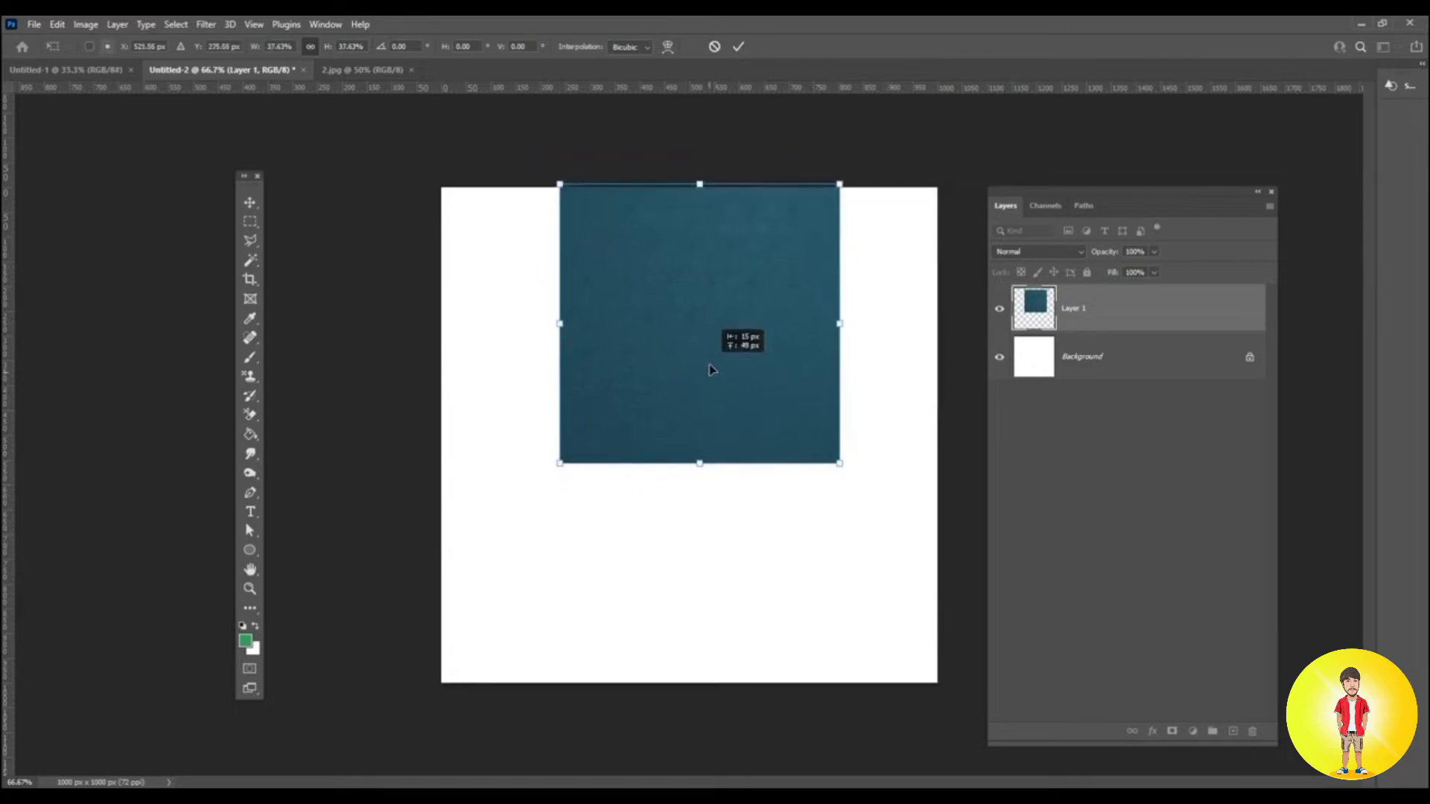
Scale the teal texture square to about 30% and place it at the top centre of the canvas.
drag(837, 461, 814, 435)
drag(741, 371, 729, 333)
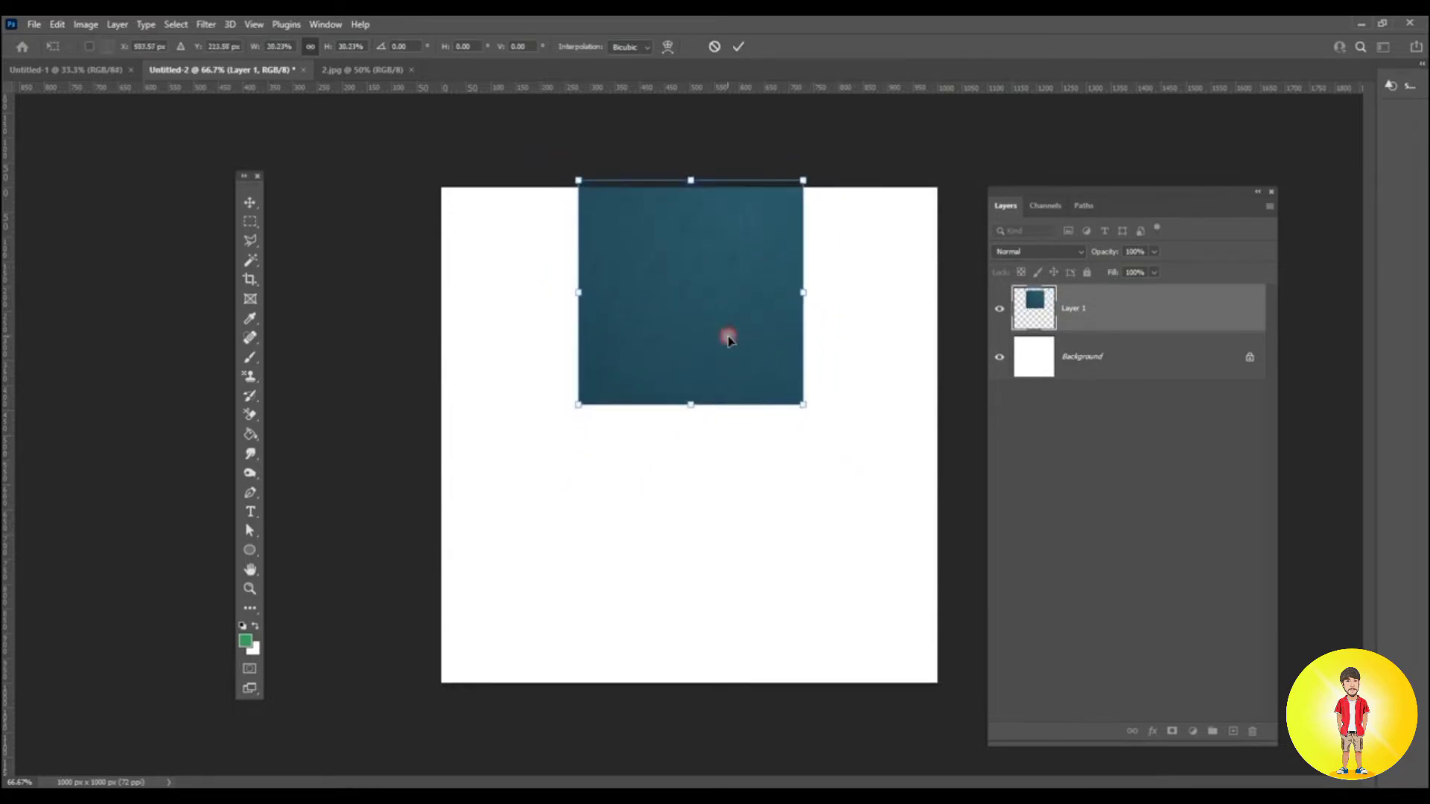
double_click(733, 305)
drag(633, 305, 662, 585)
key(ctrl+z)
drag(1117, 307, 1213, 731)
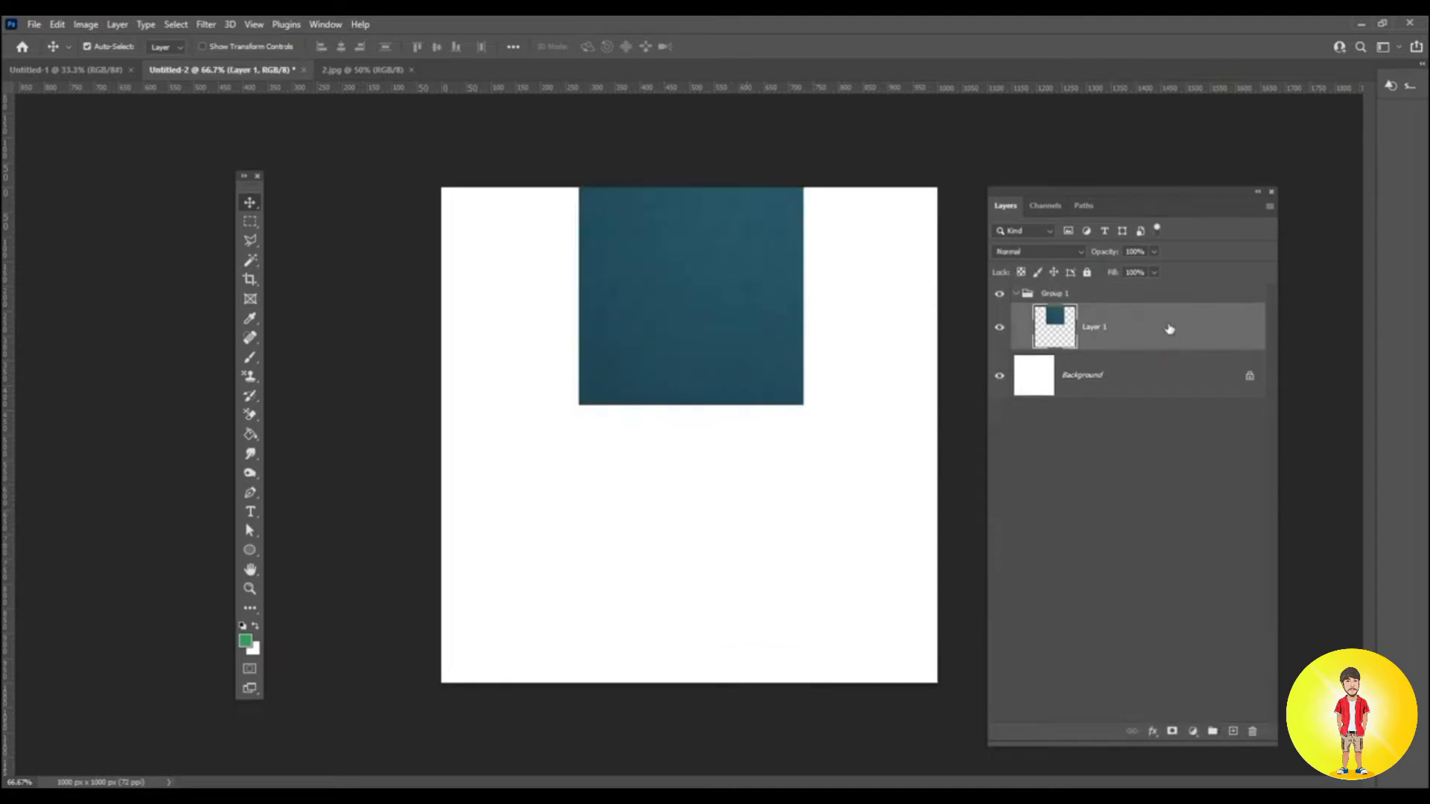
key(ctrl+z)
Duplicate the teal texture layer and place the copy directly beneath the original square.
drag(1146, 320, 1233, 731)
drag(735, 198, 743, 472)
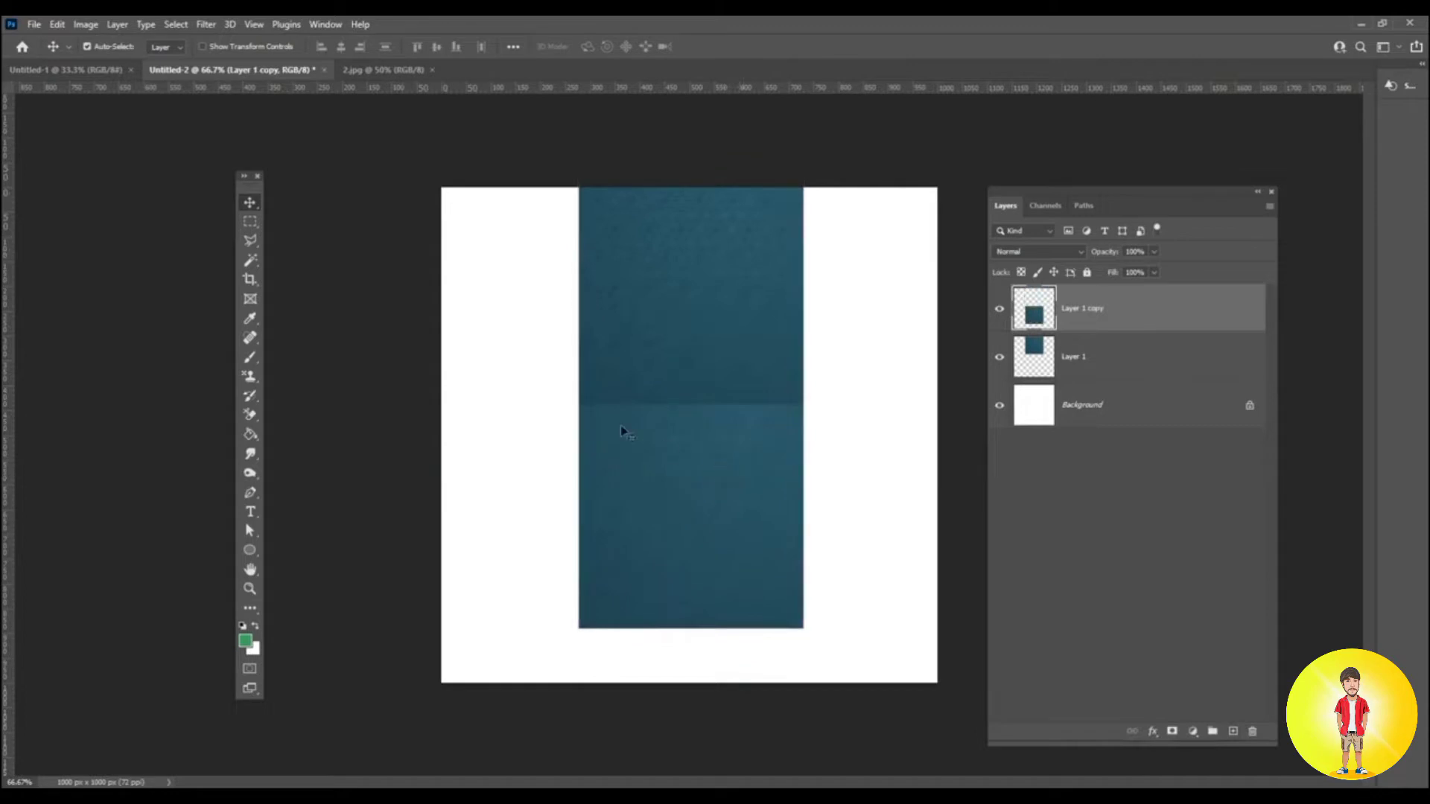
Flip the lower texture copy vertically with Free Transform so that it mirrors the upper square.
click(57, 25)
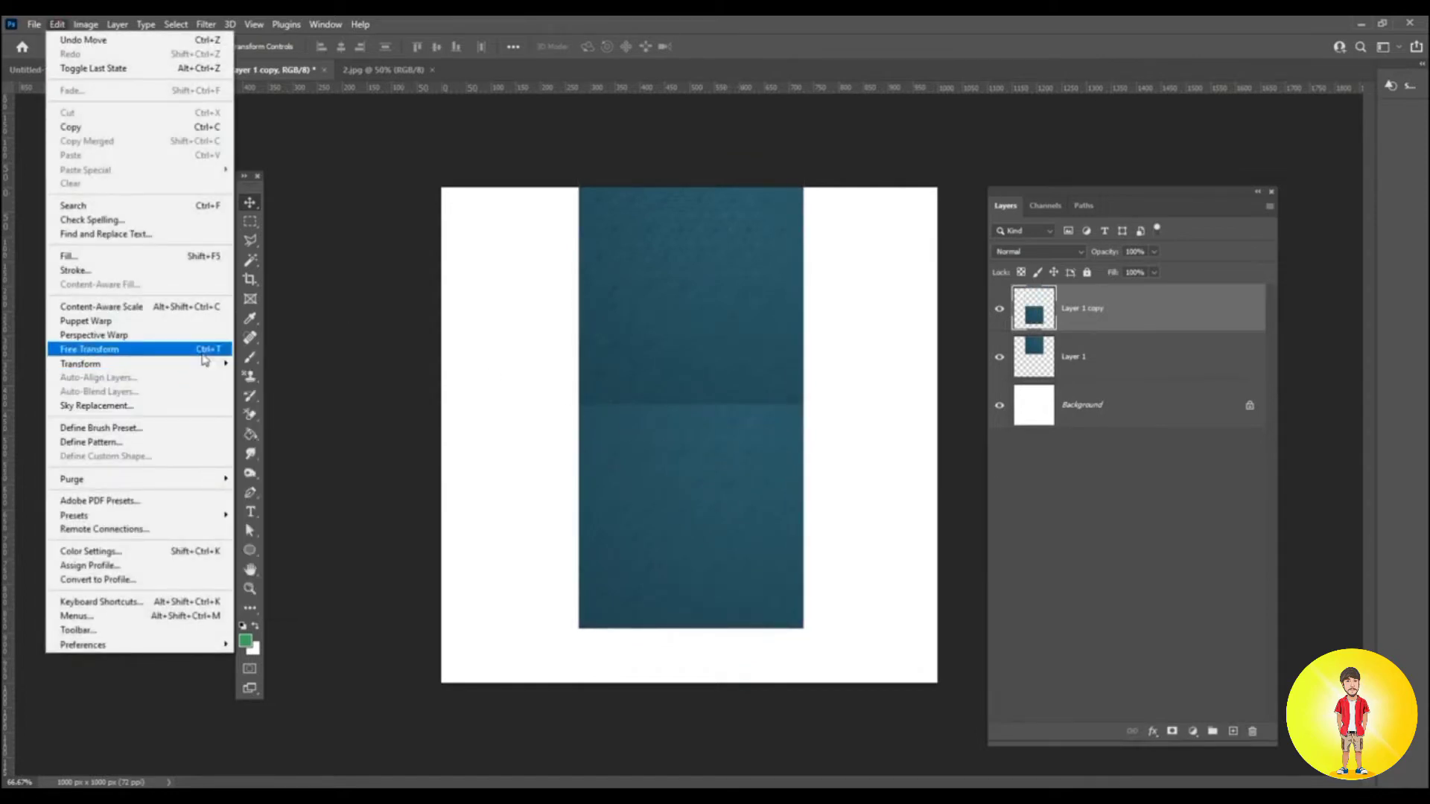
click(89, 349)
right_click(706, 497)
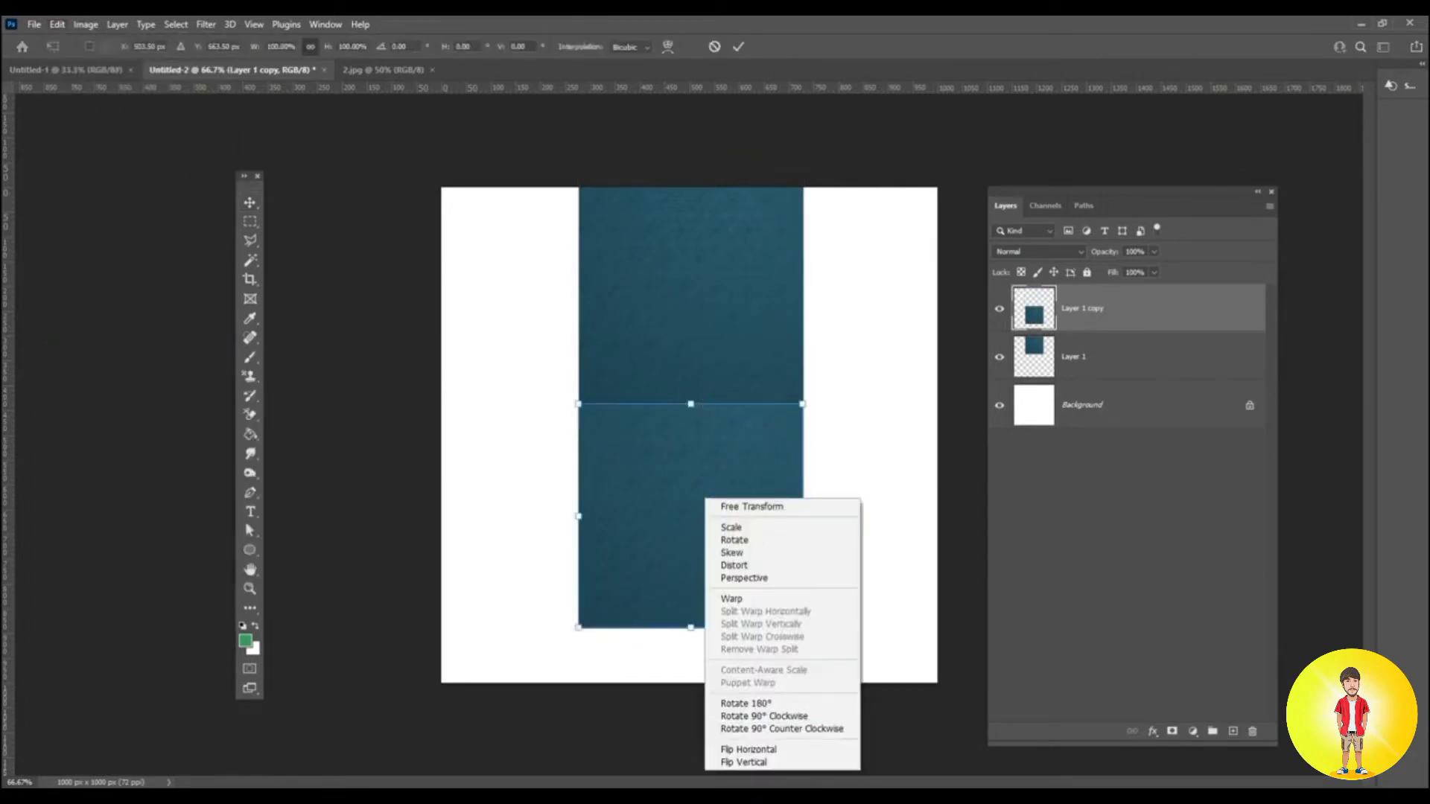
click(813, 760)
right_click(727, 560)
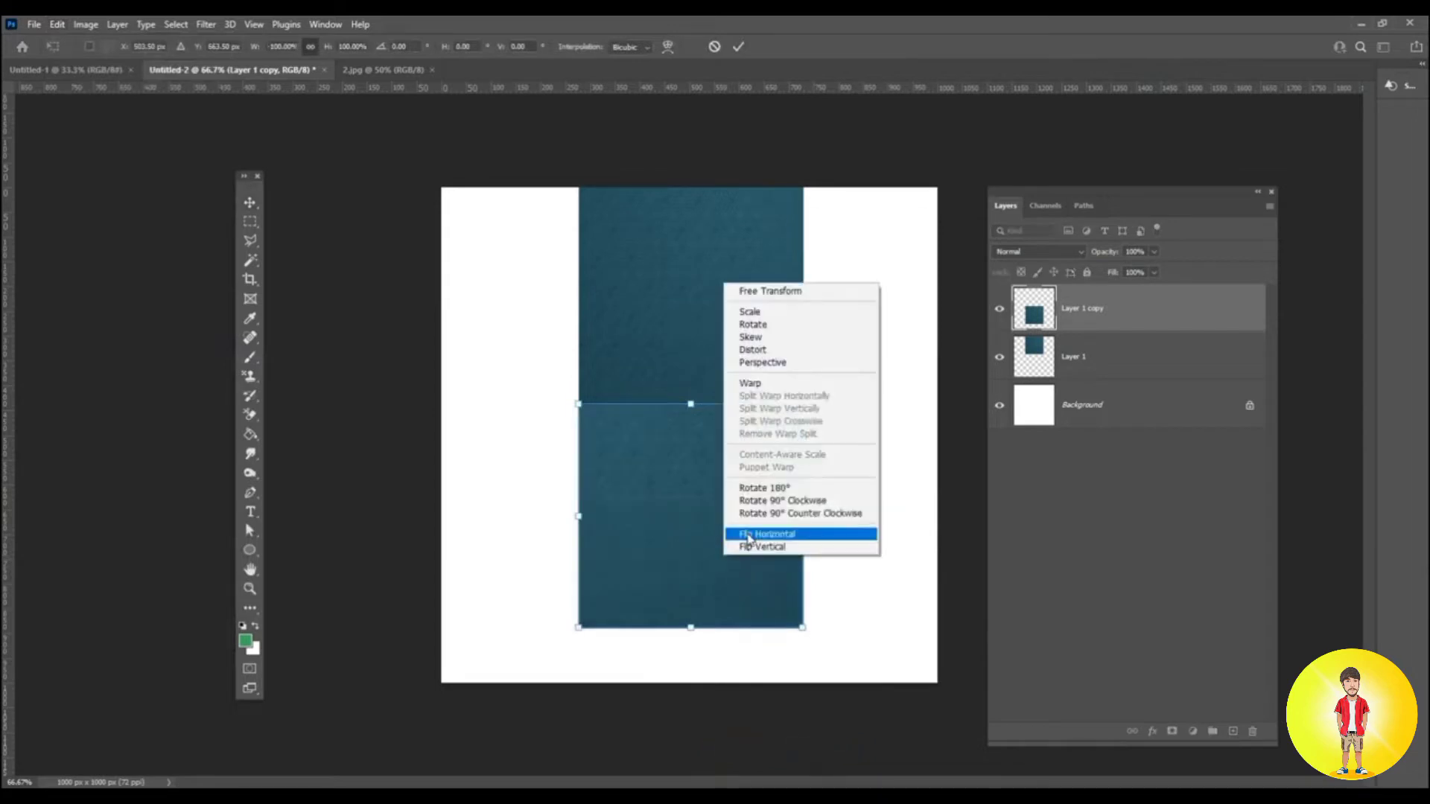
click(753, 536)
right_click(708, 456)
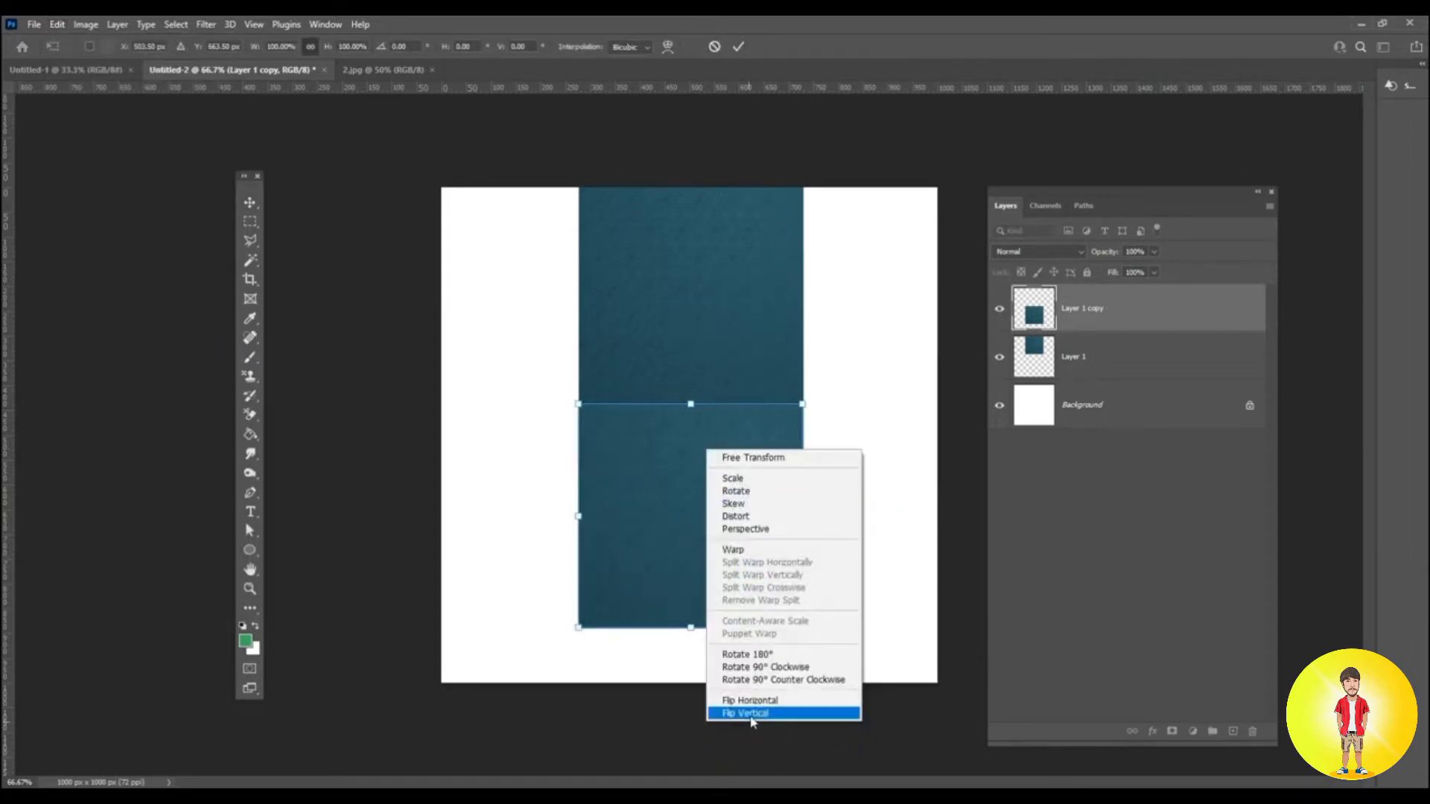
click(756, 717)
double_click(763, 546)
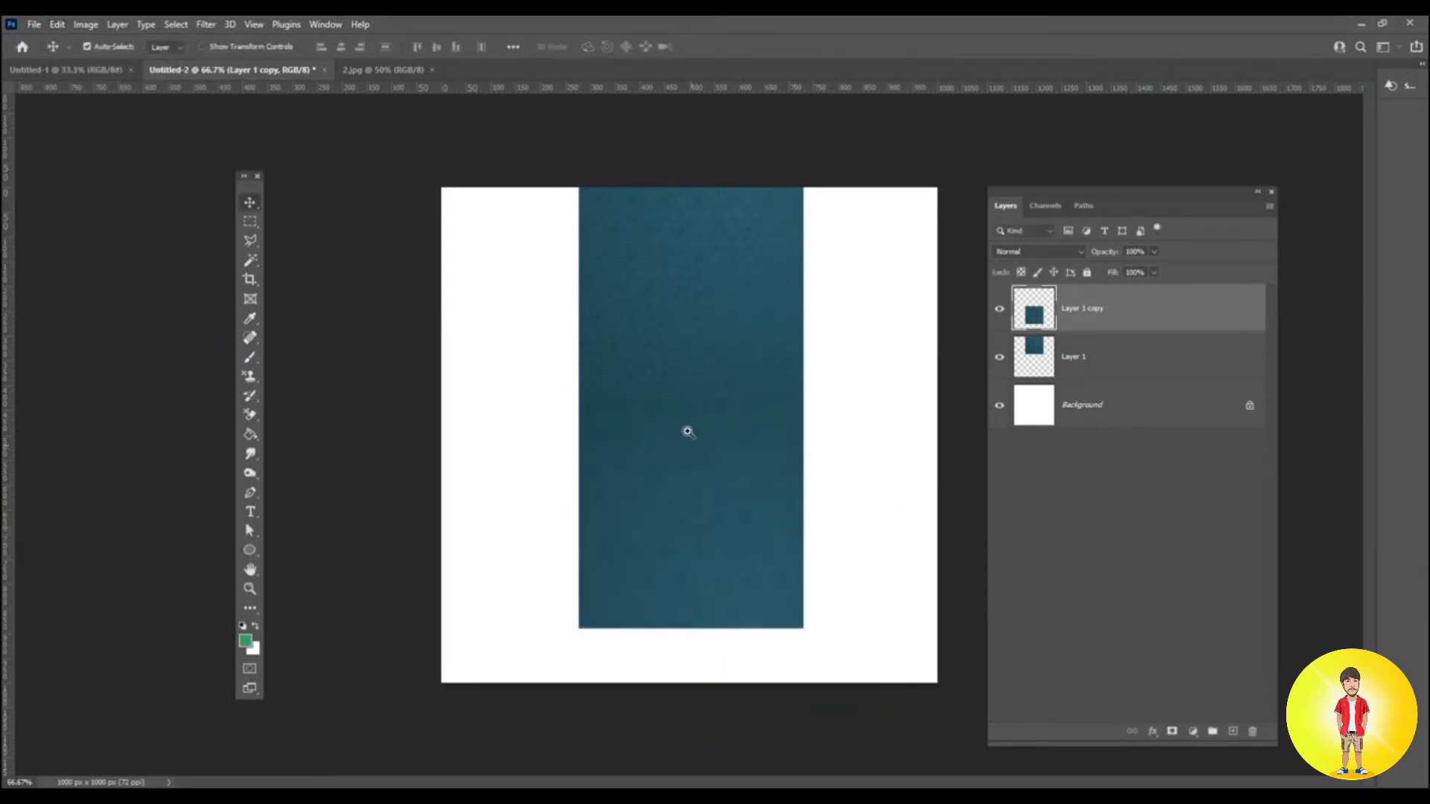
Nudge the lower texture copy vertically until its top edge meets the upper square without a gap.
click(687, 432)
alt+click(743, 467)
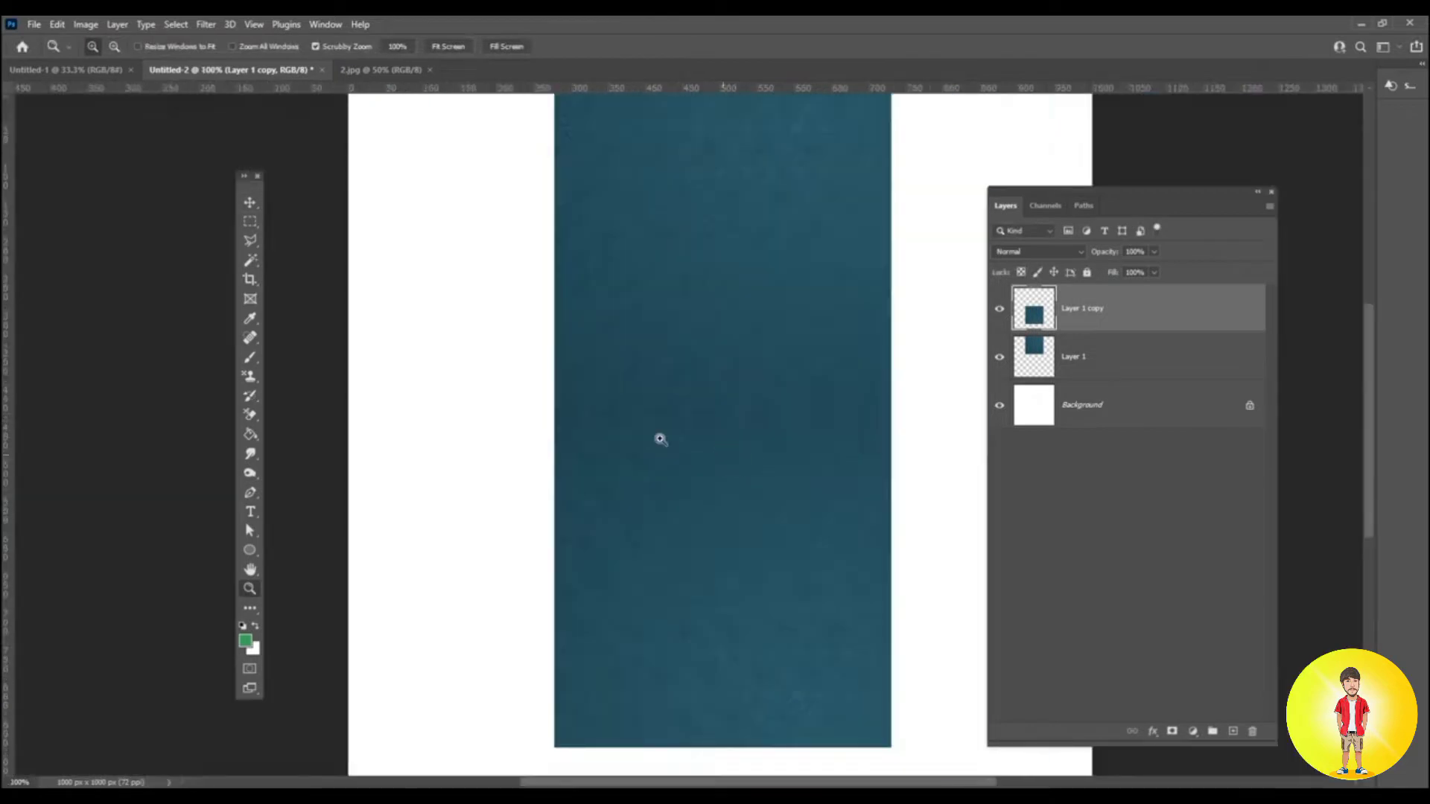
click(251, 205)
drag(696, 511, 714, 529)
key(Down)
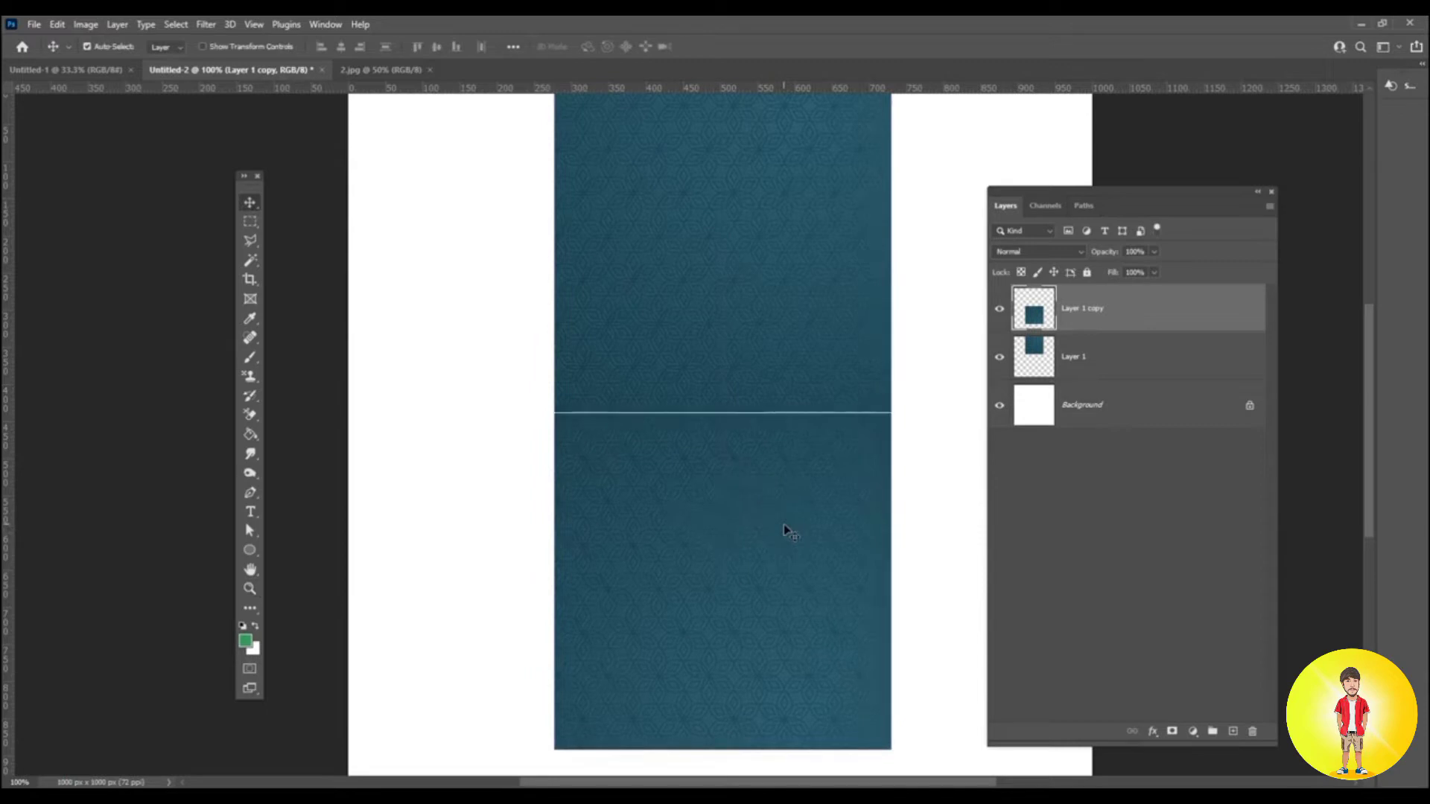
key(Up)
key(Up)
key(Up)
key(Up)
key(Up)
key(Up)
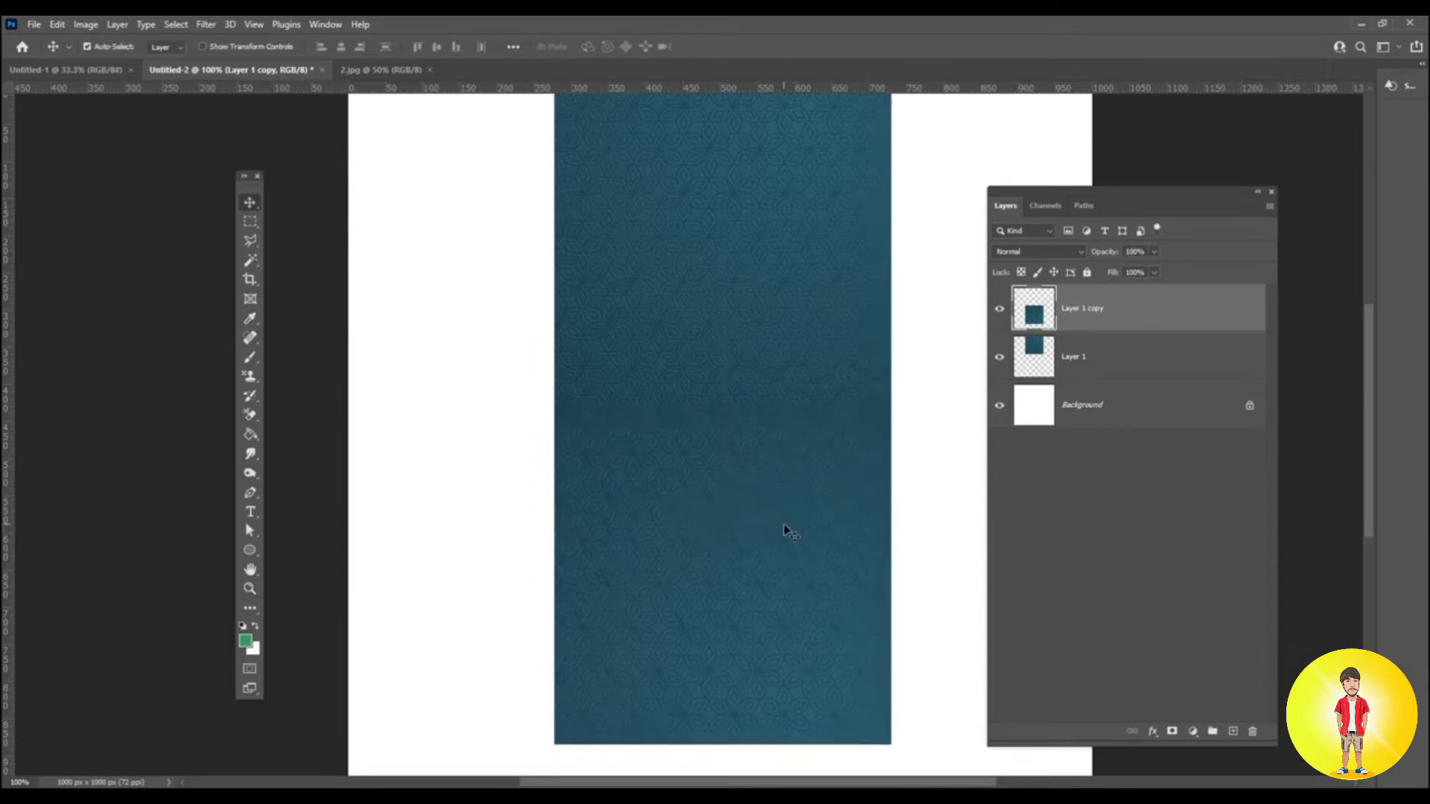
key(Down)
key(Down)
key(Down)
key(Down)
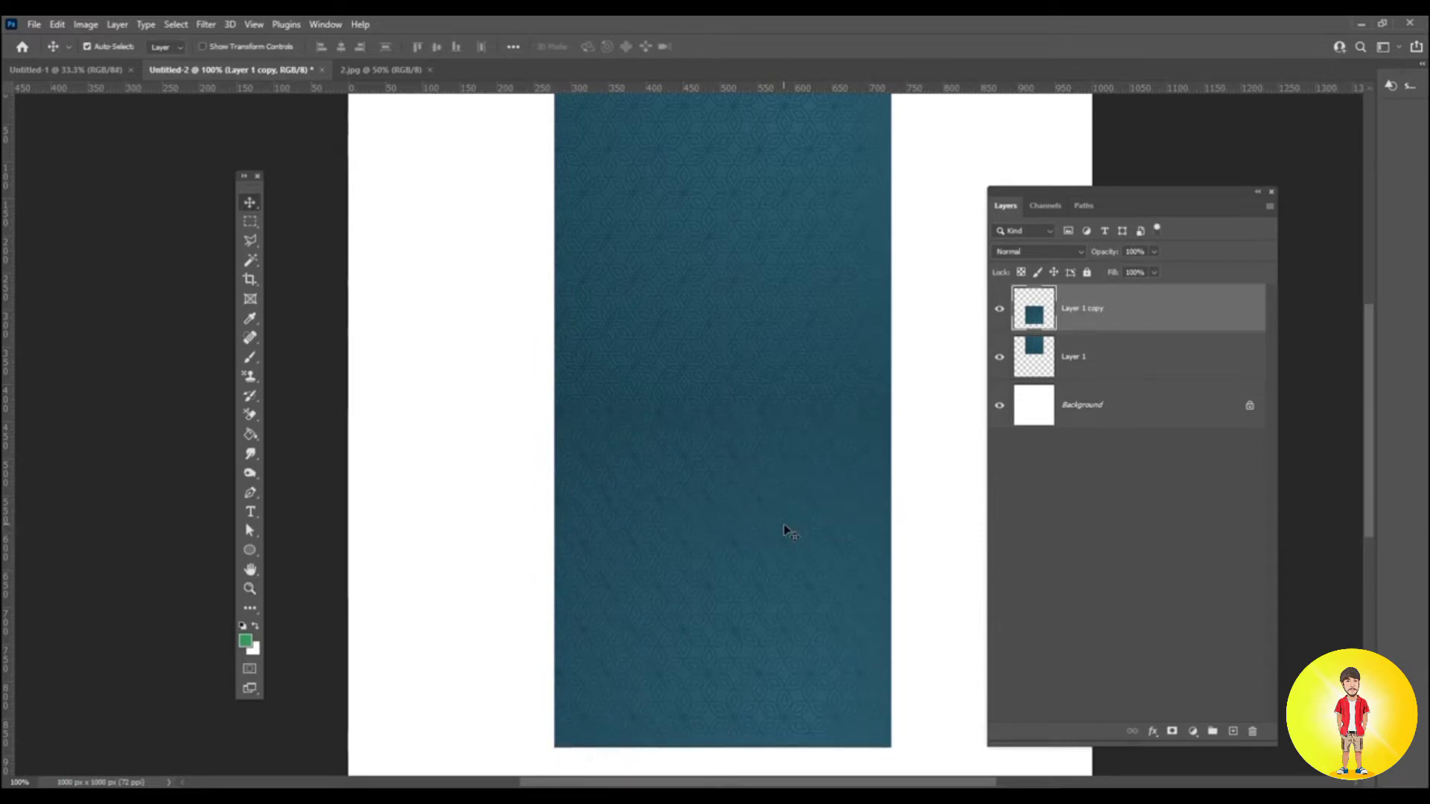
key(Up)
key(Up)
key(Down)
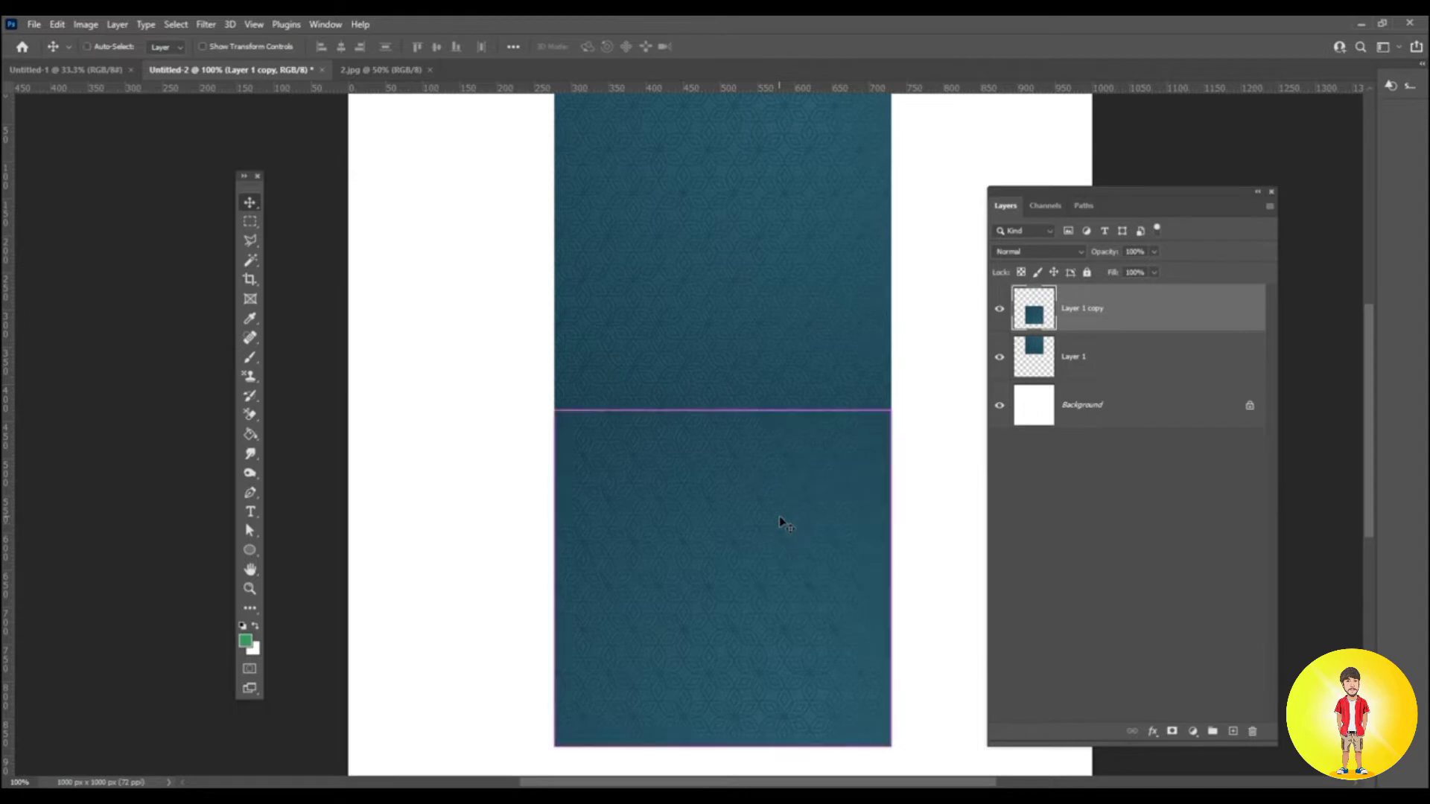
key(ctrl+minus)
key(Up)
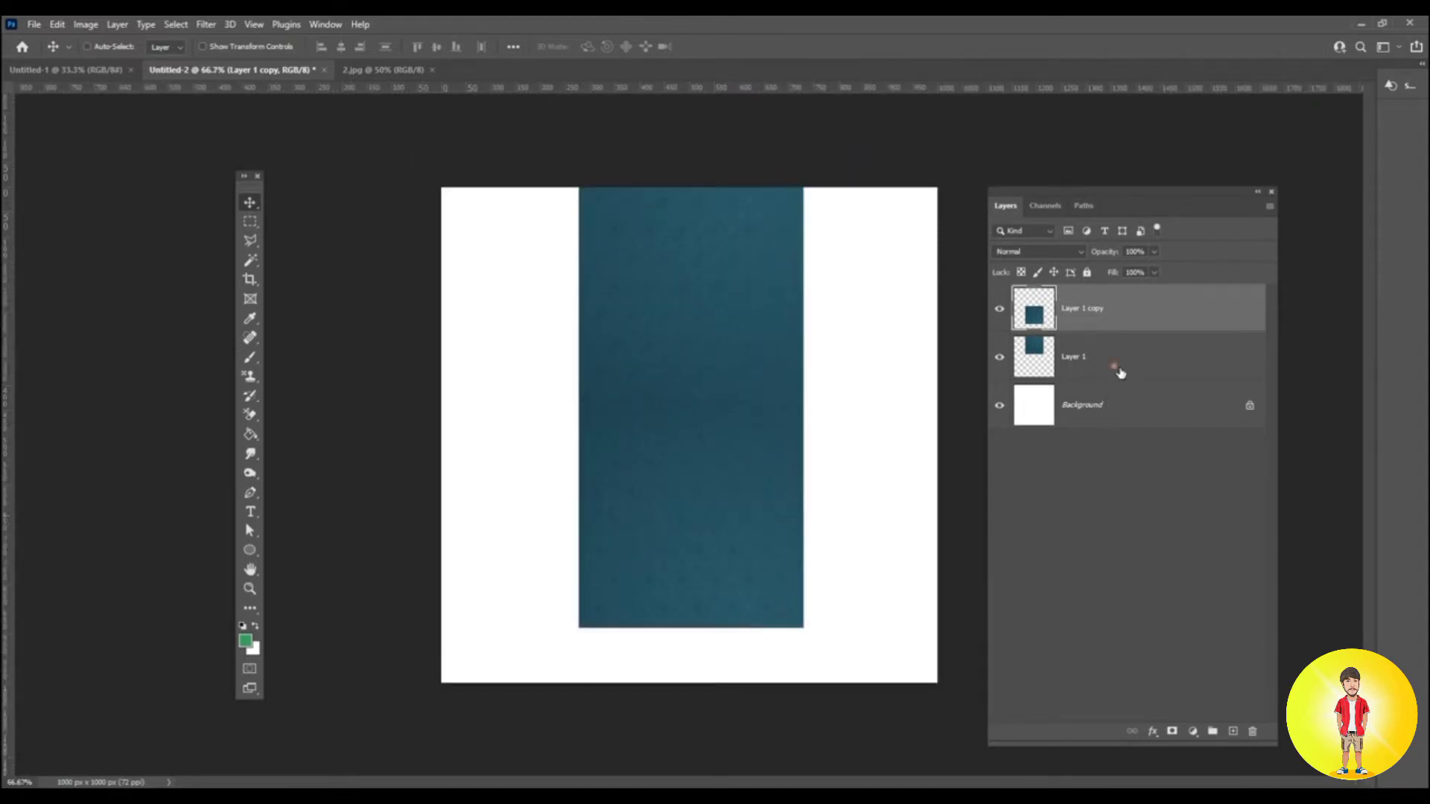
Duplicate the flipped lower texture layer.
click(1169, 370)
drag(1134, 332, 1233, 732)
drag(734, 415, 726, 692)
key(ctrl+z)
click(1139, 320)
click(747, 250)
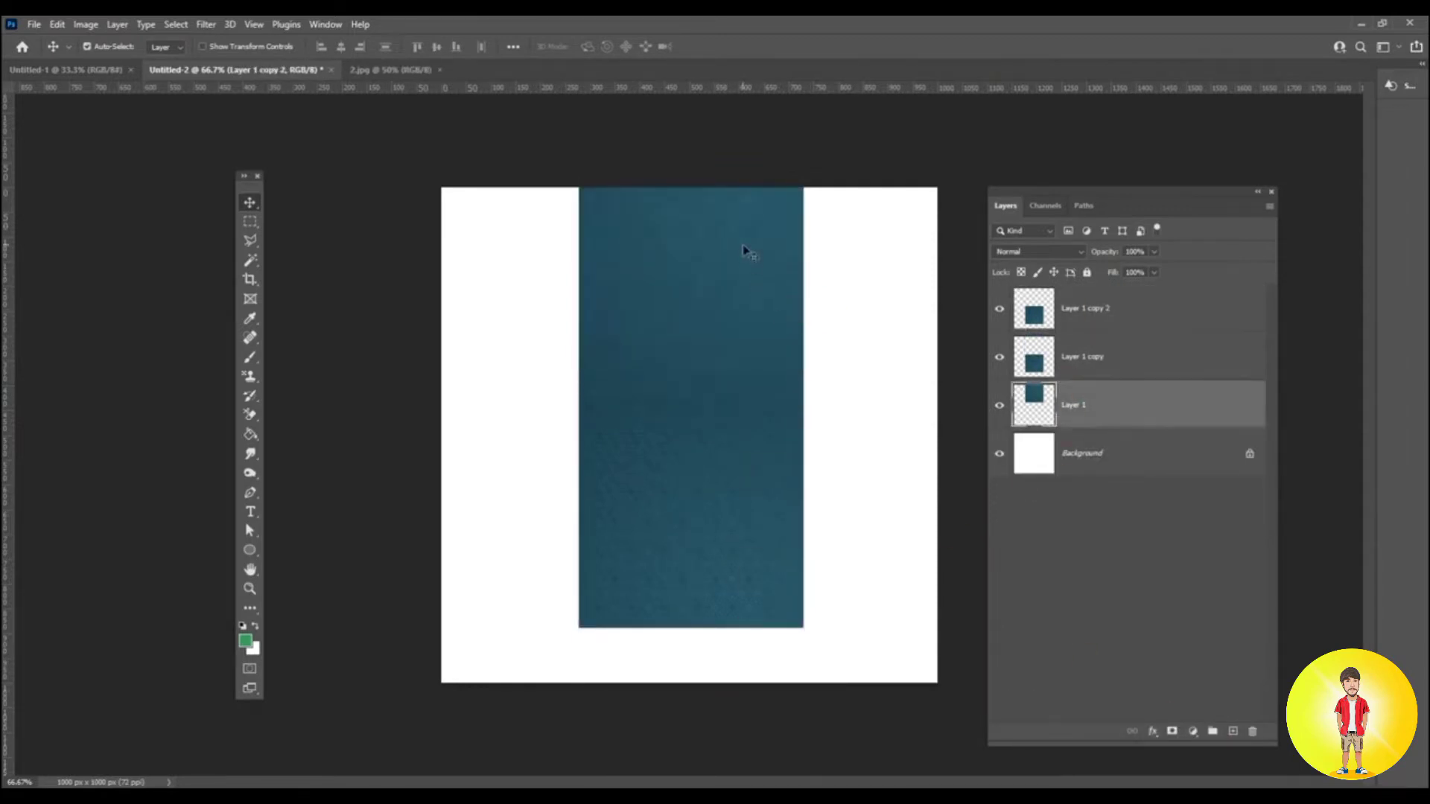
click(1124, 328)
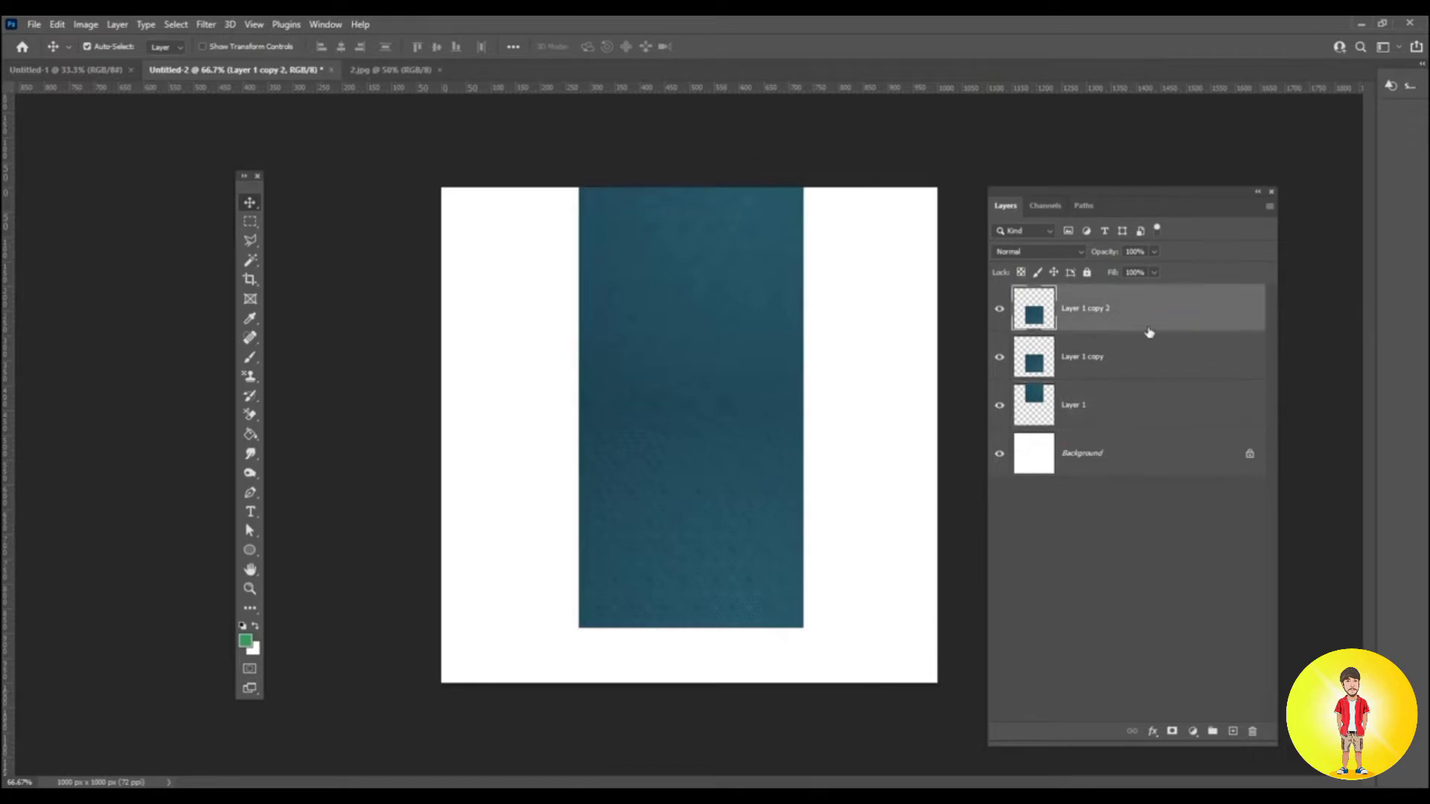
drag(754, 268, 679, 253)
key(ctrl+z)
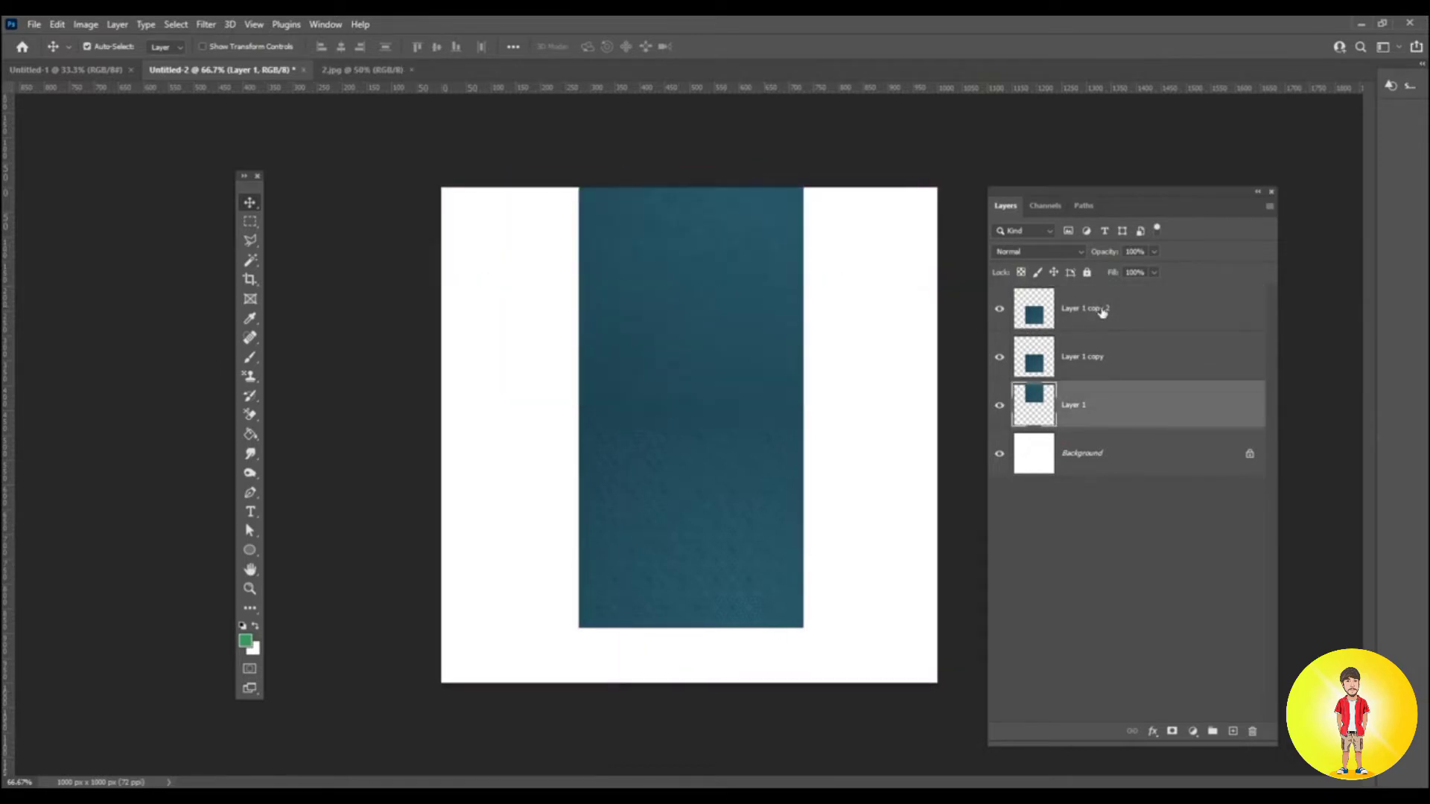
Move the second texture copy below the first so the strip reaches the canvas's bottom edge, and flip it vertically.
drag(734, 525, 727, 734)
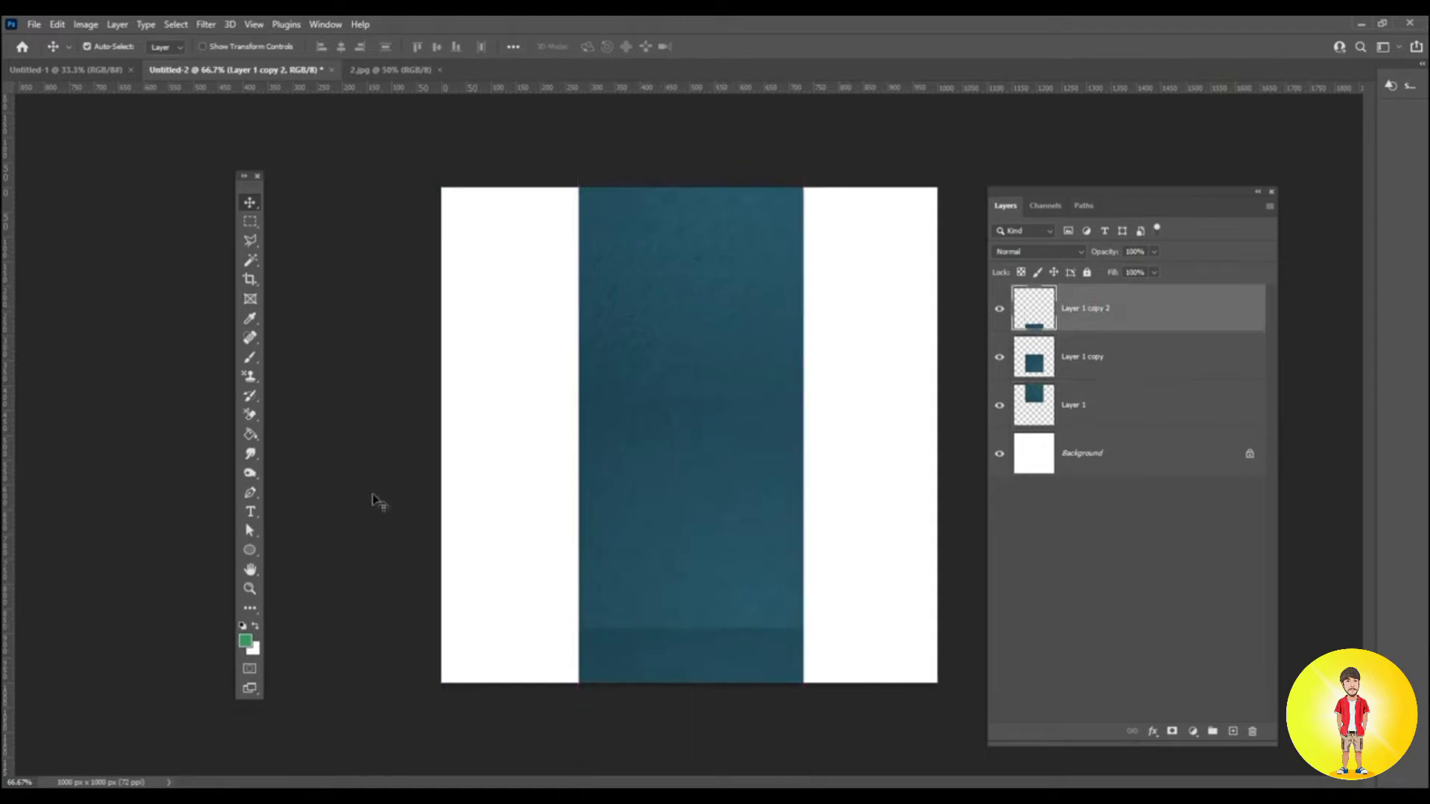
click(58, 24)
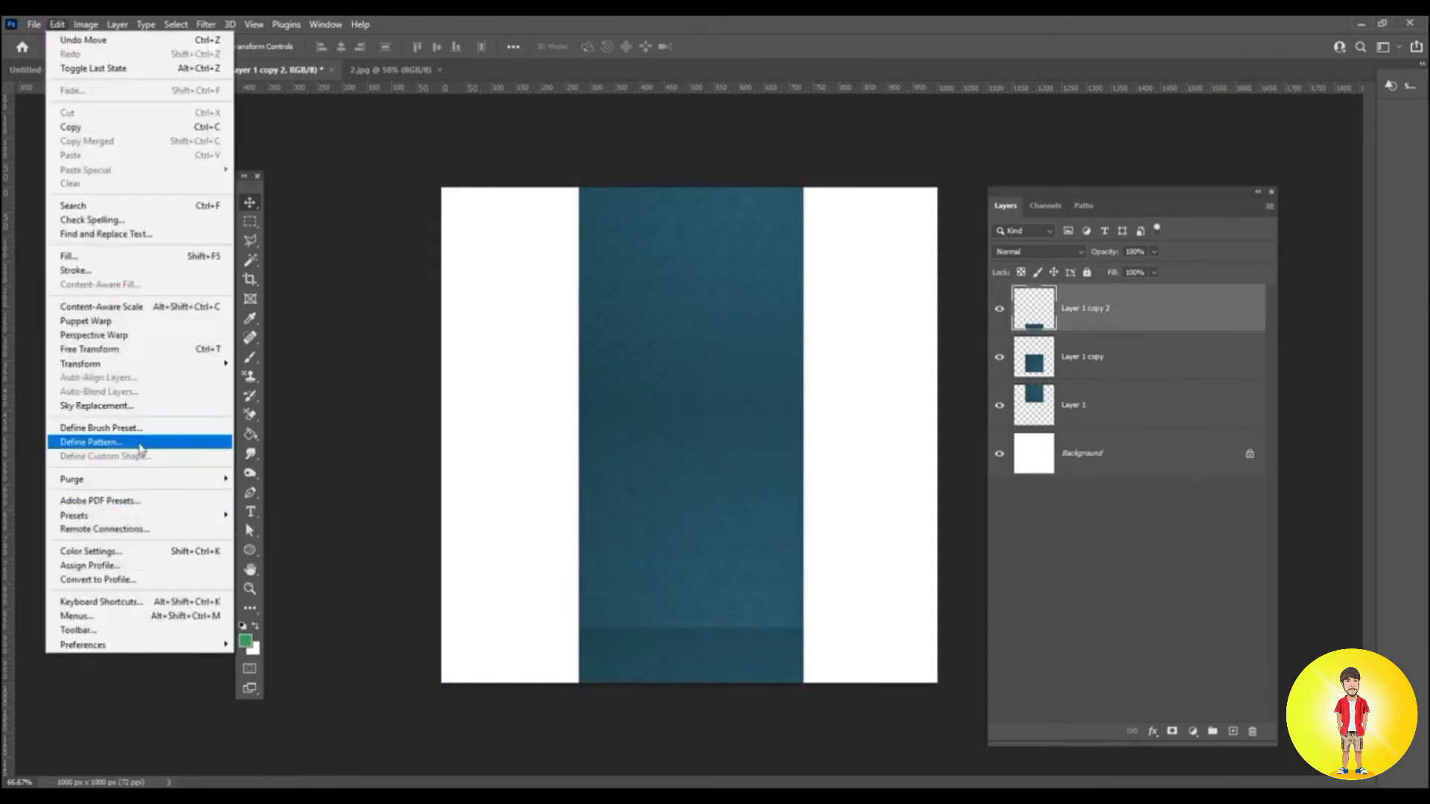
click(100, 350)
right_click(690, 659)
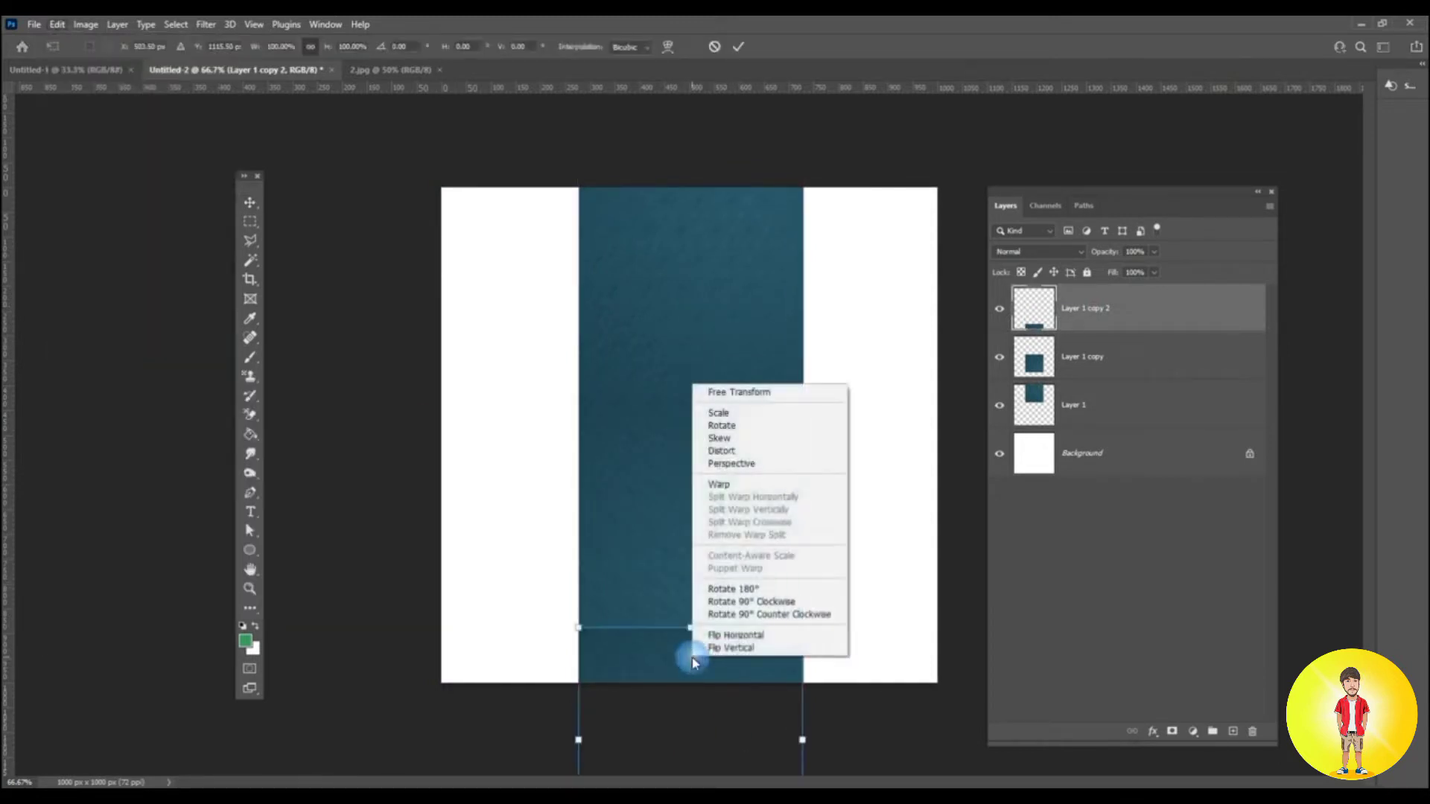
click(729, 648)
click(896, 628)
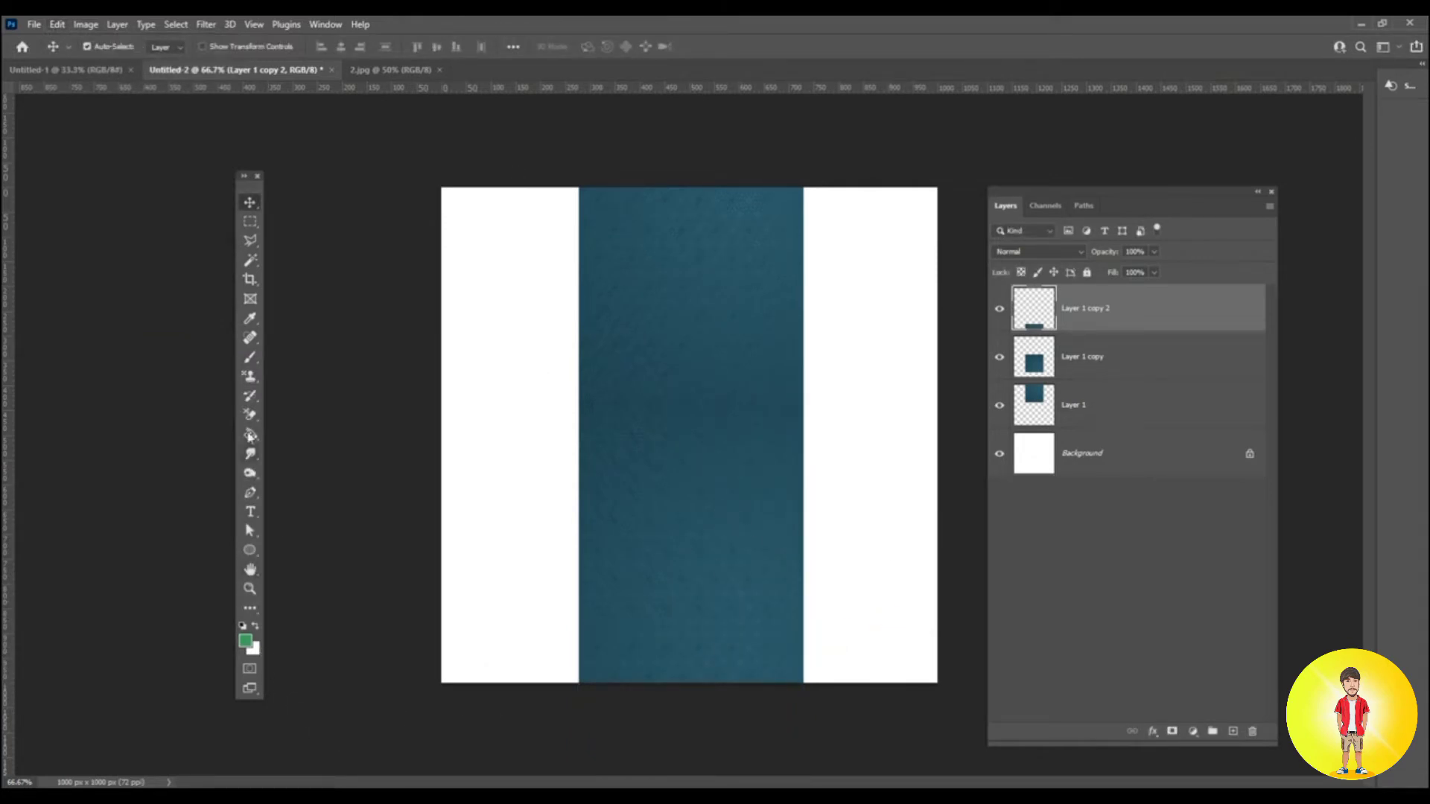
Sample dark teal #1c4450 from the texture strip as the foreground colour and fill the Background layer with it.
click(245, 641)
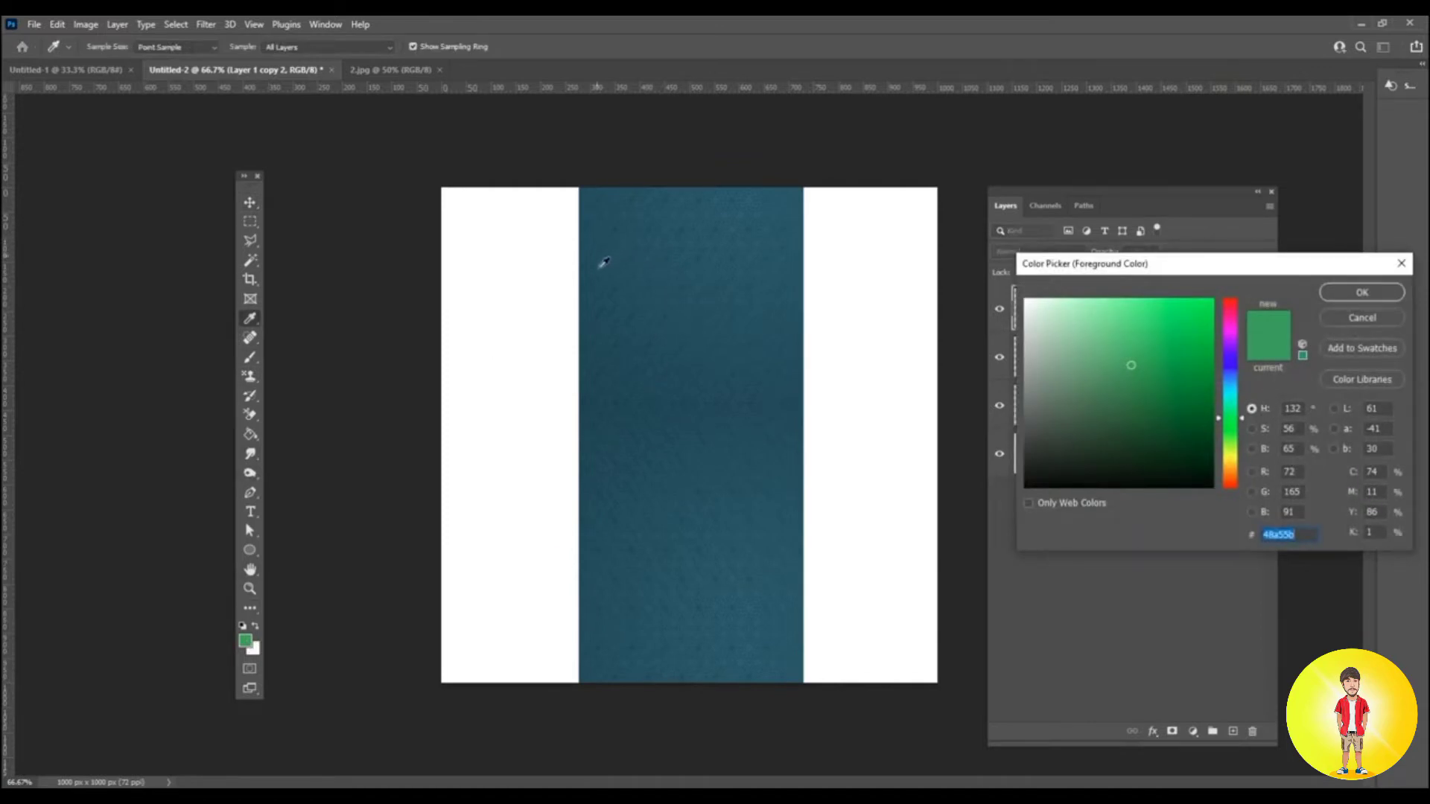
click(604, 262)
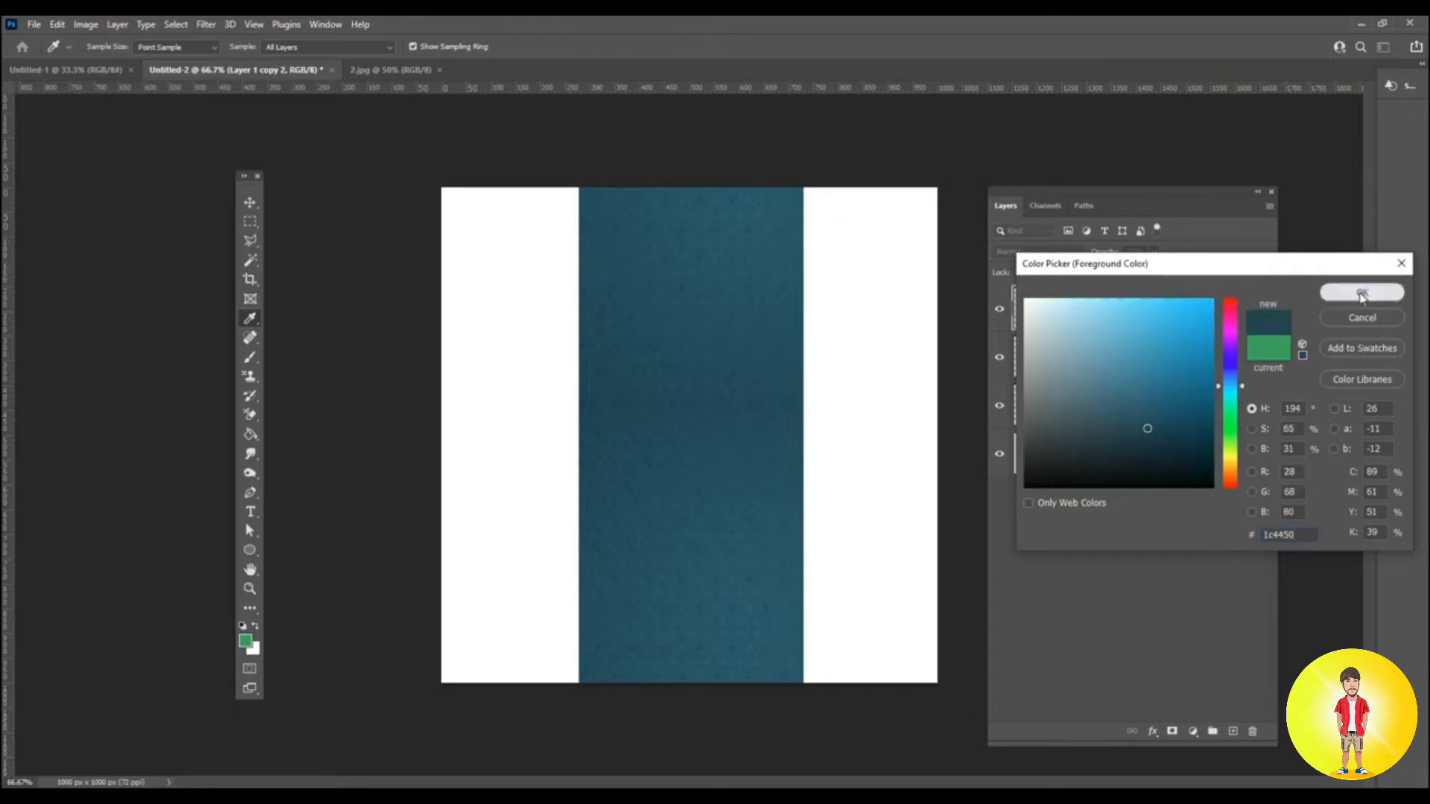
click(1363, 292)
click(1117, 453)
click(248, 435)
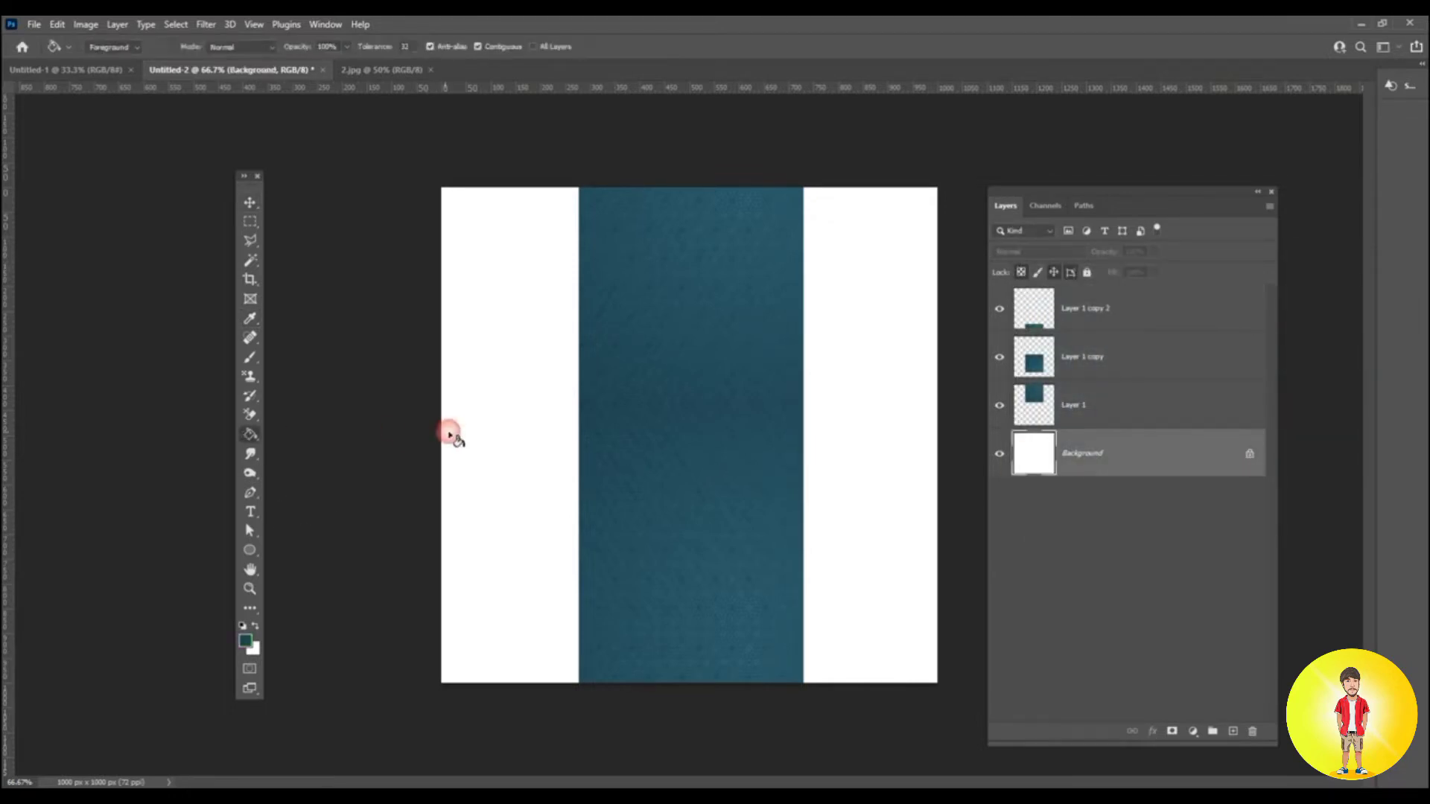
click(451, 434)
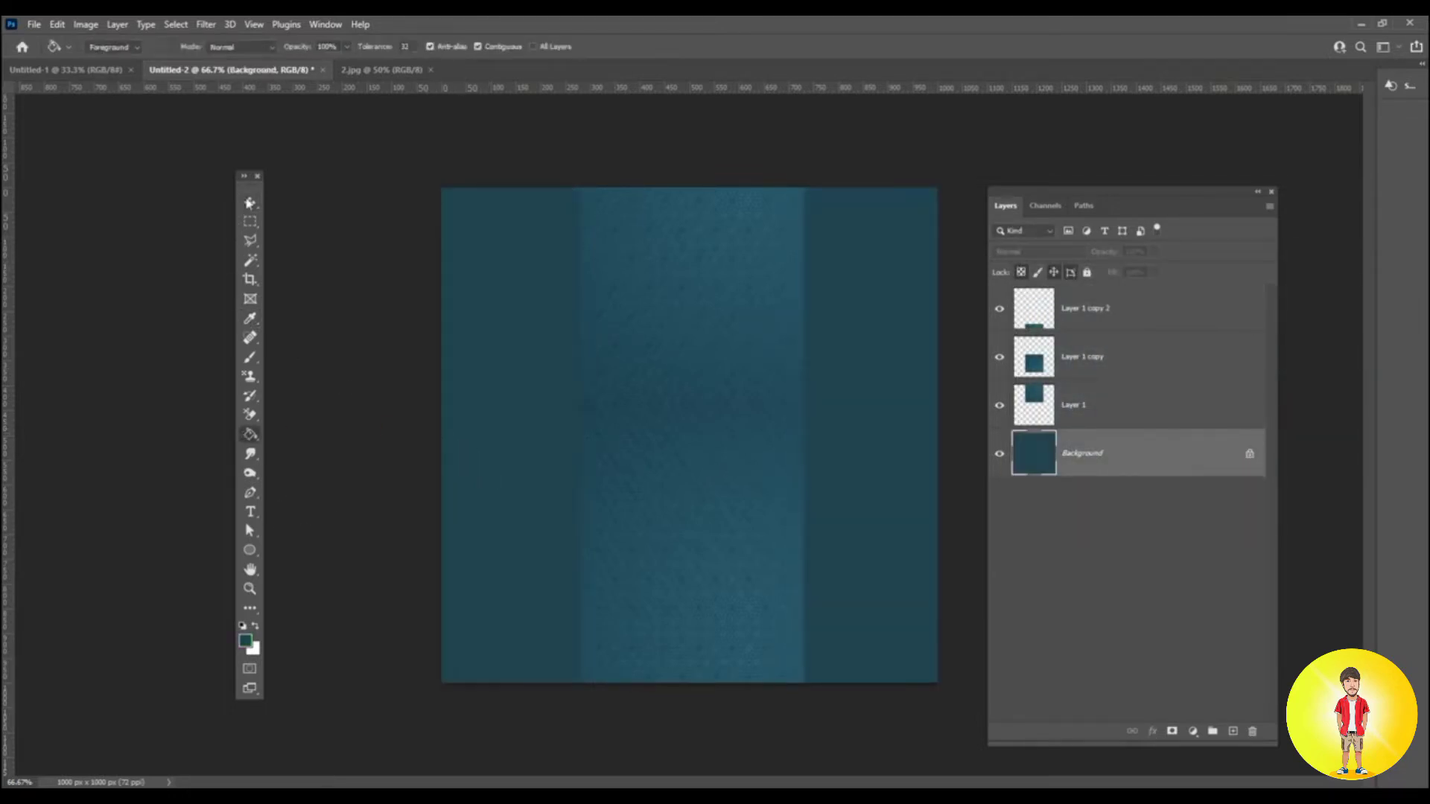
click(249, 201)
Close 2.jpg and open the mandala image 5.png.
click(392, 70)
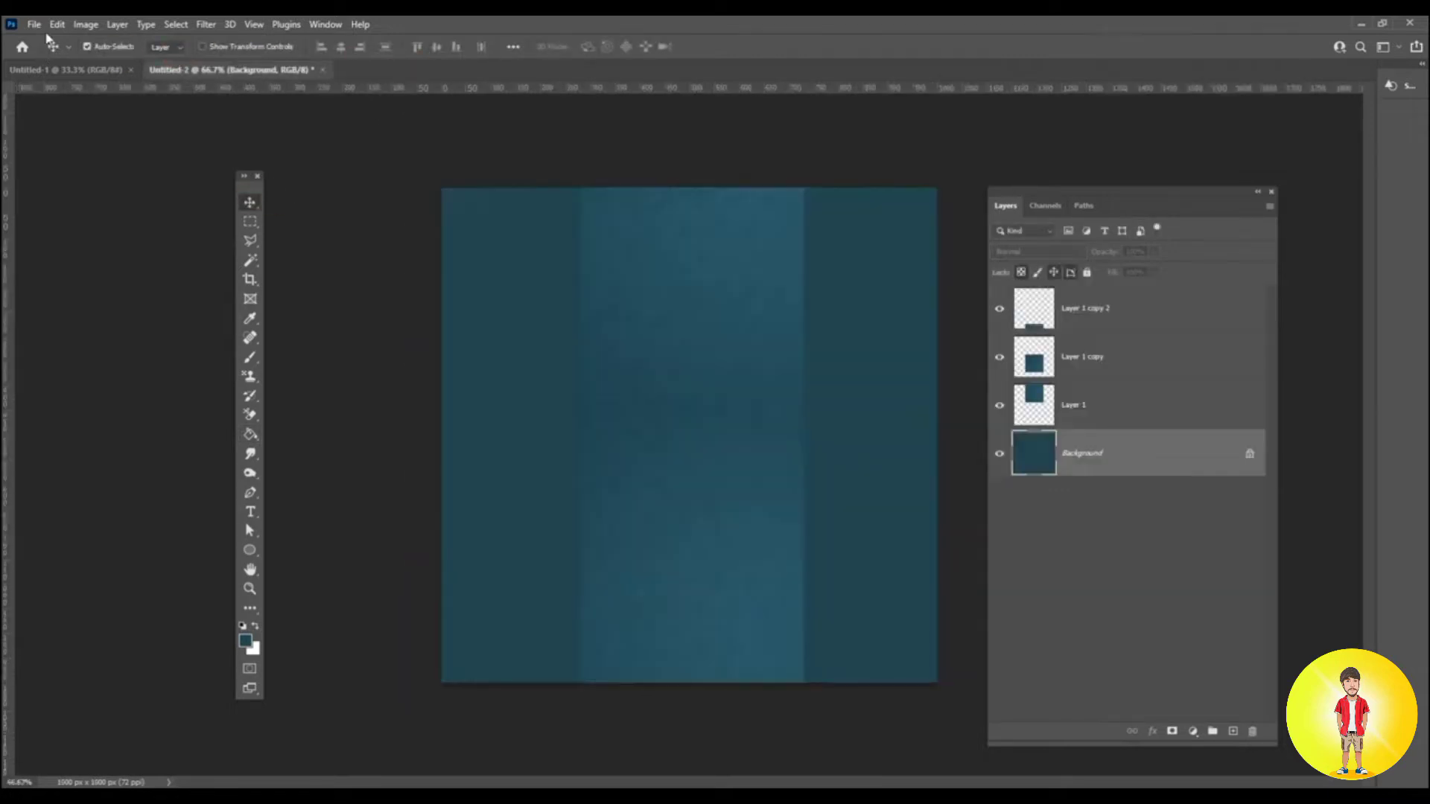
click(34, 24)
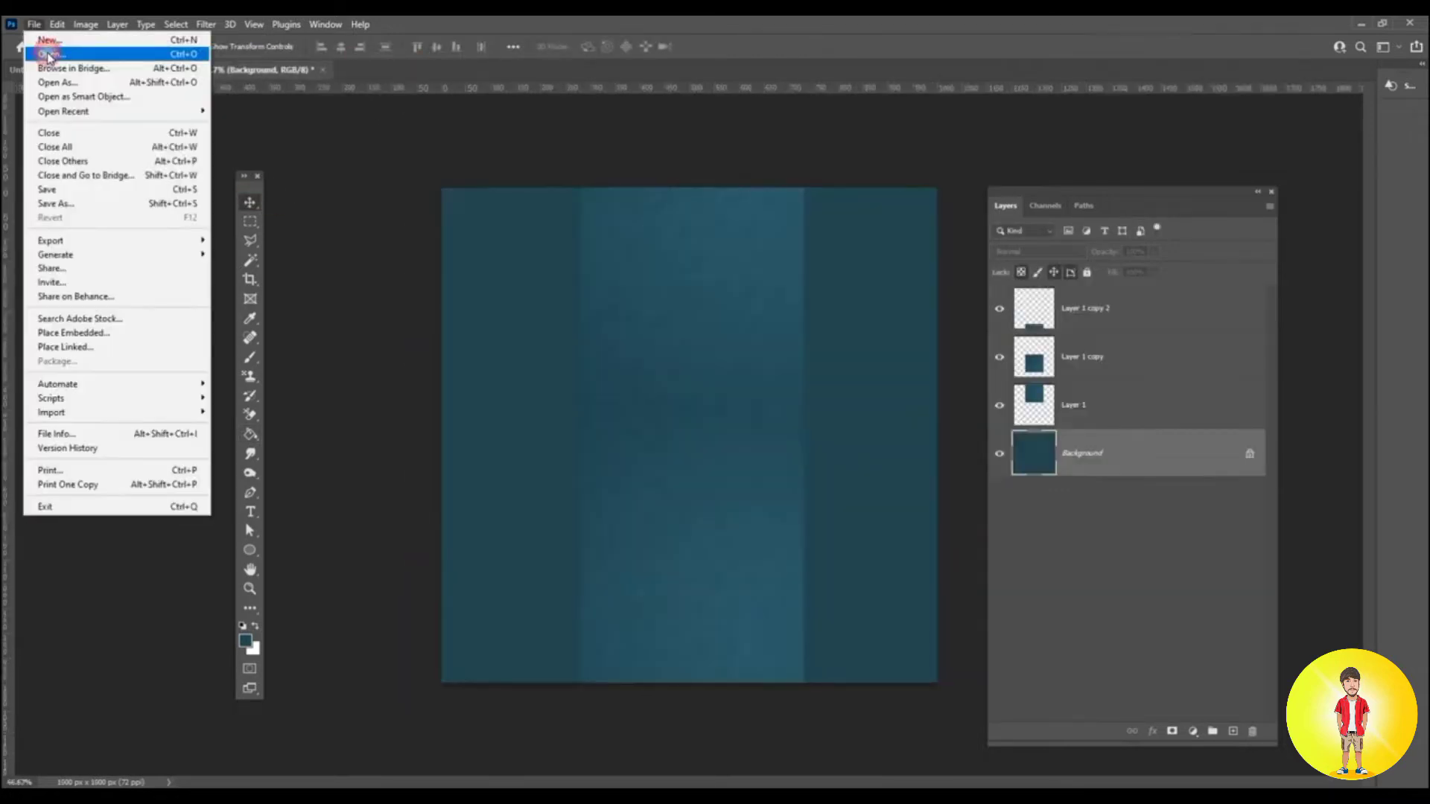
click(52, 56)
double_click(428, 134)
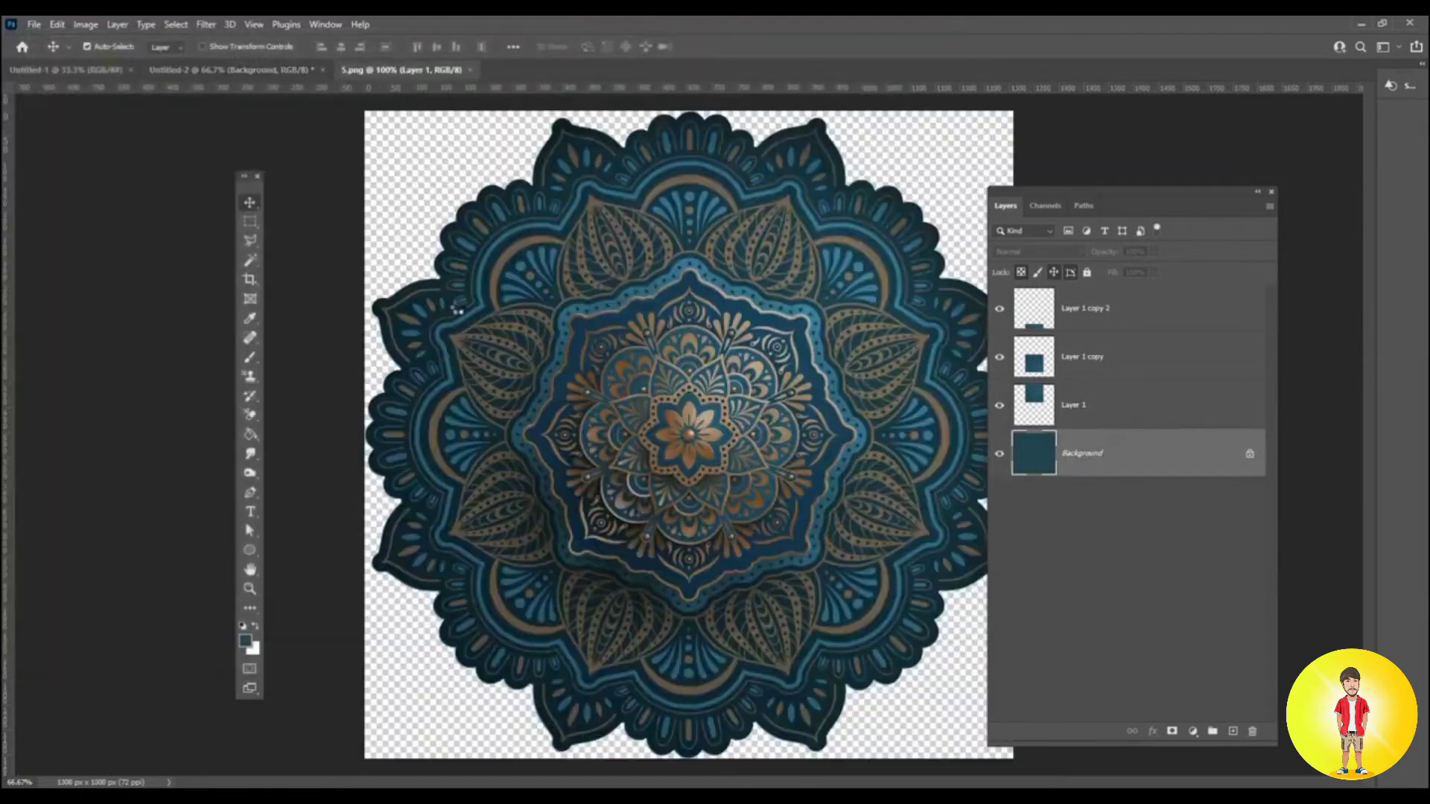
Bring the mandala into Untitled-2 just above the Background layer and convert its layer to a Smart Object.
drag(573, 285, 674, 283)
right_click(1134, 432)
right_click(1073, 456)
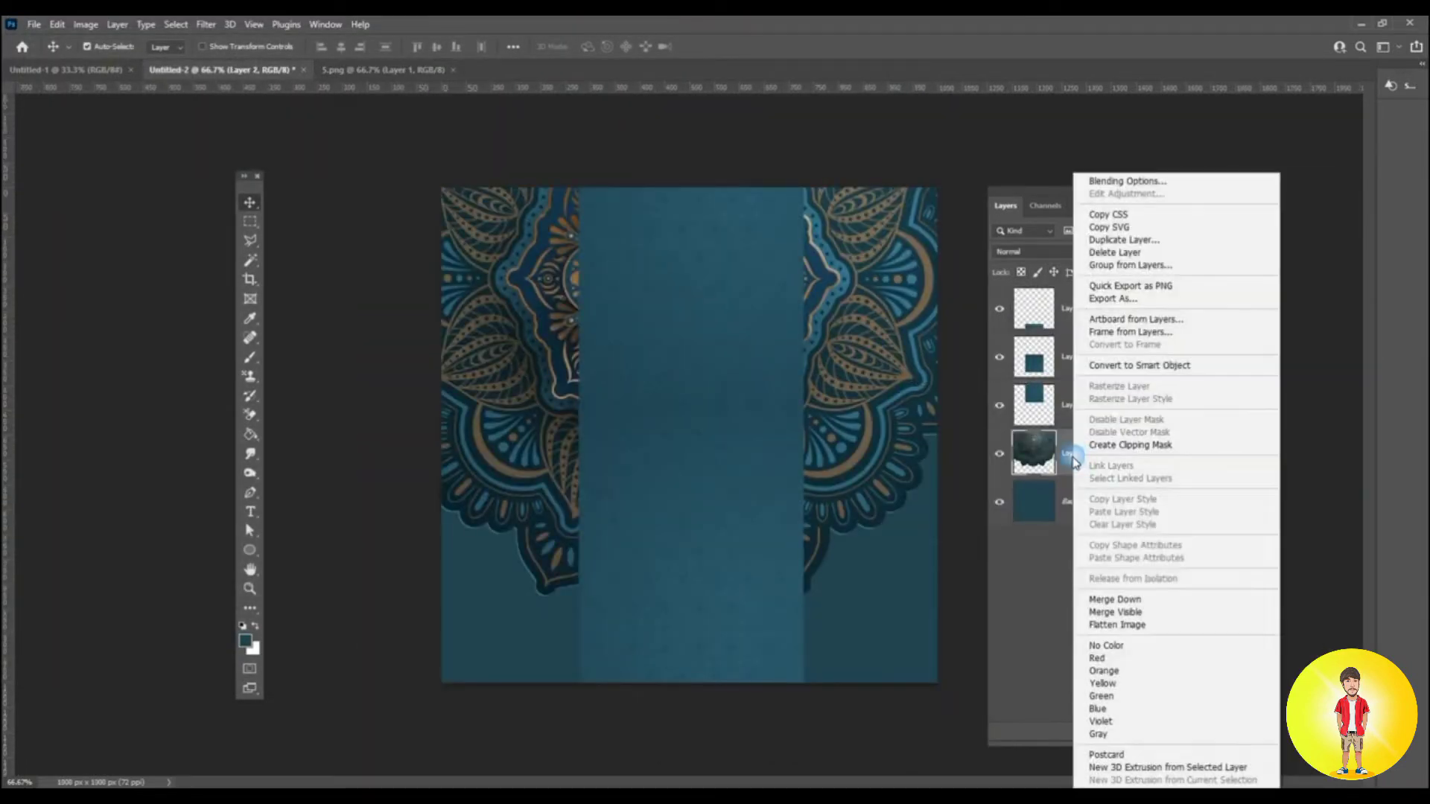
click(1165, 365)
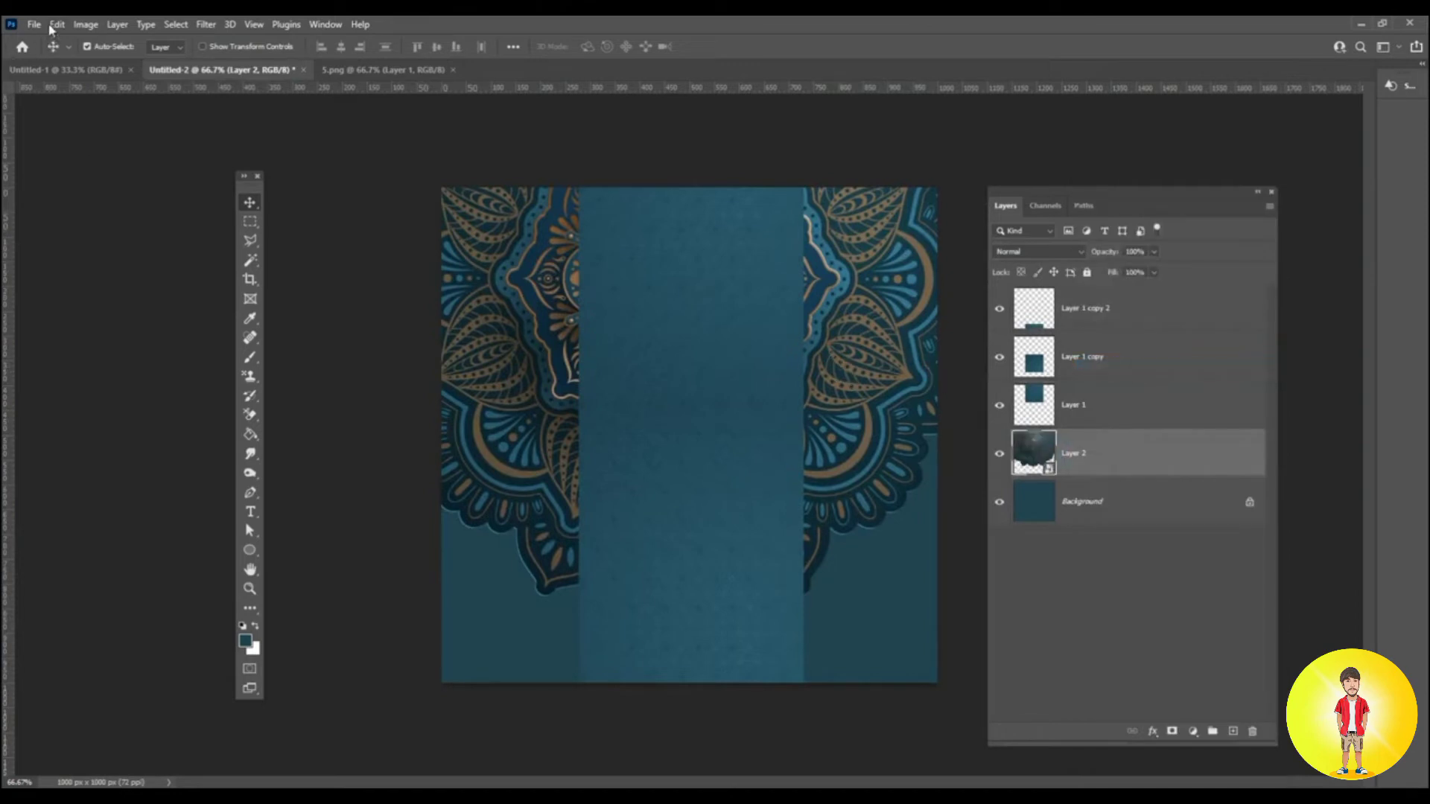
Scale the mandala to about 83% and centre it on the canvas behind the texture strip.
click(56, 25)
click(111, 348)
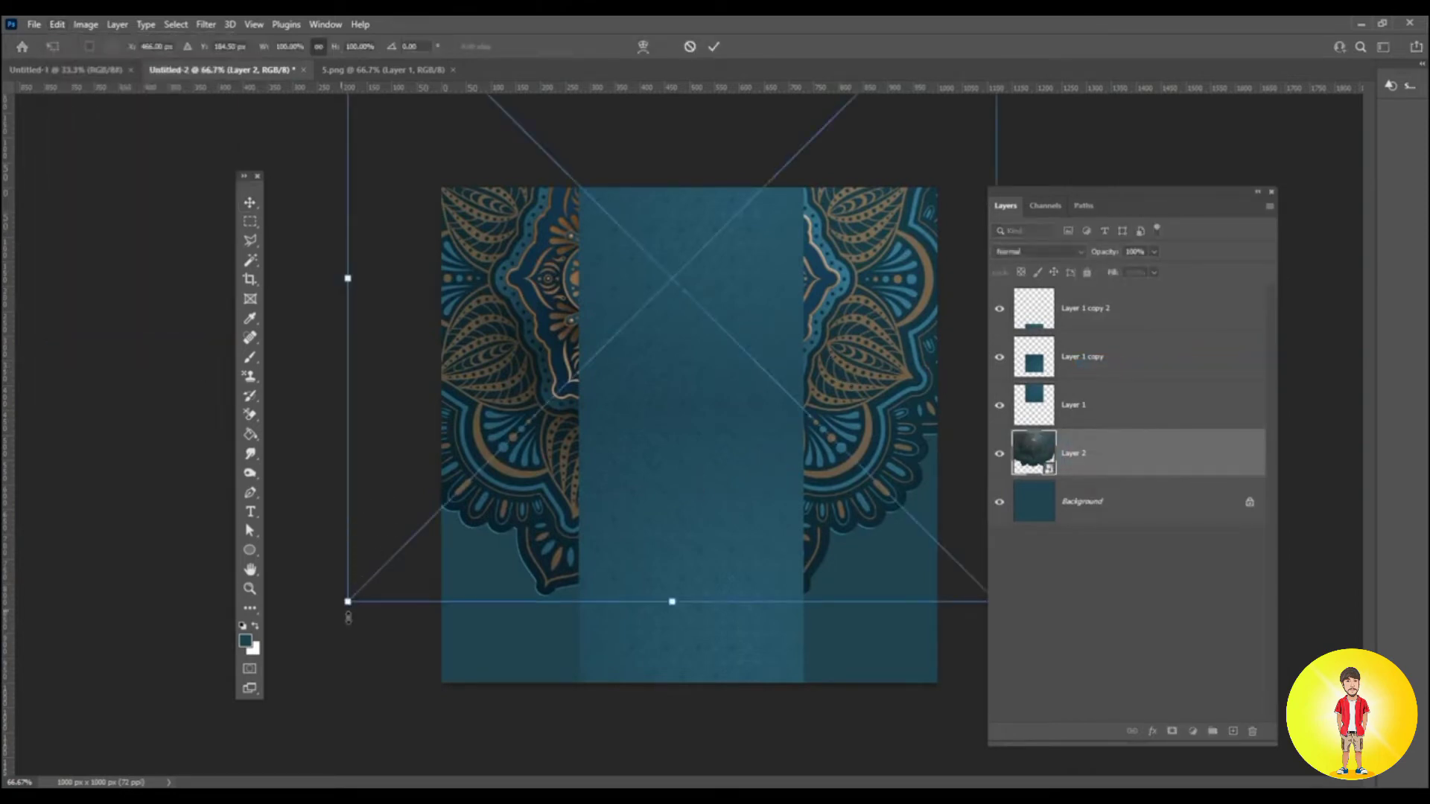
drag(687, 368, 748, 440)
drag(353, 115, 417, 146)
drag(736, 248, 746, 252)
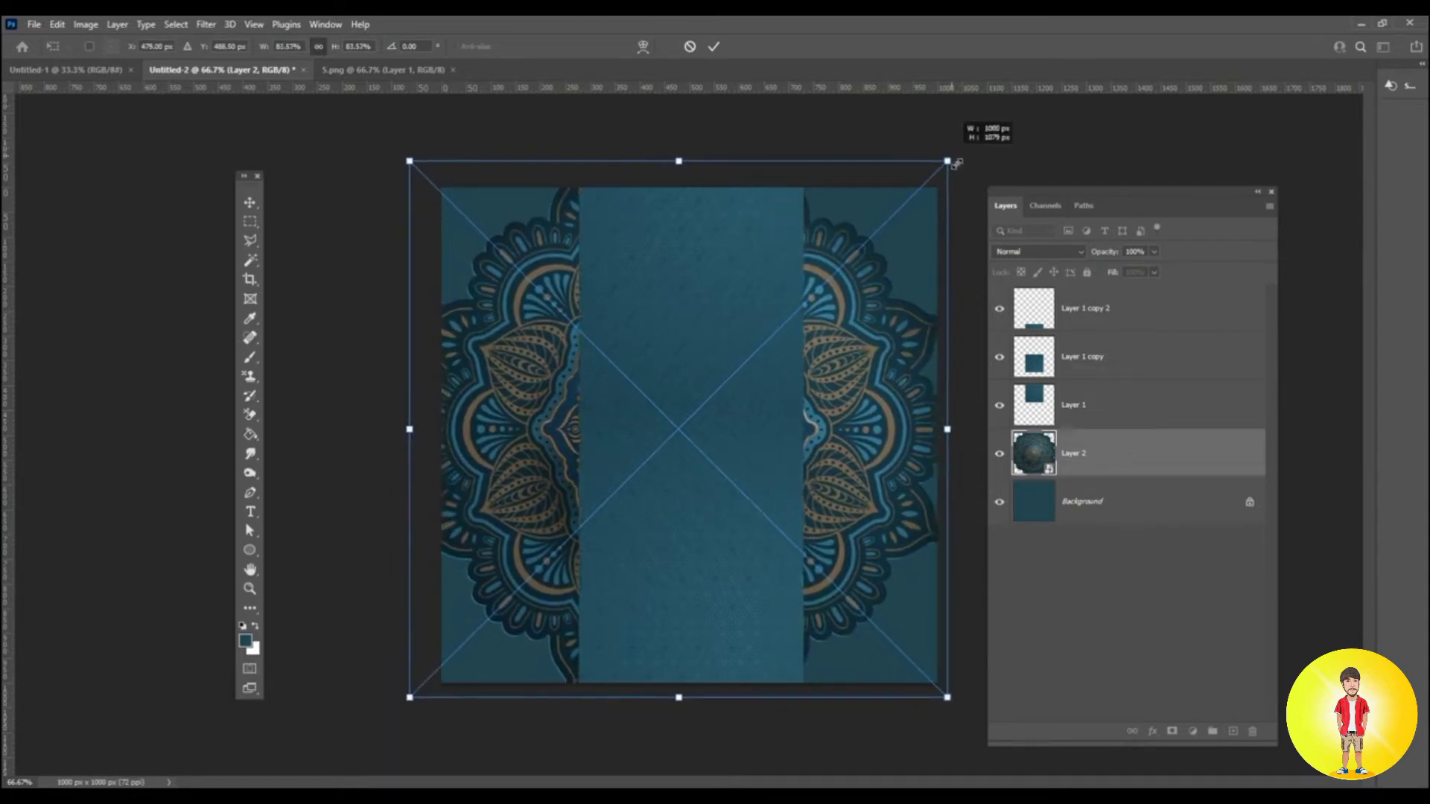
double_click(880, 197)
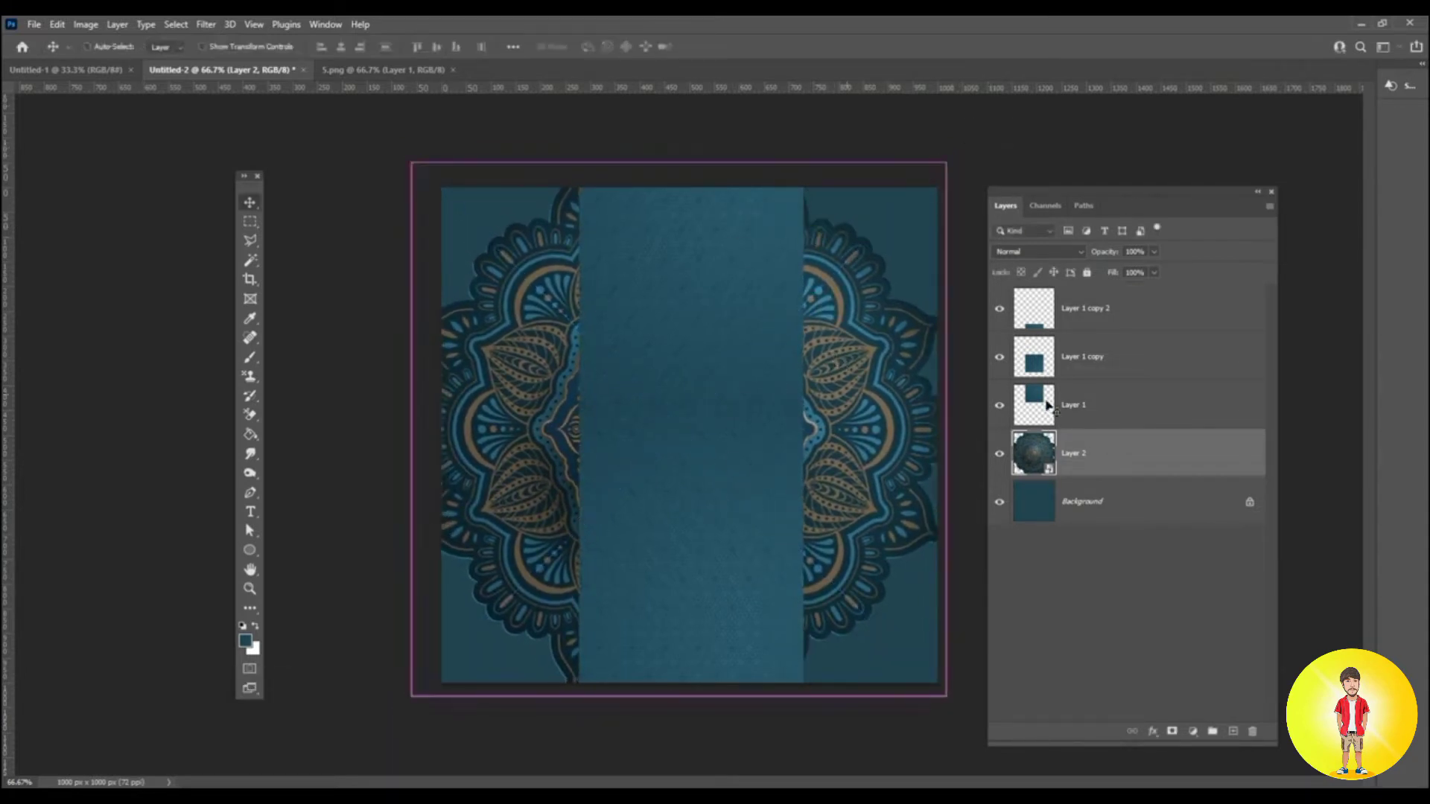
right_click(1135, 460)
right_click(1109, 462)
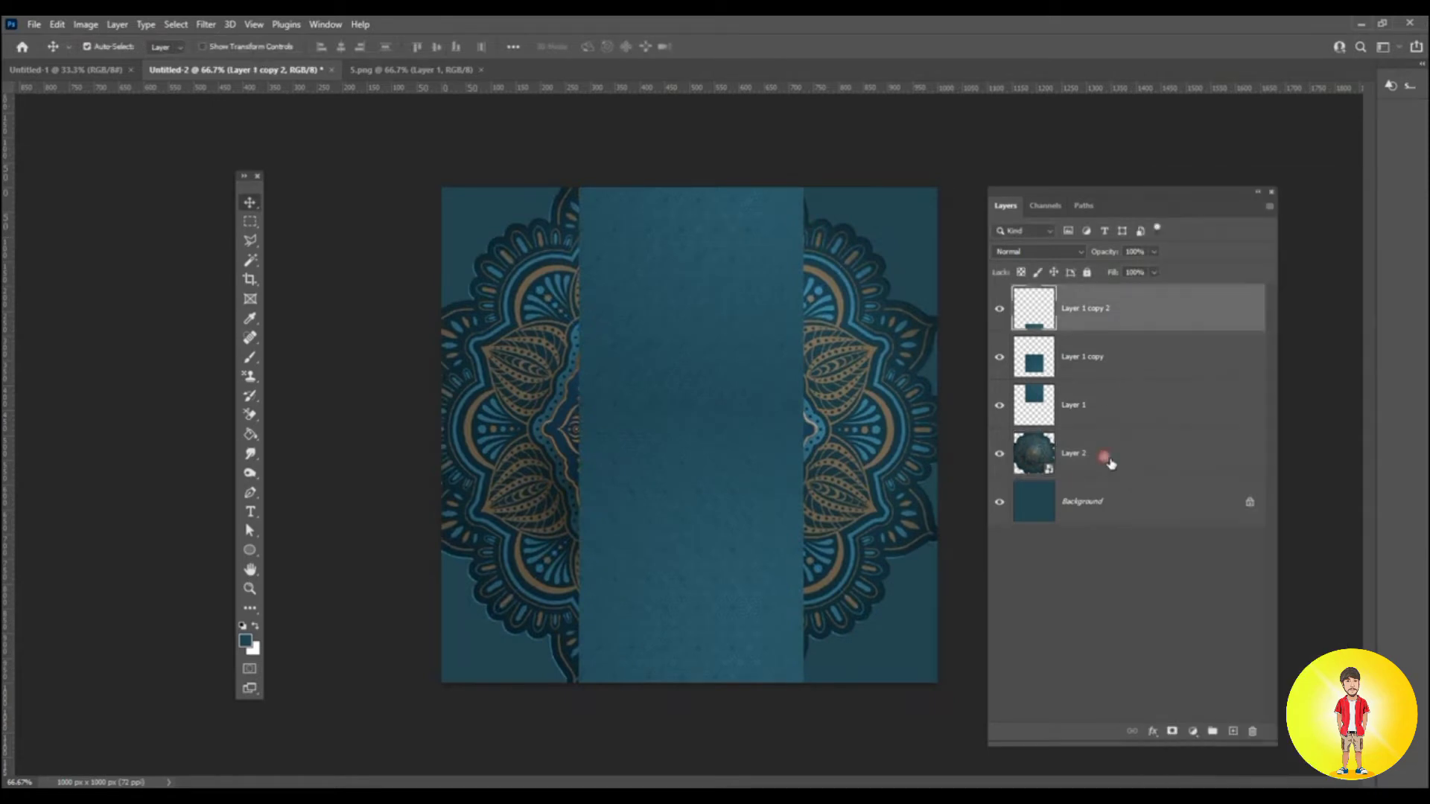
right_click(1109, 462)
click(1217, 152)
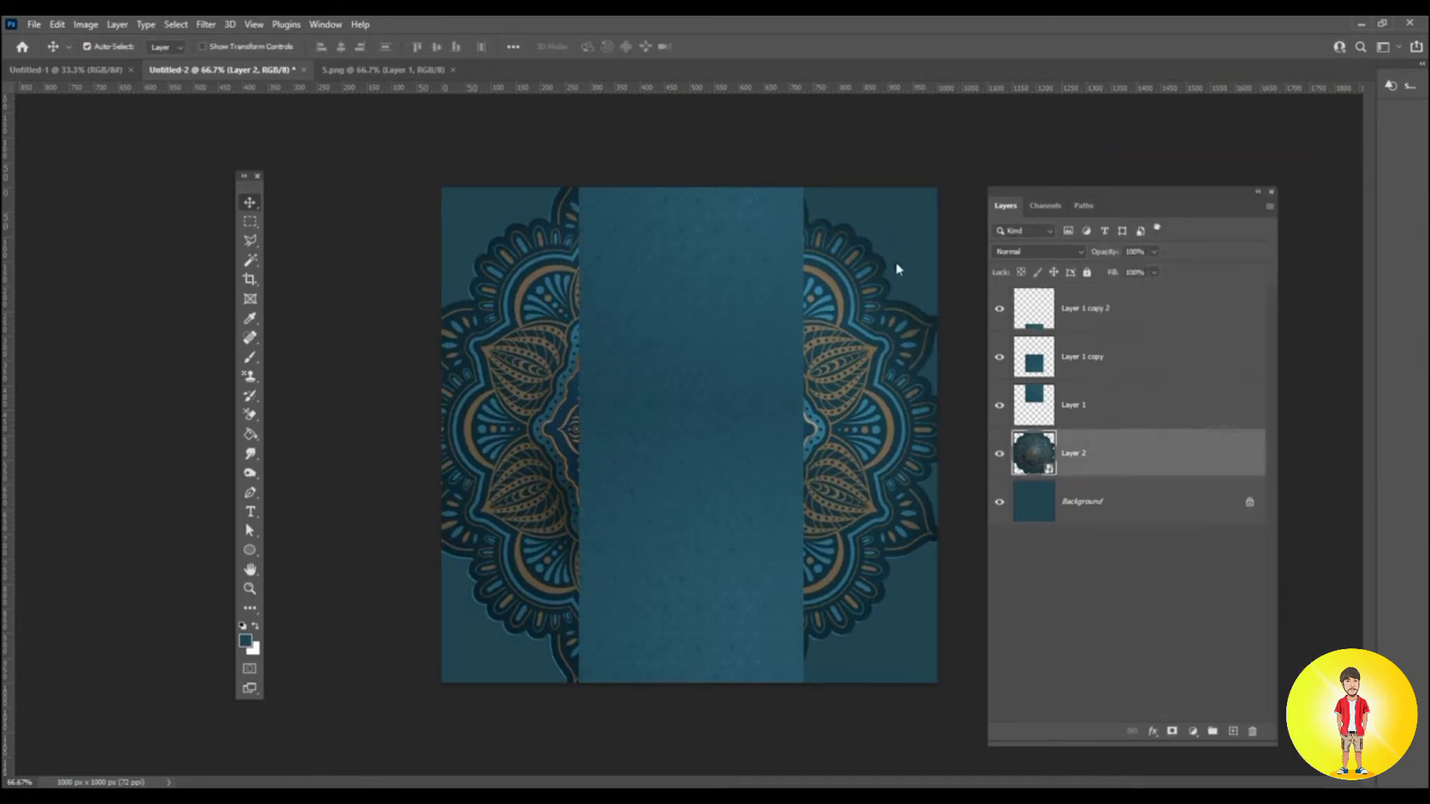
click(920, 493)
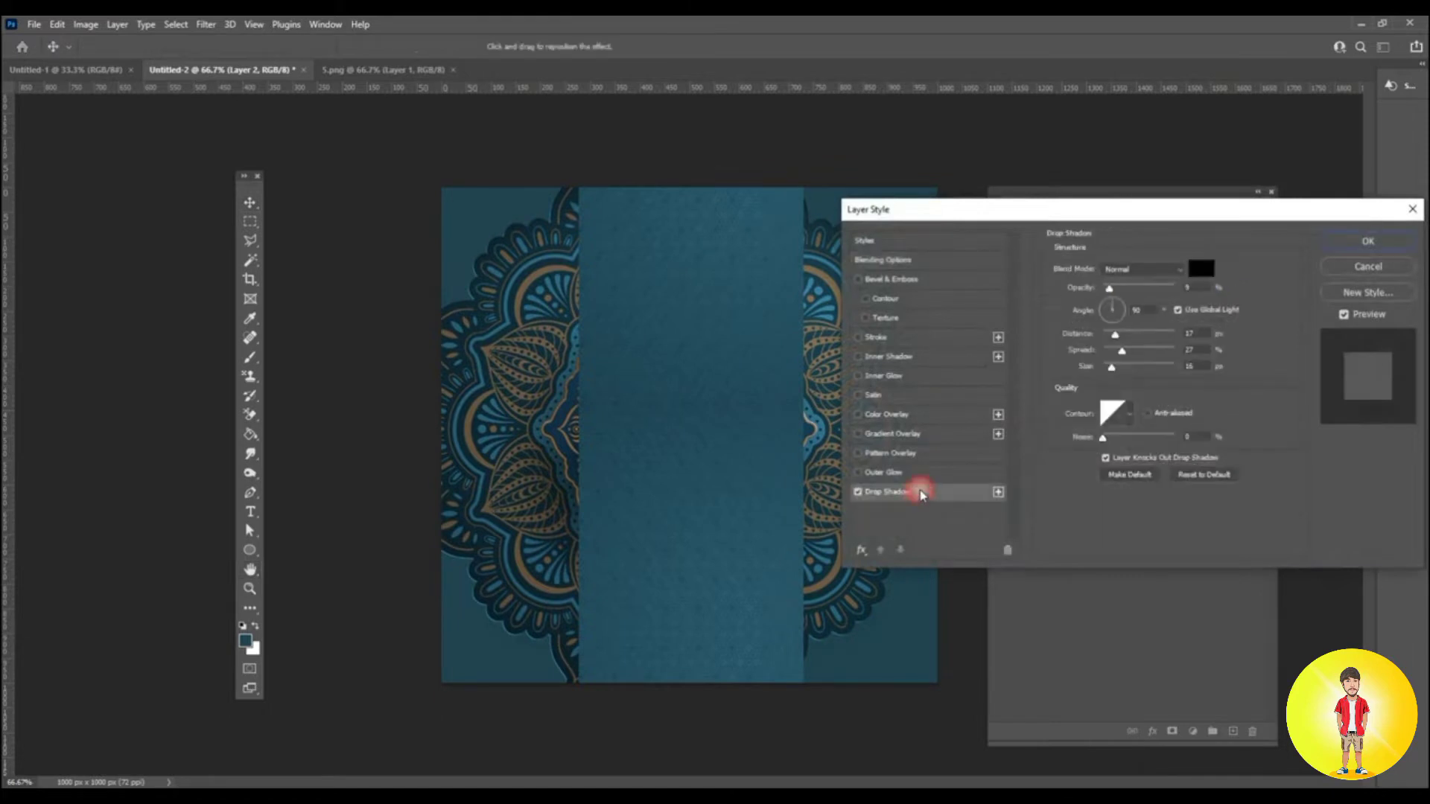
drag(1109, 289, 1156, 293)
click(1348, 266)
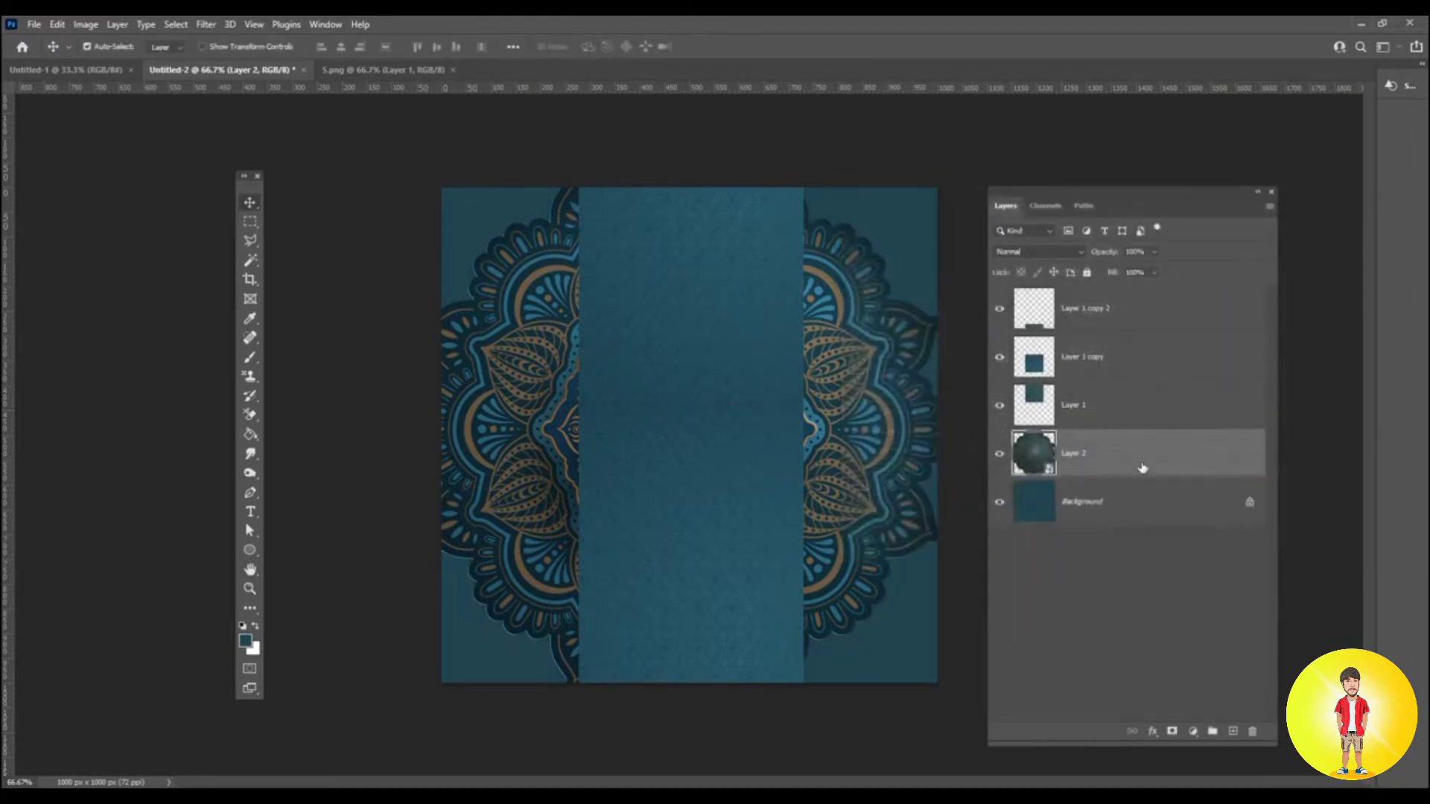
Combine Layer 1 and its two copies that form the central strip into a single Smart Object.
click(1183, 322)
shift+click(1151, 420)
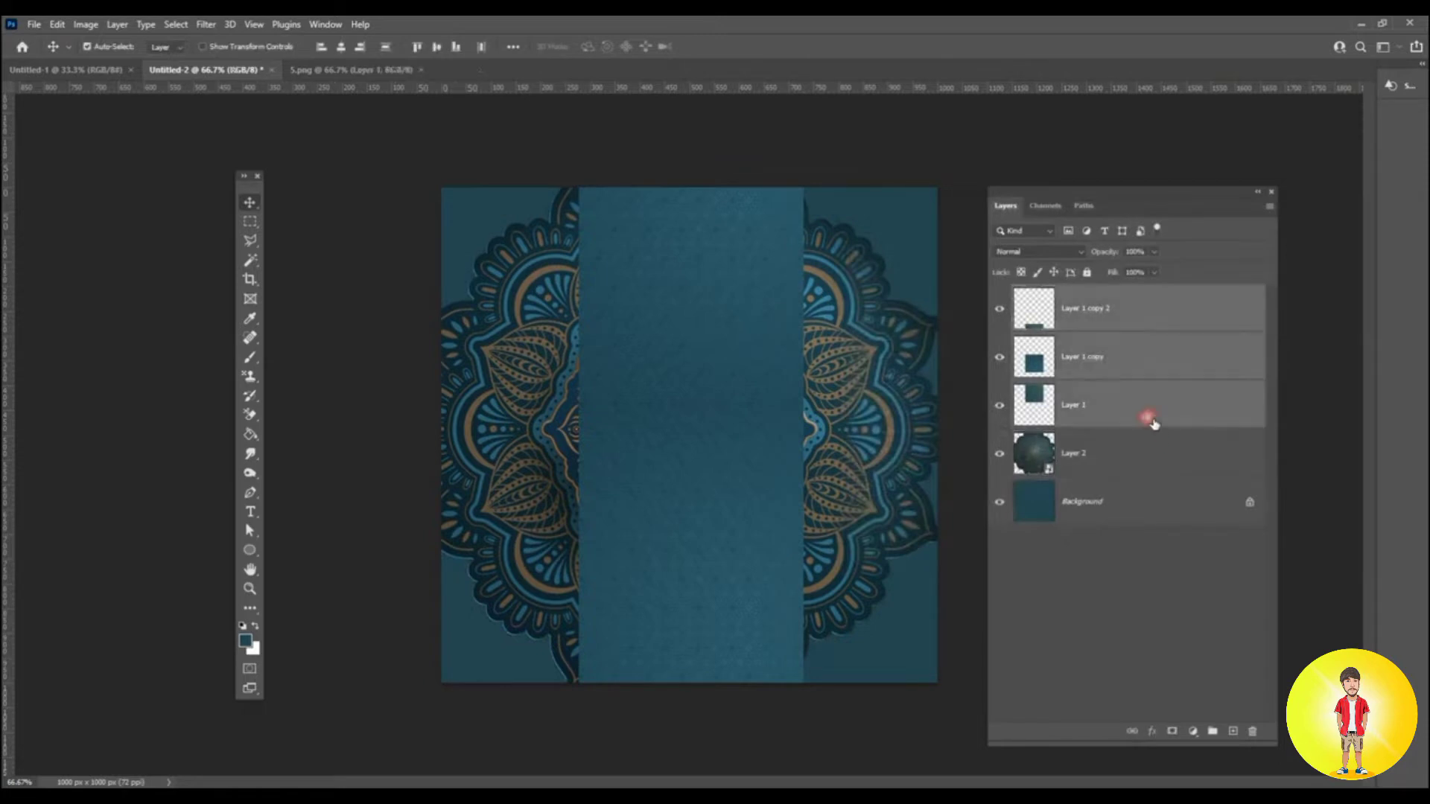
right_click(1179, 319)
click(1245, 364)
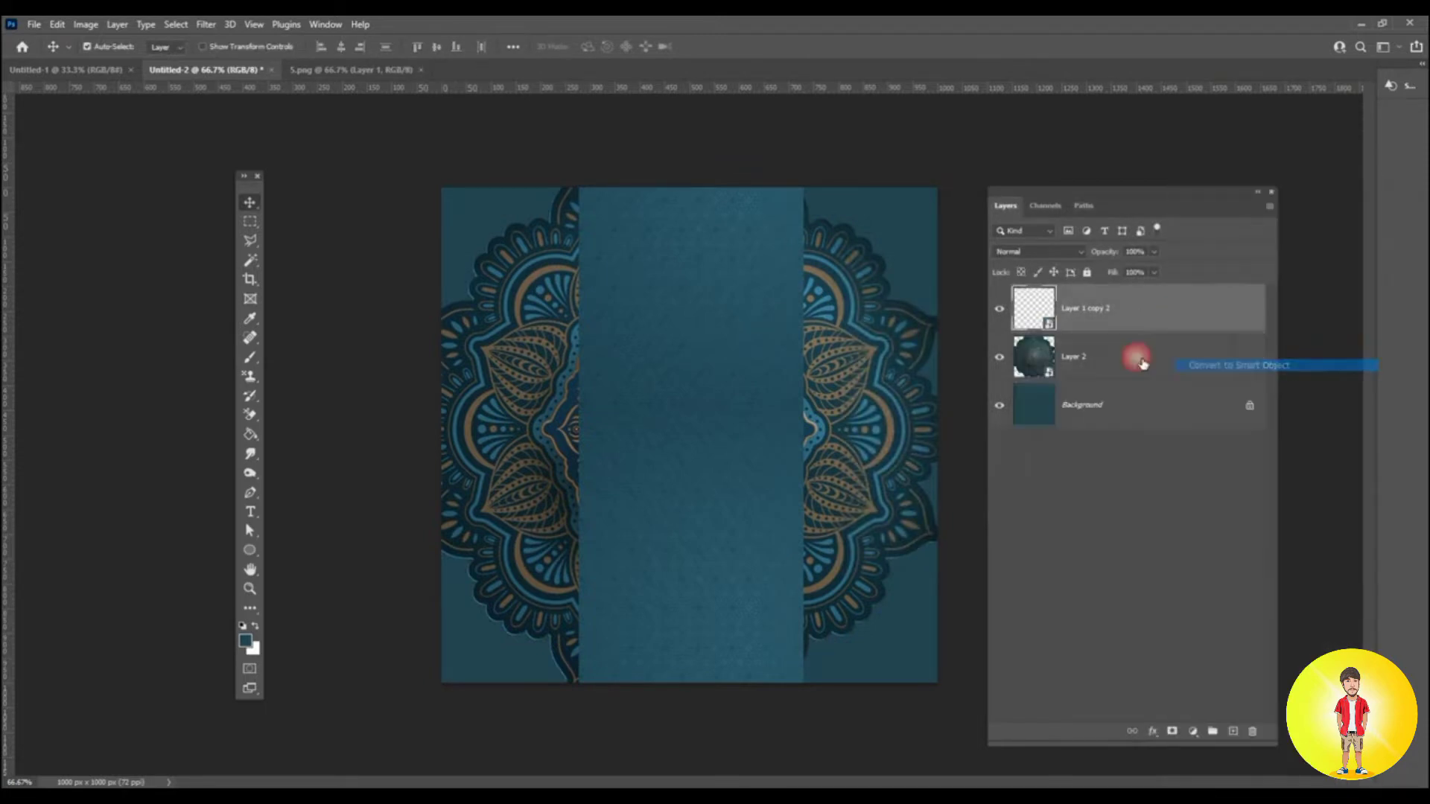
Add a black drop shadow to the combined central strip with about 54% opacity and 81 px size.
right_click(1133, 309)
click(812, 339)
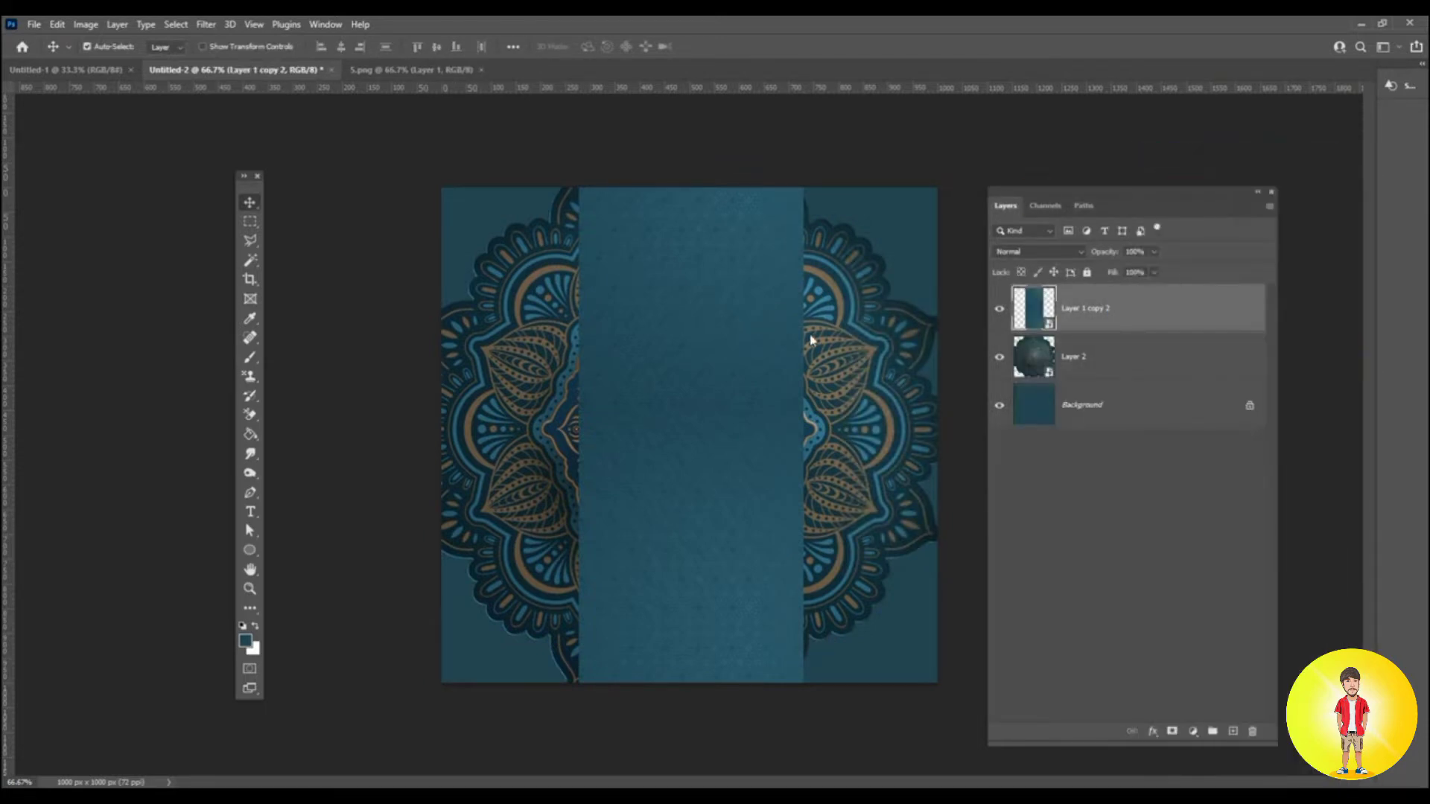
click(930, 497)
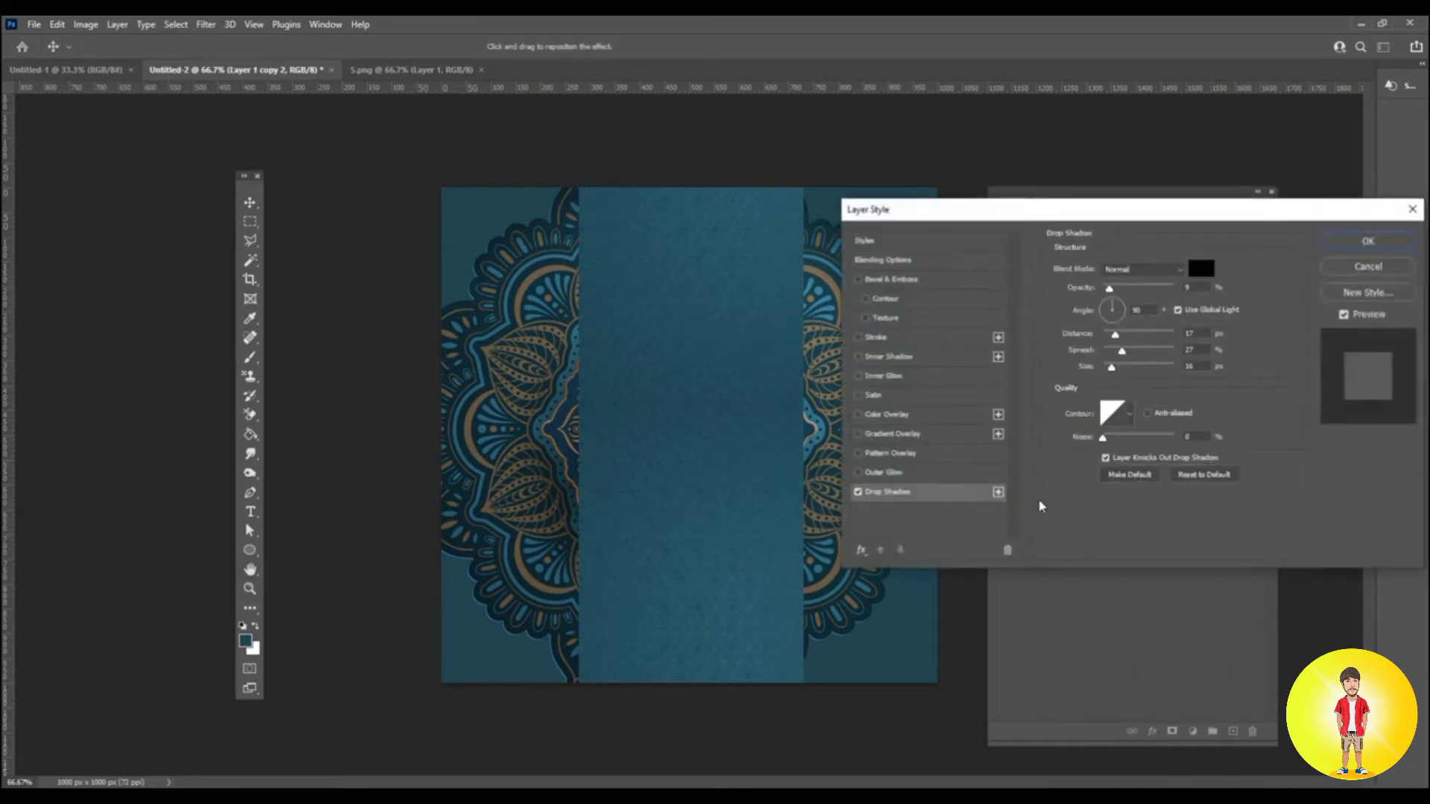
drag(1149, 291, 1138, 290)
drag(1113, 368, 1136, 372)
drag(1139, 290, 1152, 292)
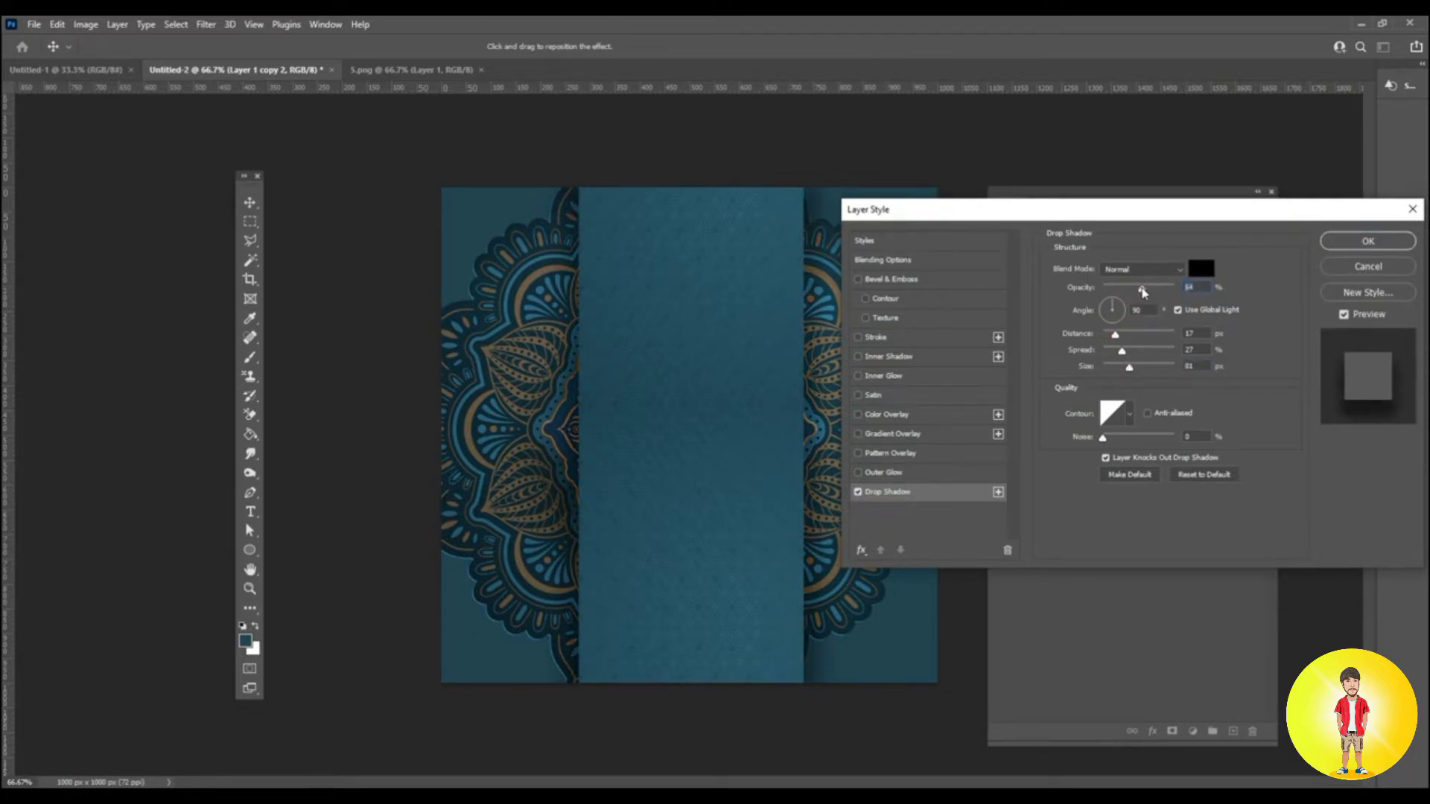
click(1376, 243)
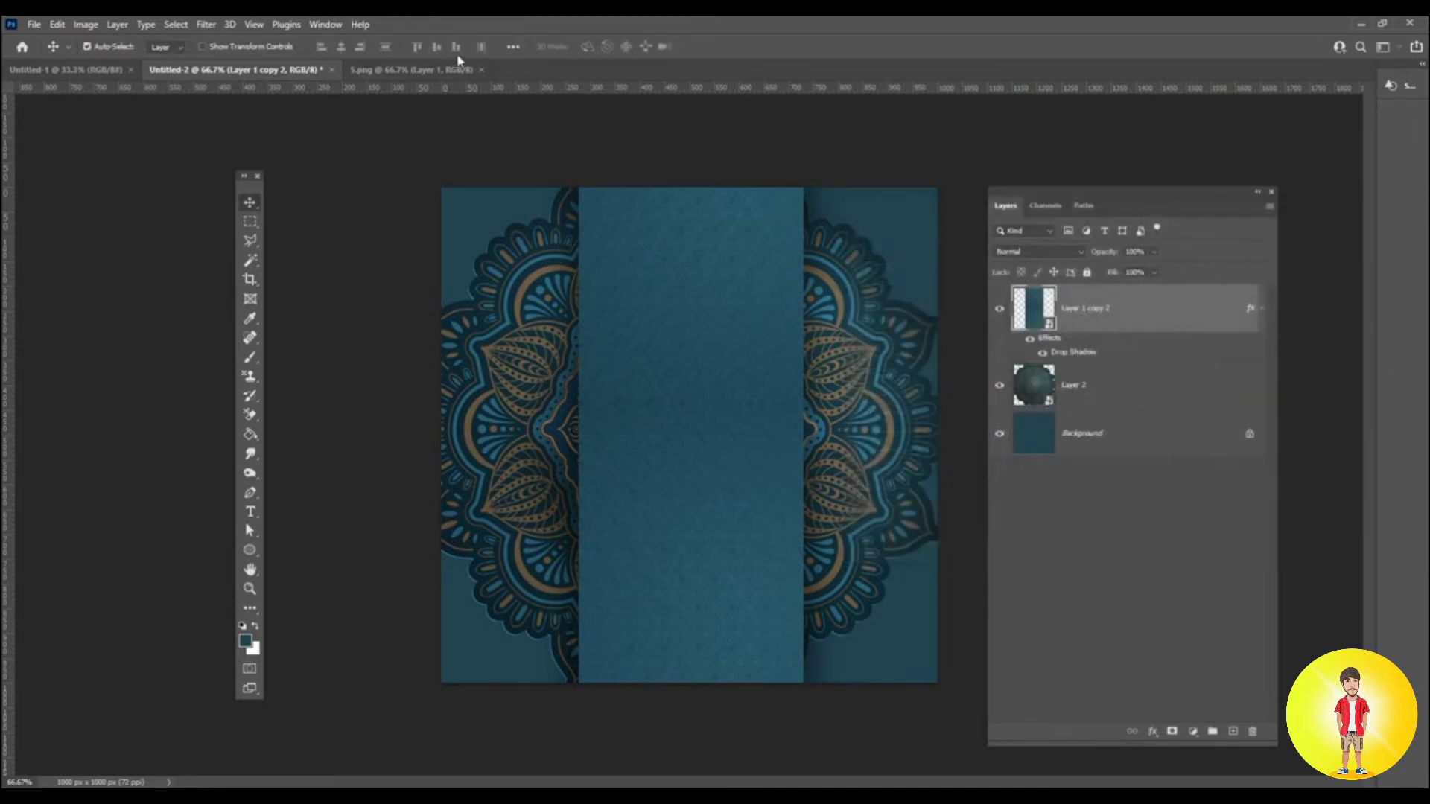
Open the lantern image 1.png, bring it into Untitled-2 above the strip layer and close its file.
click(34, 24)
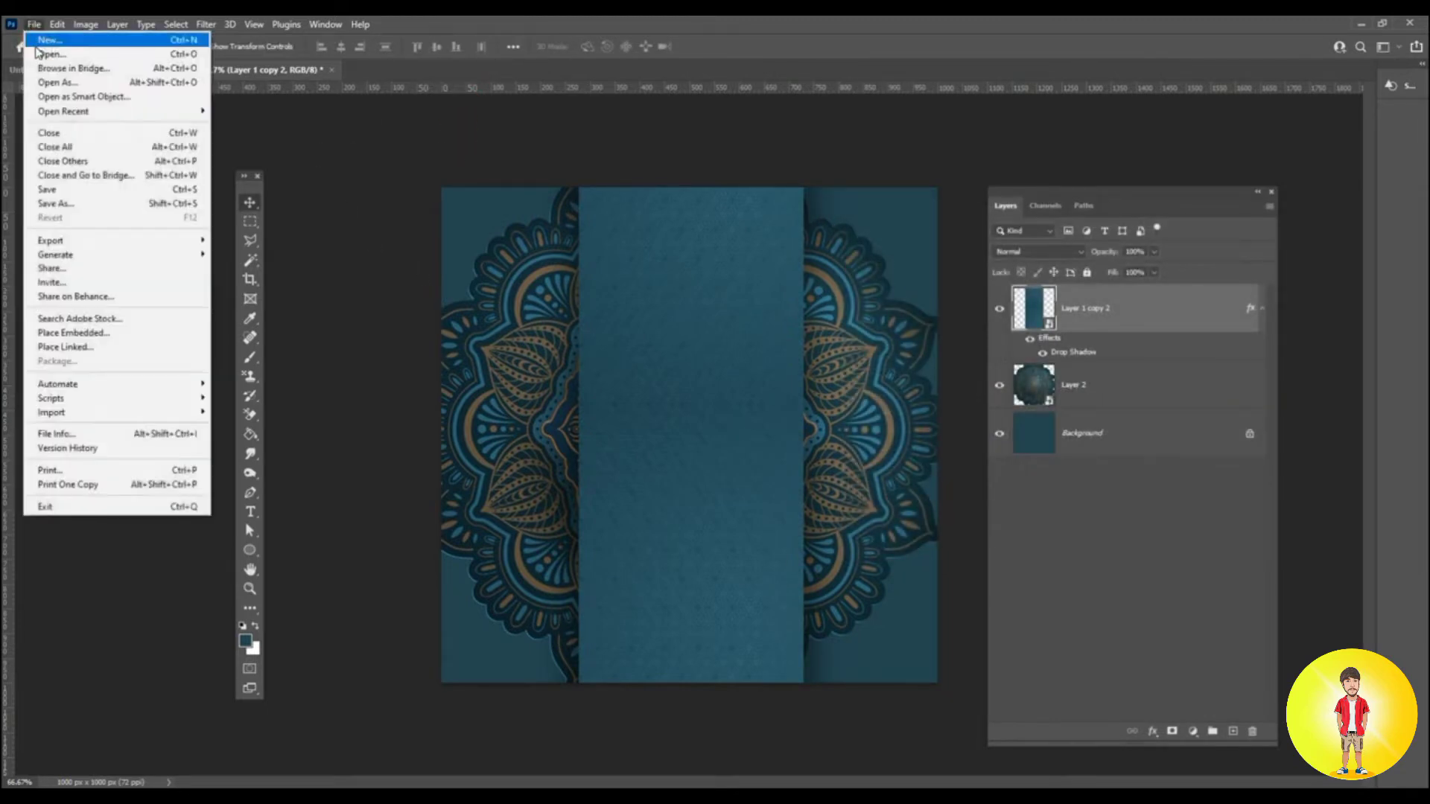
click(38, 55)
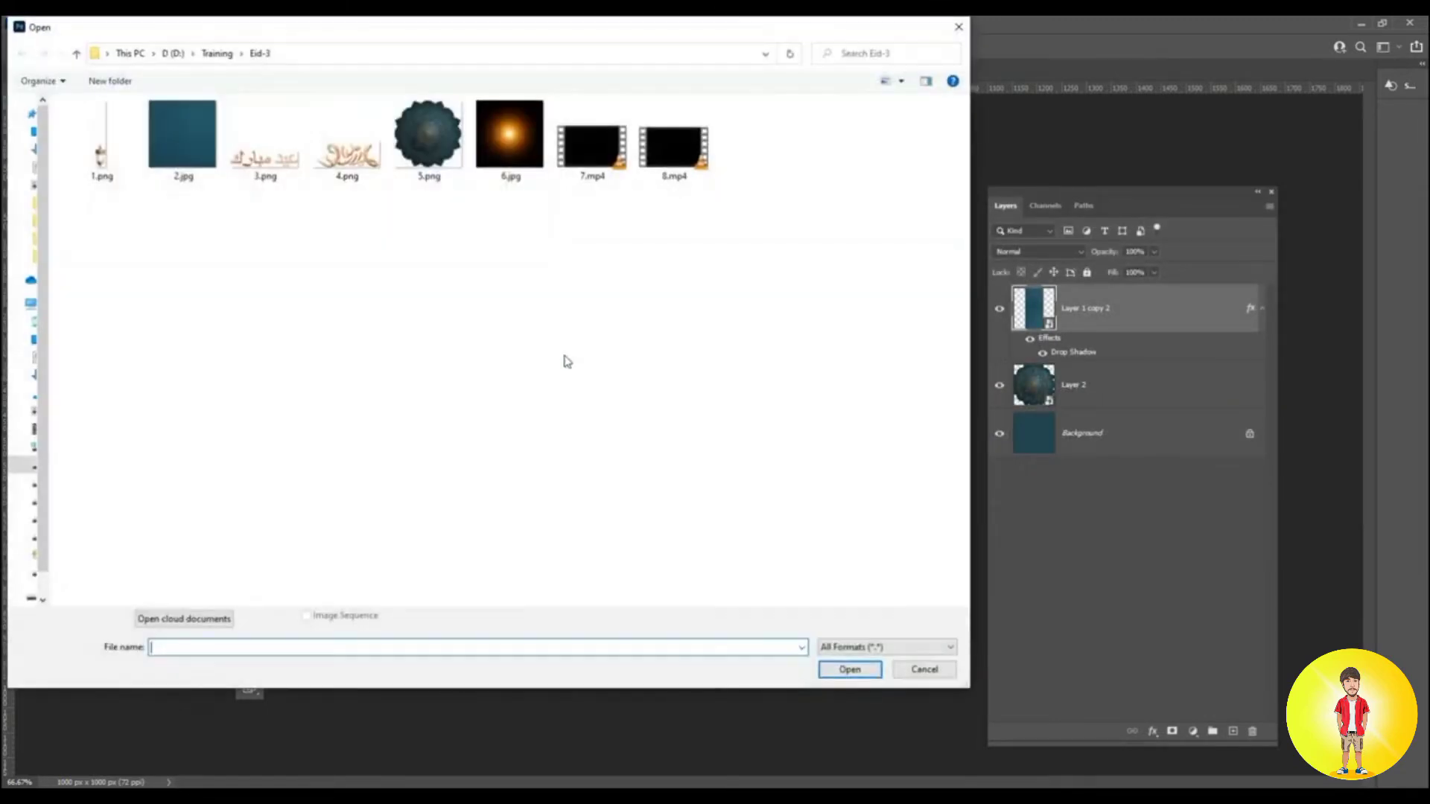
double_click(82, 143)
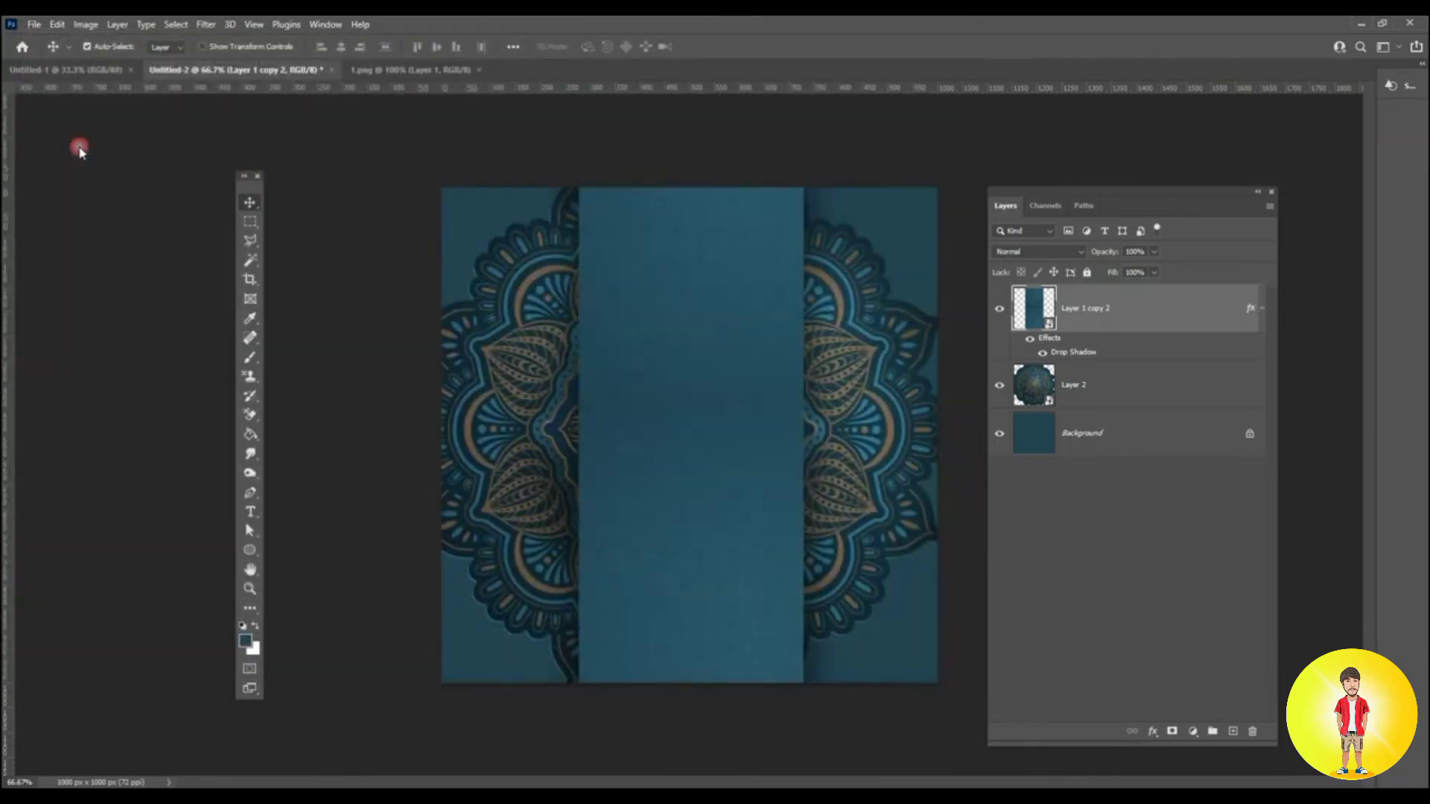
drag(689, 608, 620, 328)
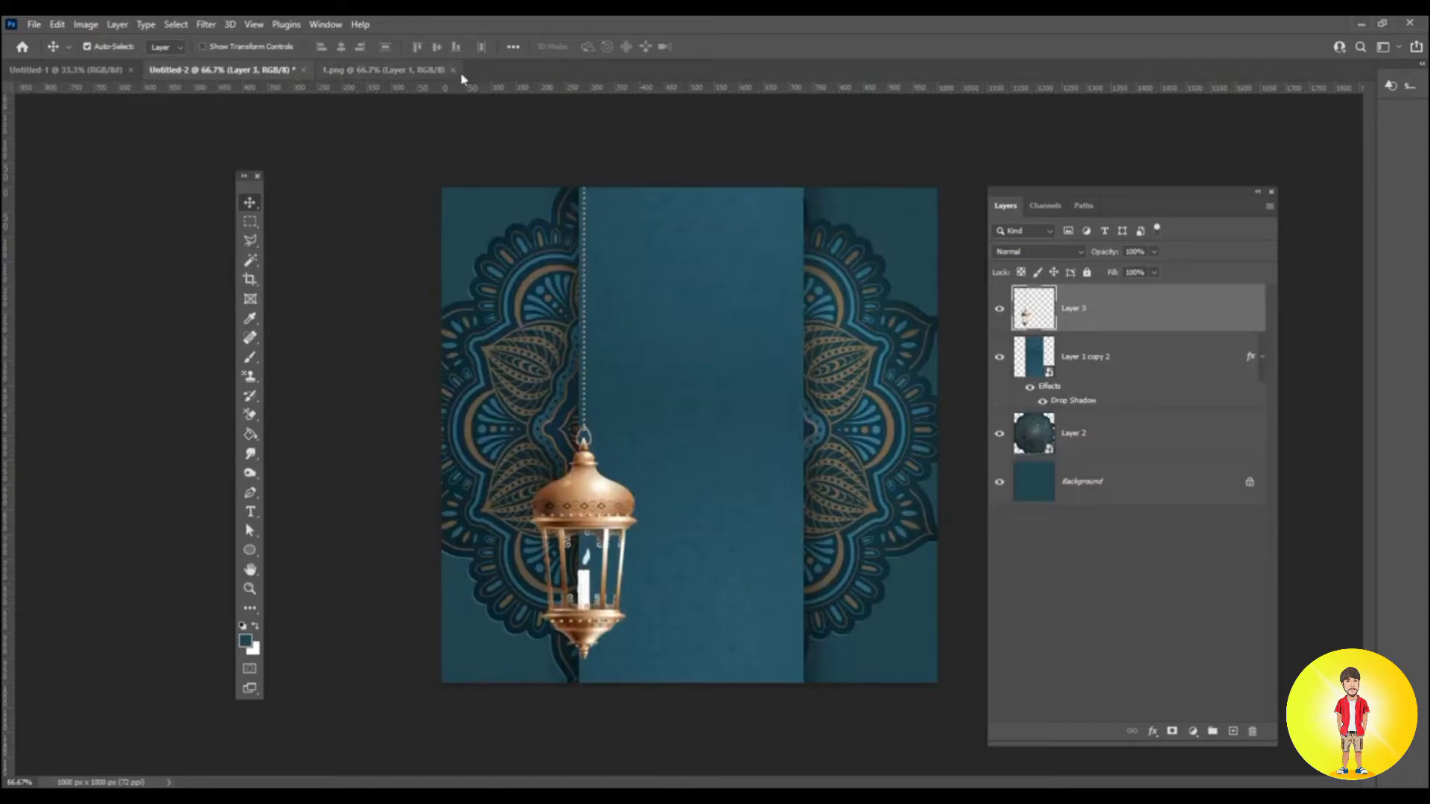
click(480, 70)
Convert the lantern layer to a Smart Object, then scale it to about half size and hang it over the mandala's upper right part.
right_click(1153, 306)
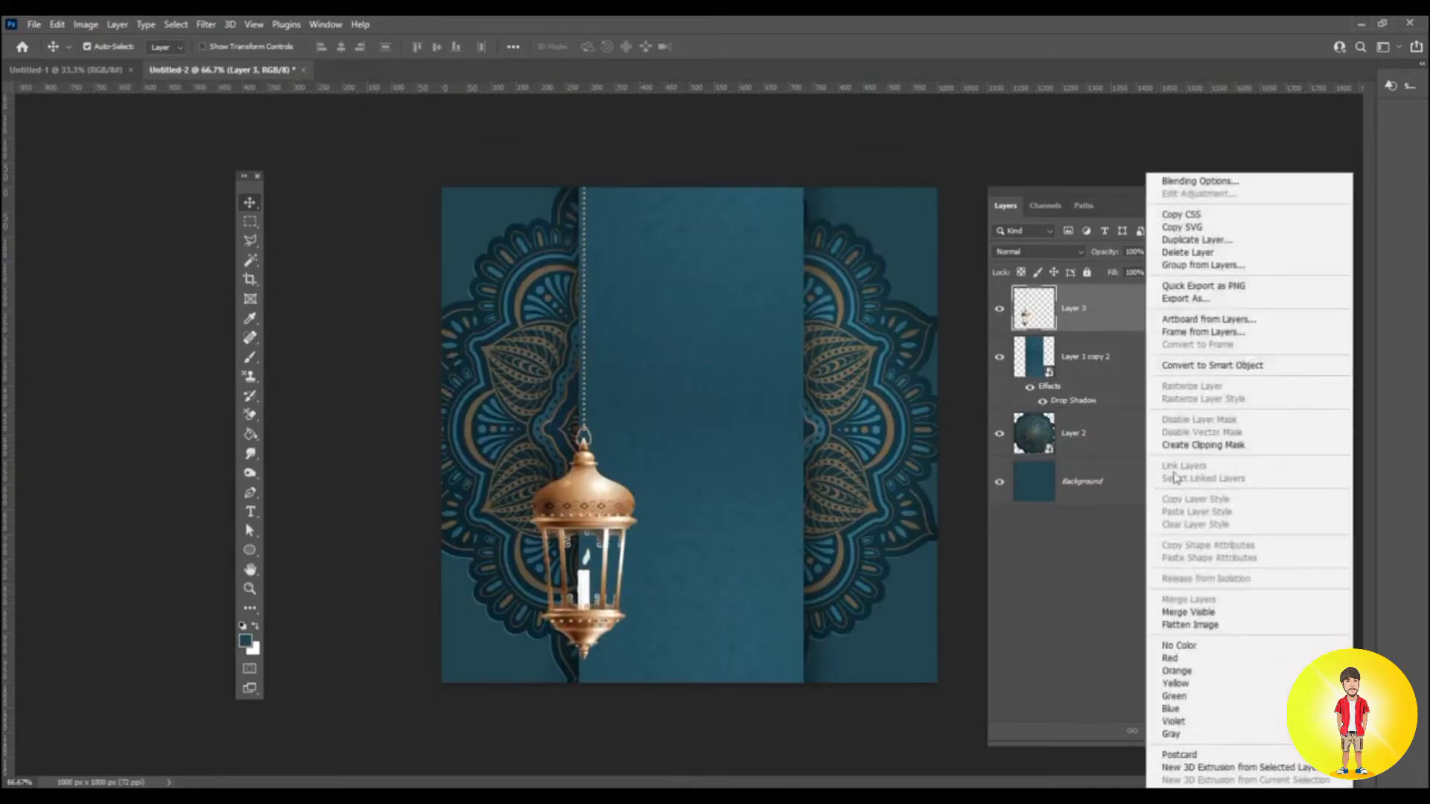
click(1207, 367)
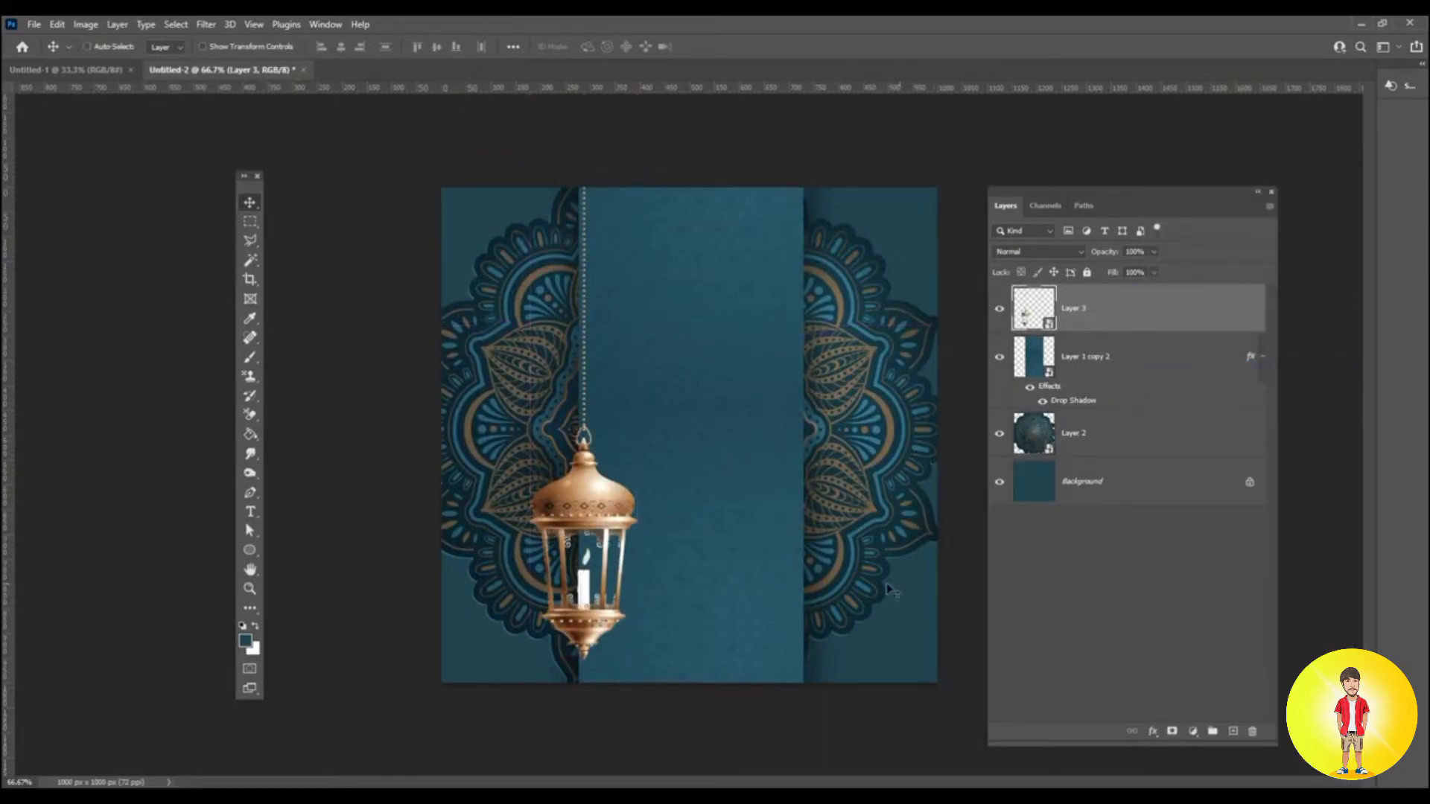
click(57, 25)
click(111, 349)
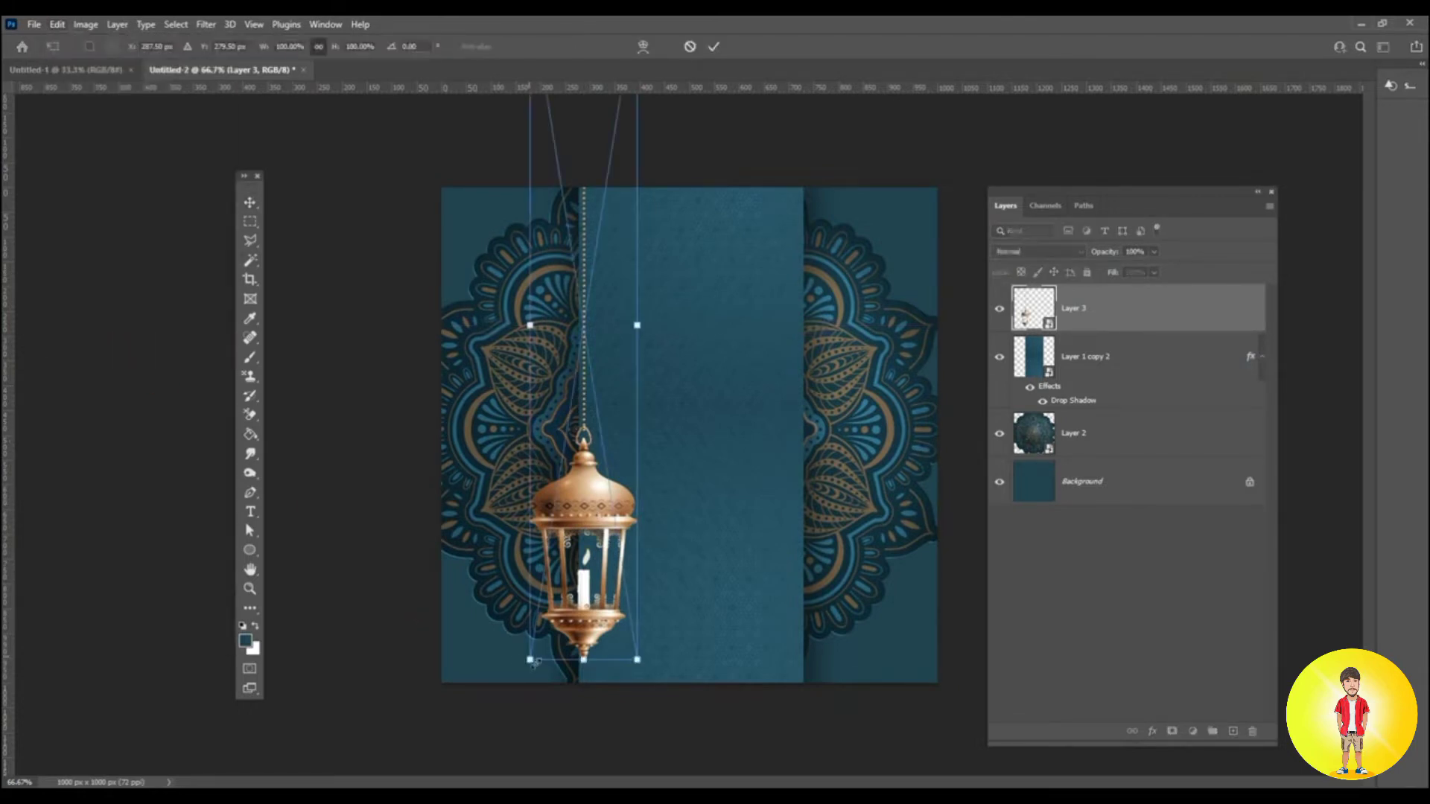
drag(534, 662, 681, 380)
drag(612, 330, 855, 328)
key(Return)
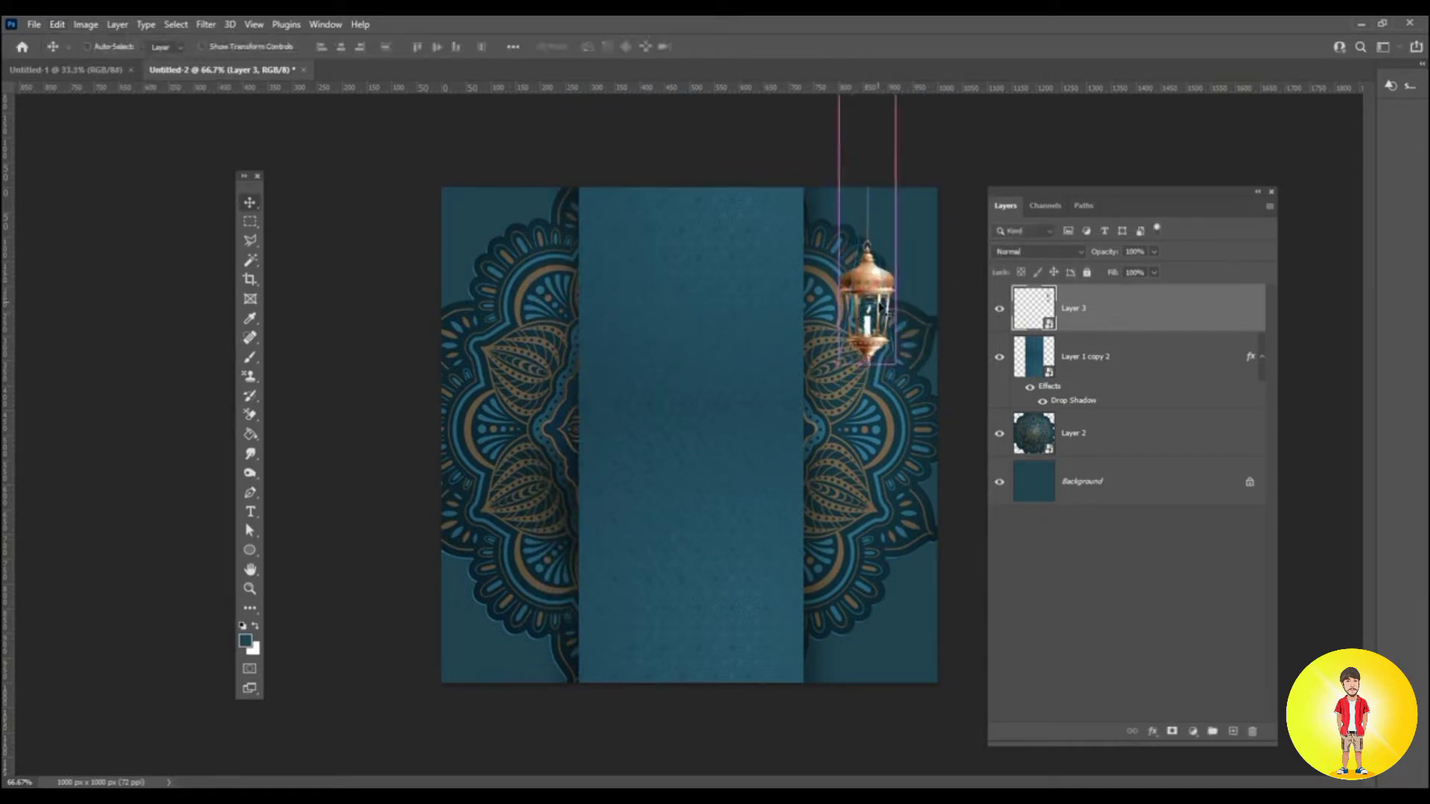
Open the glow image 6.jpg, bring it into Untitled-2 as the topmost layer and set its blend mode to Screen.
click(33, 24)
click(52, 49)
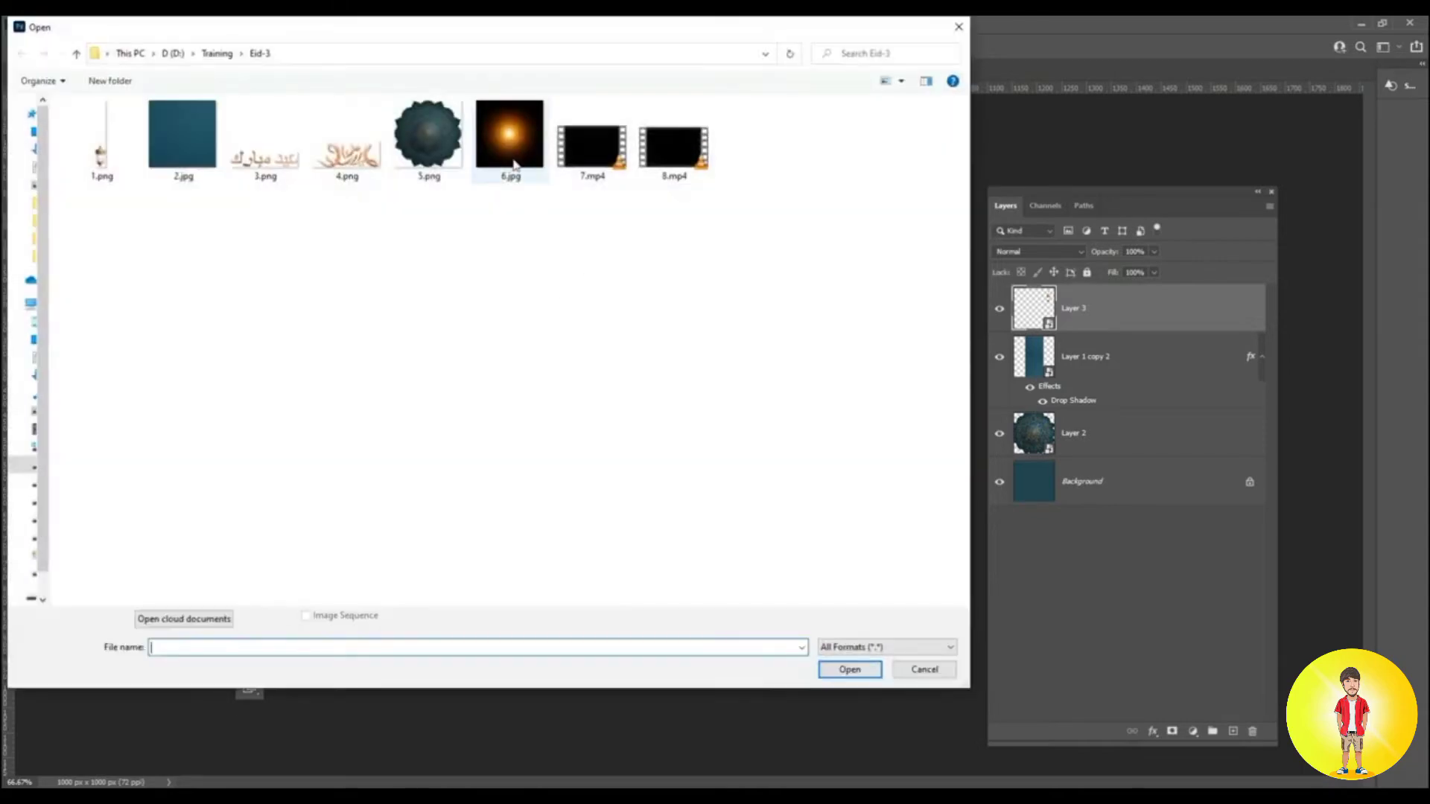
double_click(514, 164)
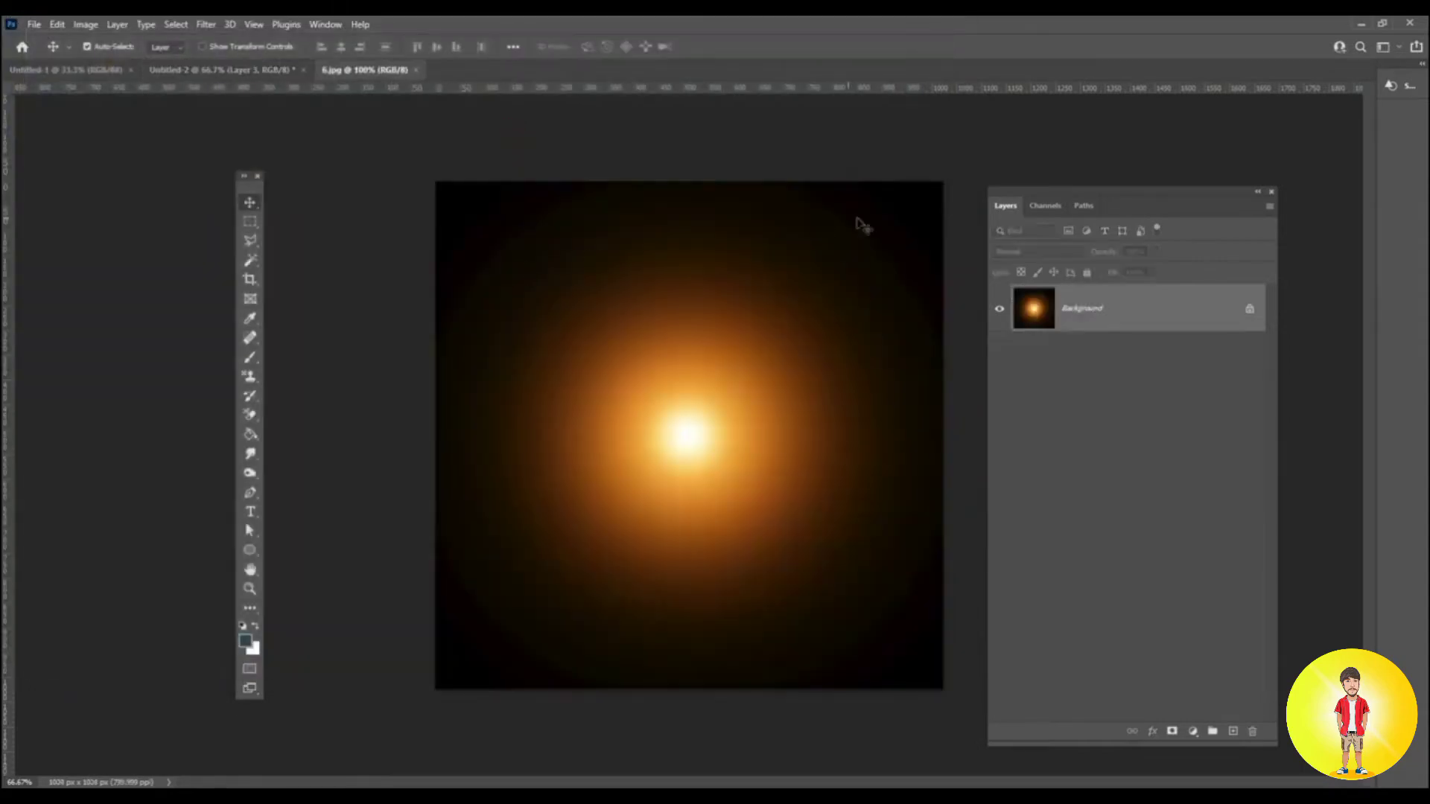
drag(240, 86, 734, 332)
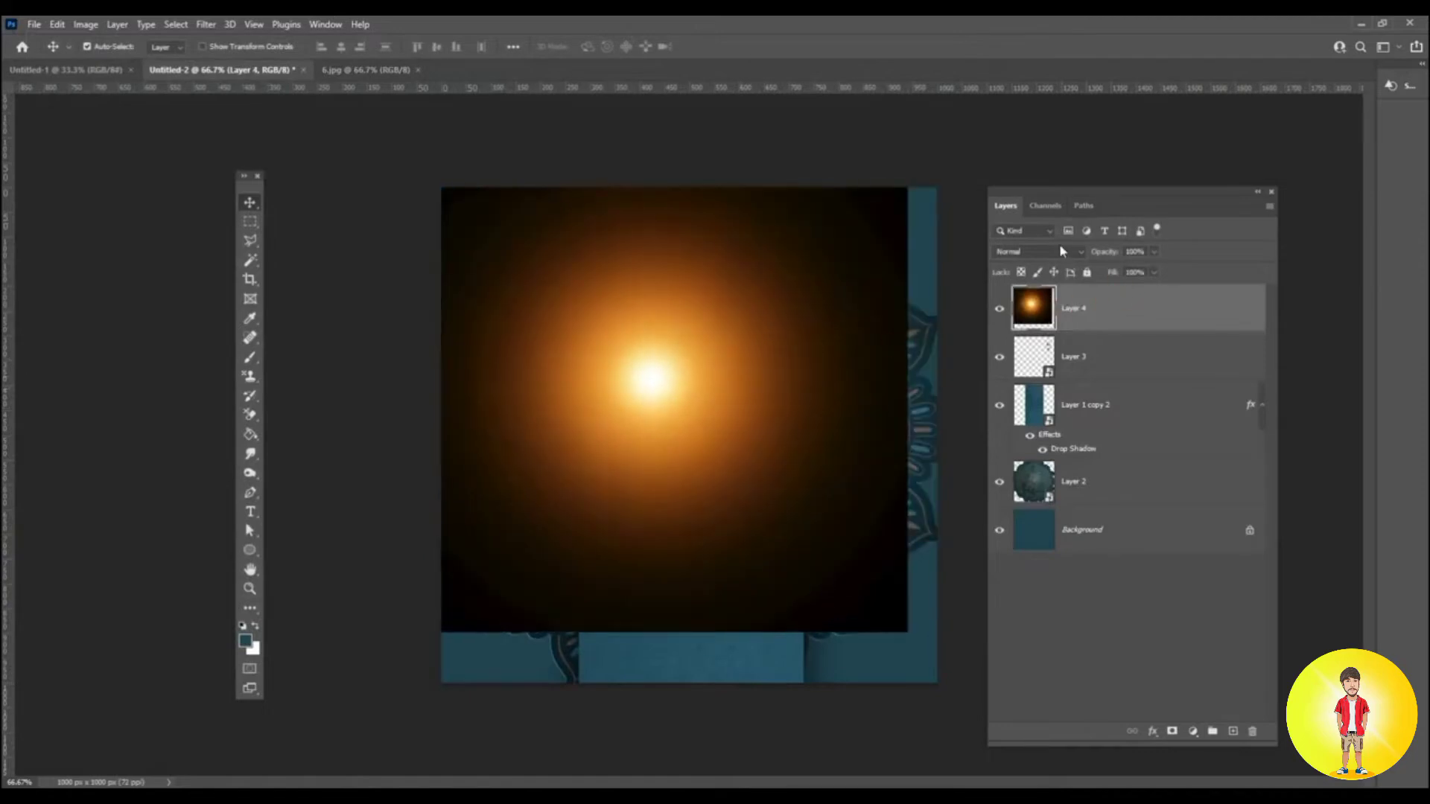
click(1059, 247)
click(1042, 377)
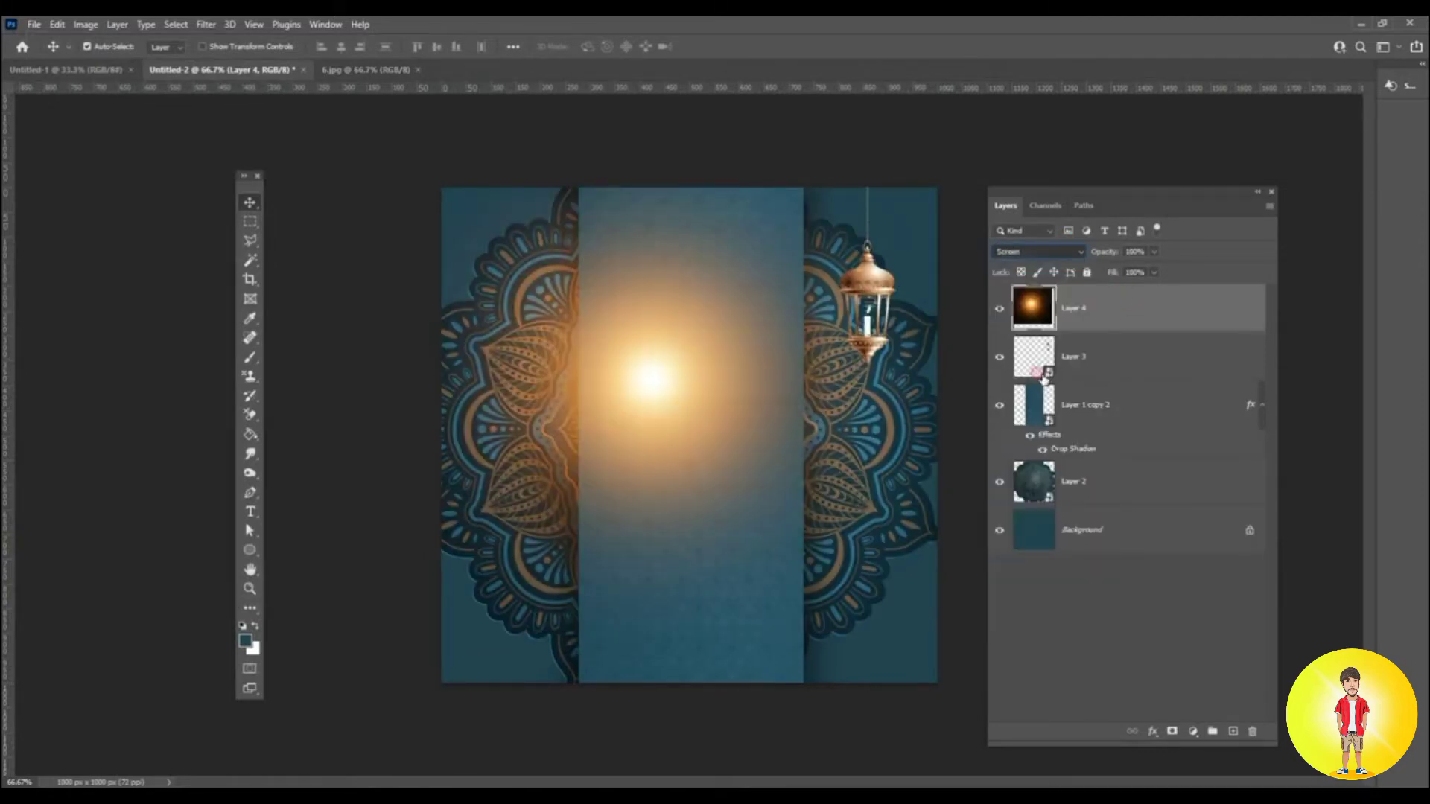
Duplicate the glow layer and hide the copy, then shrink the original glow onto the lantern's candle flame.
drag(1154, 333, 1233, 733)
click(1005, 316)
click(1073, 364)
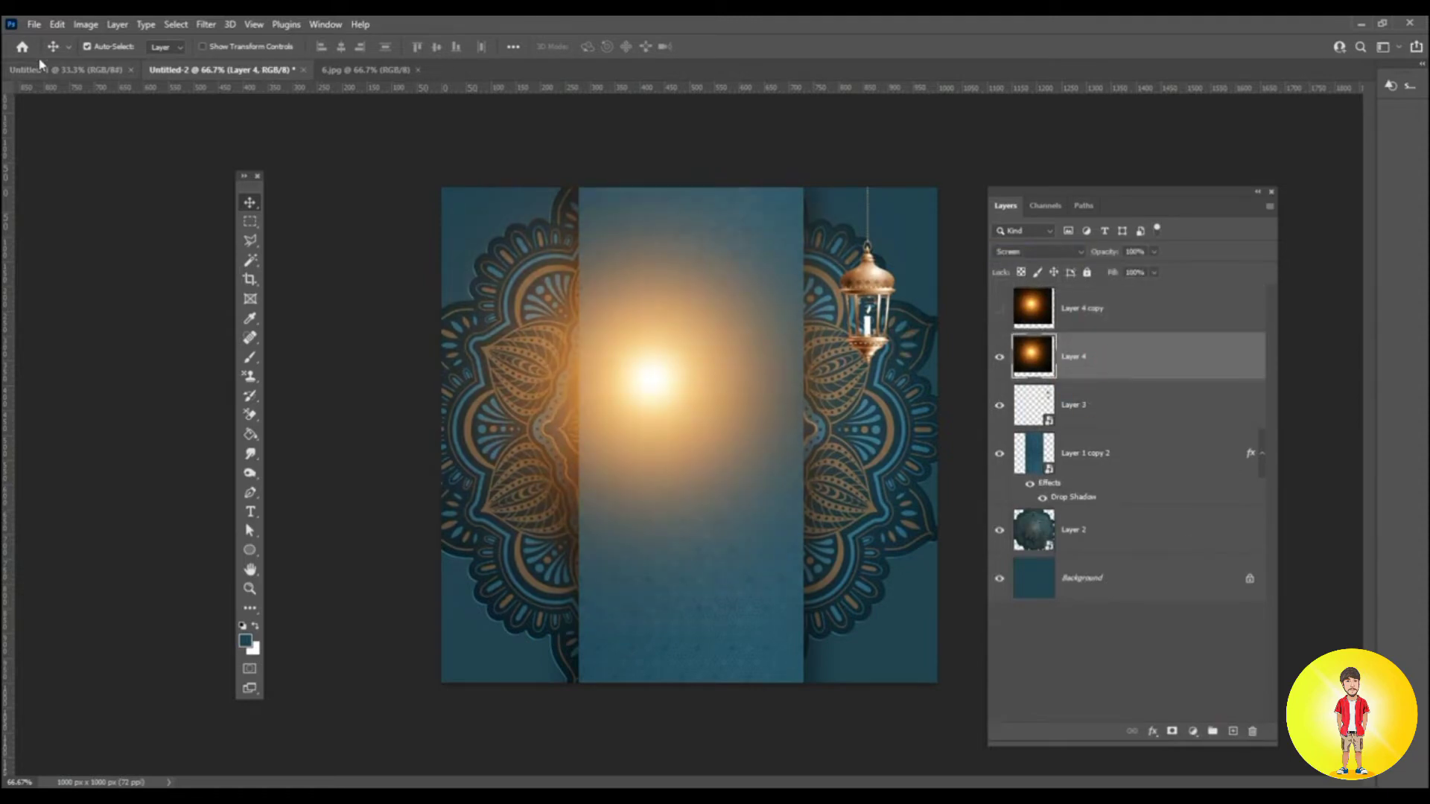
click(57, 24)
click(157, 350)
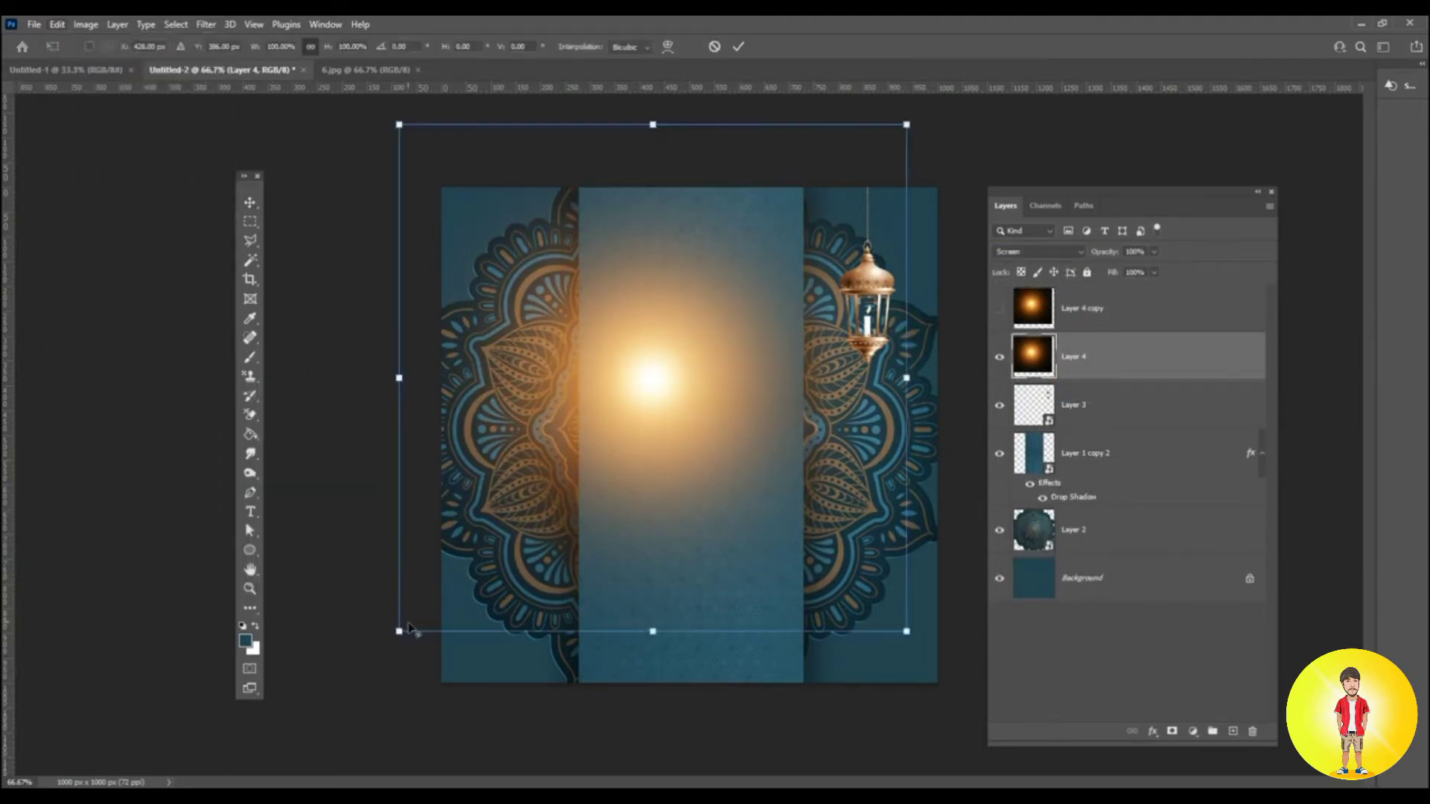
drag(410, 627, 878, 314)
key(Return)
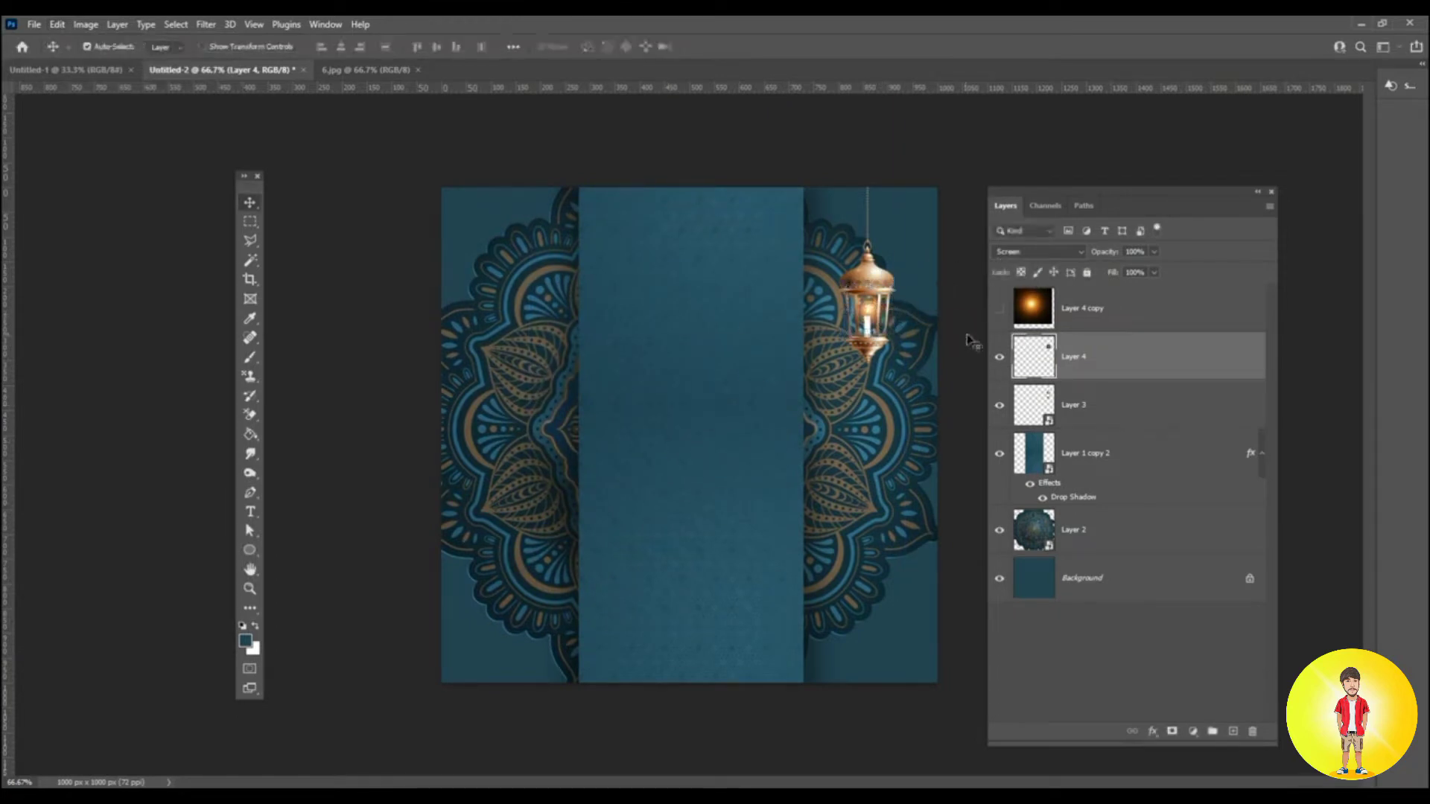
Show the glow copy and squash it into a horizontal flare, about 30% width and 9% height, across the lantern's flame.
click(1000, 308)
click(1088, 308)
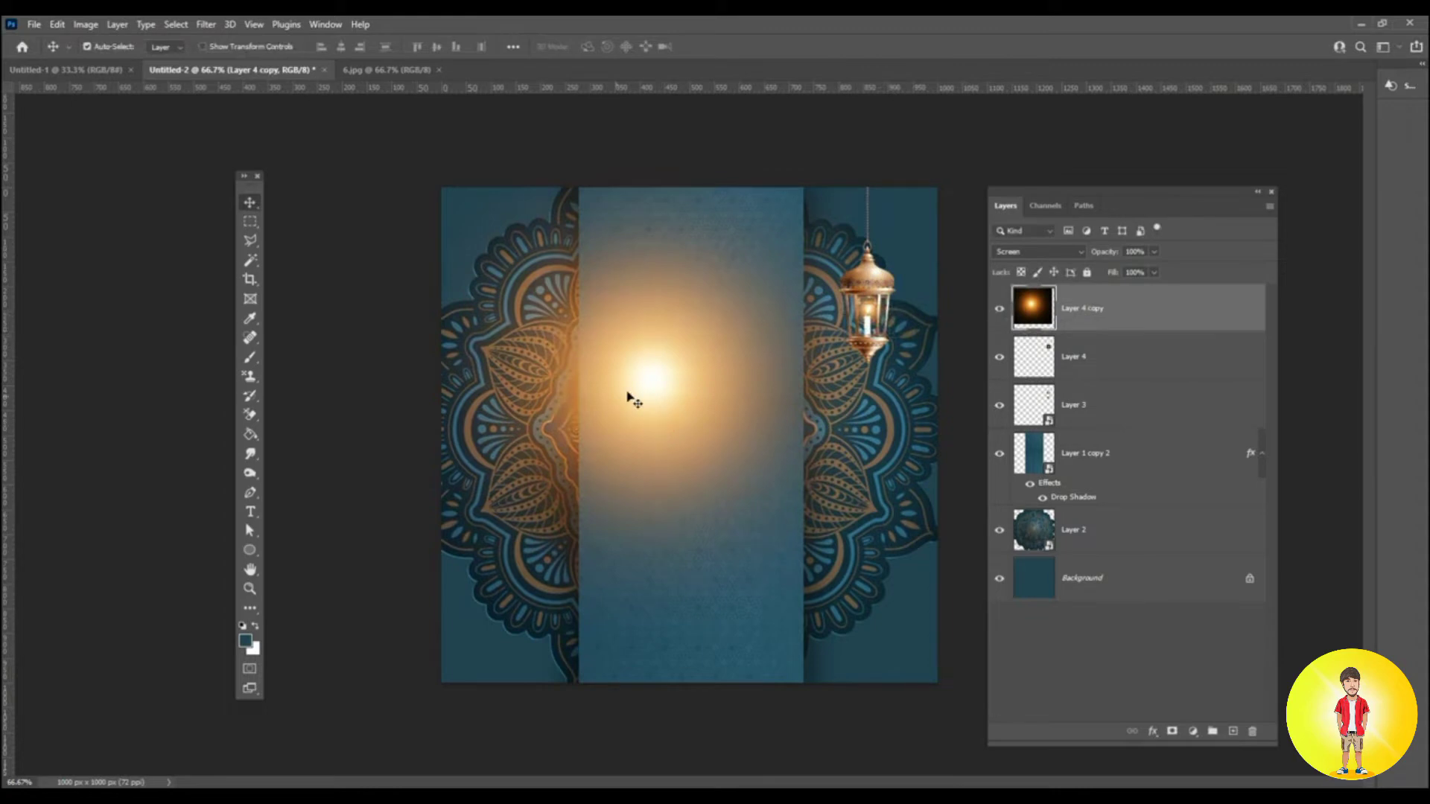
click(57, 24)
click(108, 350)
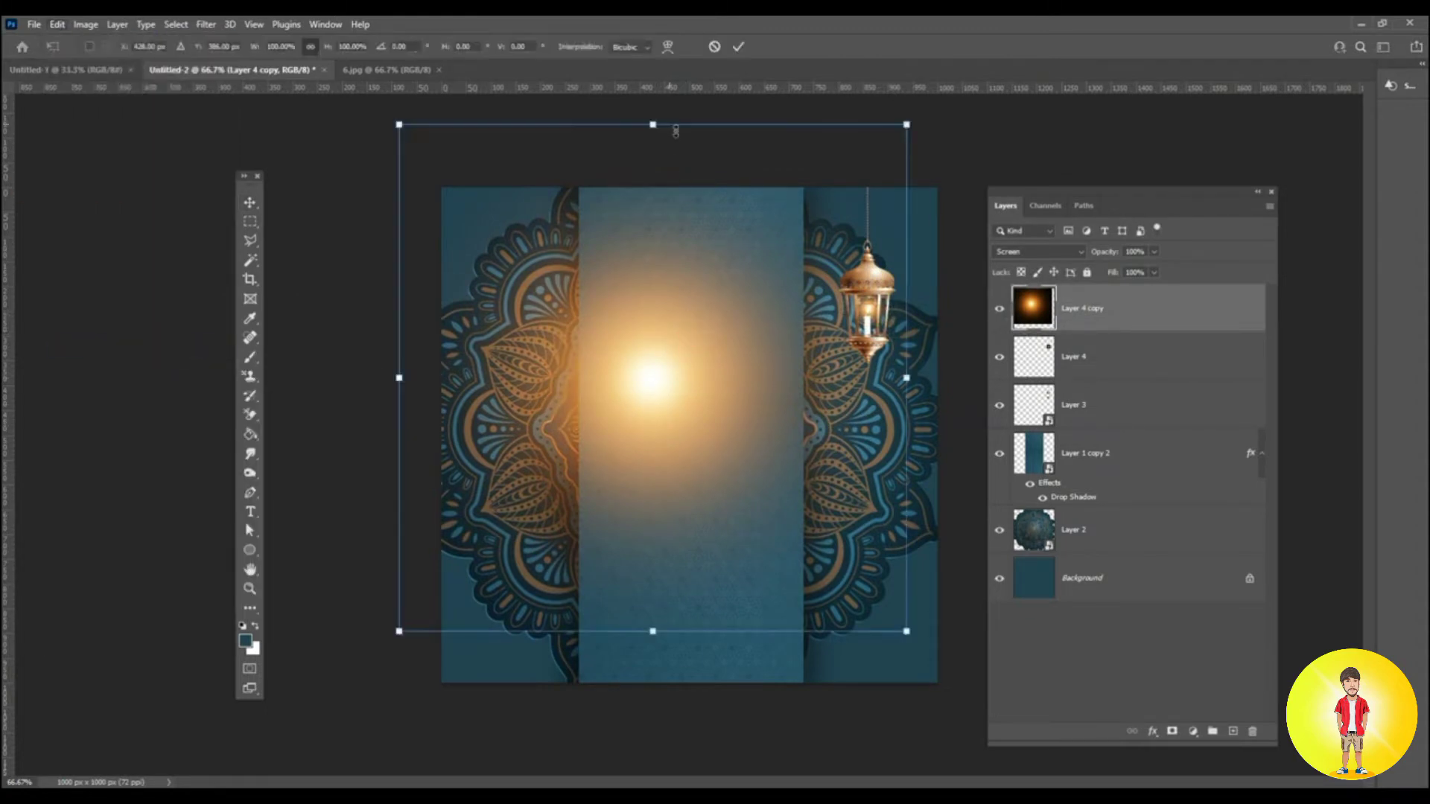
drag(675, 131, 690, 495)
drag(664, 549, 926, 268)
drag(624, 380, 803, 335)
mouse_move(872, 283)
mouse_down()
mouse_move(875, 296)
mouse_move(873, 277)
mouse_up()
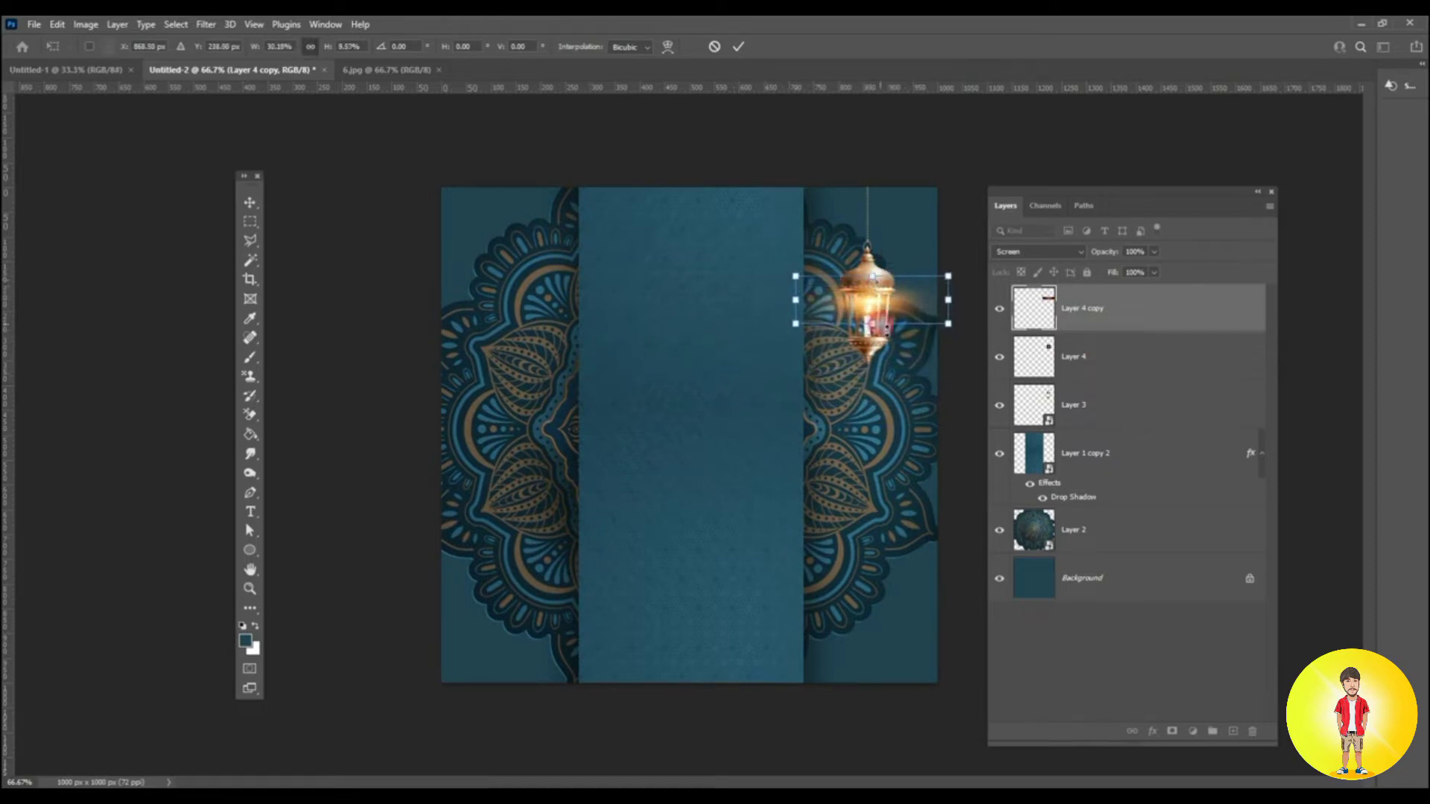
key(Return)
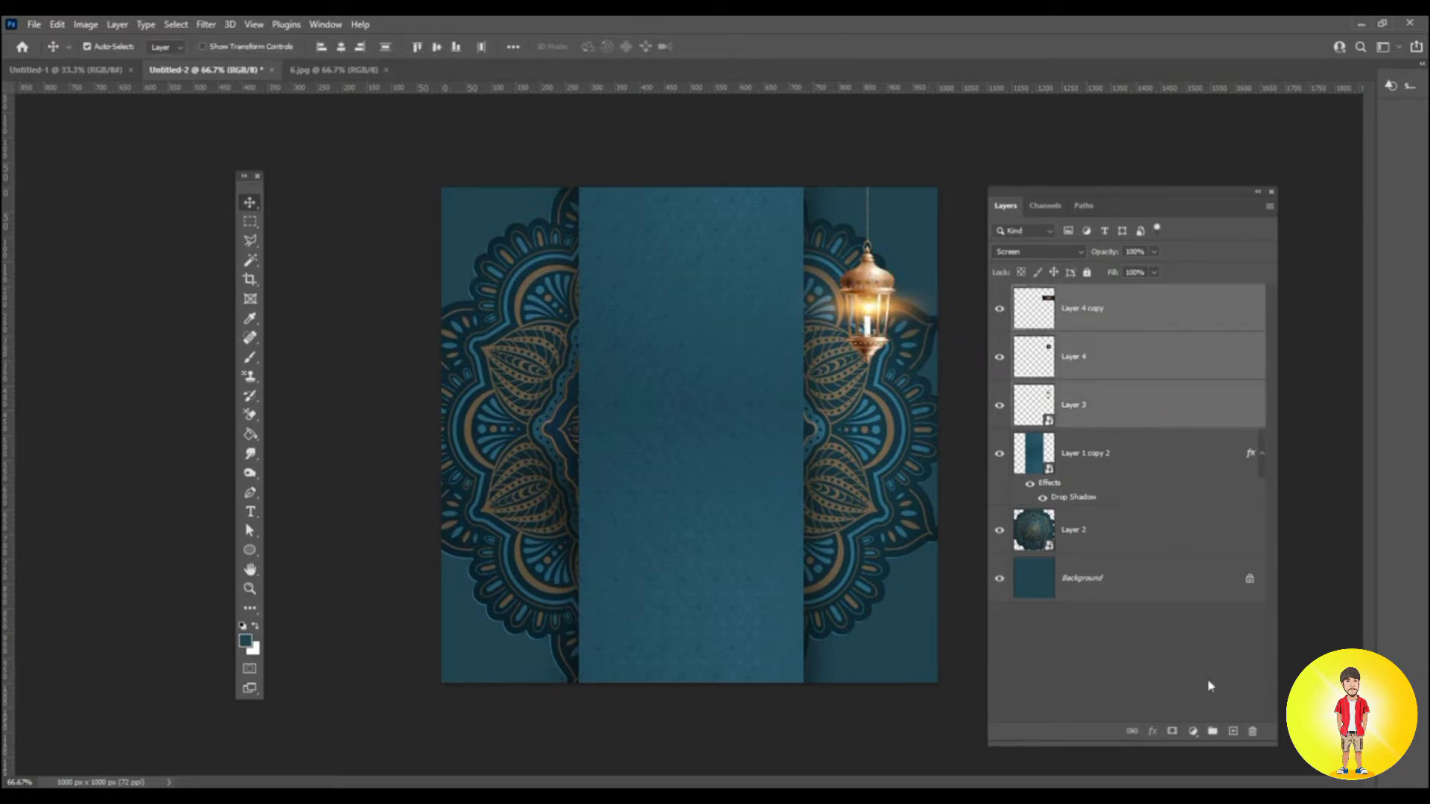
Group the lantern with its two glow layers and duplicate the group.
click(1214, 733)
drag(1119, 299, 1234, 734)
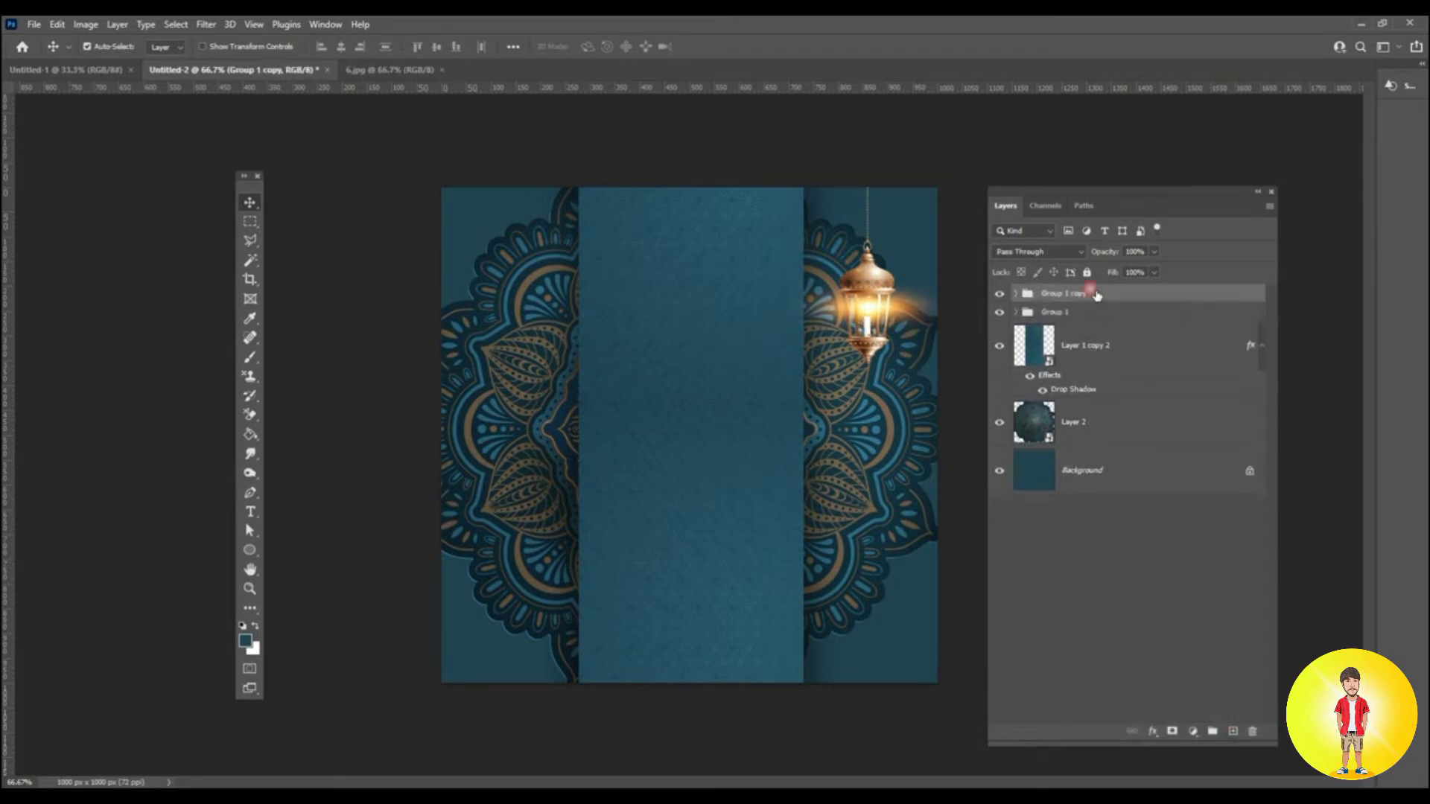
Enlarge the duplicate lantern group to about 110% and hang it over the mandala's left half, slightly lower than the original lantern.
click(58, 24)
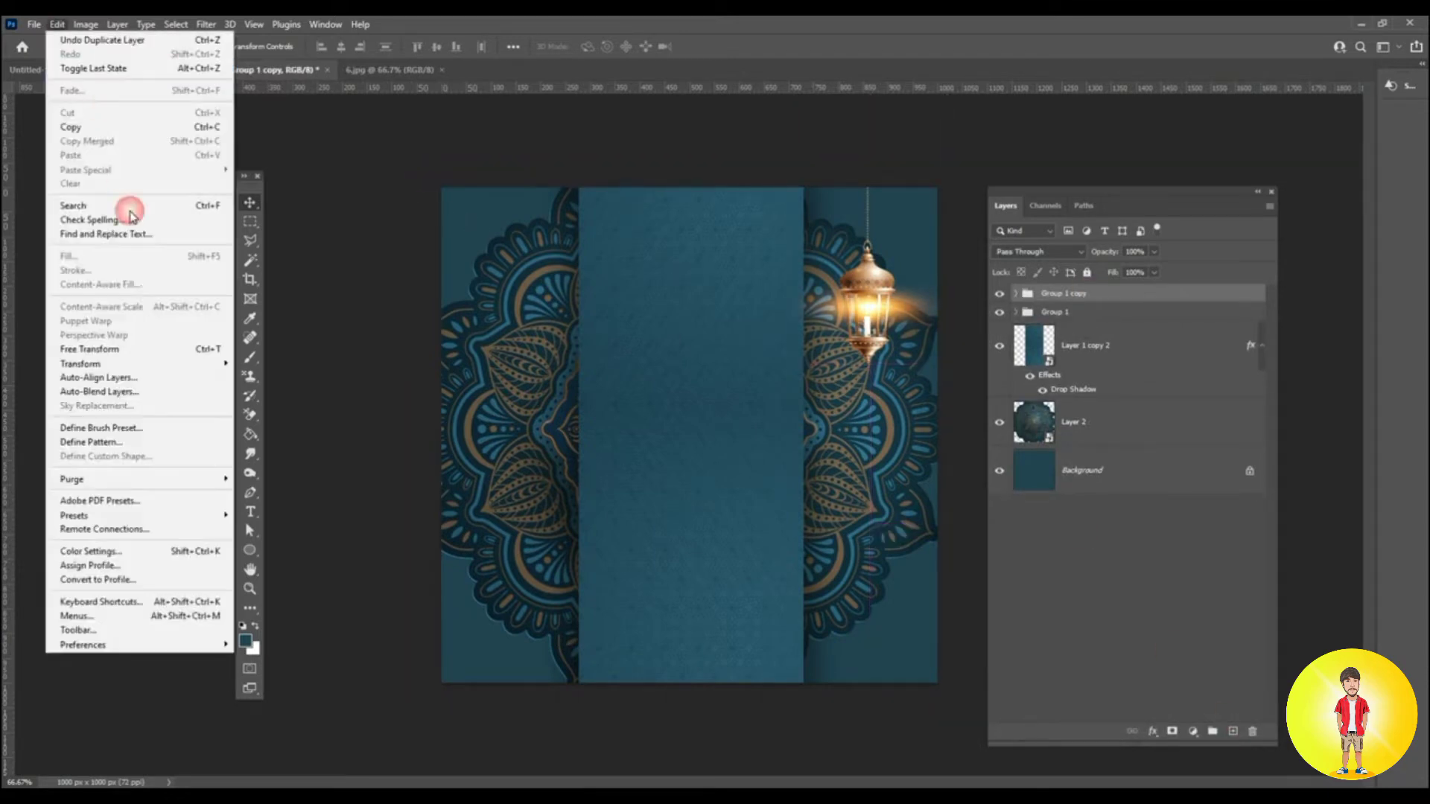
click(145, 348)
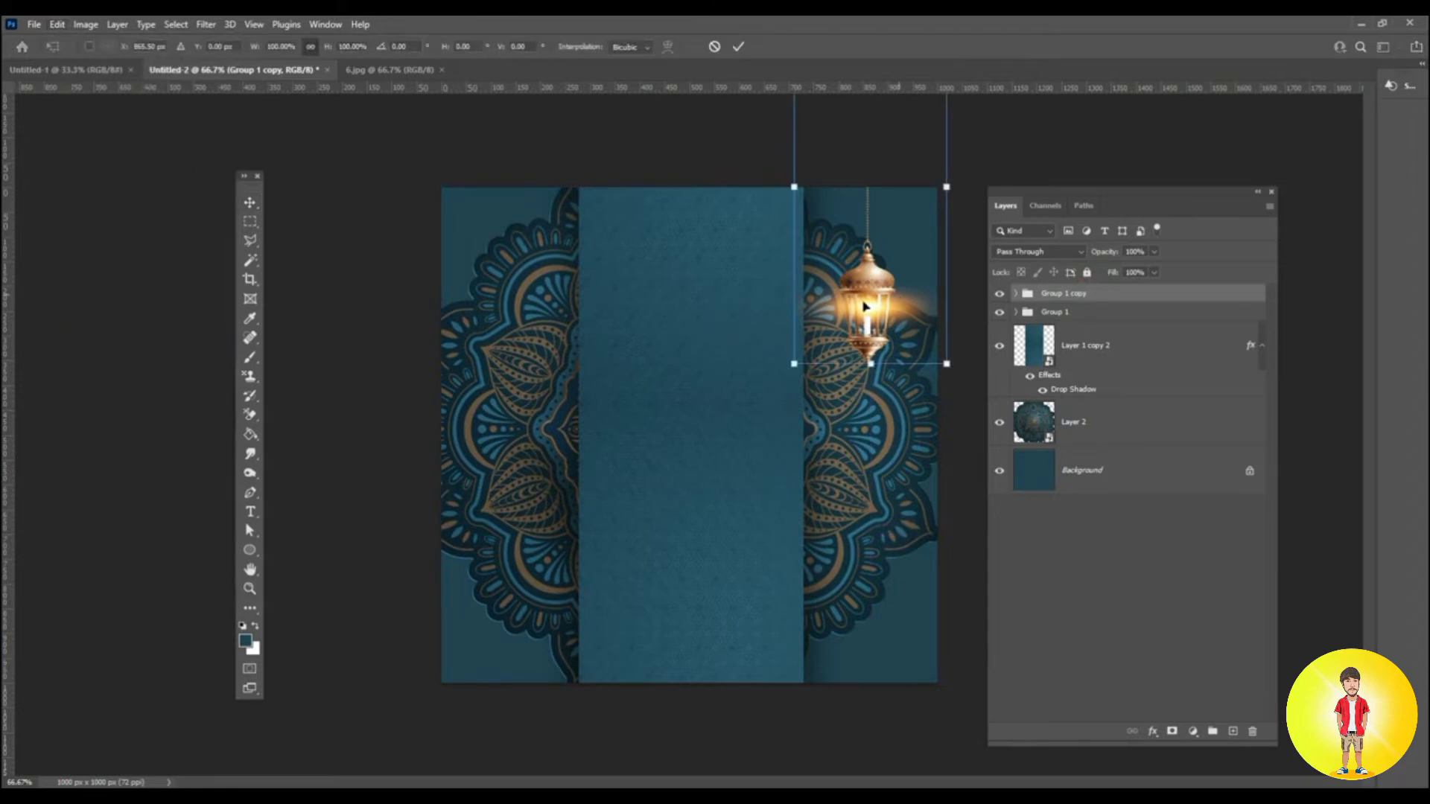
drag(866, 306, 497, 400)
drag(575, 457, 588, 514)
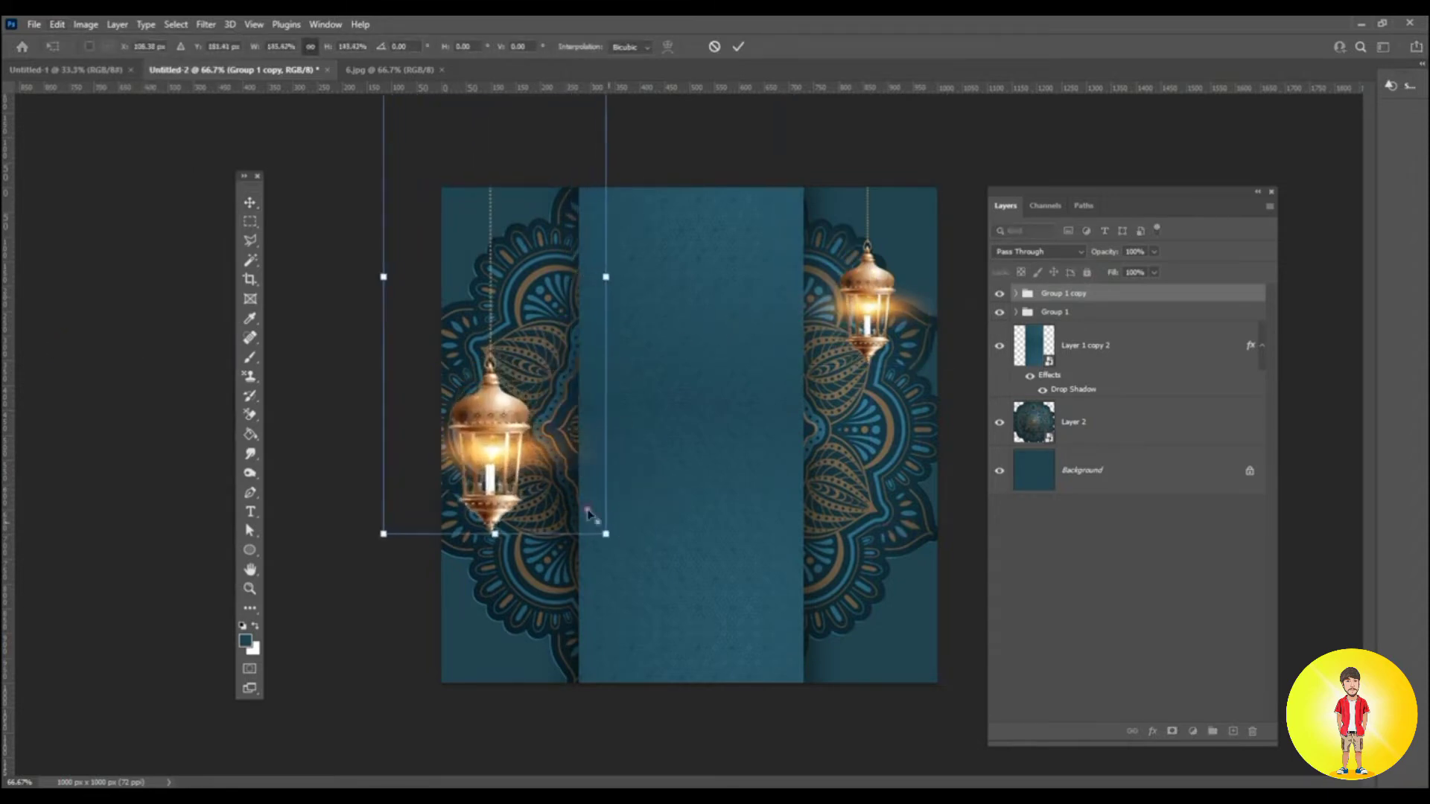
drag(532, 461, 547, 349)
drag(622, 424, 586, 396)
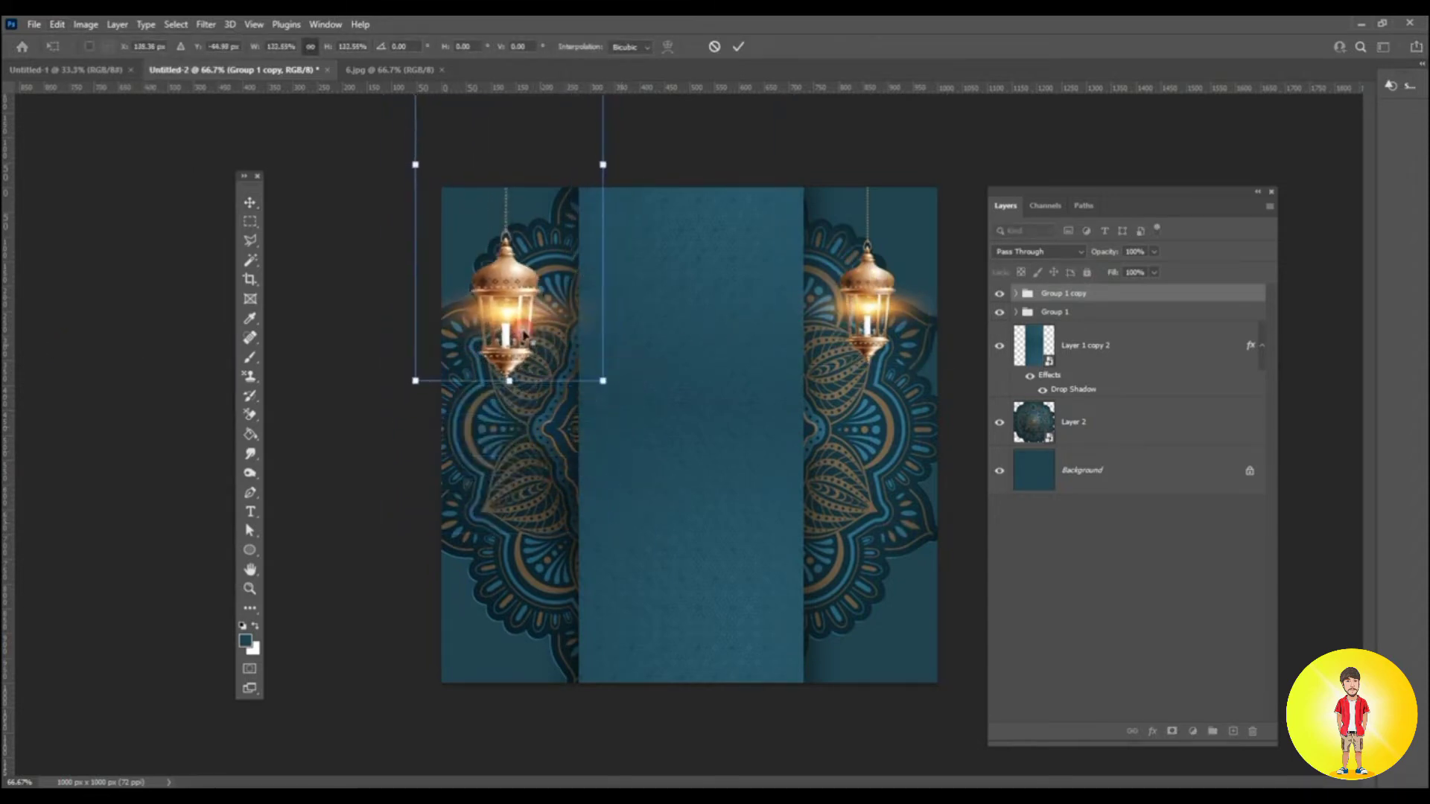
drag(525, 335, 513, 374)
drag(613, 464, 588, 431)
key(Return)
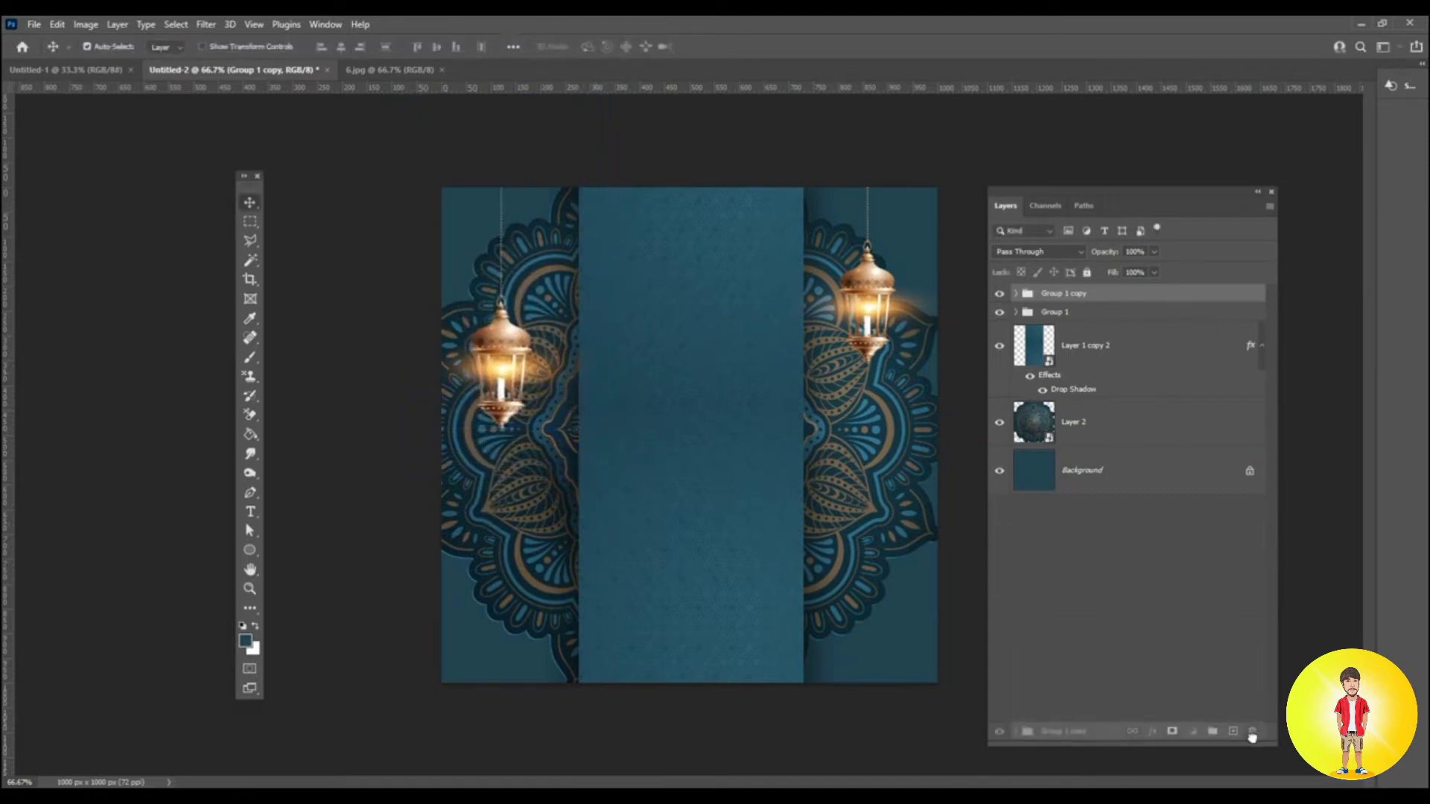
Duplicate the topmost lantern group, enlarge the copy to about 162% and hang it over the mandala's lower right half.
key(ctrl+j)
click(237, 202)
click(58, 24)
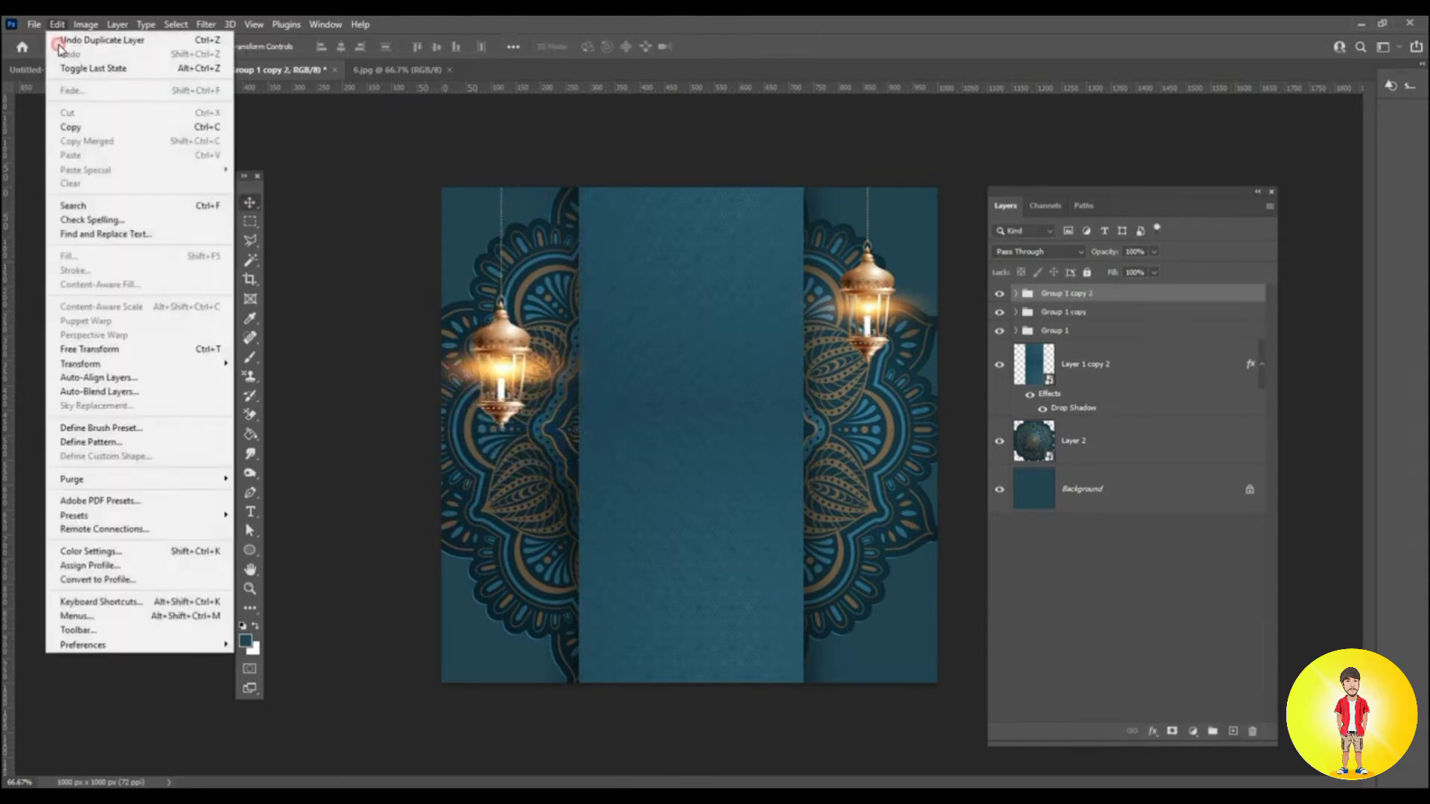
click(136, 348)
drag(543, 337, 826, 488)
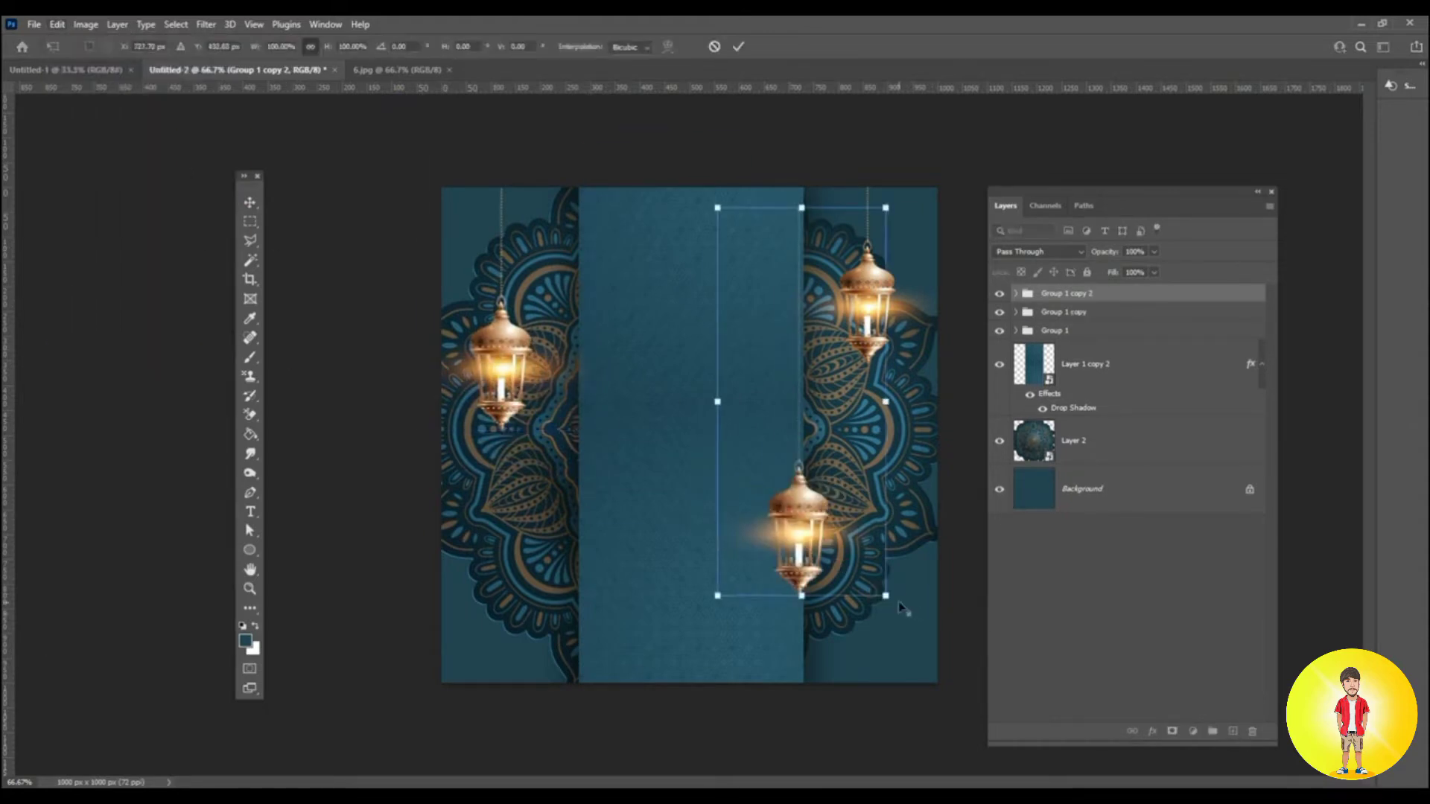
drag(903, 609, 991, 701)
drag(810, 625, 851, 544)
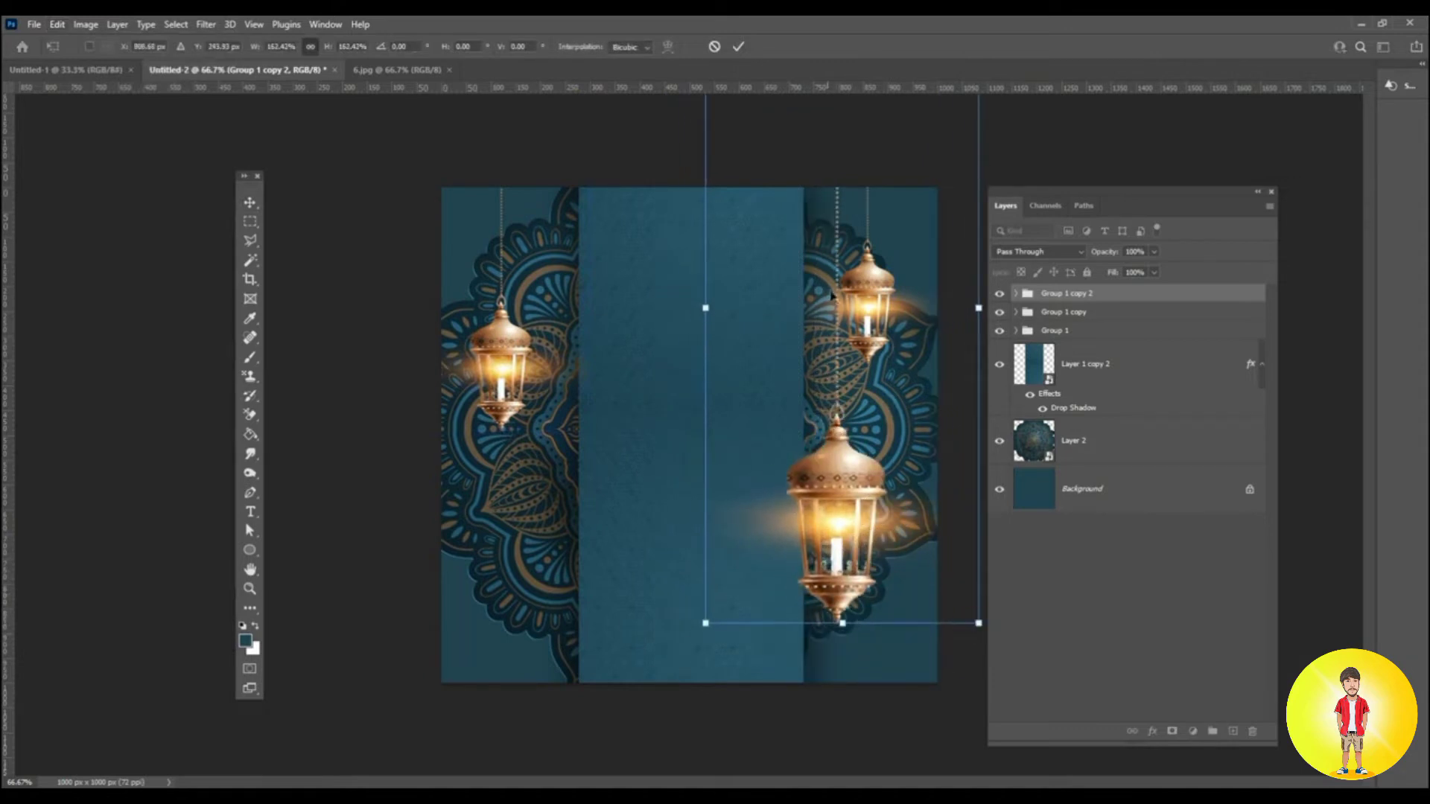
key(Return)
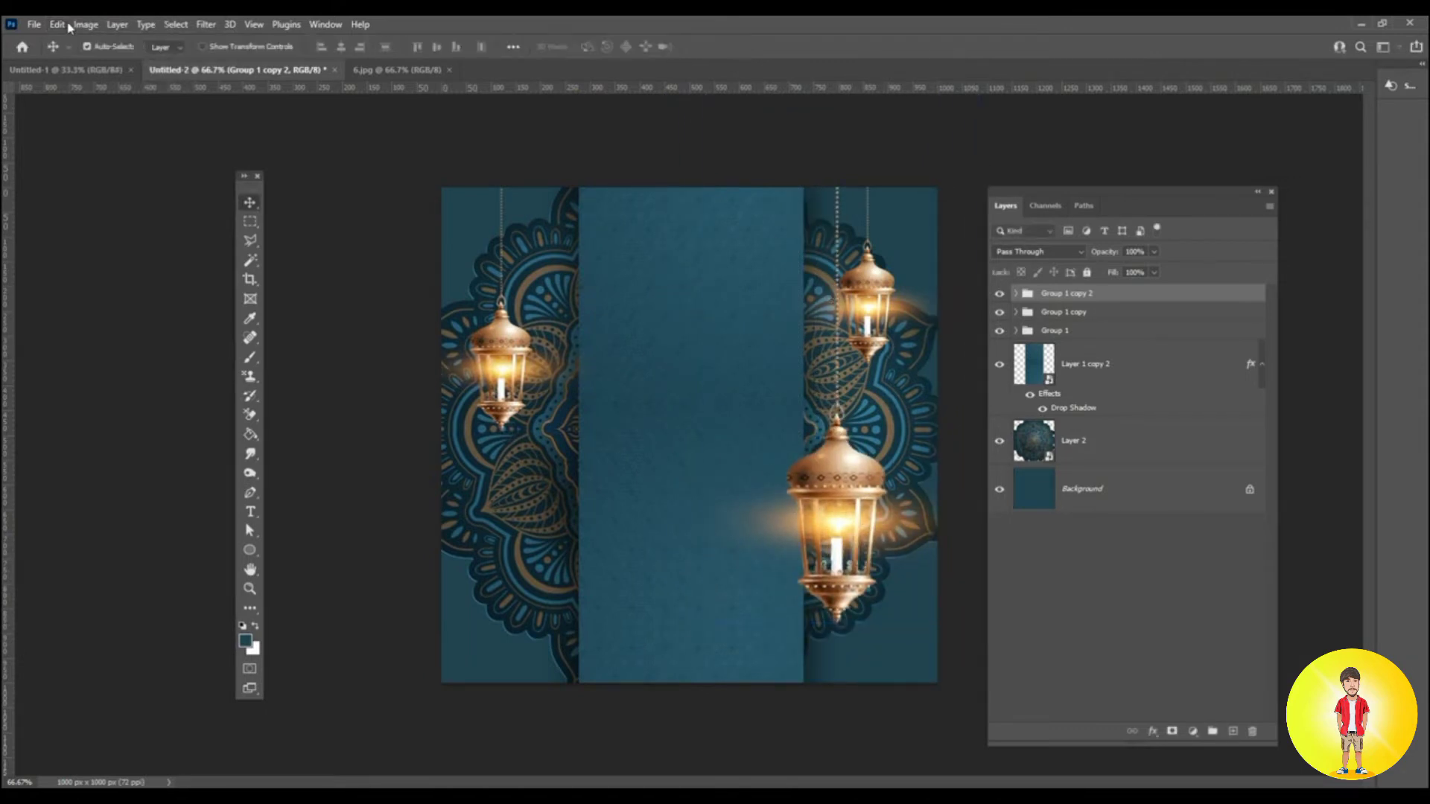
Shrink the newest lantern group to about 75% and lower it beside the texture strip's right edge, near the canvas bottom.
click(67, 26)
click(97, 352)
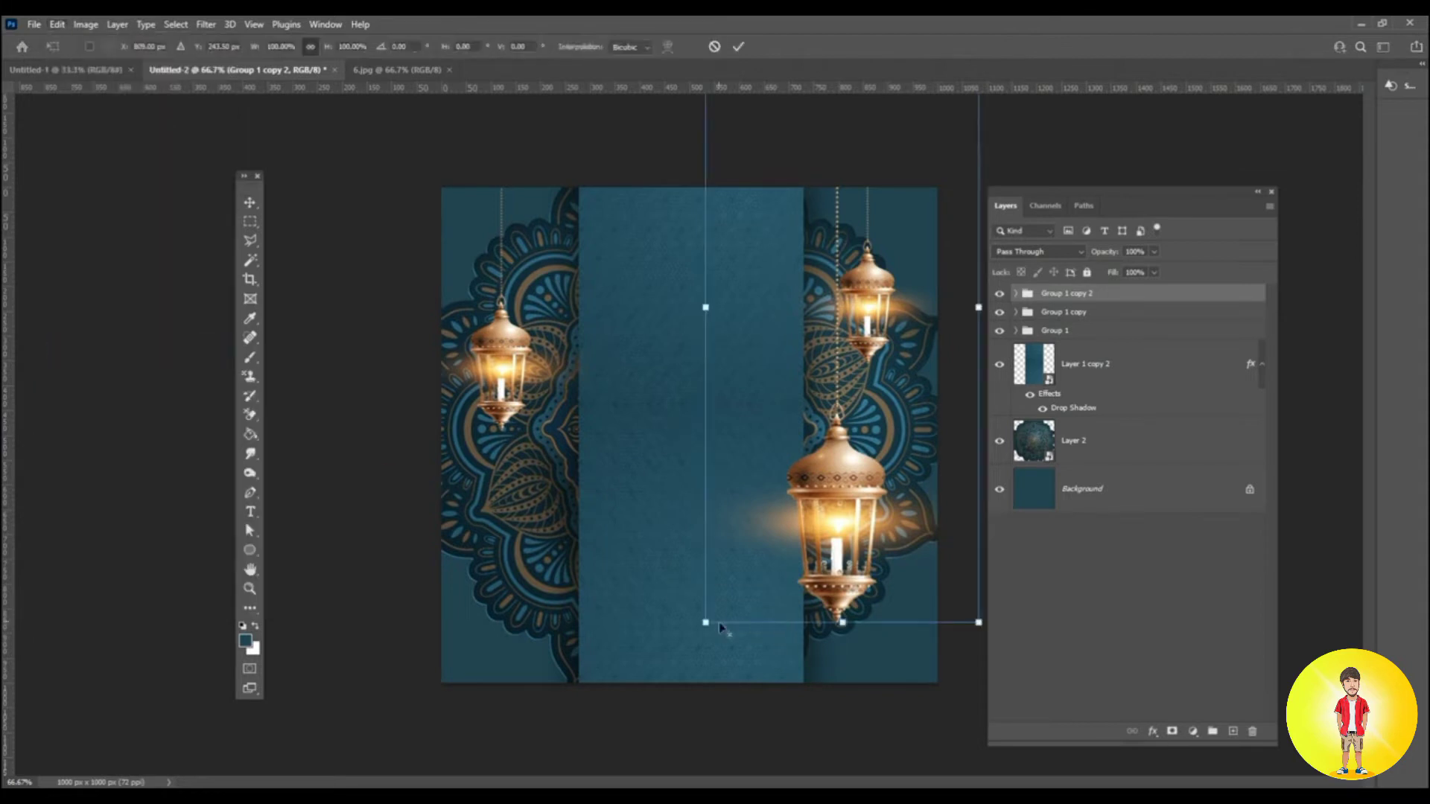
drag(716, 629, 749, 521)
drag(864, 432, 866, 494)
drag(938, 164, 961, 117)
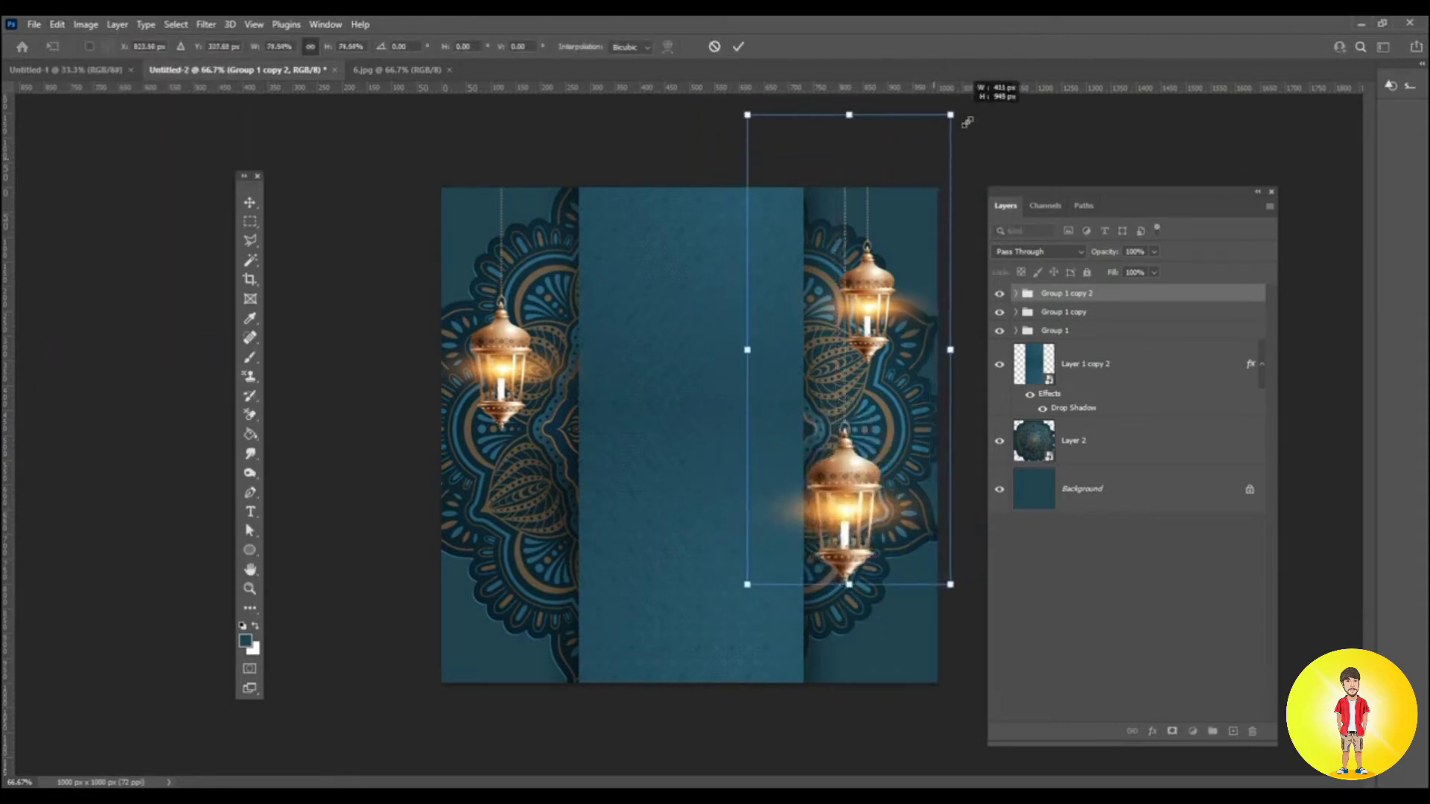
key(Return)
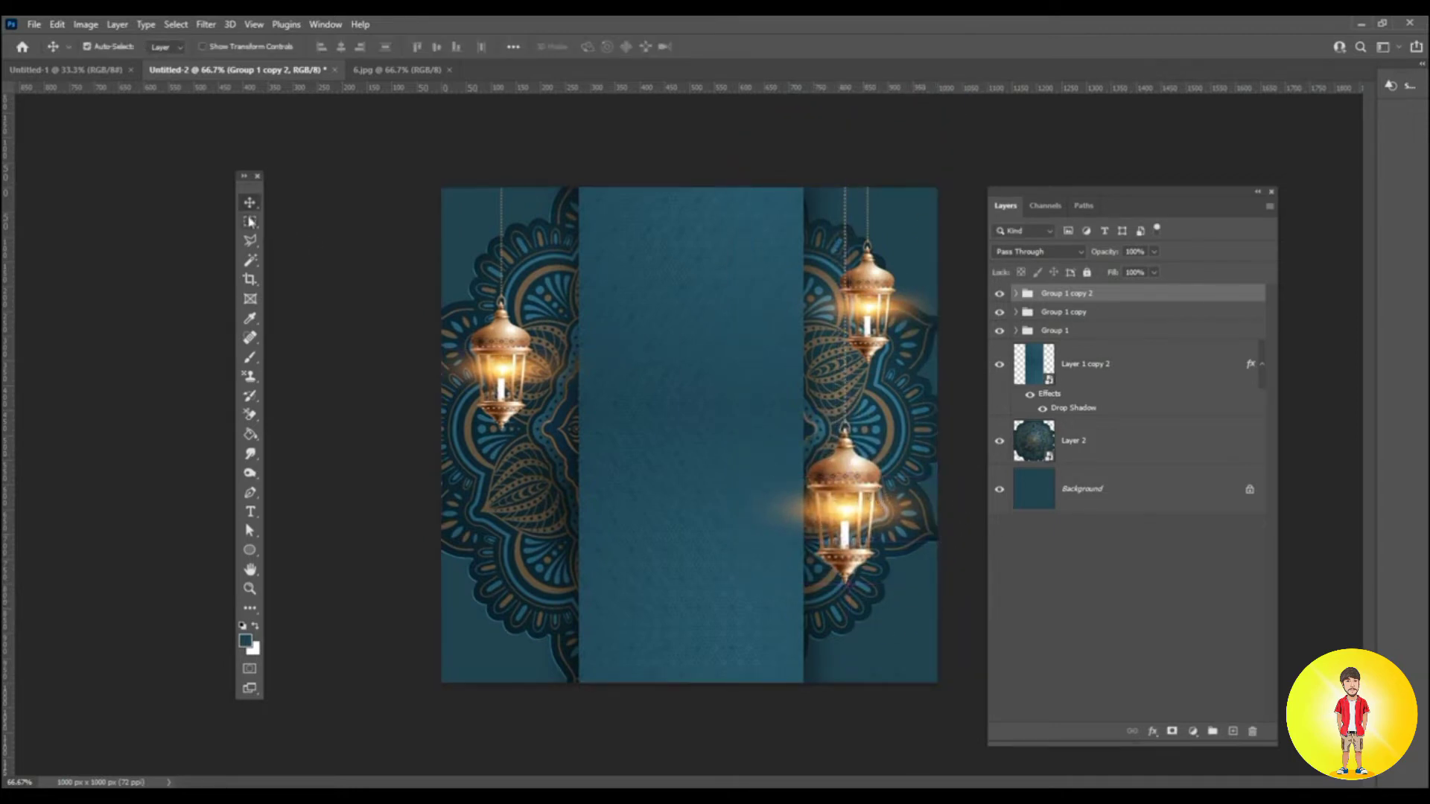
key(ctrl+t)
drag(842, 492, 848, 545)
key(Return)
click(756, 541)
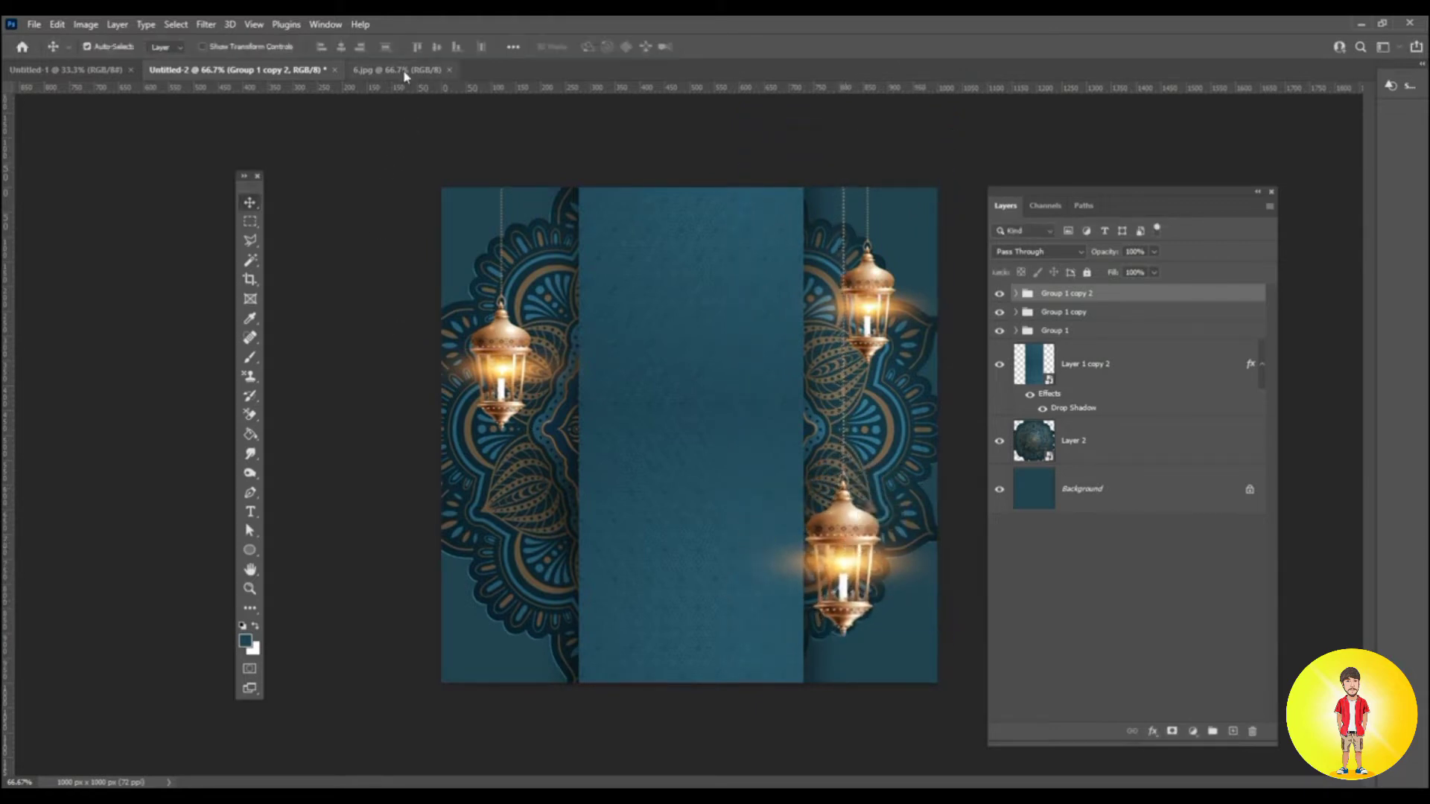
Draw a vertical rectangle shape about 5 px wide and 1092 px tall just inside the texture strip's left edge.
click(250, 552)
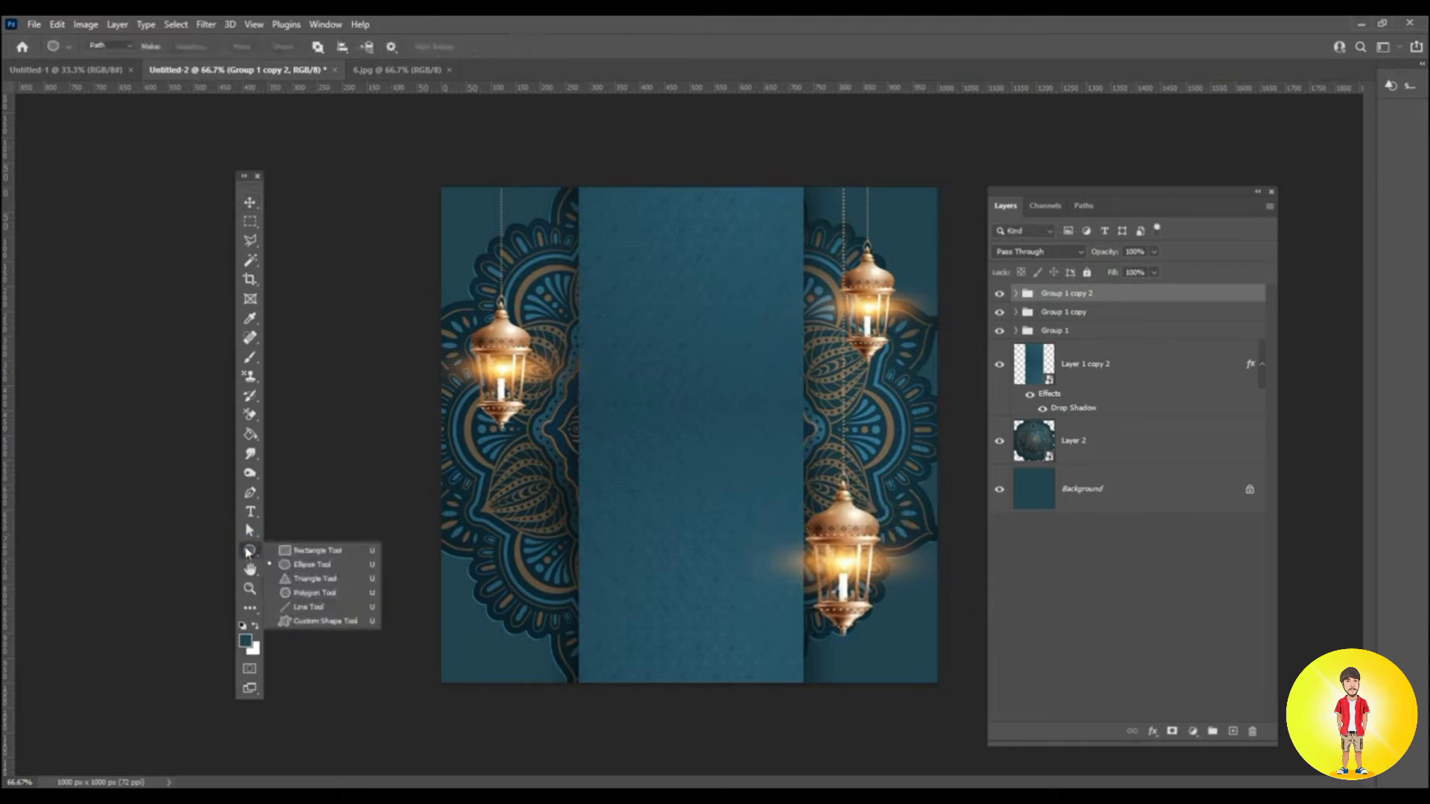
click(305, 564)
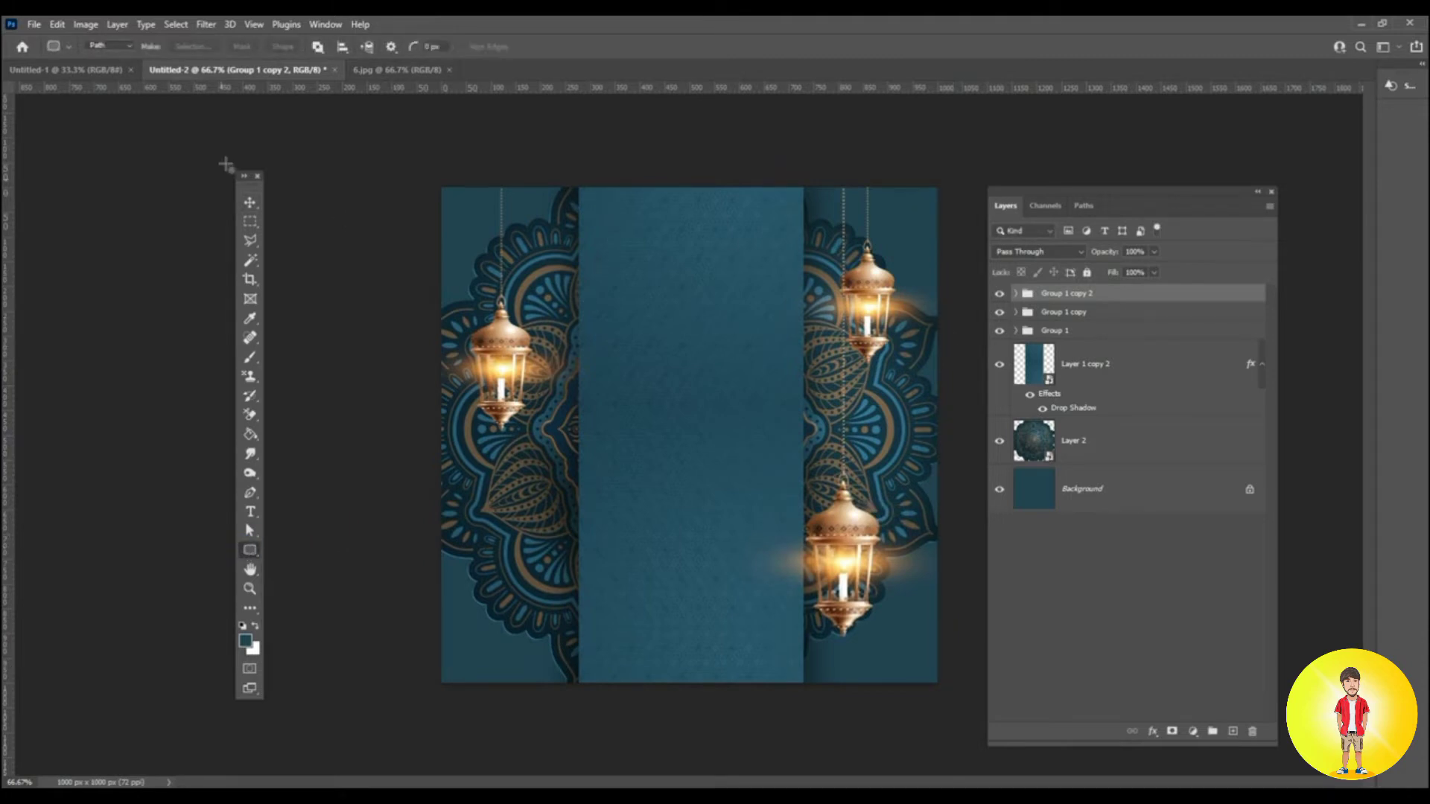
click(97, 48)
click(106, 58)
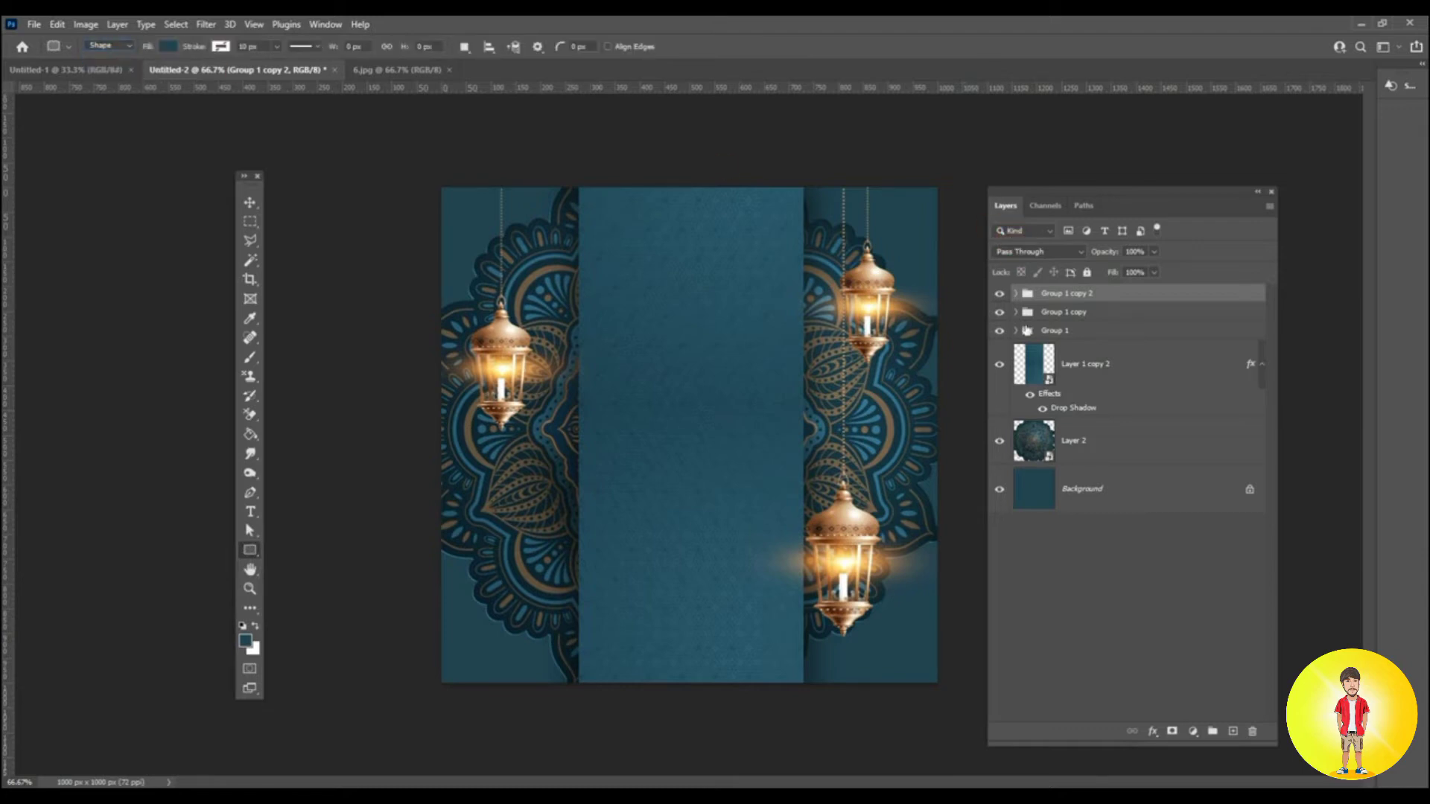
drag(575, 176, 600, 711)
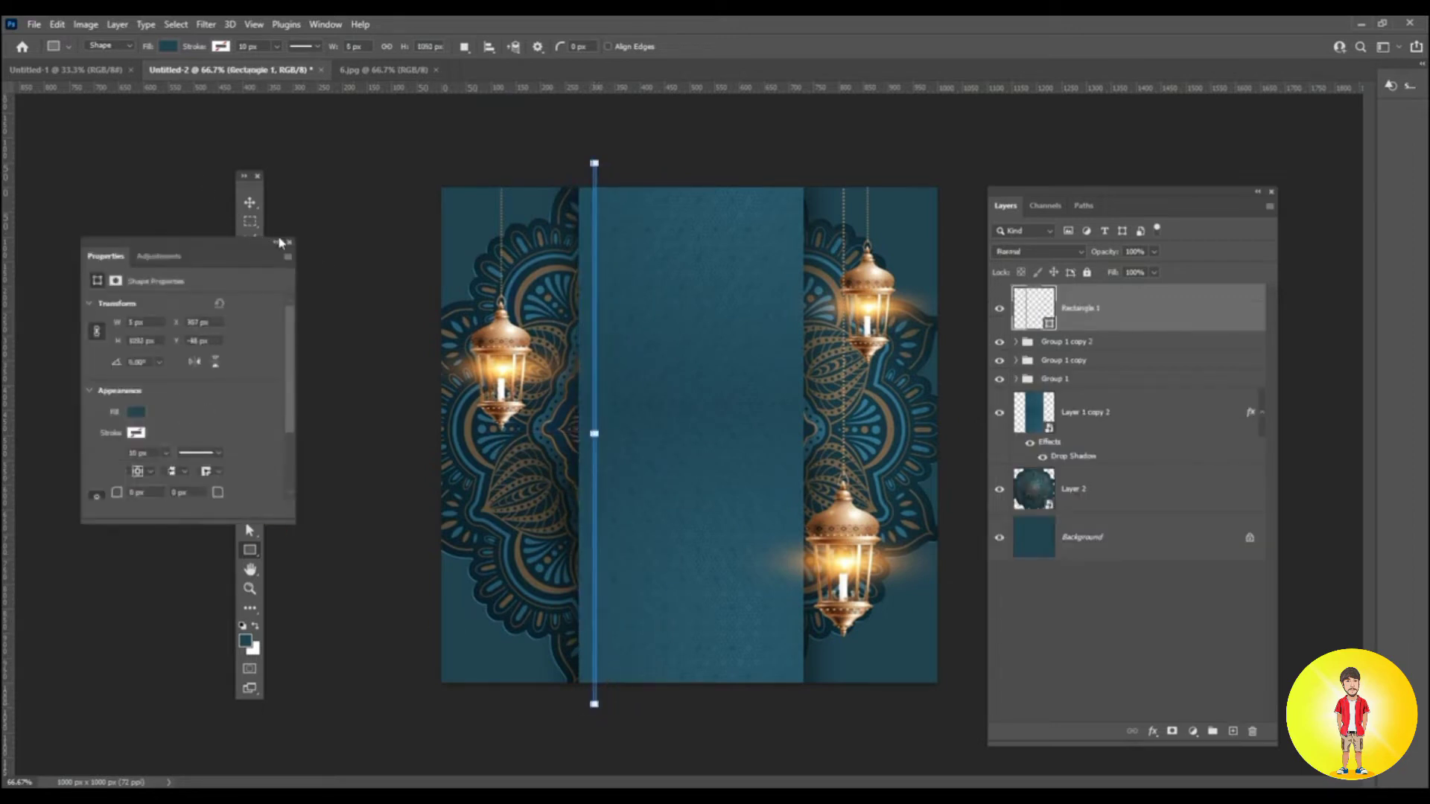
click(290, 246)
key(v)
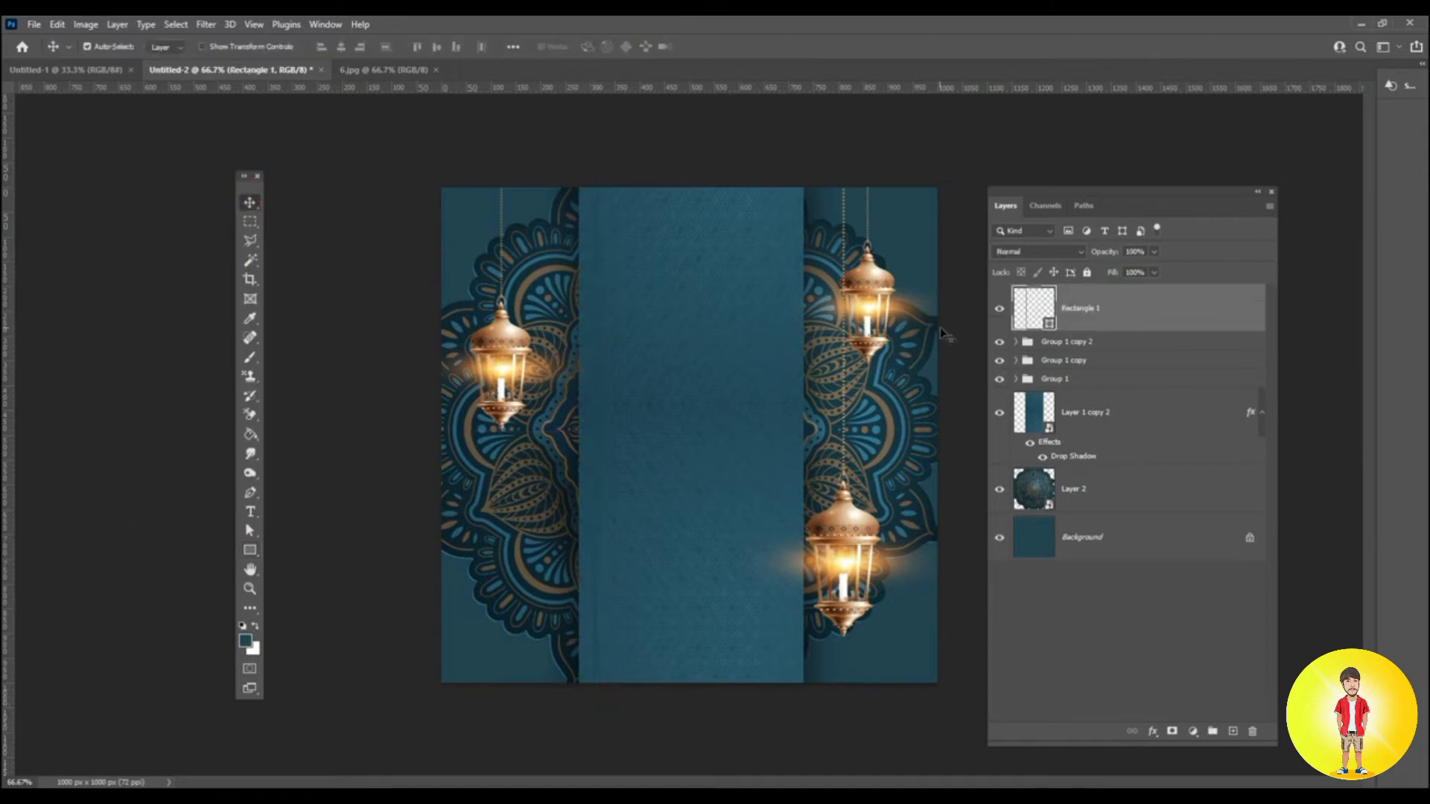
Add a Gradient Overlay to the thin rectangle and set the gradient's starting stop to the brown #6d4835.
right_click(1232, 337)
key(Escape)
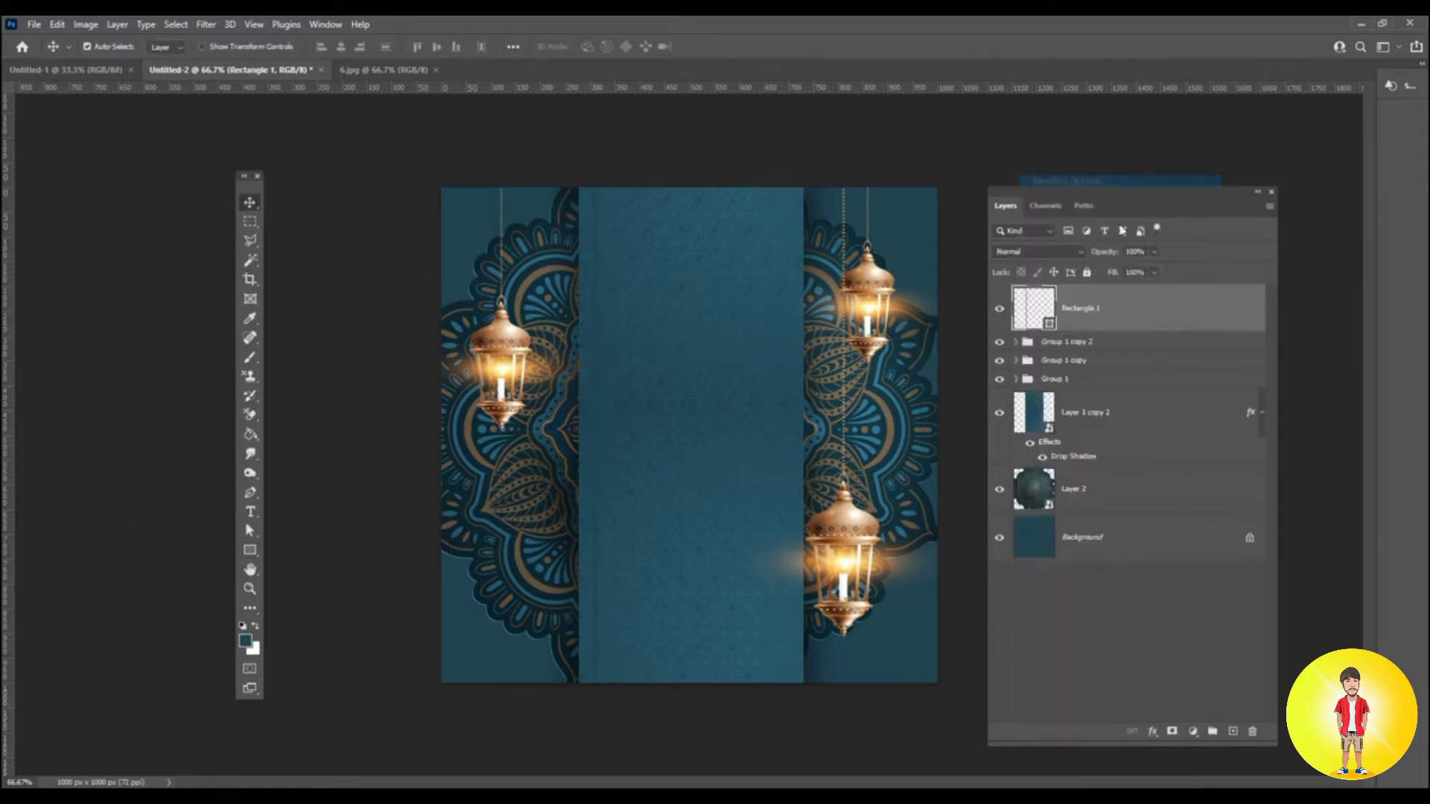
double_click(1140, 311)
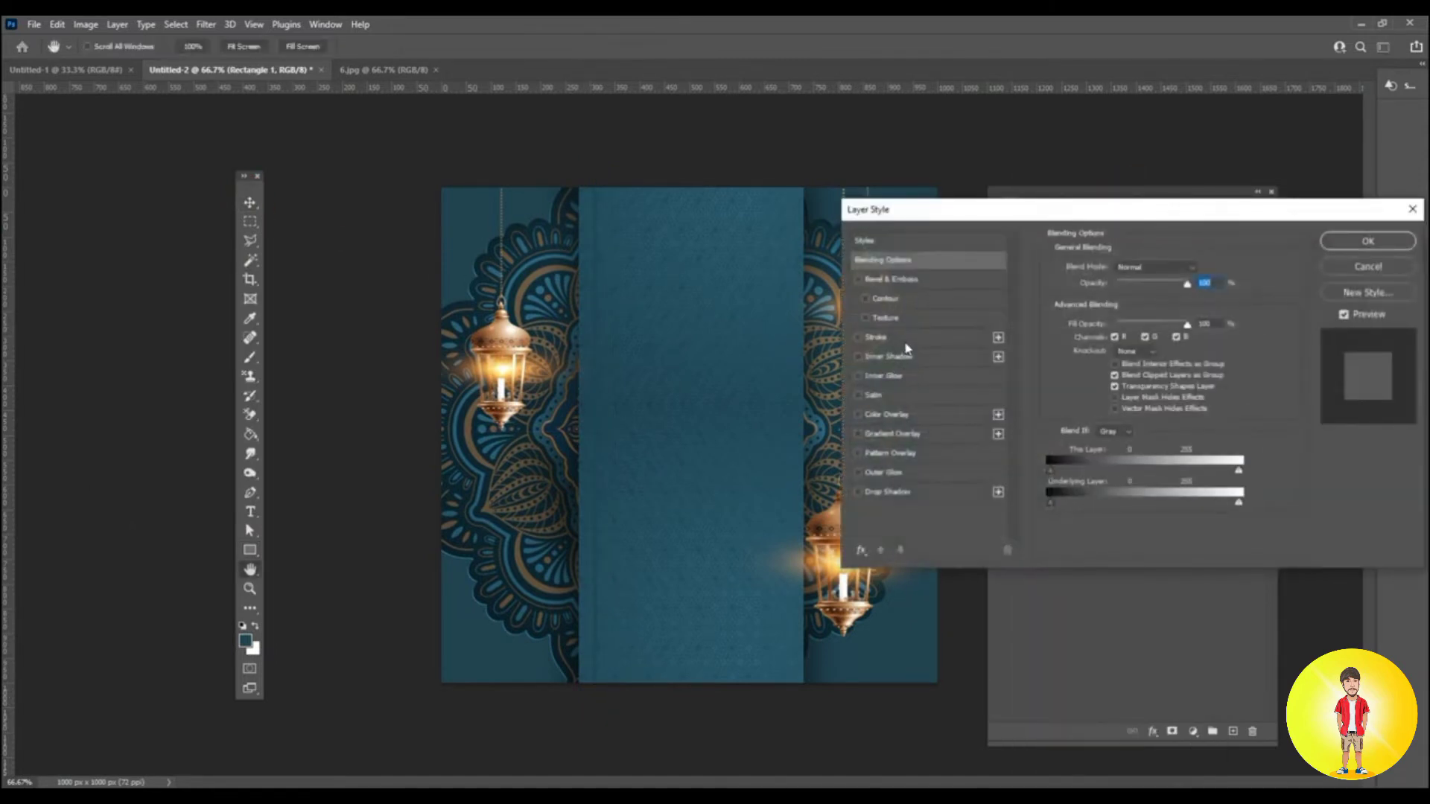
click(934, 438)
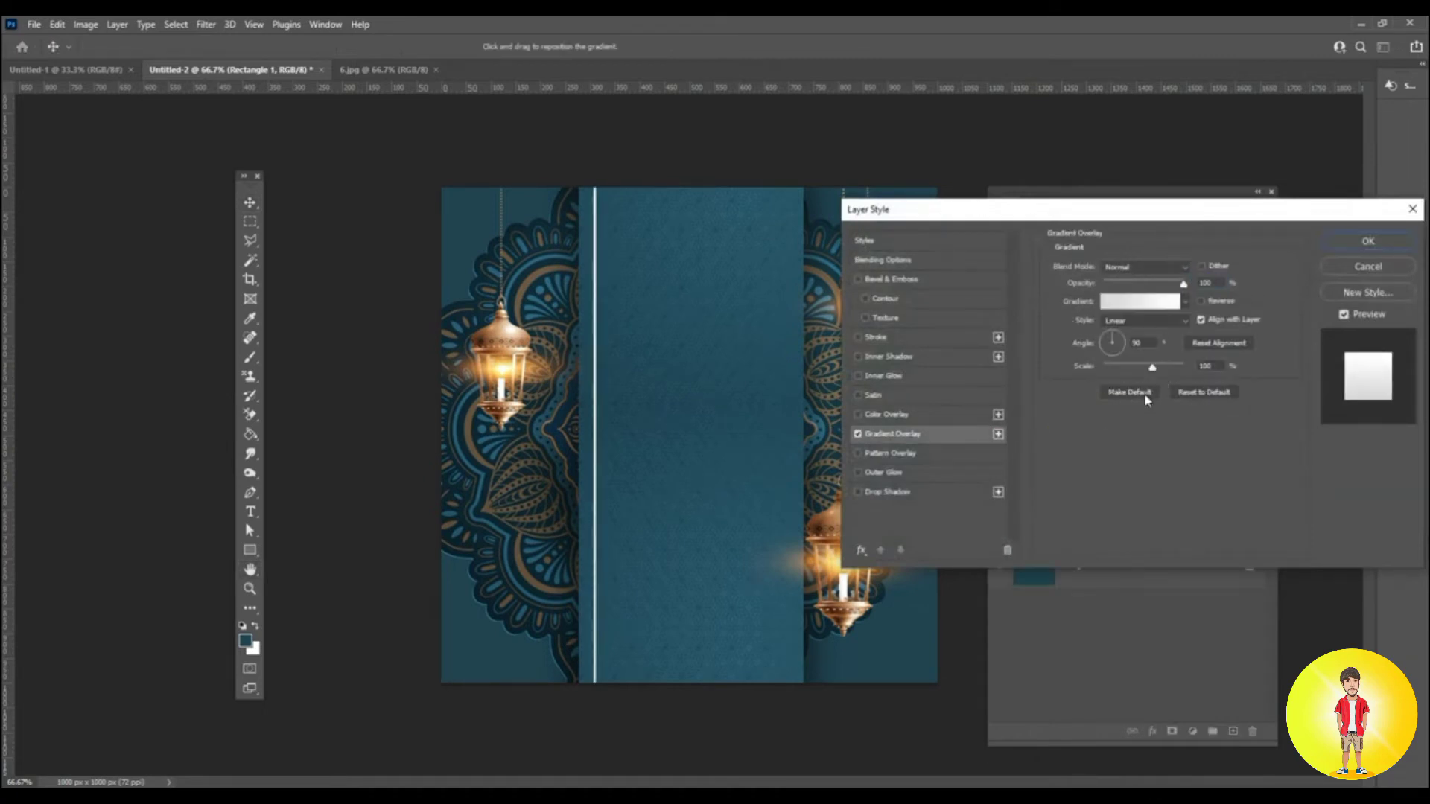
click(1155, 302)
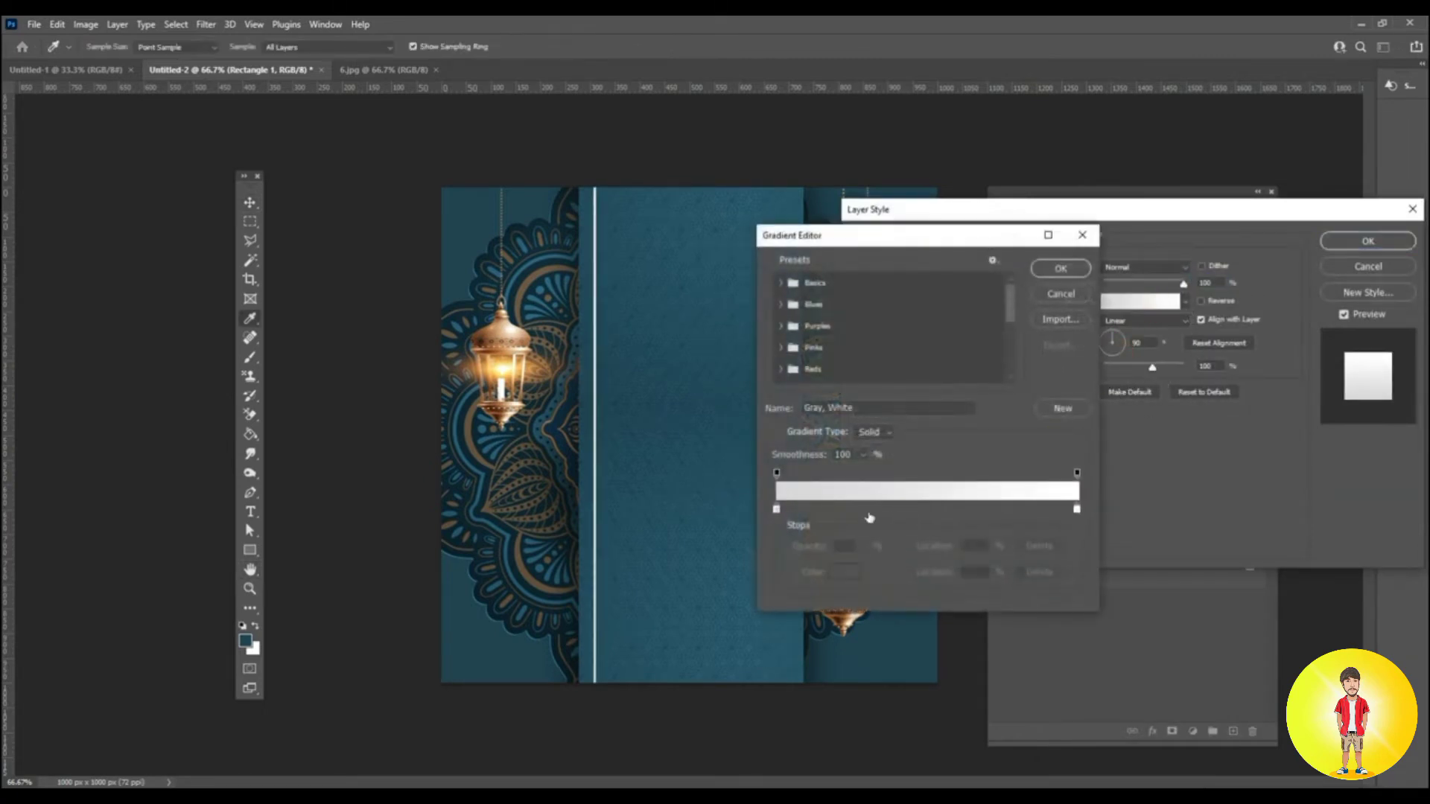
click(776, 511)
click(788, 503)
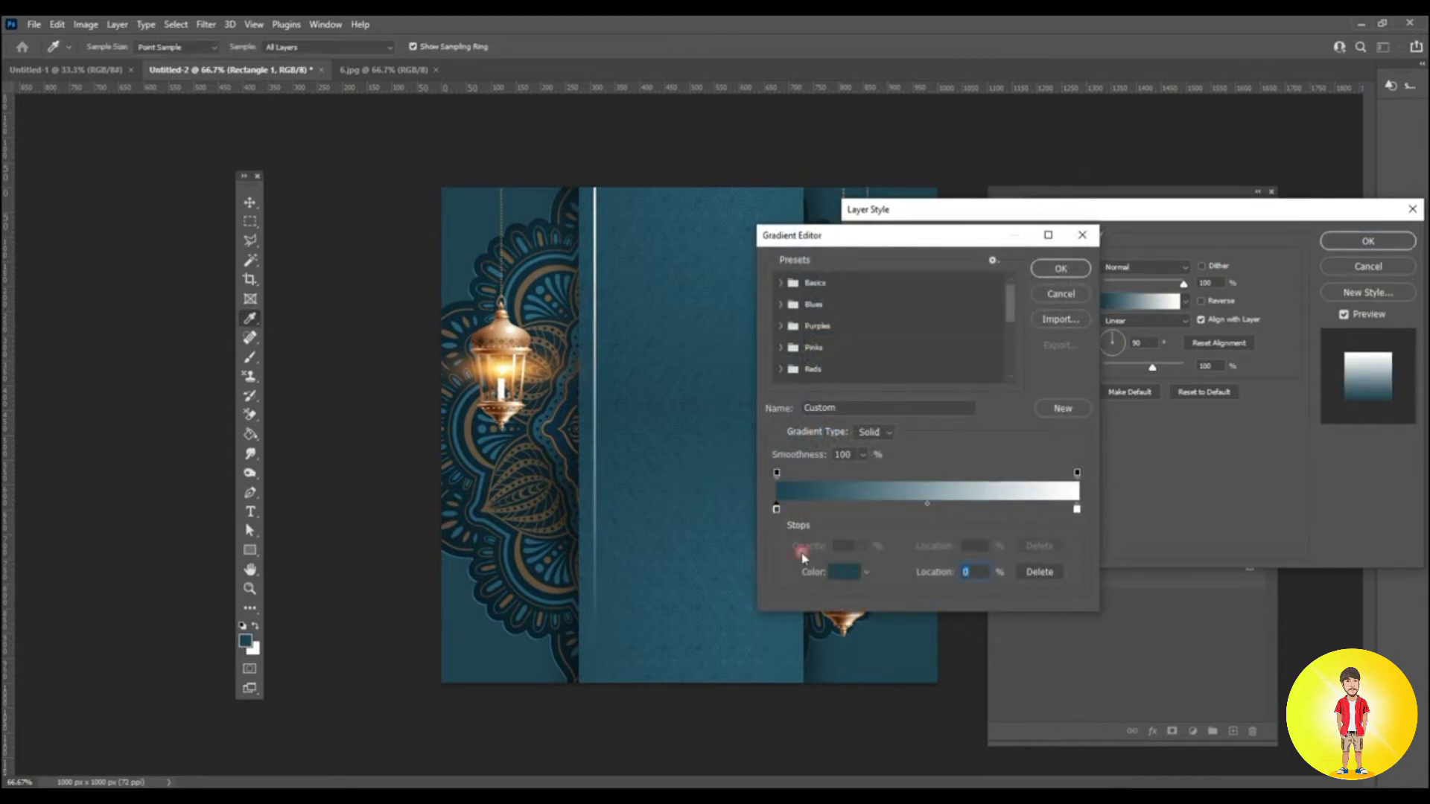
click(844, 572)
click(581, 335)
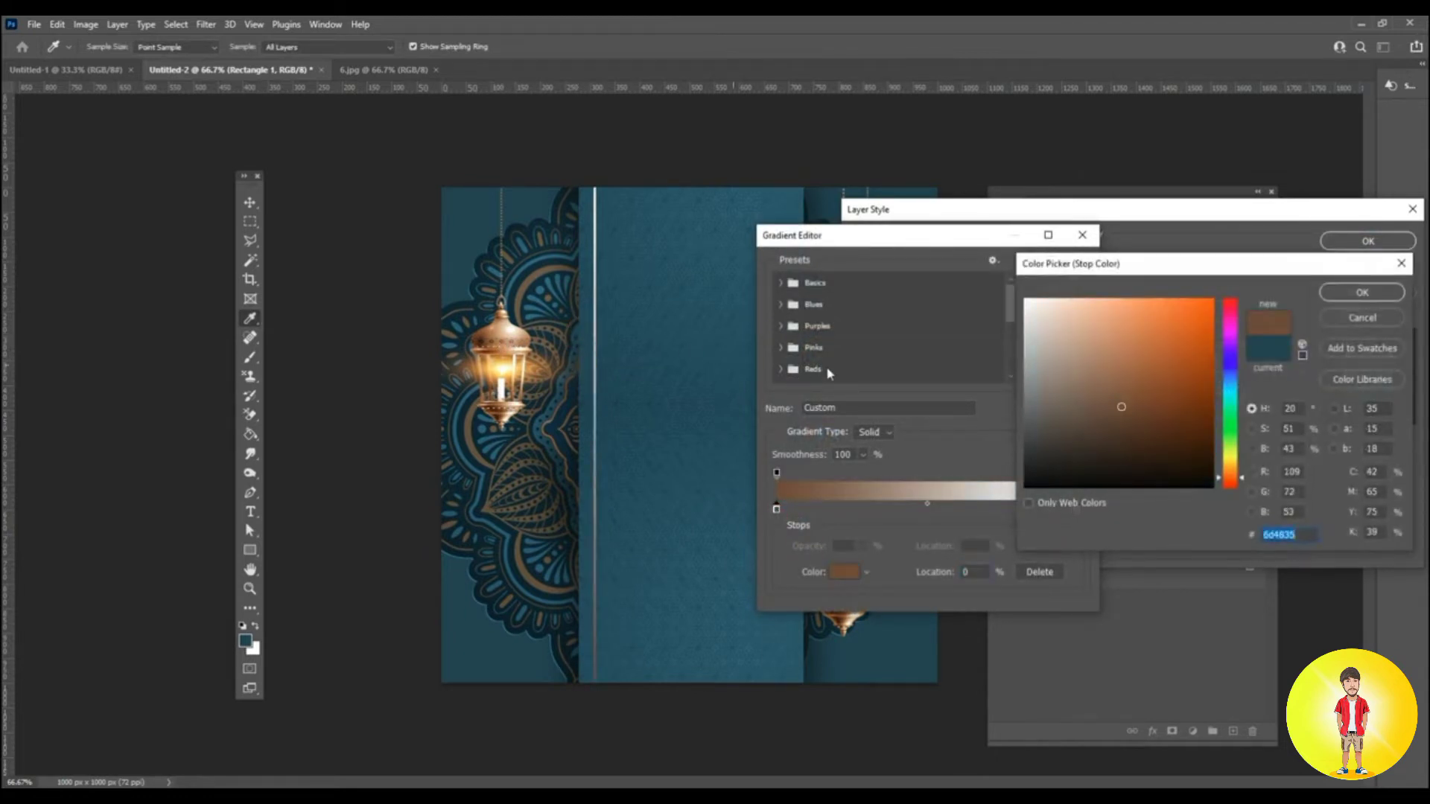
click(1364, 294)
Set the gradient's end stop to the gold #ebd671 and apply the overlay to the thin rectangle.
click(1076, 509)
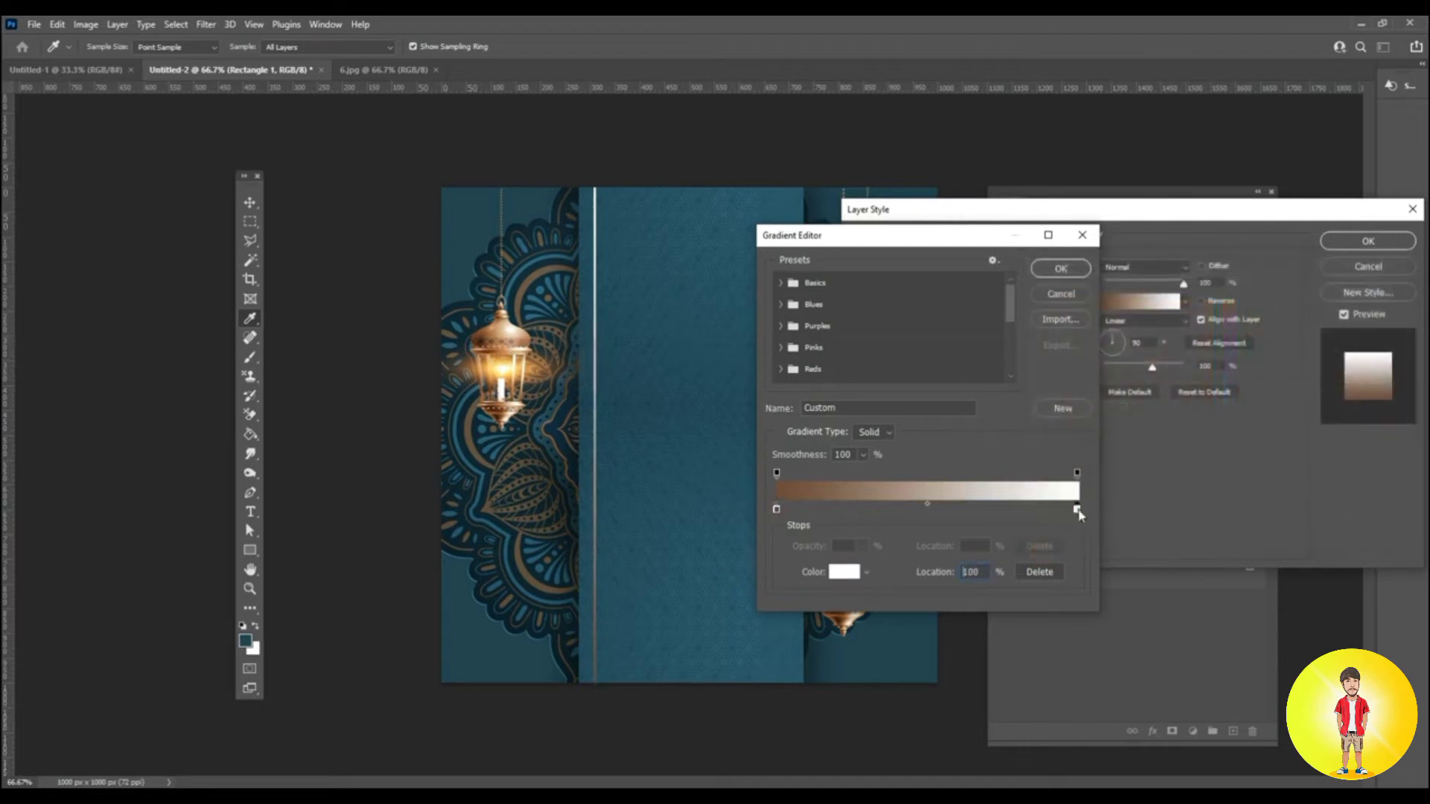
click(844, 572)
click(510, 336)
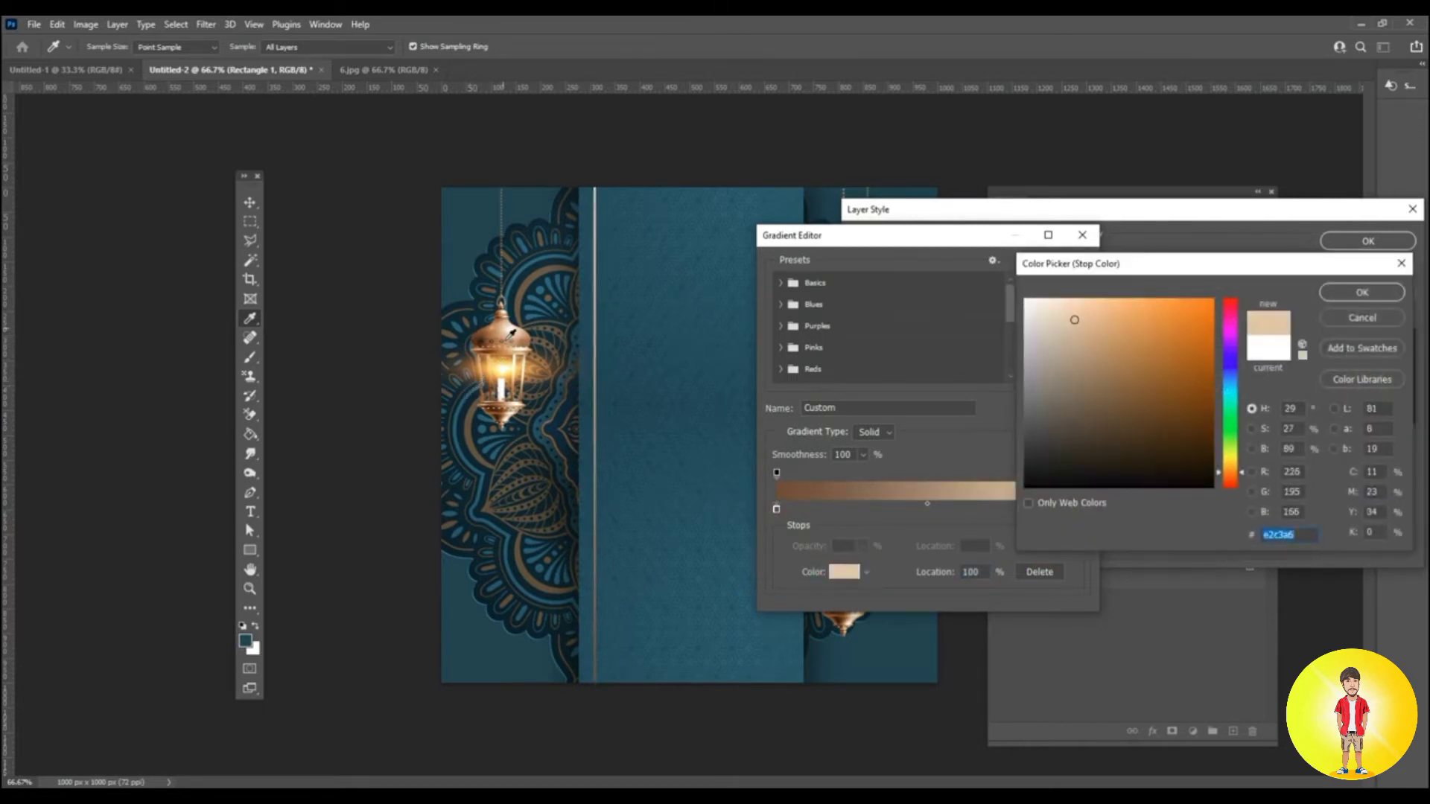
click(1122, 313)
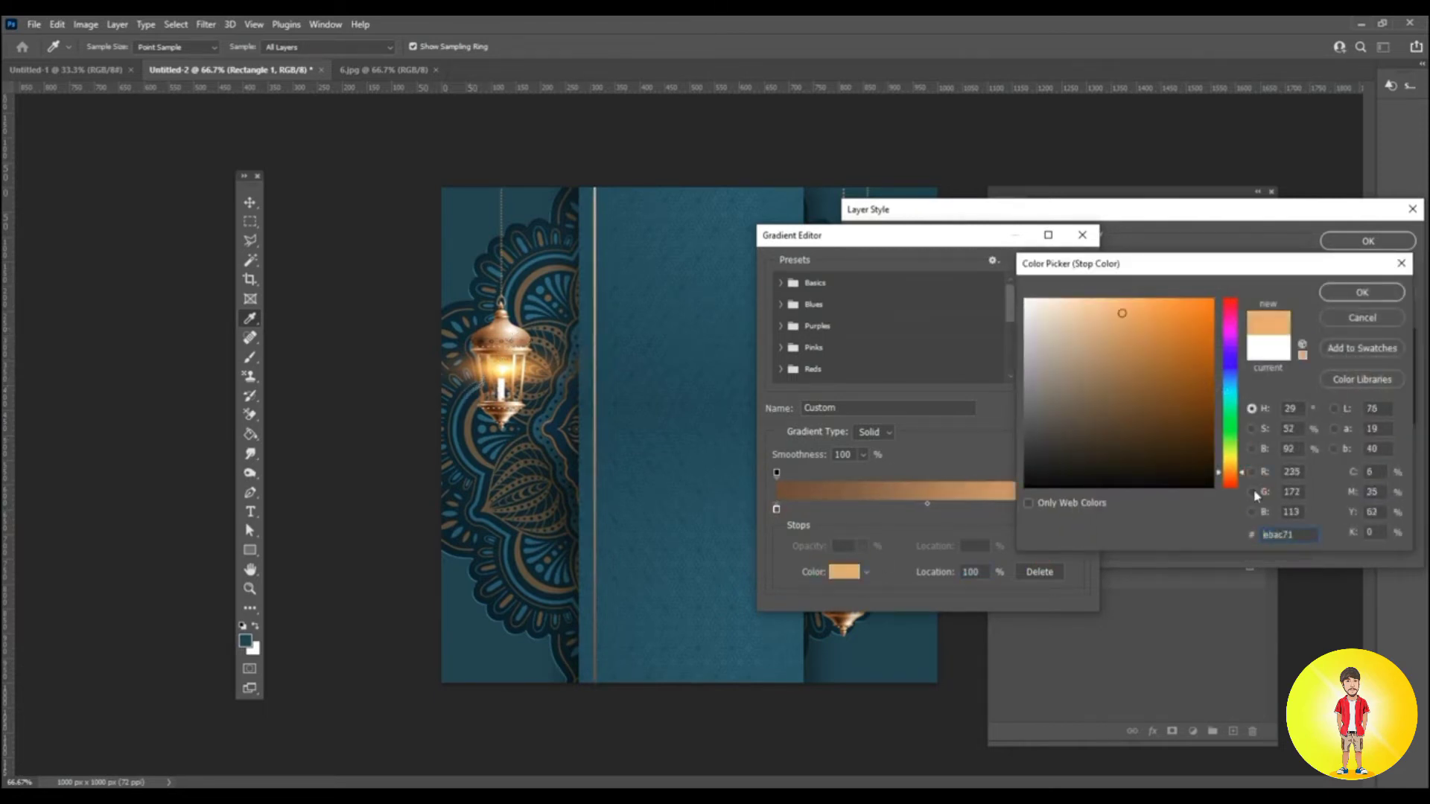
click(1234, 463)
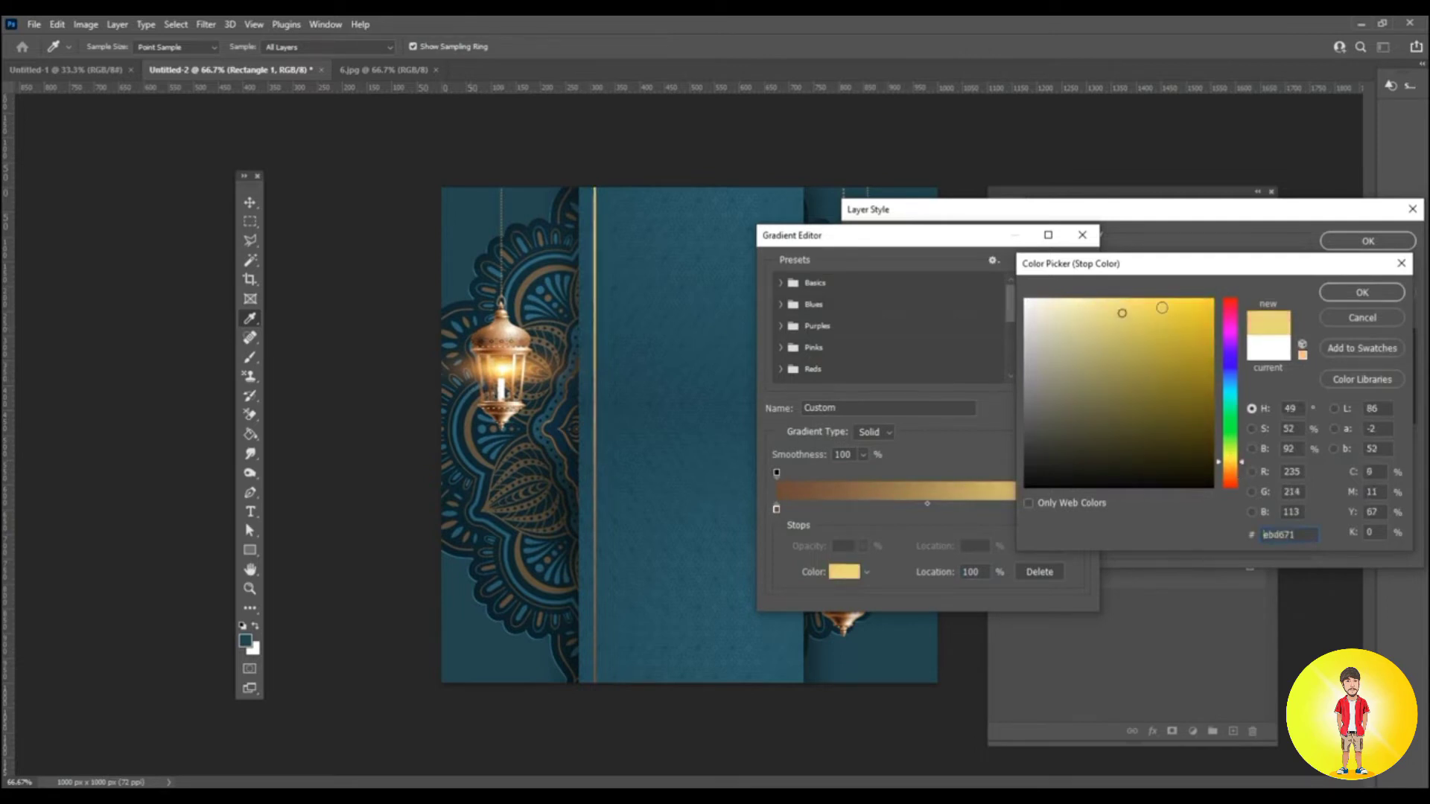
click(1358, 293)
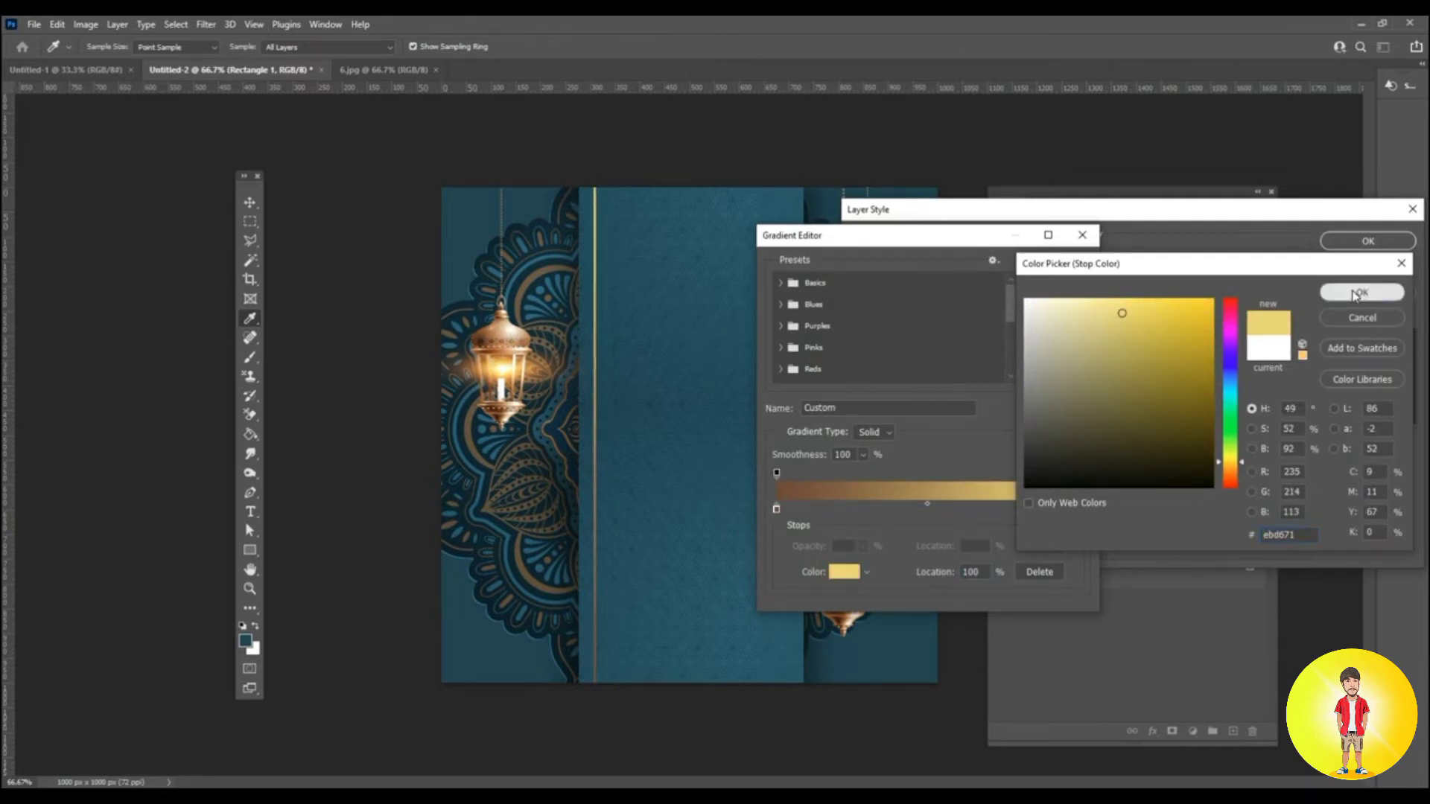
click(1059, 272)
click(1341, 241)
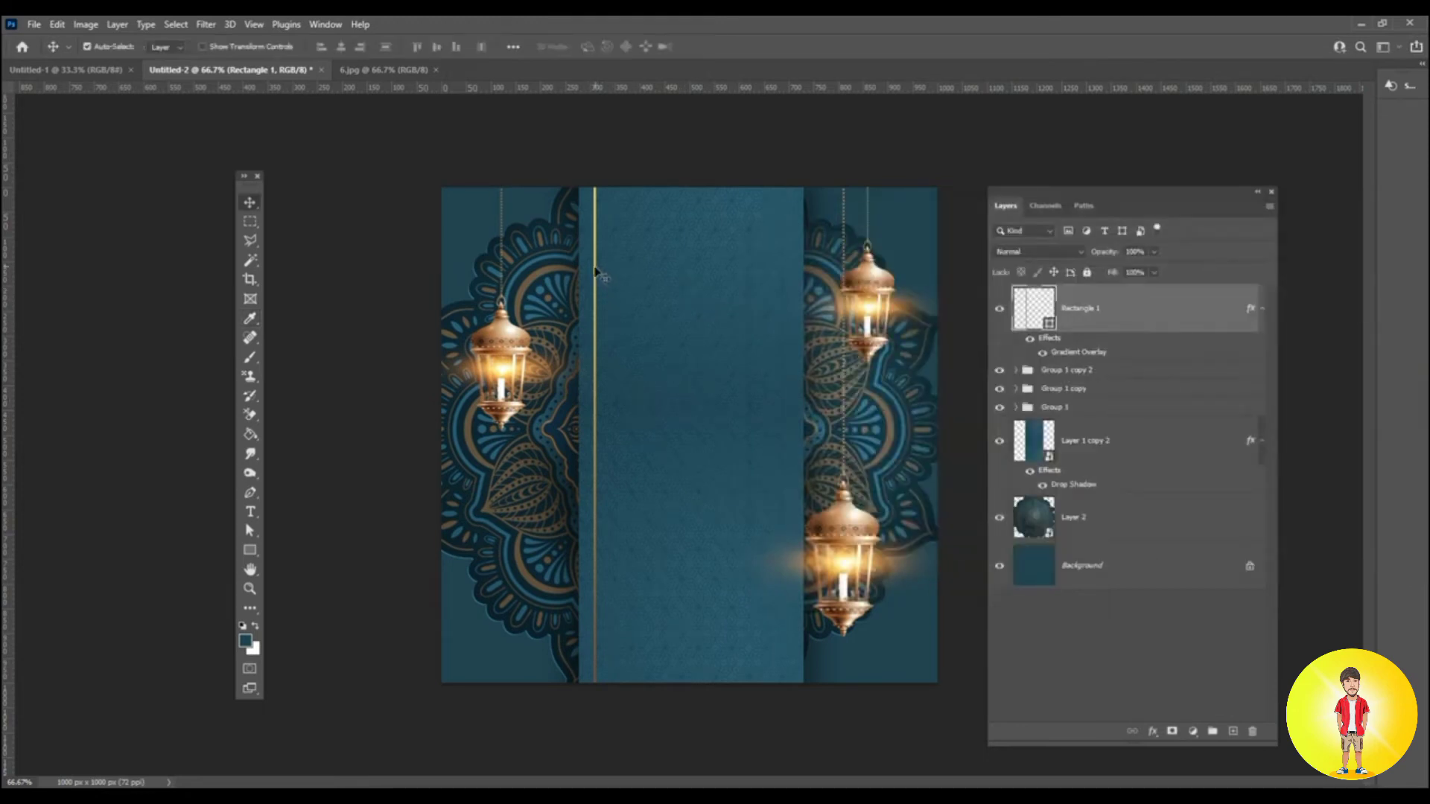
Move the gold line closer to the strip's left edge, duplicate it and place the copy along the right edge.
drag(595, 271, 586, 278)
drag(1032, 309, 1234, 733)
drag(589, 256, 798, 281)
click(531, 163)
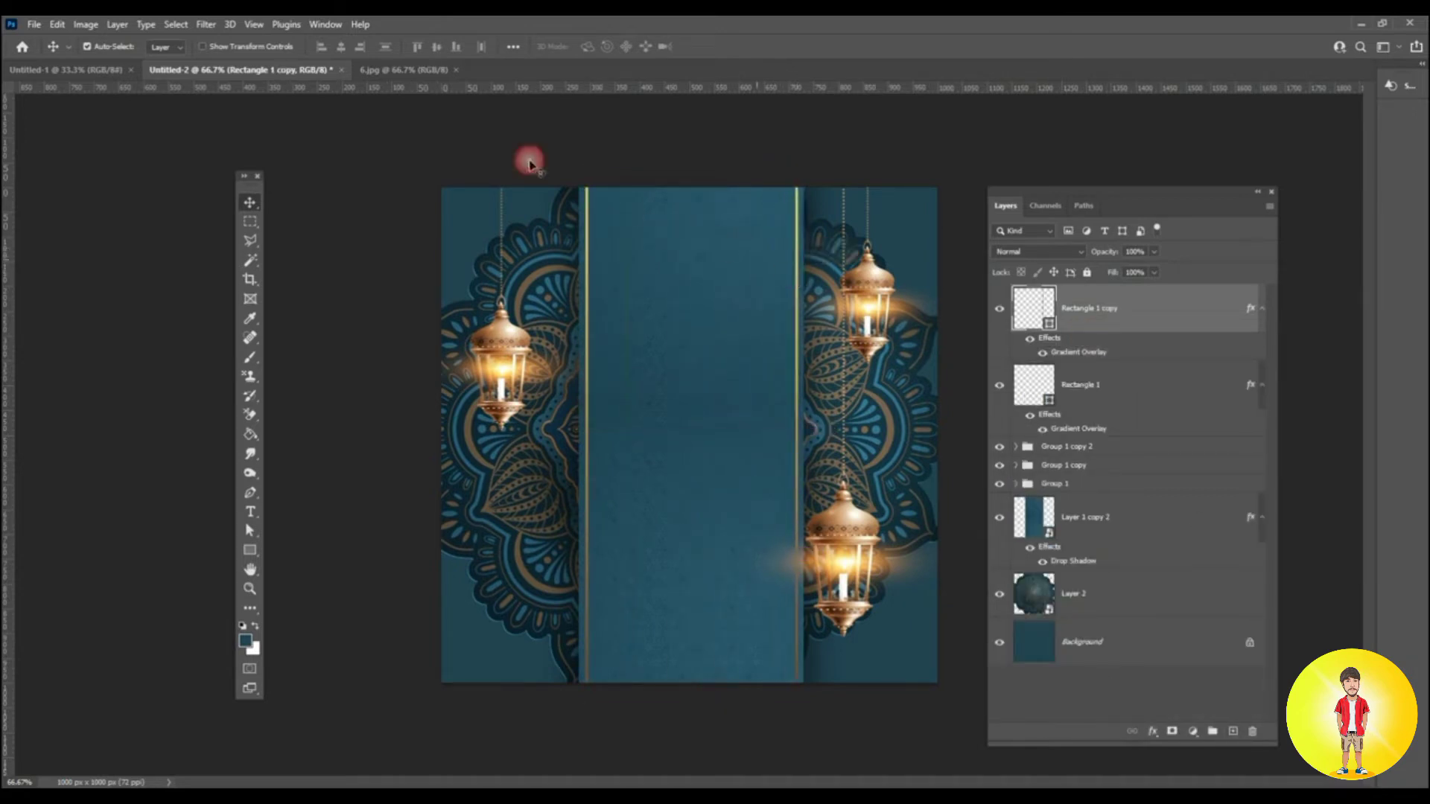
Close 6.jpg, open the calligraphy image 4.png and bring its artwork into the Eid design.
click(456, 69)
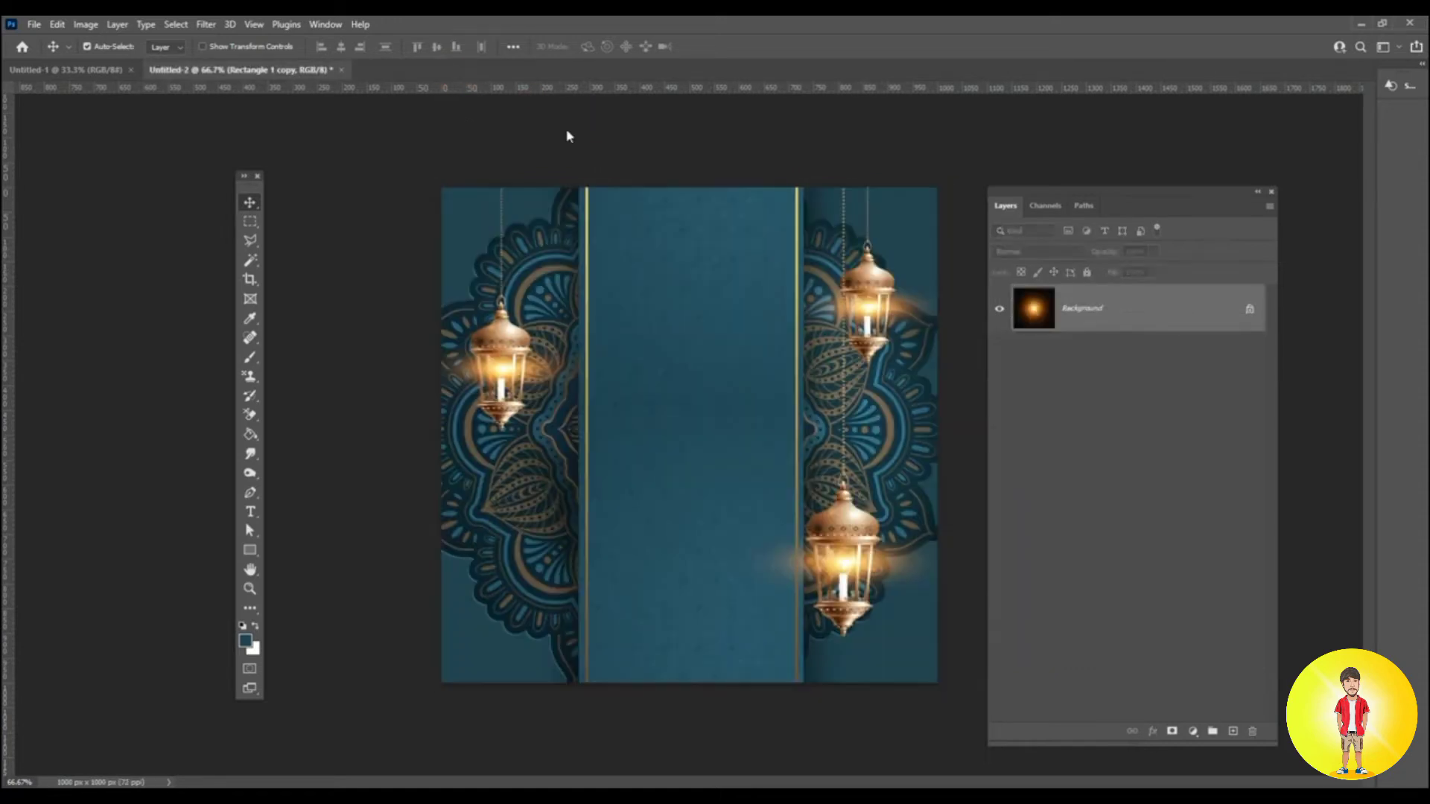
click(34, 23)
click(44, 56)
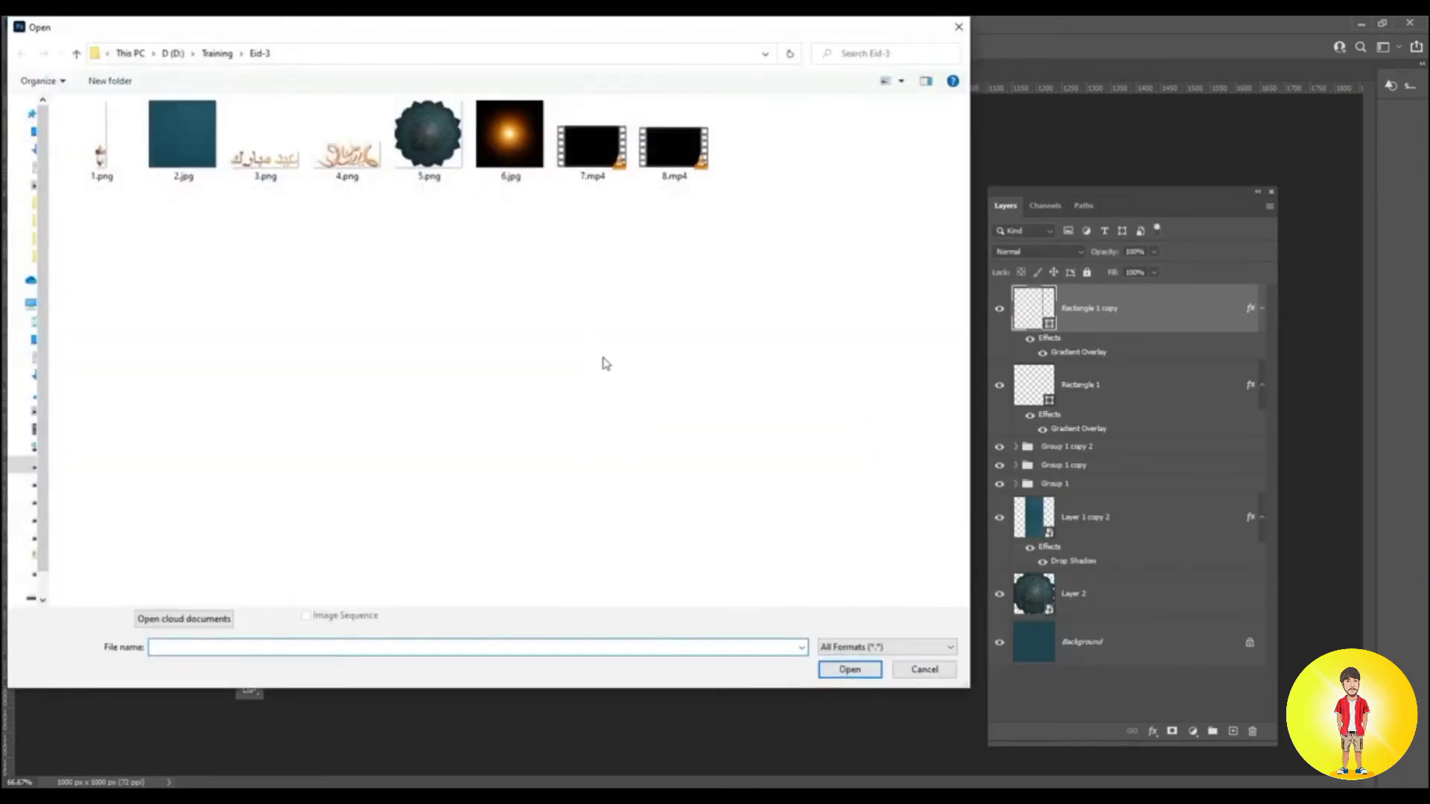
double_click(348, 146)
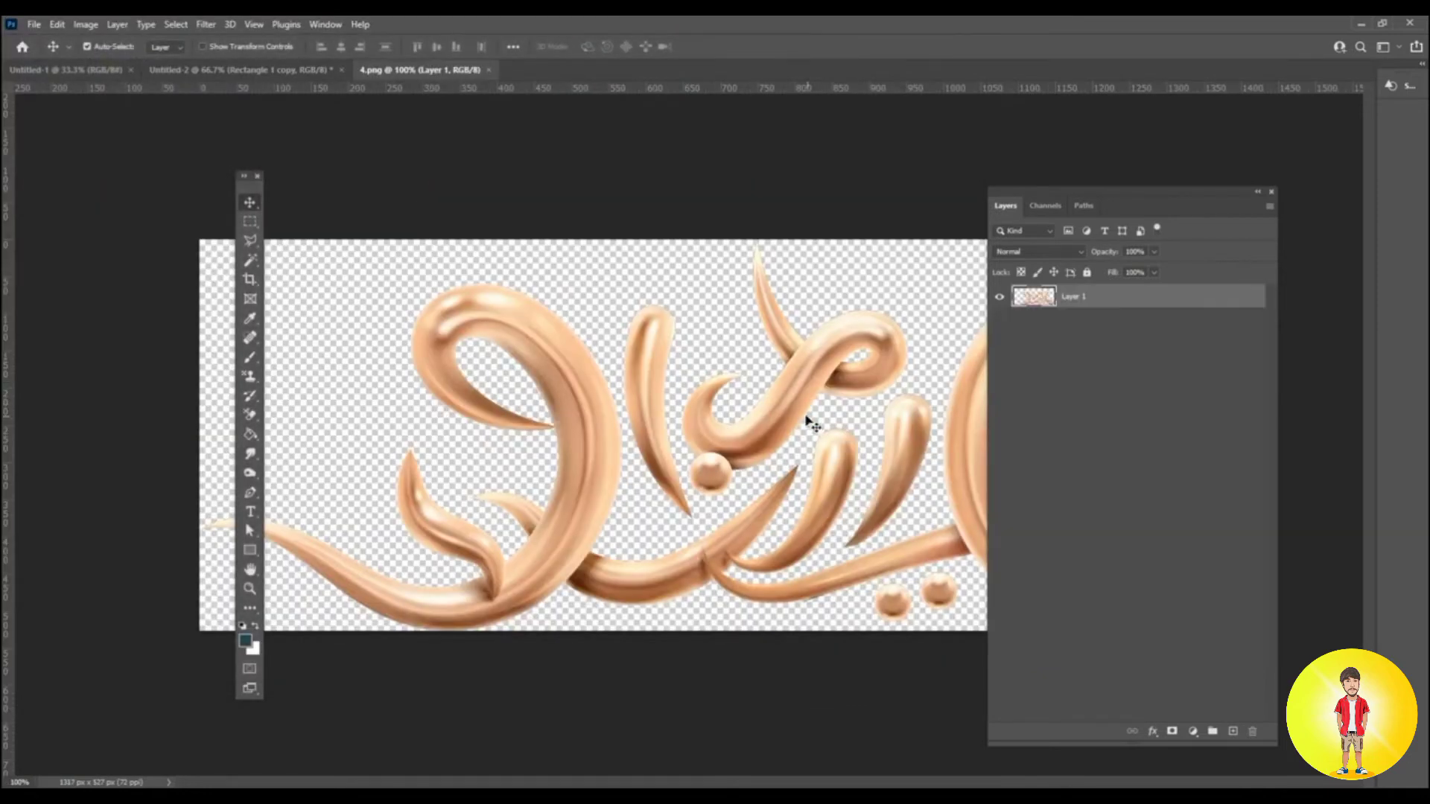
drag(810, 422, 957, 429)
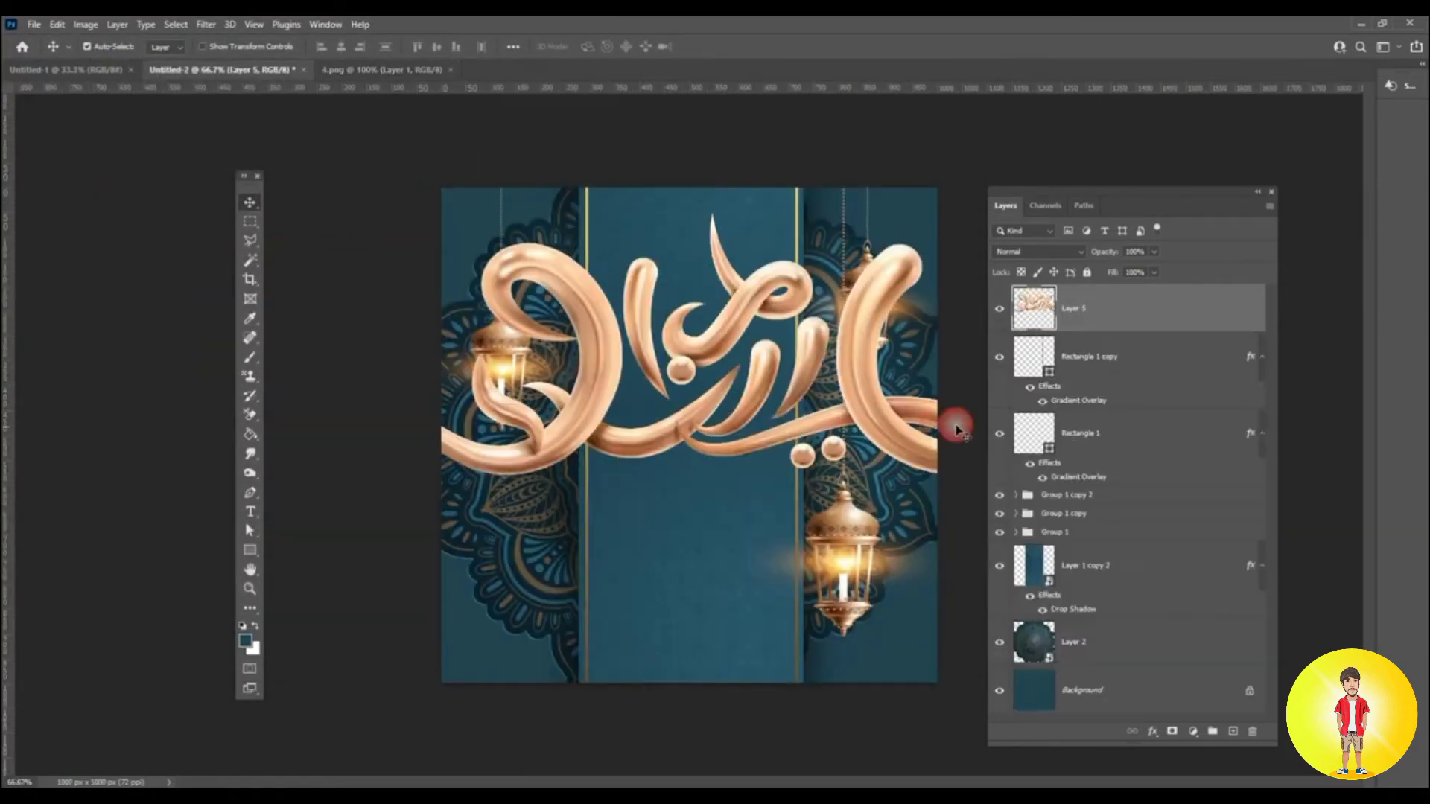
Convert the calligraphy layer to a smart object, scale it to about 60% and place it mid-canvas over the strip.
right_click(1139, 316)
click(1194, 367)
click(57, 24)
click(123, 350)
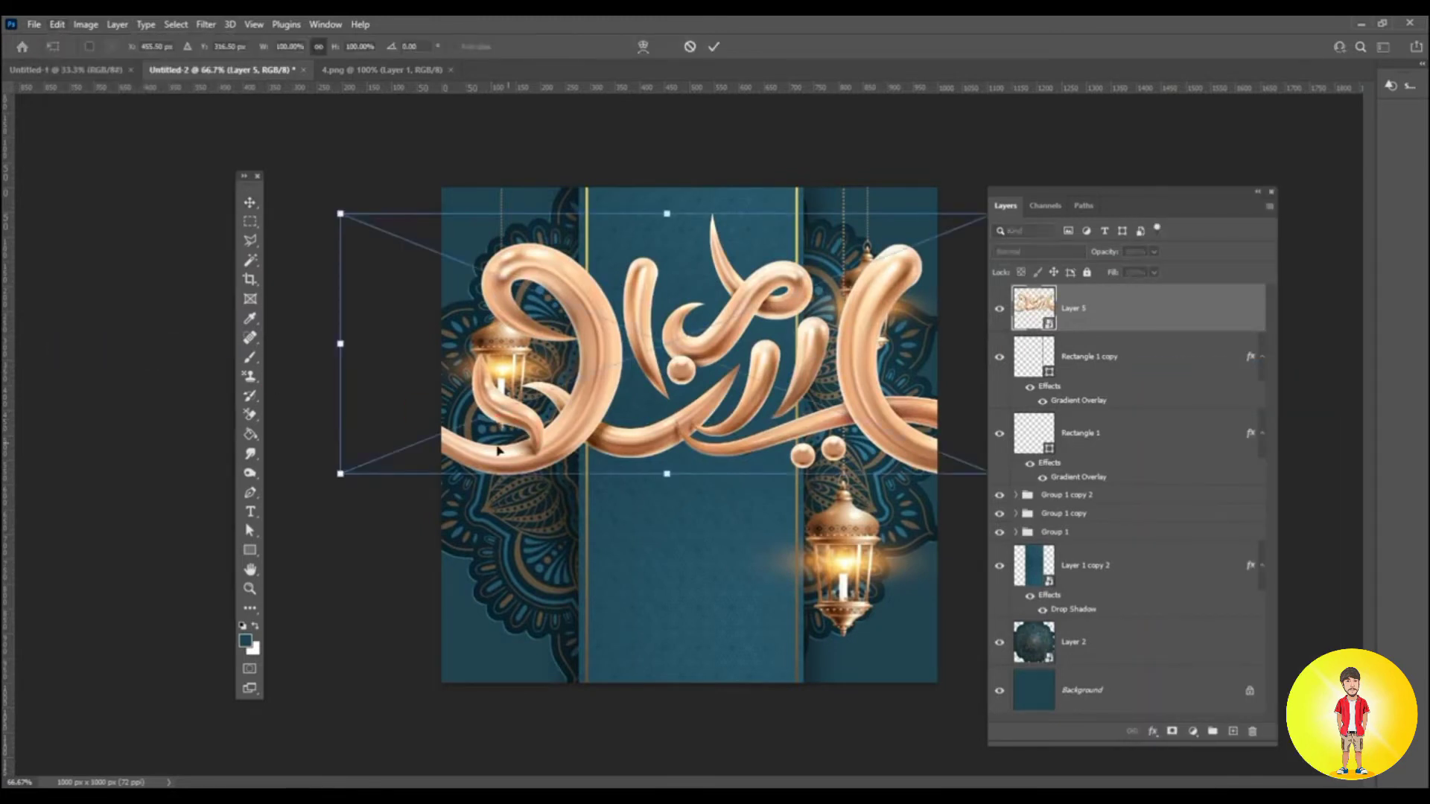
drag(341, 474, 473, 421)
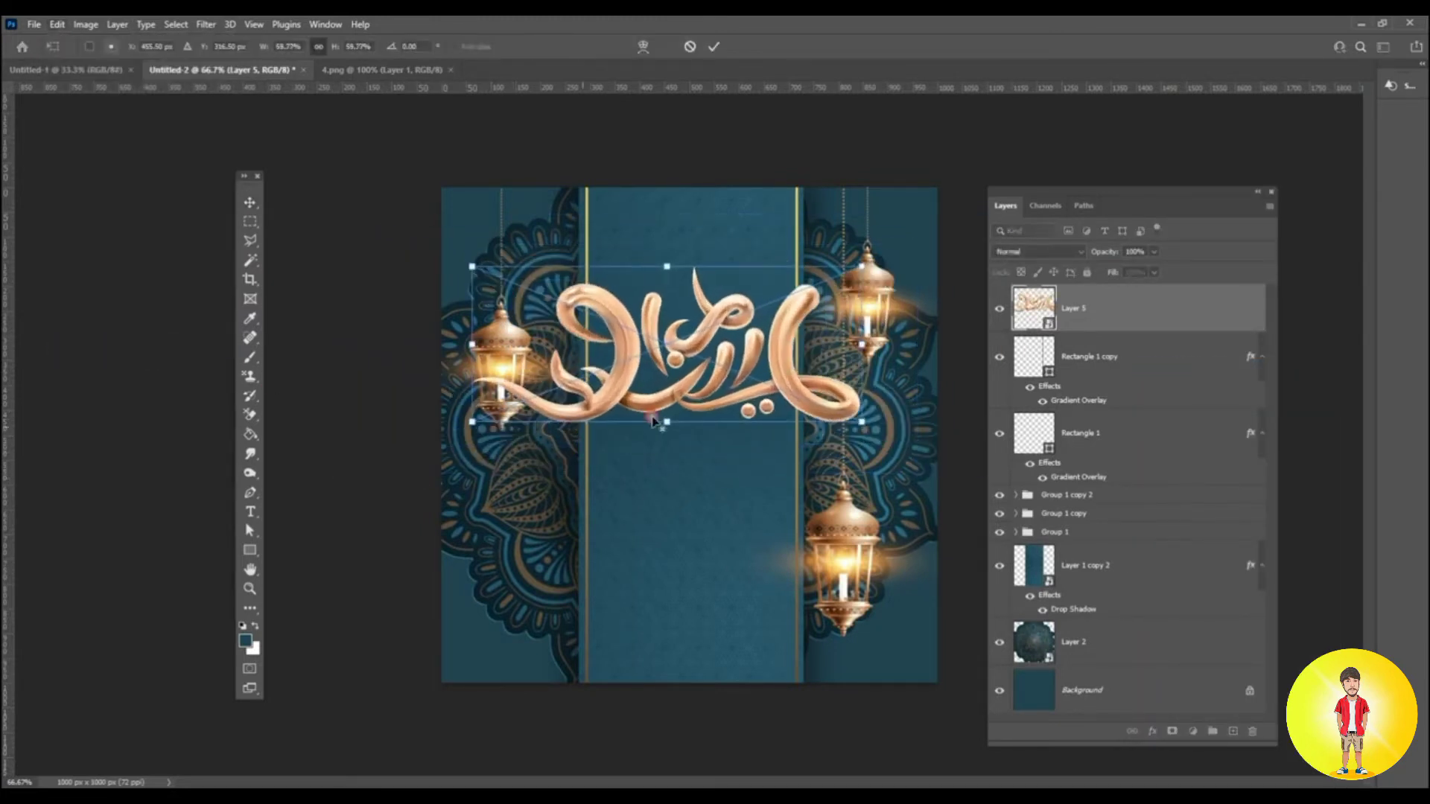
drag(740, 406, 759, 446)
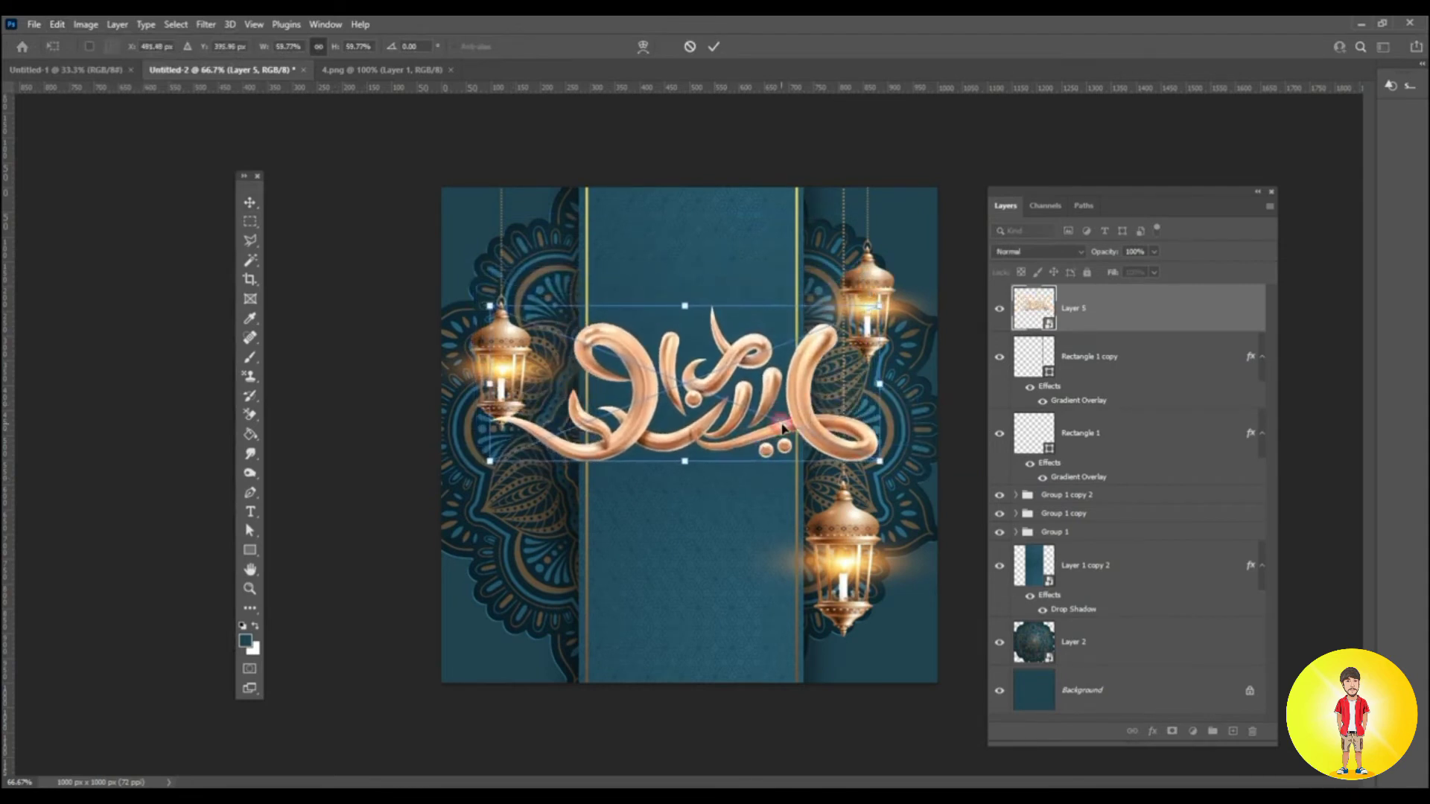
key(Return)
Reorder the layers so the calligraphy sits below the lantern groups and both gold lines sit beneath the calligraphy.
drag(1186, 312, 1136, 550)
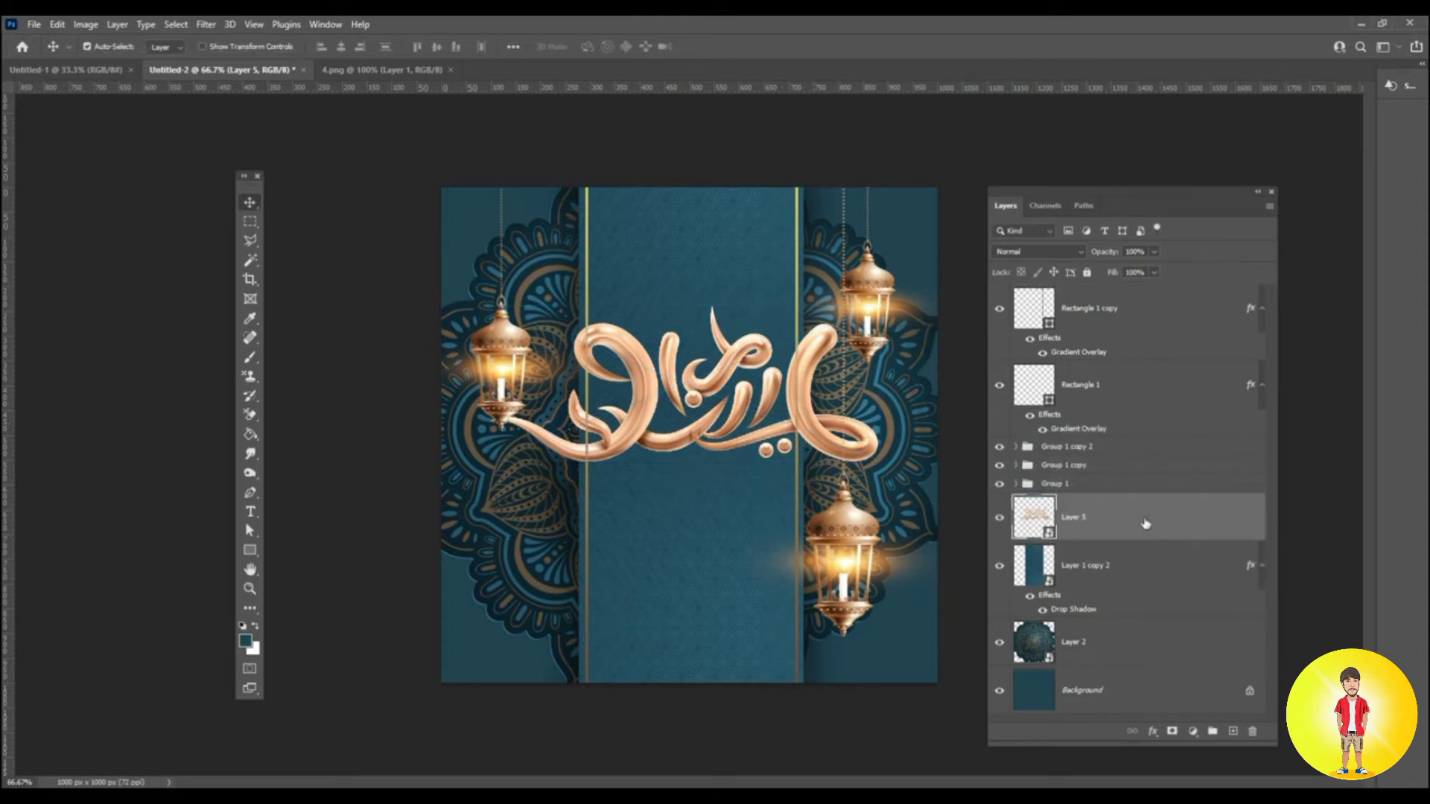
click(1150, 401)
shift+click(1162, 326)
drag(1144, 395, 1136, 531)
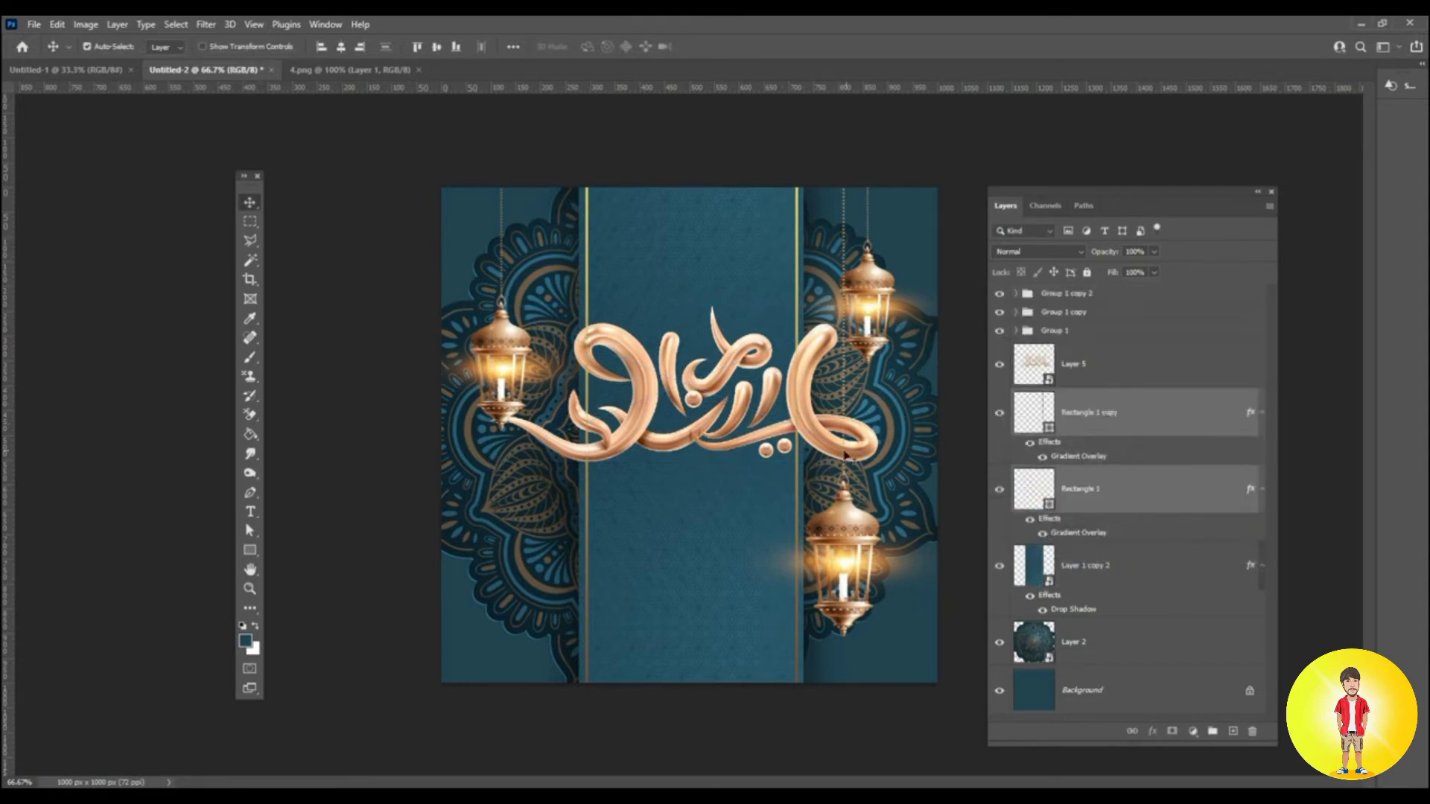
Raise the whole left lantern group and scale it down slightly, and nudge the large calligraphy slightly up and to the left.
click(796, 409)
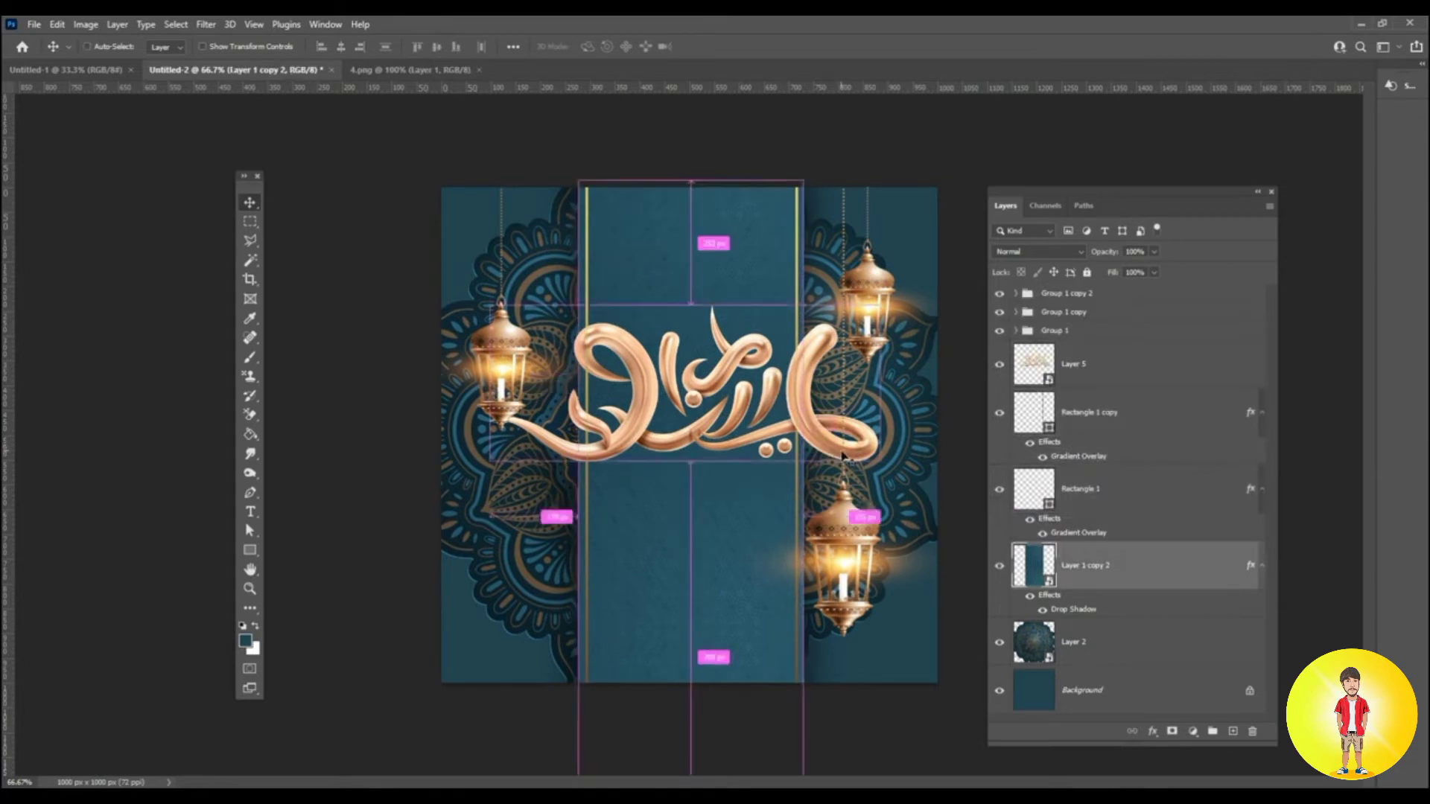
click(501, 335)
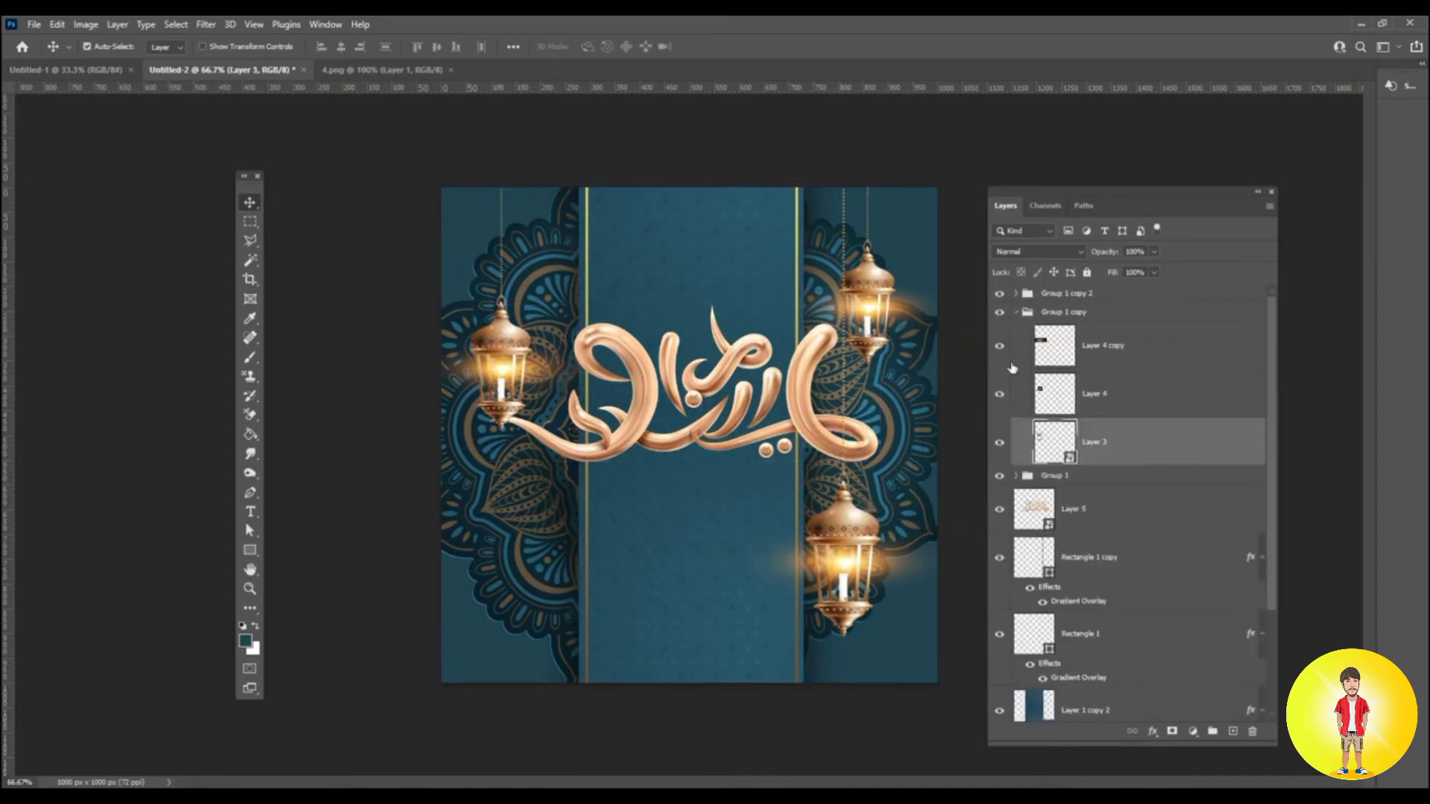
click(1065, 319)
key(ctrl+t)
drag(524, 365, 519, 327)
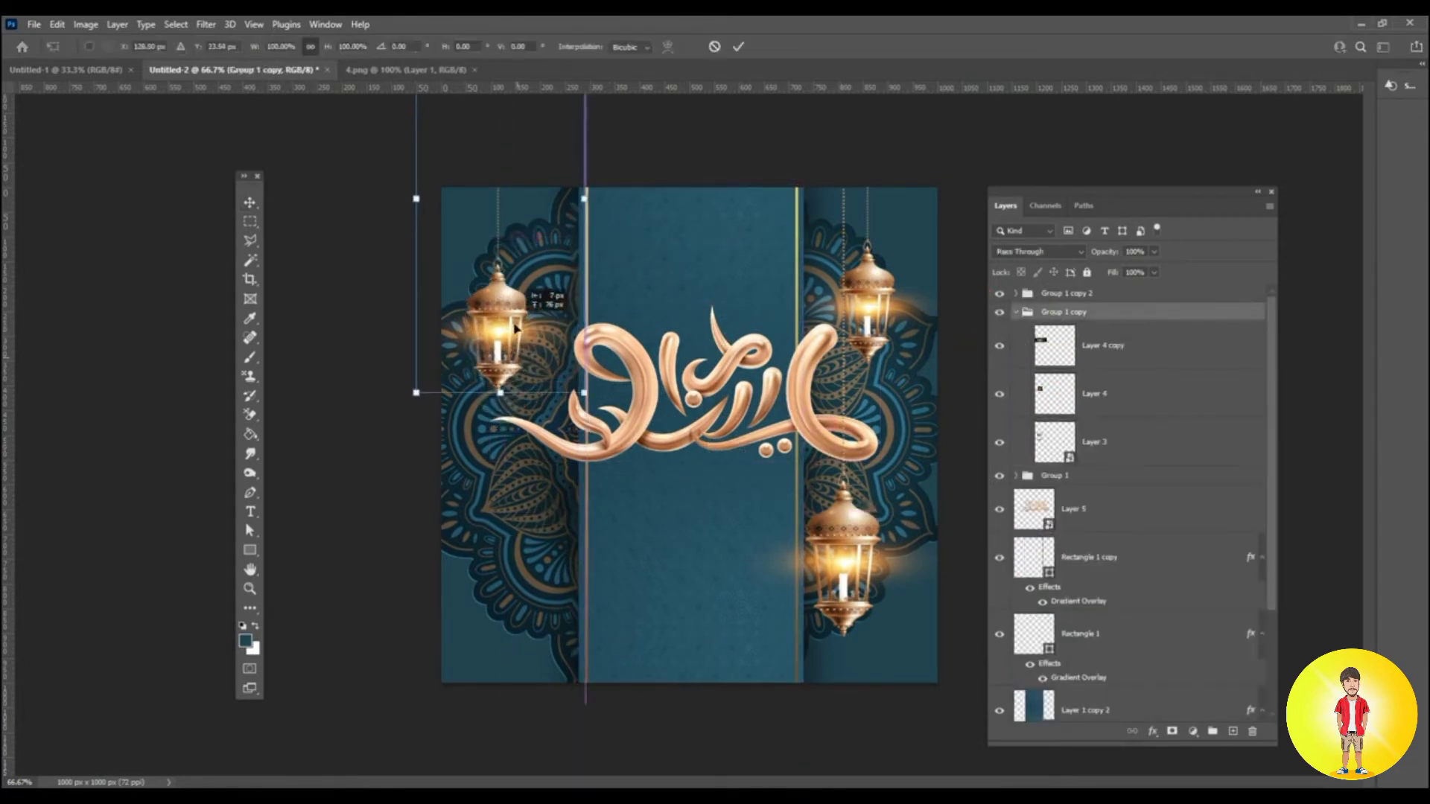
drag(587, 395, 523, 388)
key(Return)
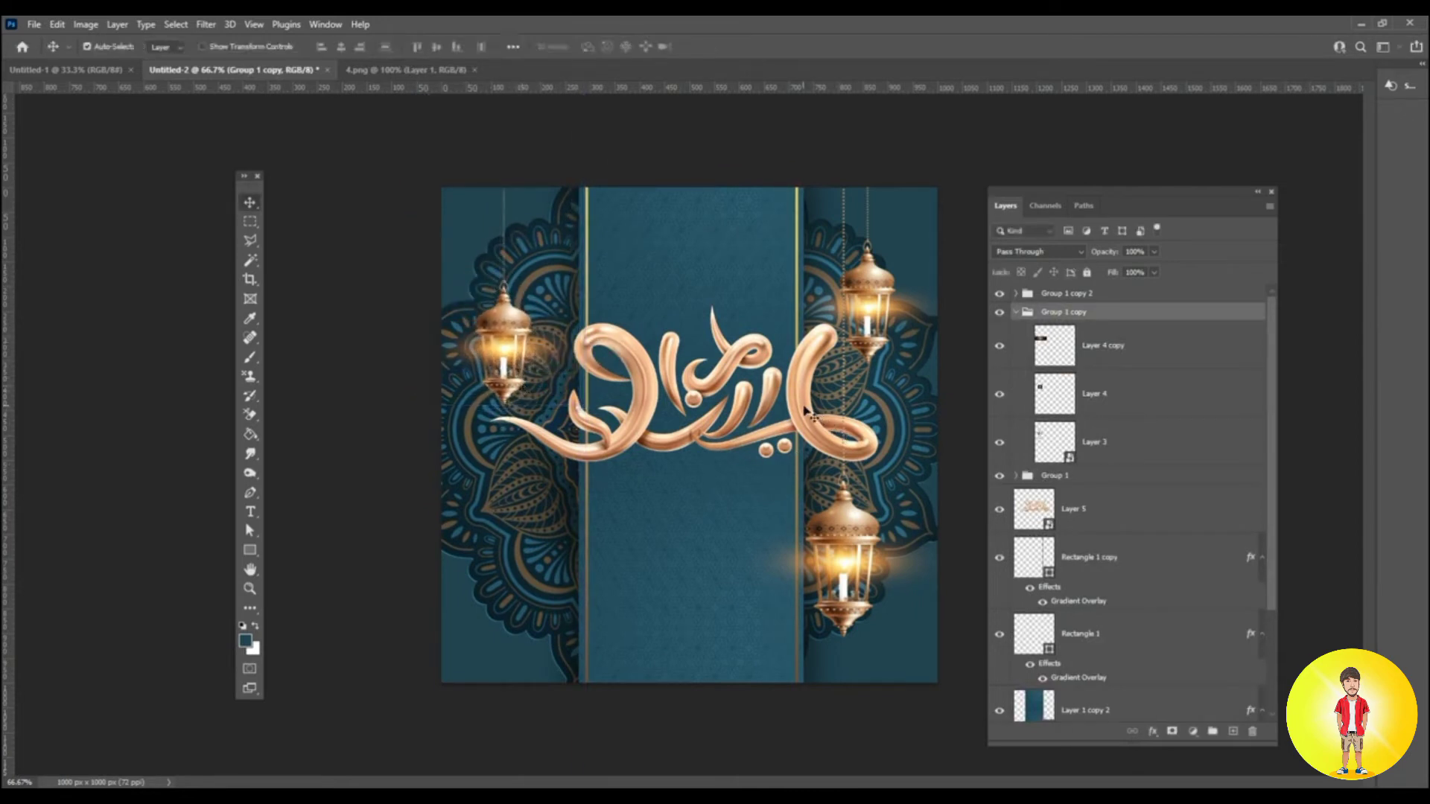
drag(812, 417, 803, 410)
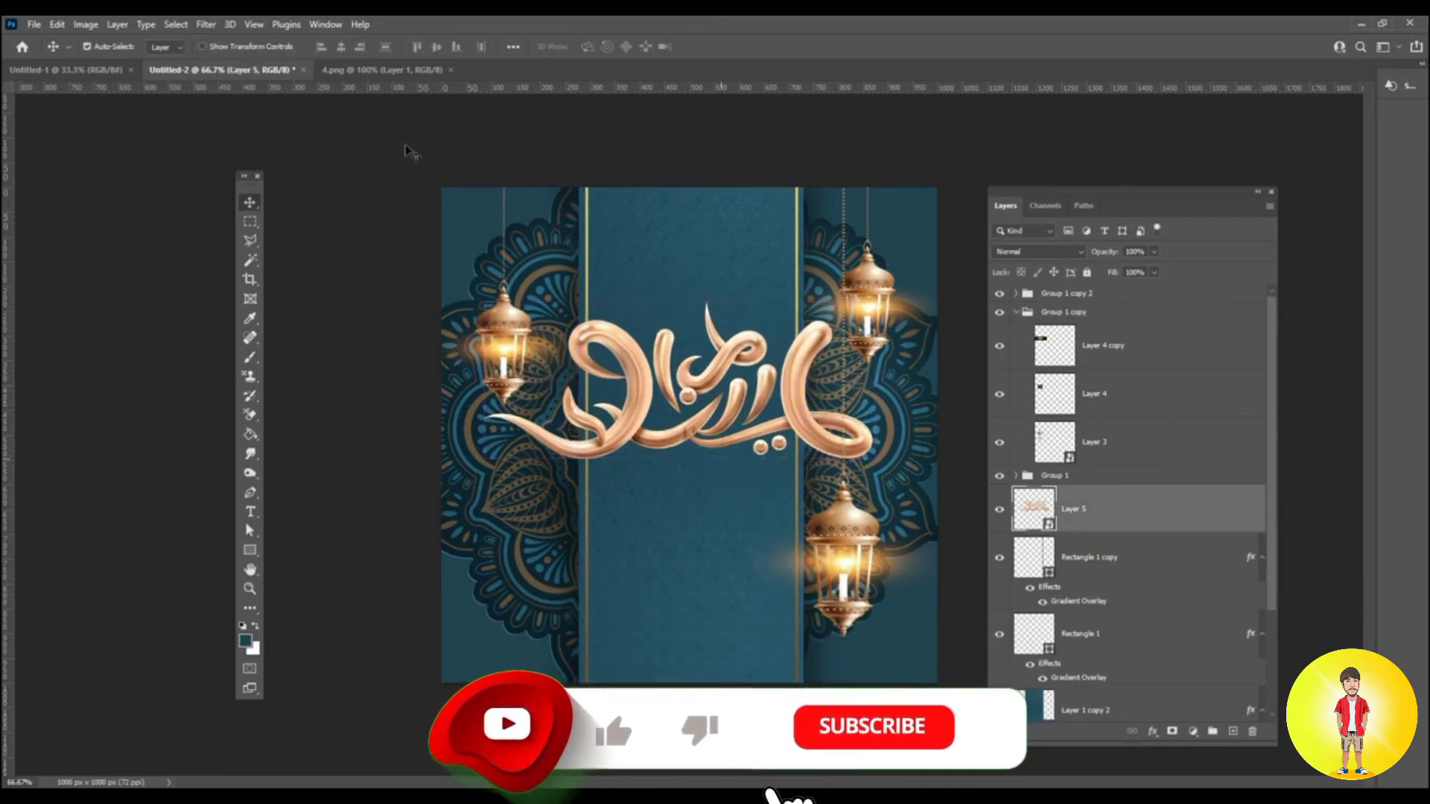
Close 4.png, open 3.png and bring its Arabic lettering into the lower part of the Eid design.
click(422, 70)
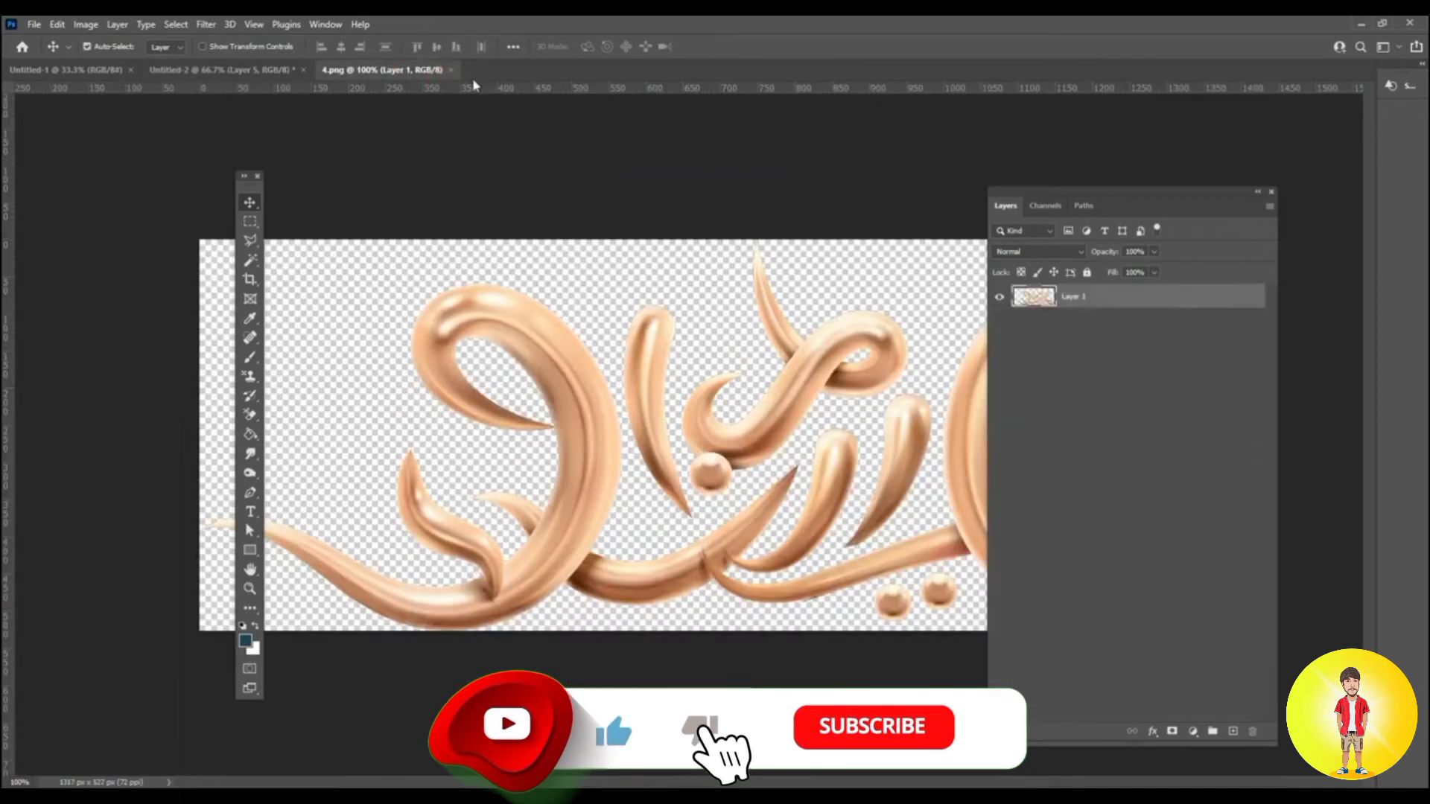
click(451, 70)
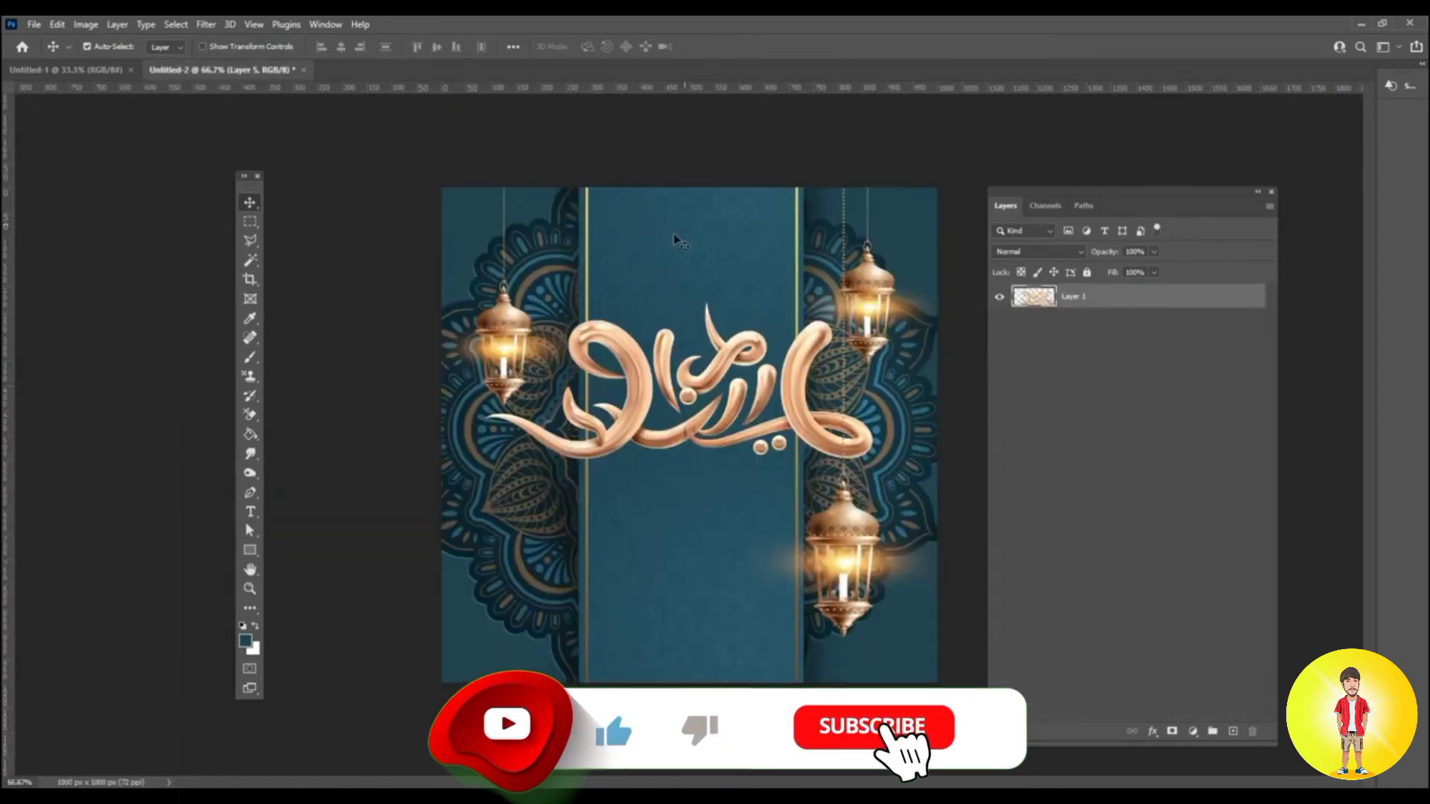
click(34, 24)
click(52, 55)
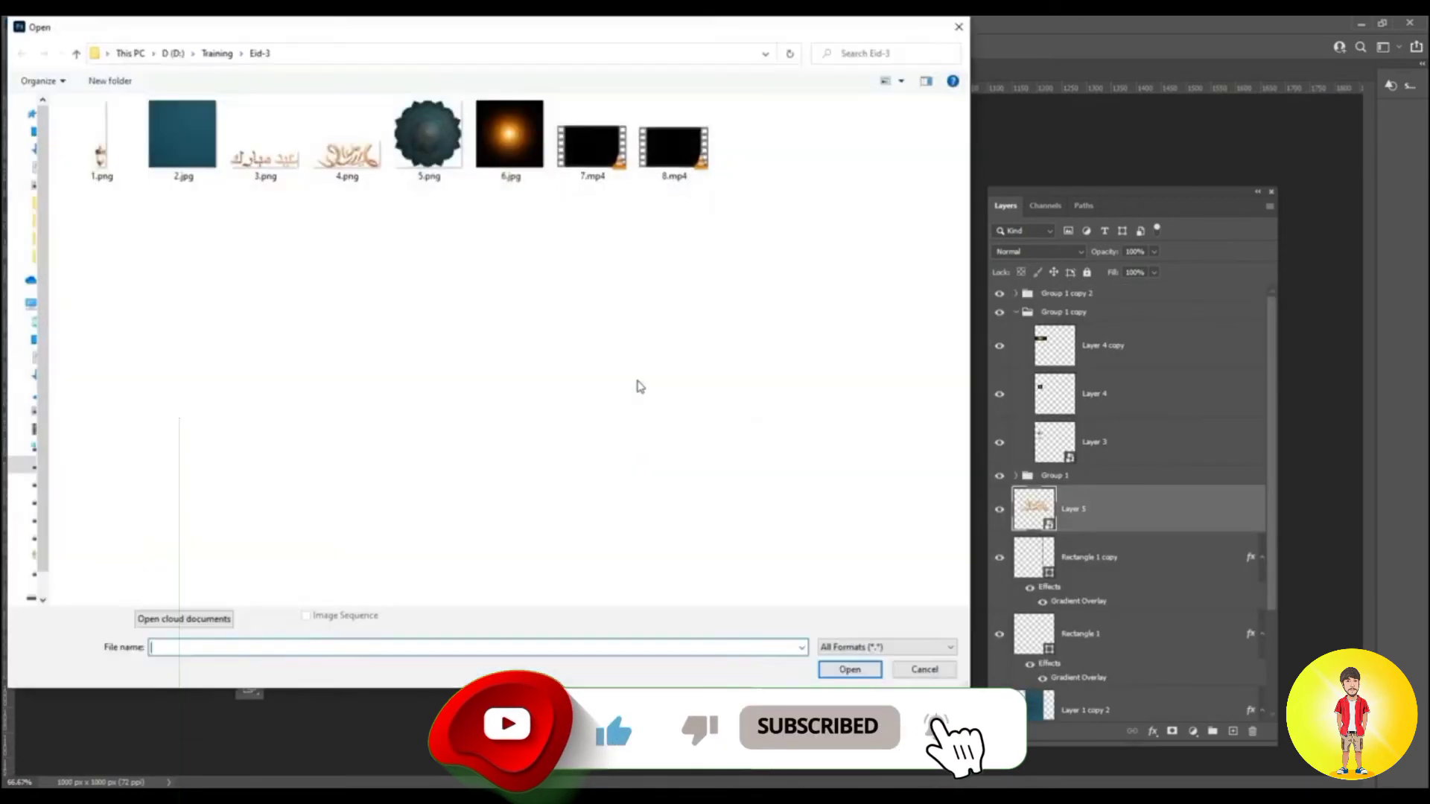
double_click(240, 134)
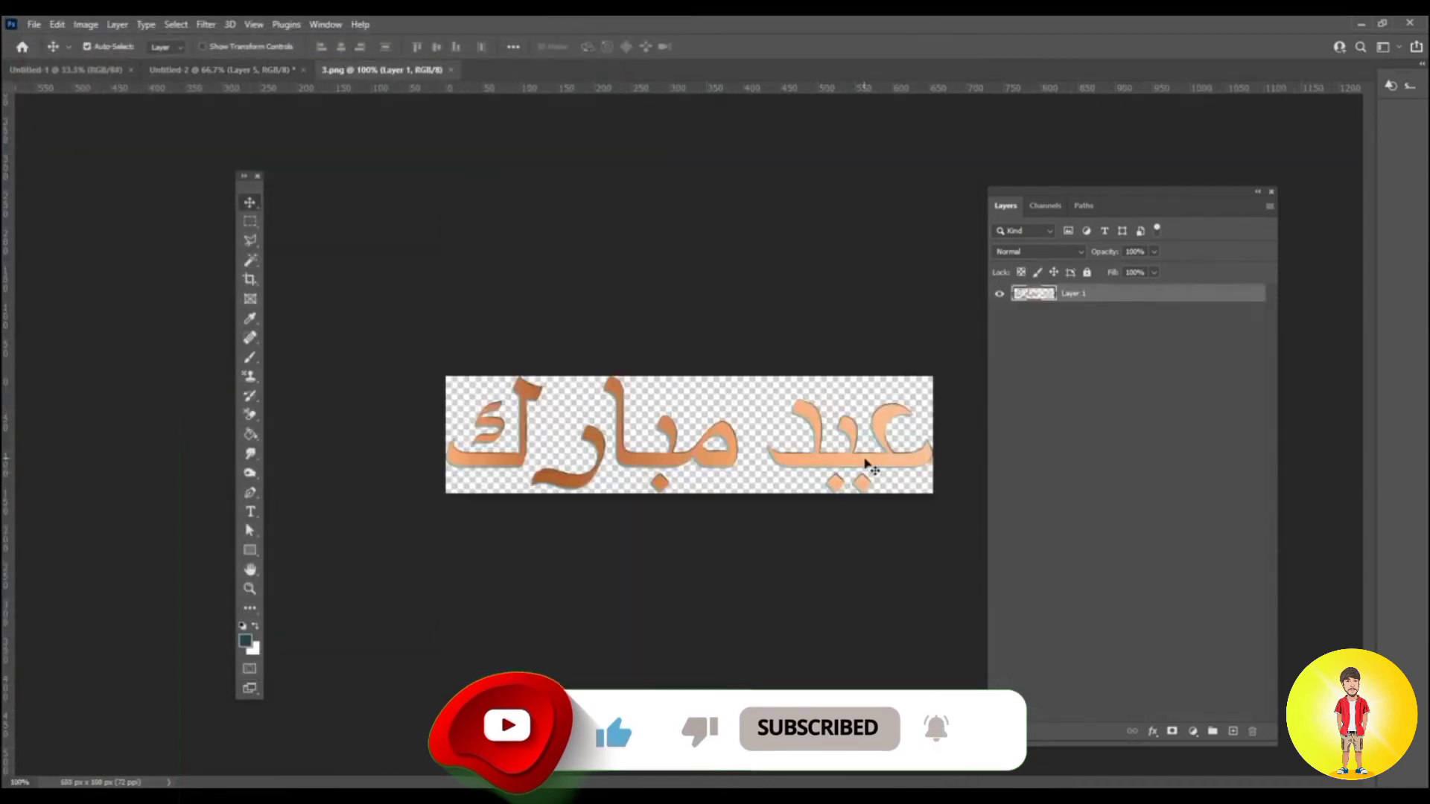
drag(866, 467, 259, 69)
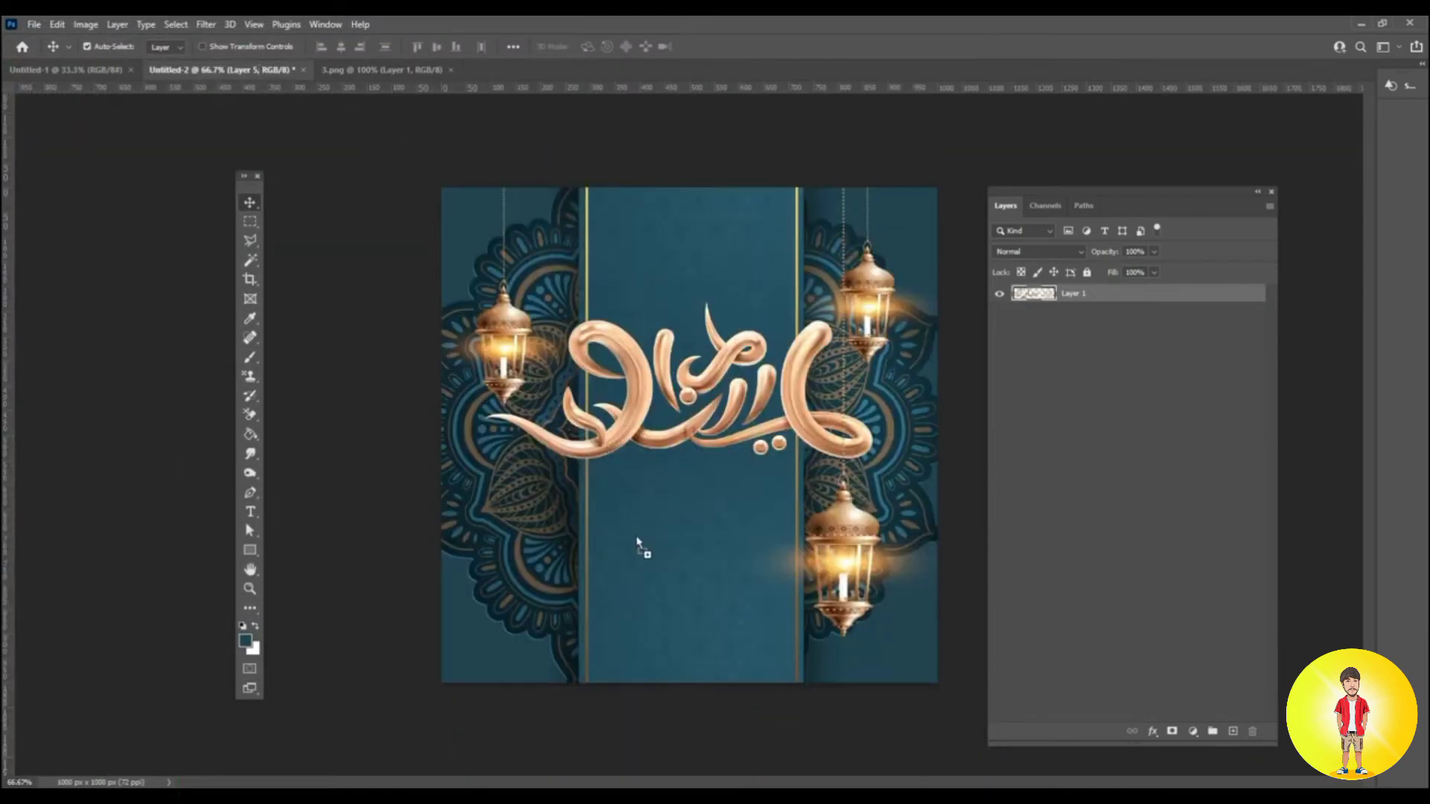
drag(637, 542, 639, 544)
Convert the small Arabic lettering to a smart object, scale it to about 30% and centre it just below the large calligraphy.
right_click(1186, 512)
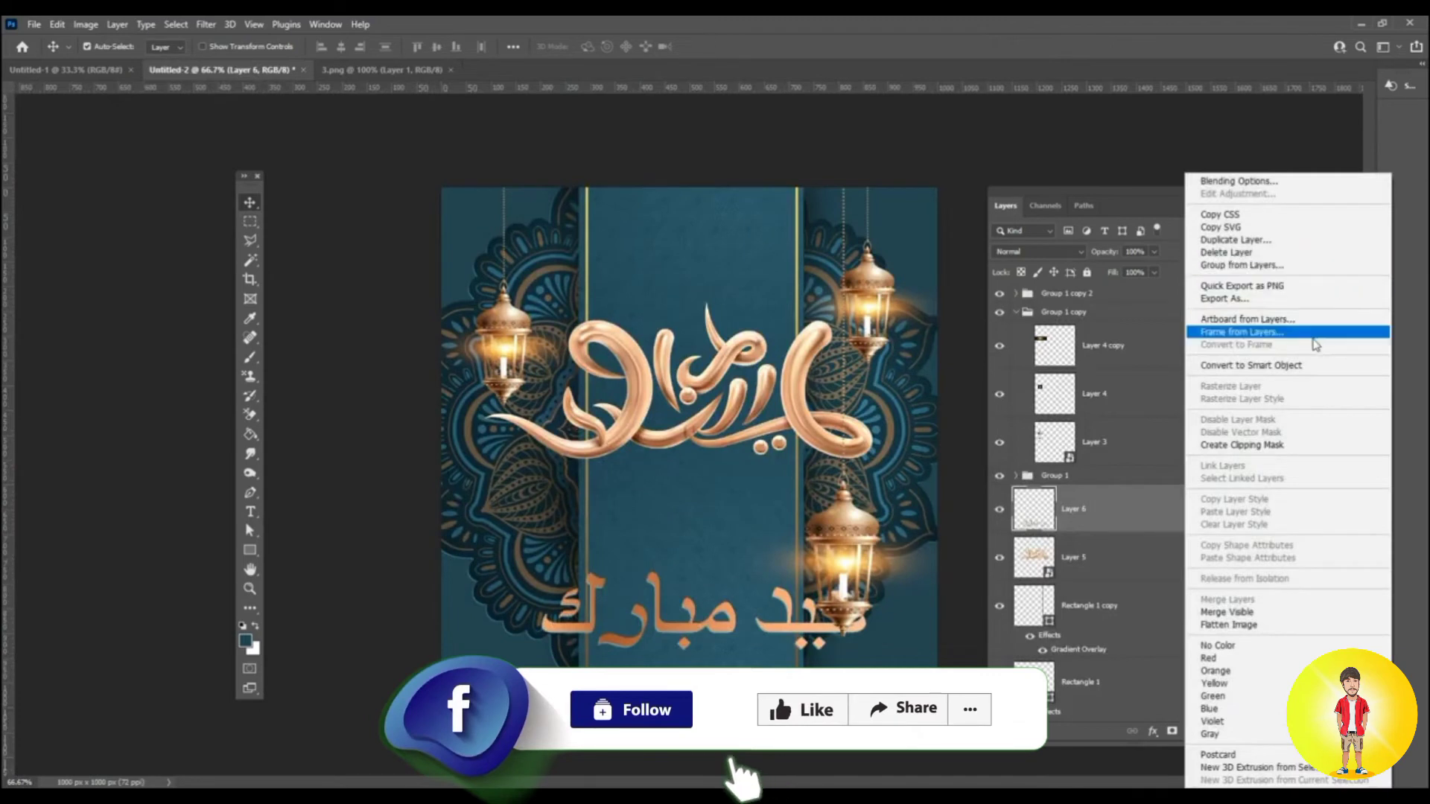
click(1252, 365)
click(57, 24)
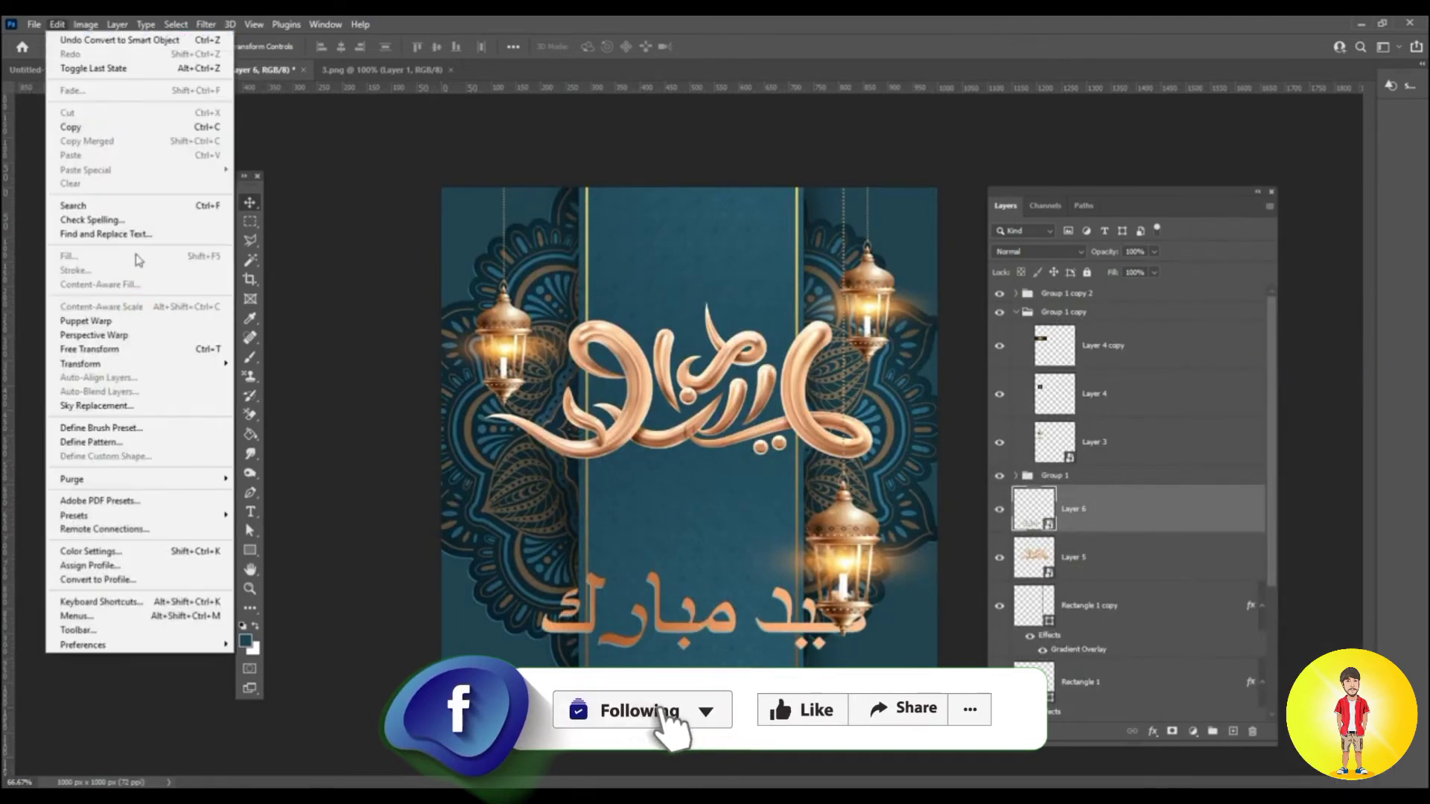
click(149, 348)
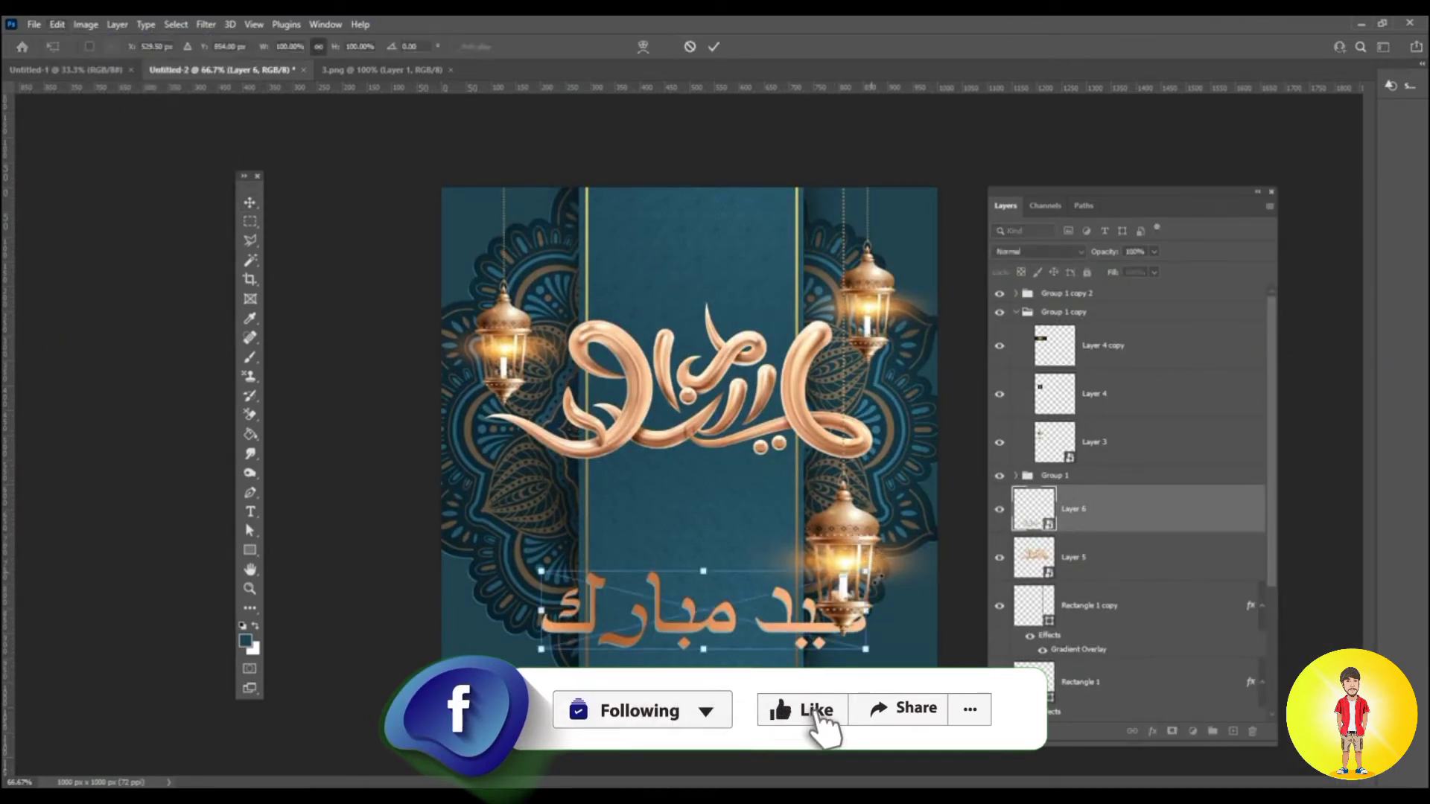
drag(866, 571, 726, 482)
key(Return)
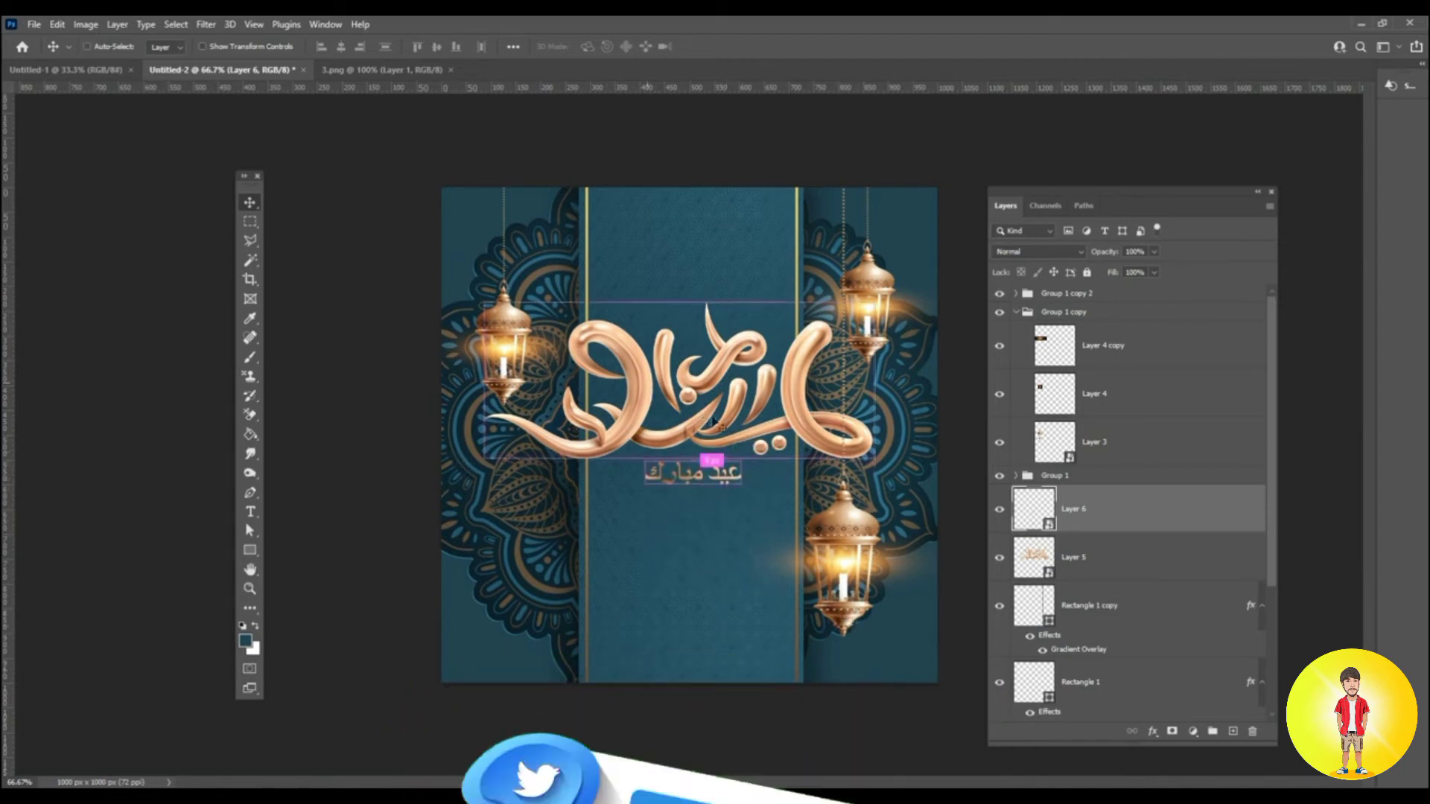
Add a horizontal paragraph text box low on the strip reading "May you be blessed with kindness, patience and love. Eid Mubarak.".
click(250, 510)
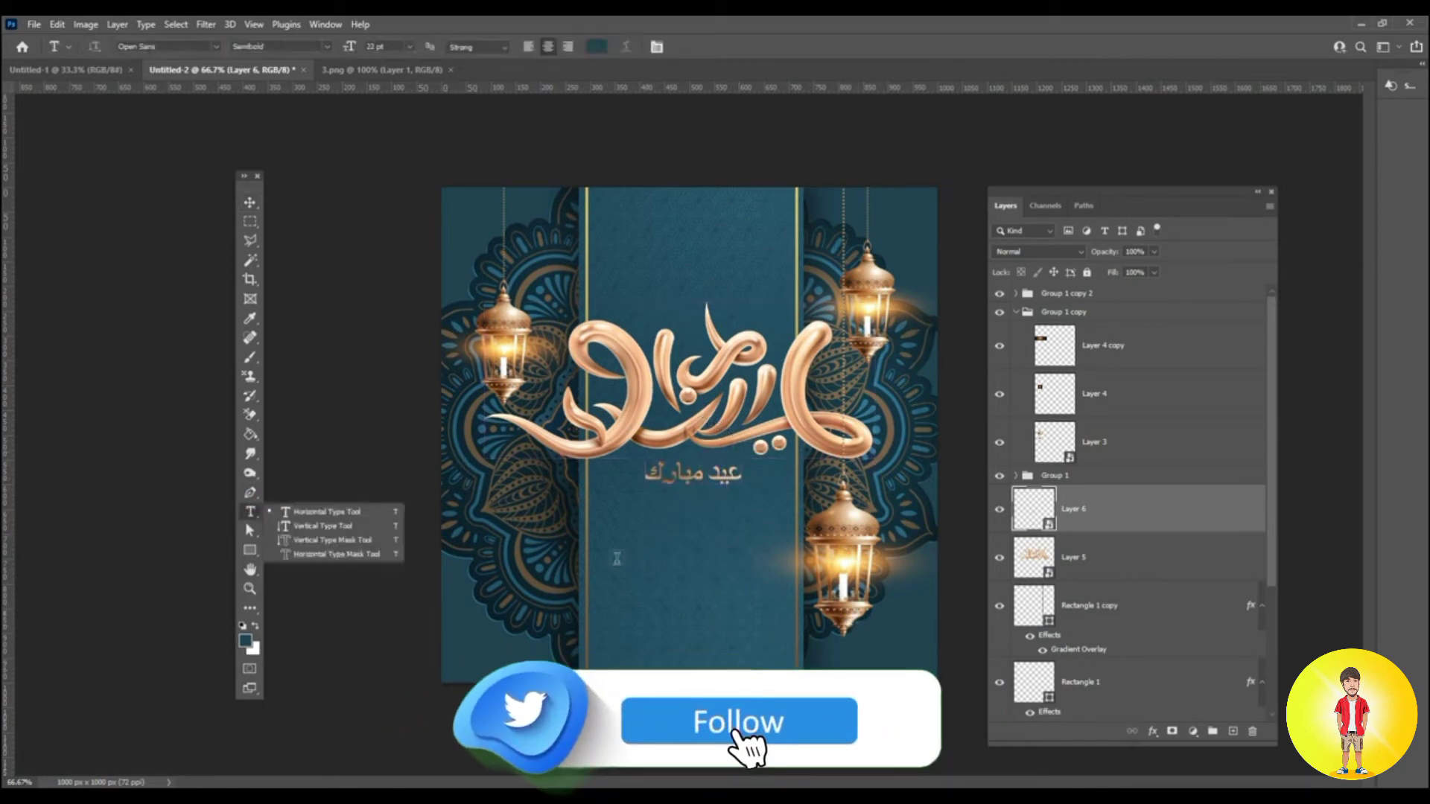
click(320, 504)
drag(605, 546, 782, 661)
click(708, 625)
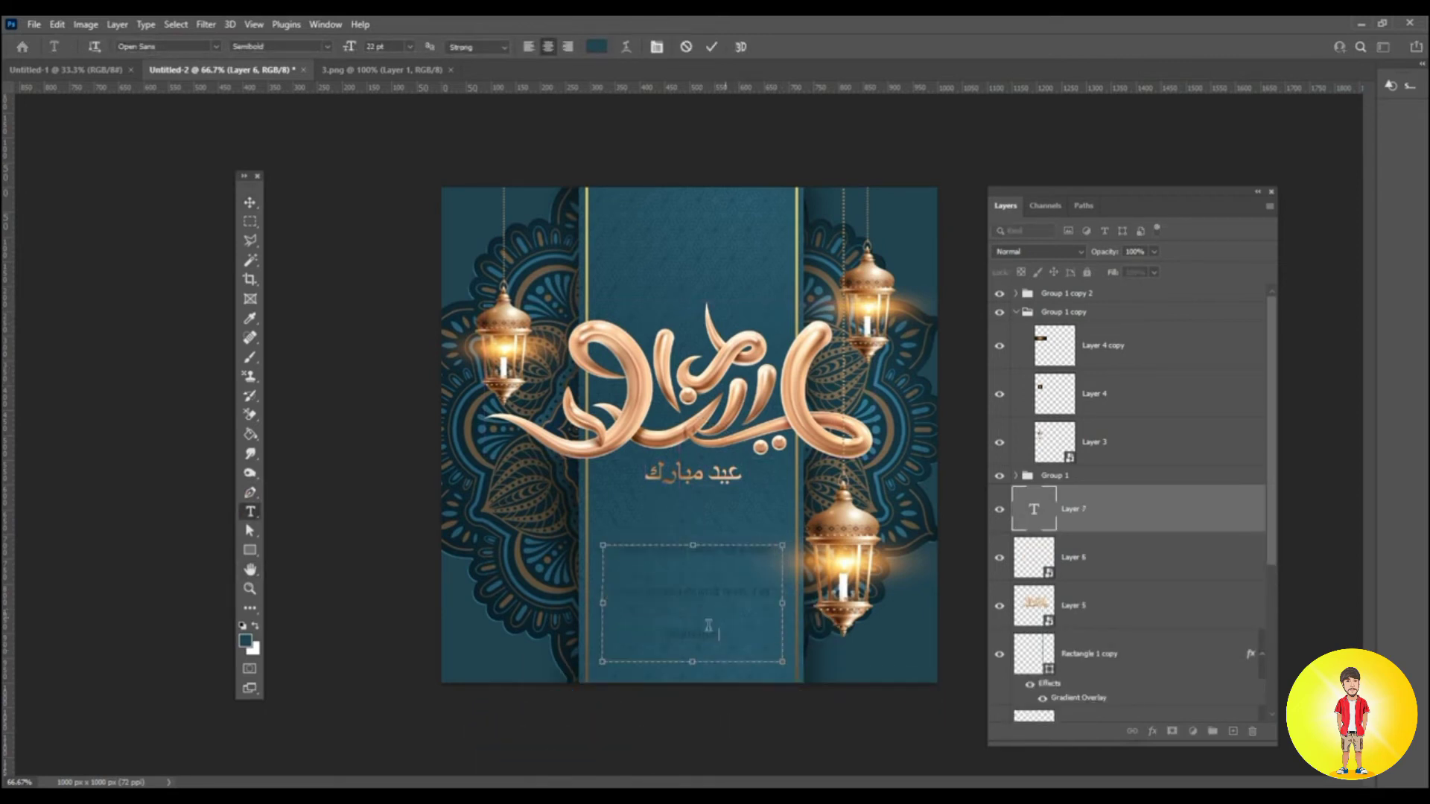
Recolour the whole greeting message light orange, #ffbf83, based on a tone sampled from the calligraphy.
key(ctrl+a)
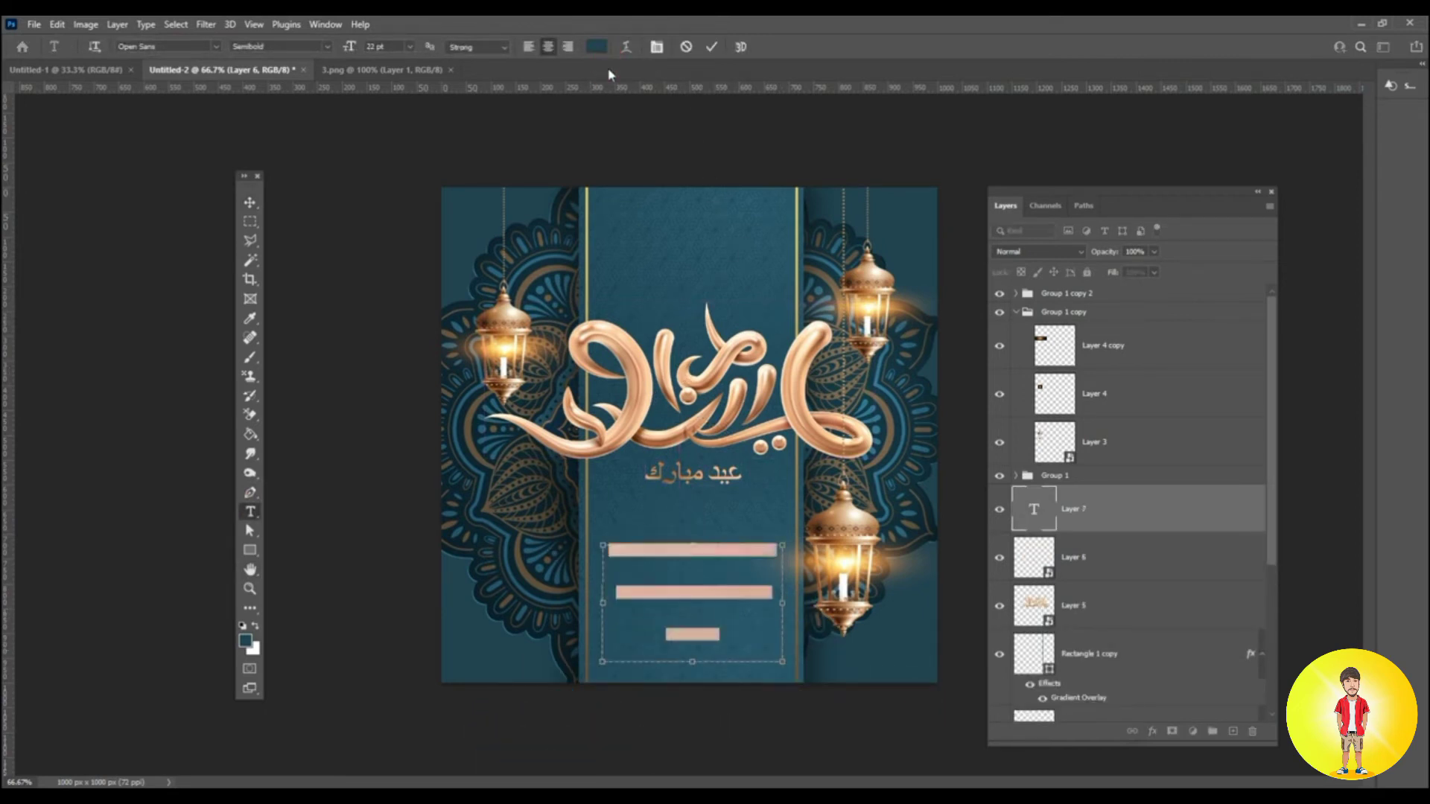
click(597, 47)
click(635, 363)
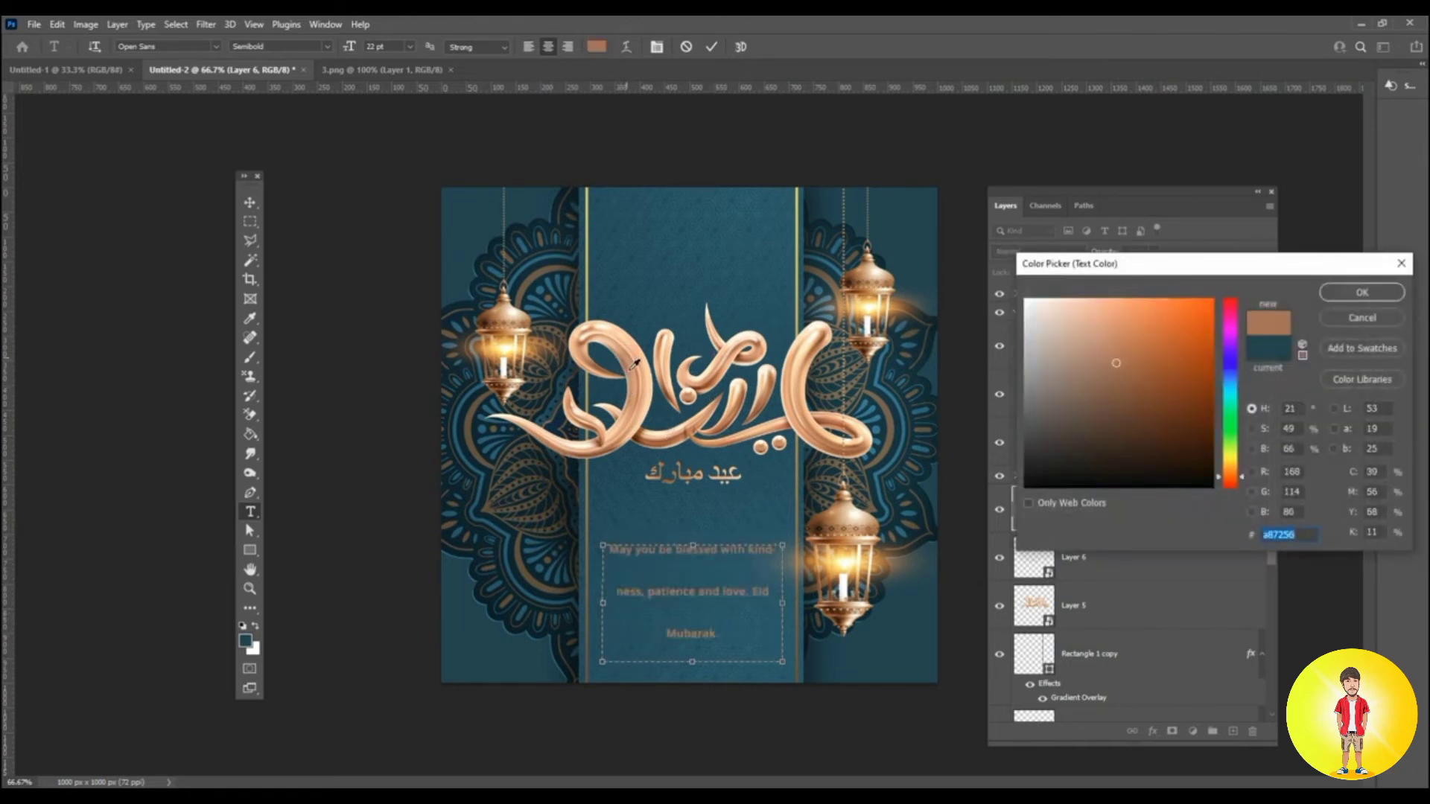
click(628, 342)
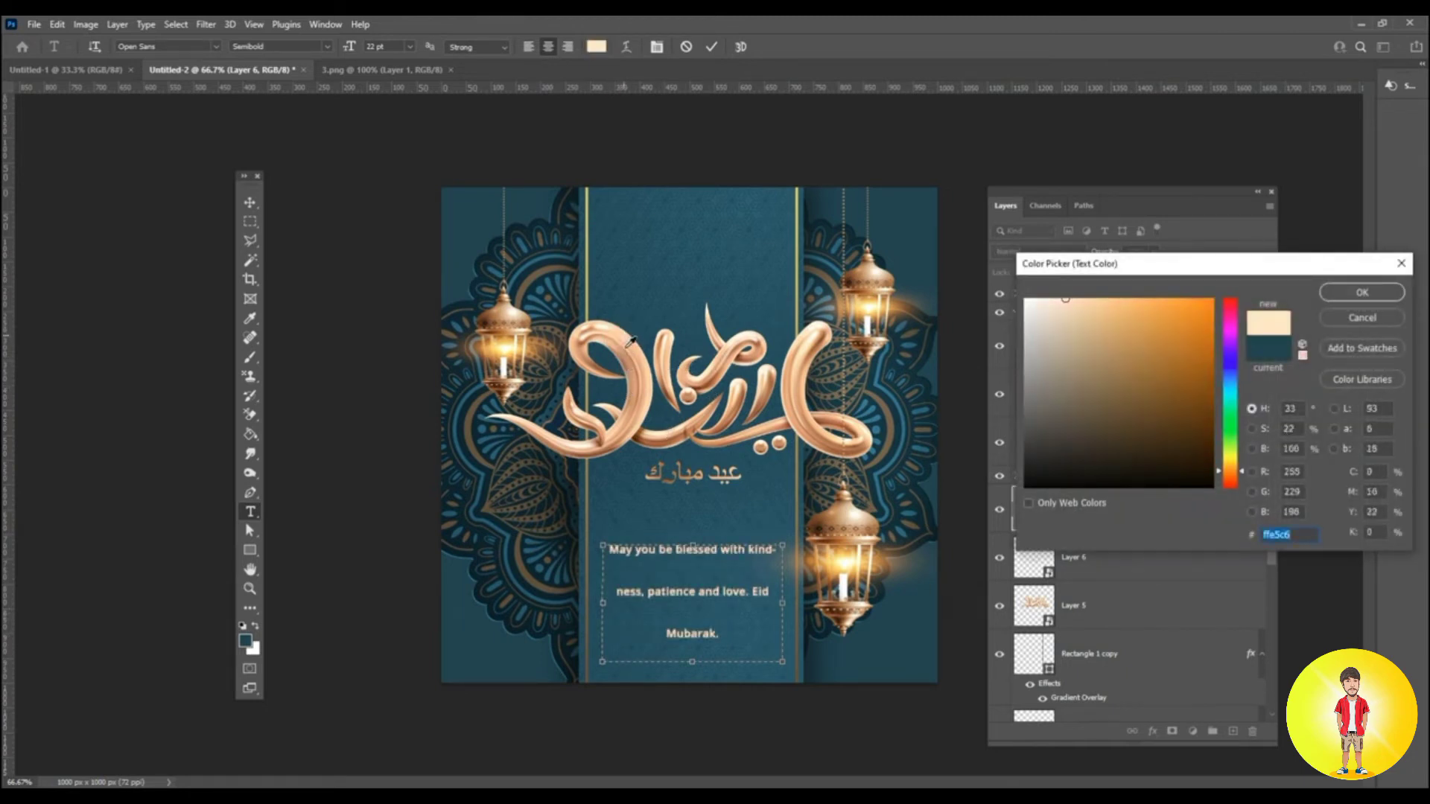
click(631, 341)
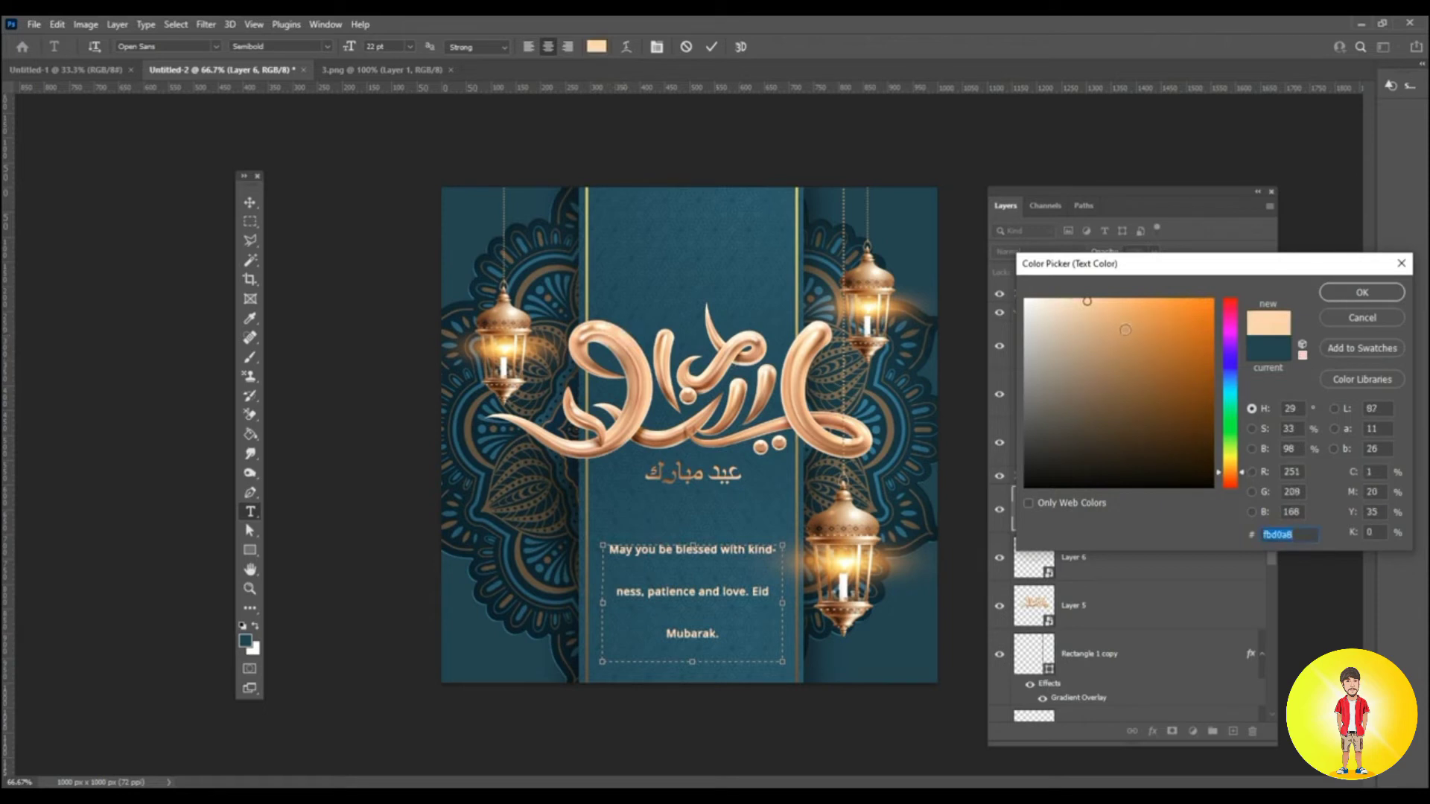
click(1123, 298)
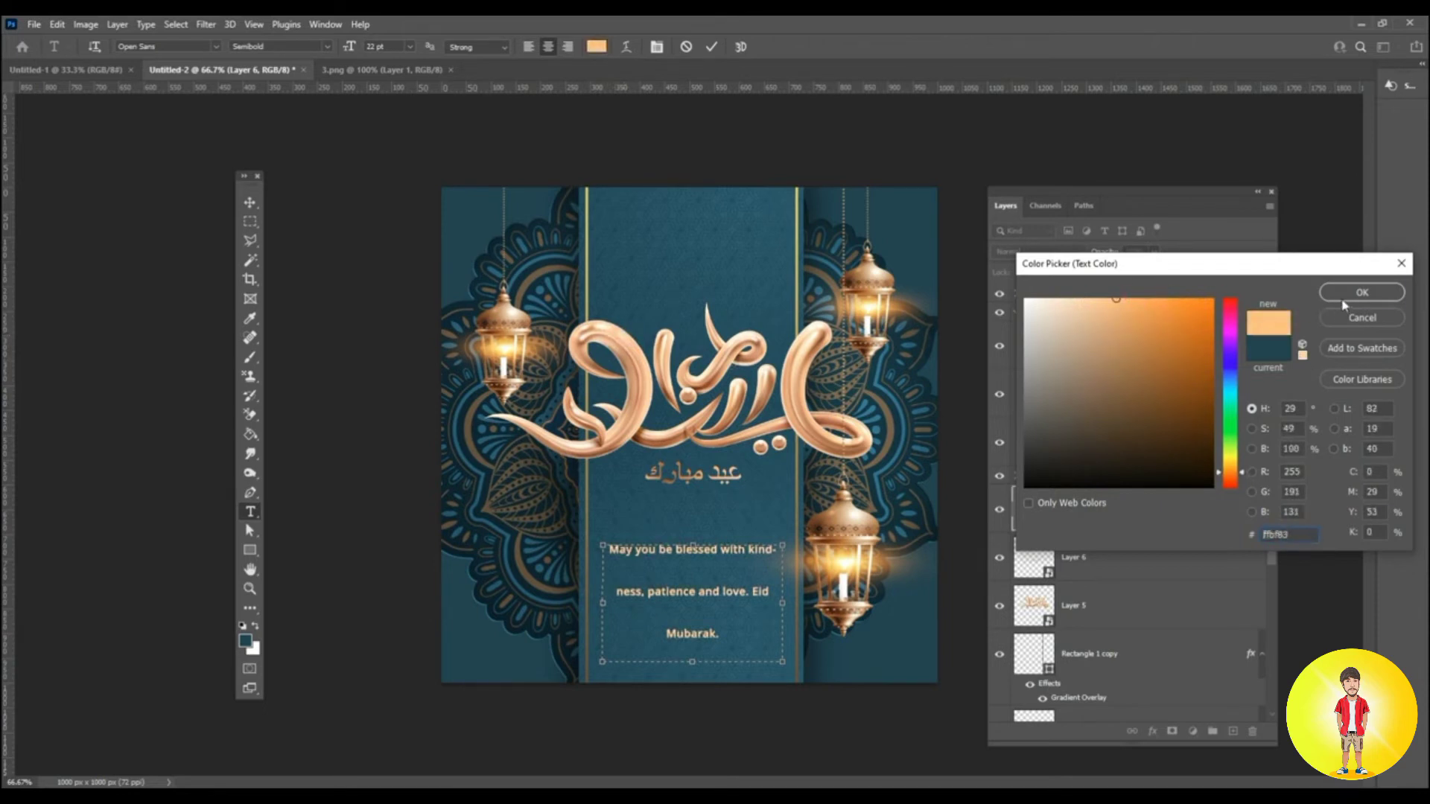
click(1345, 295)
Set the message's leading to Auto and turn off its faux bold.
click(658, 48)
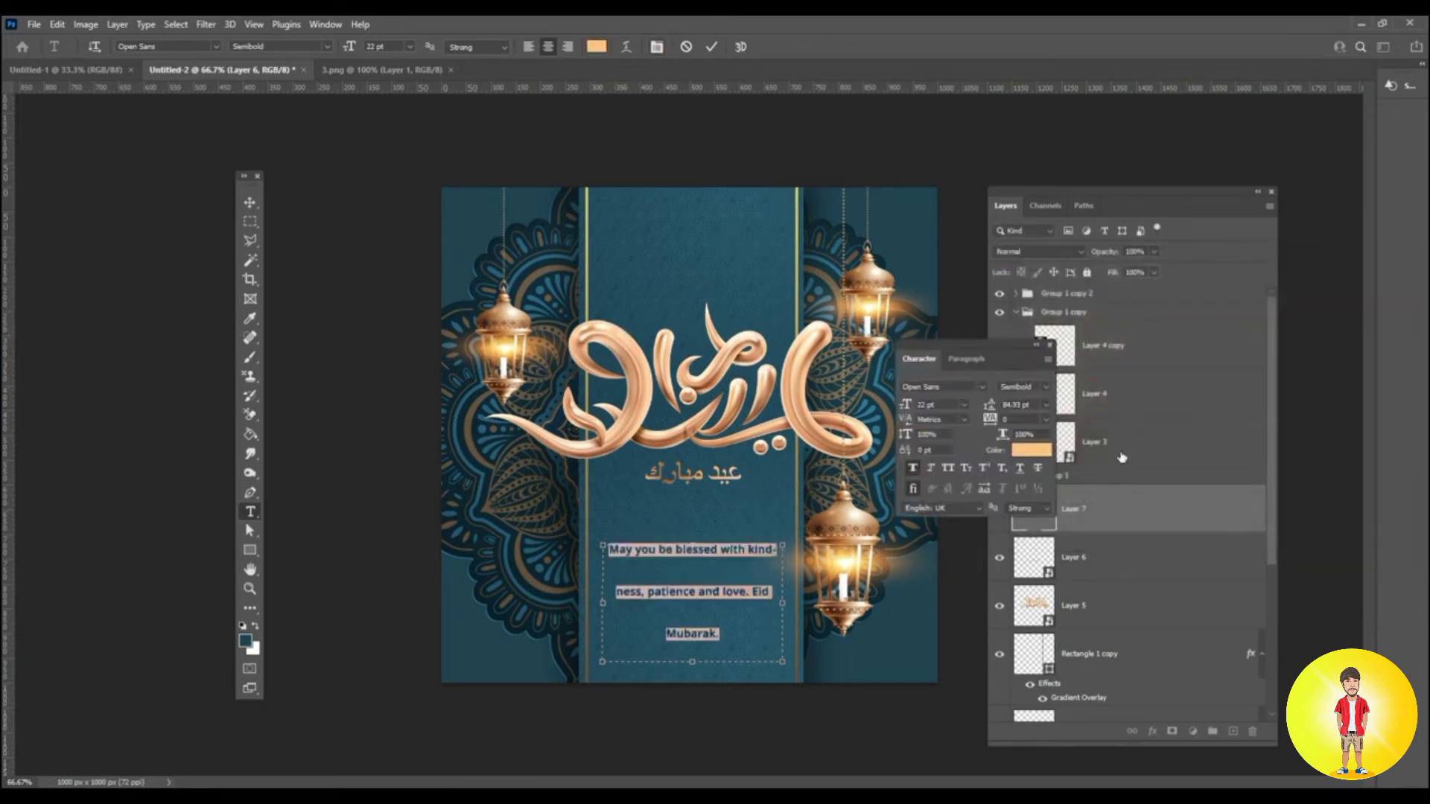
click(1046, 404)
click(1021, 407)
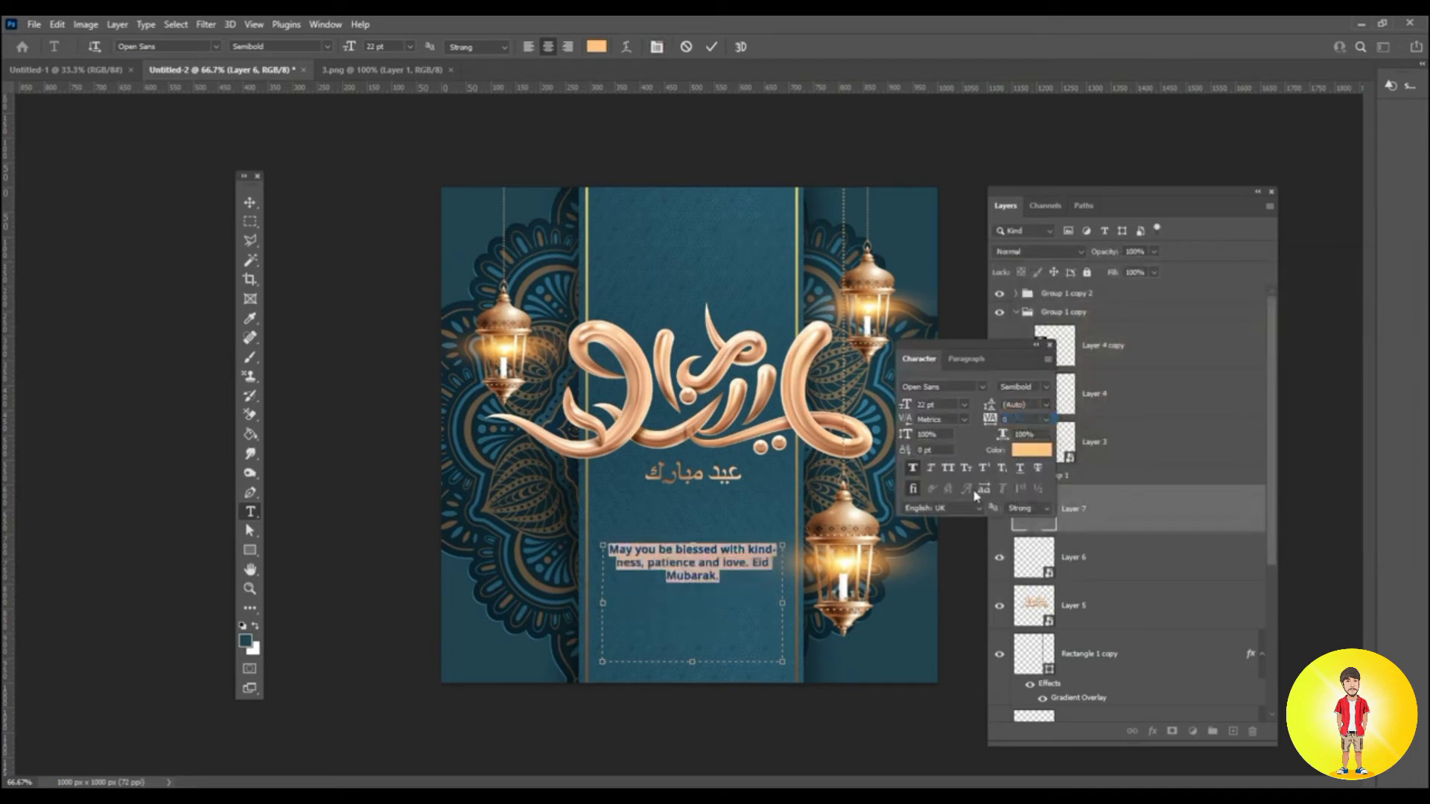
click(914, 470)
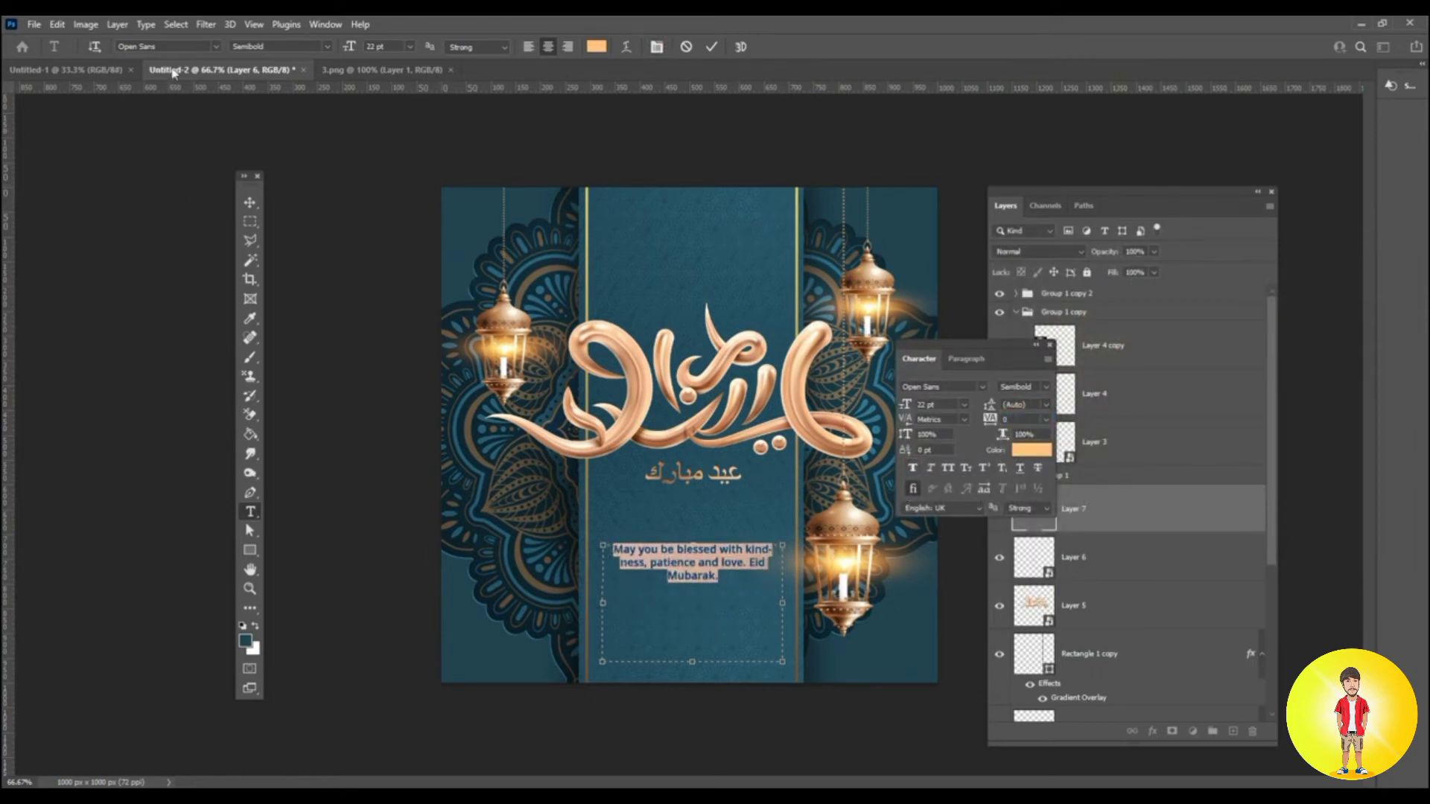
click(250, 202)
Widen the message's text box to about 390 px and change its Open Sans style to Light.
double_click(723, 562)
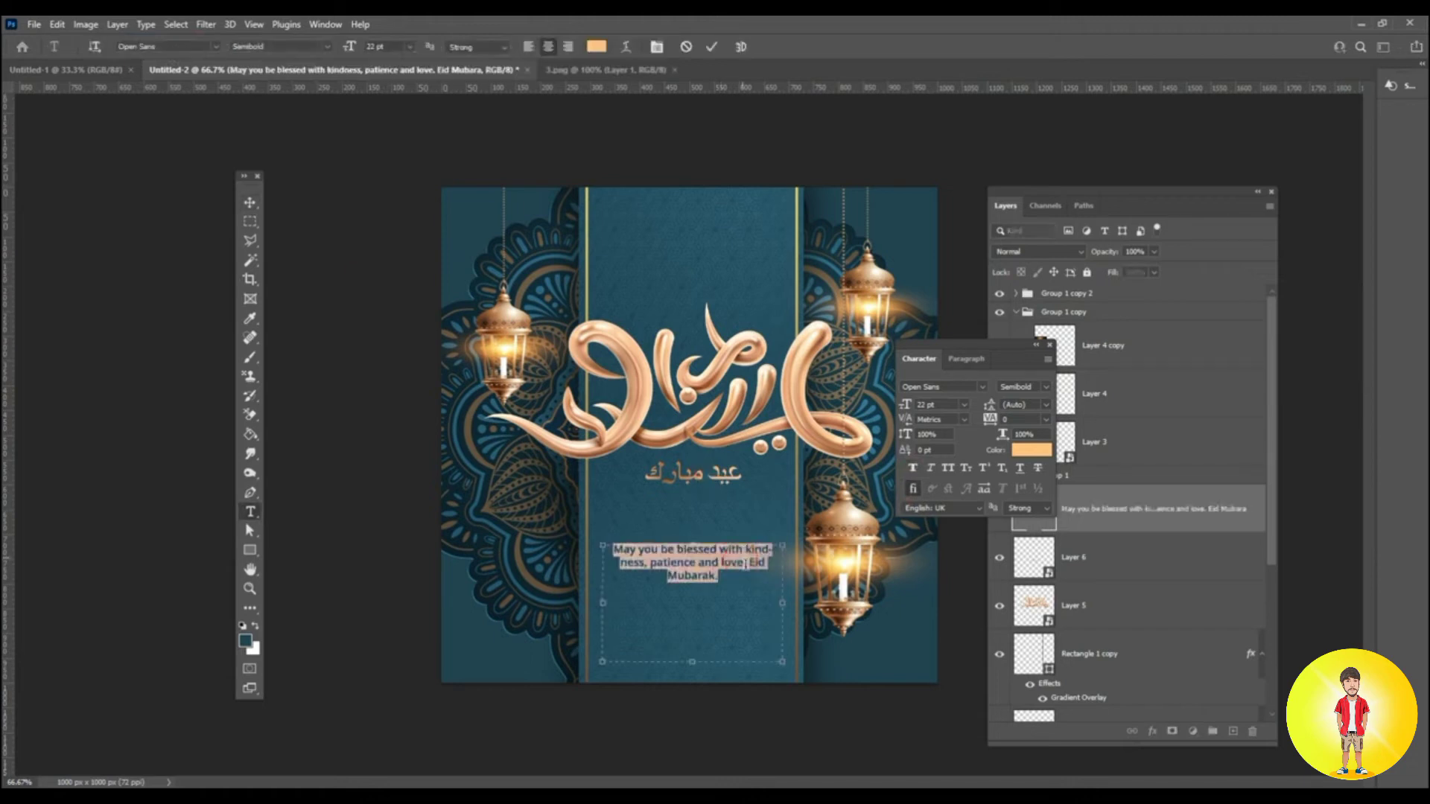
drag(787, 613, 801, 612)
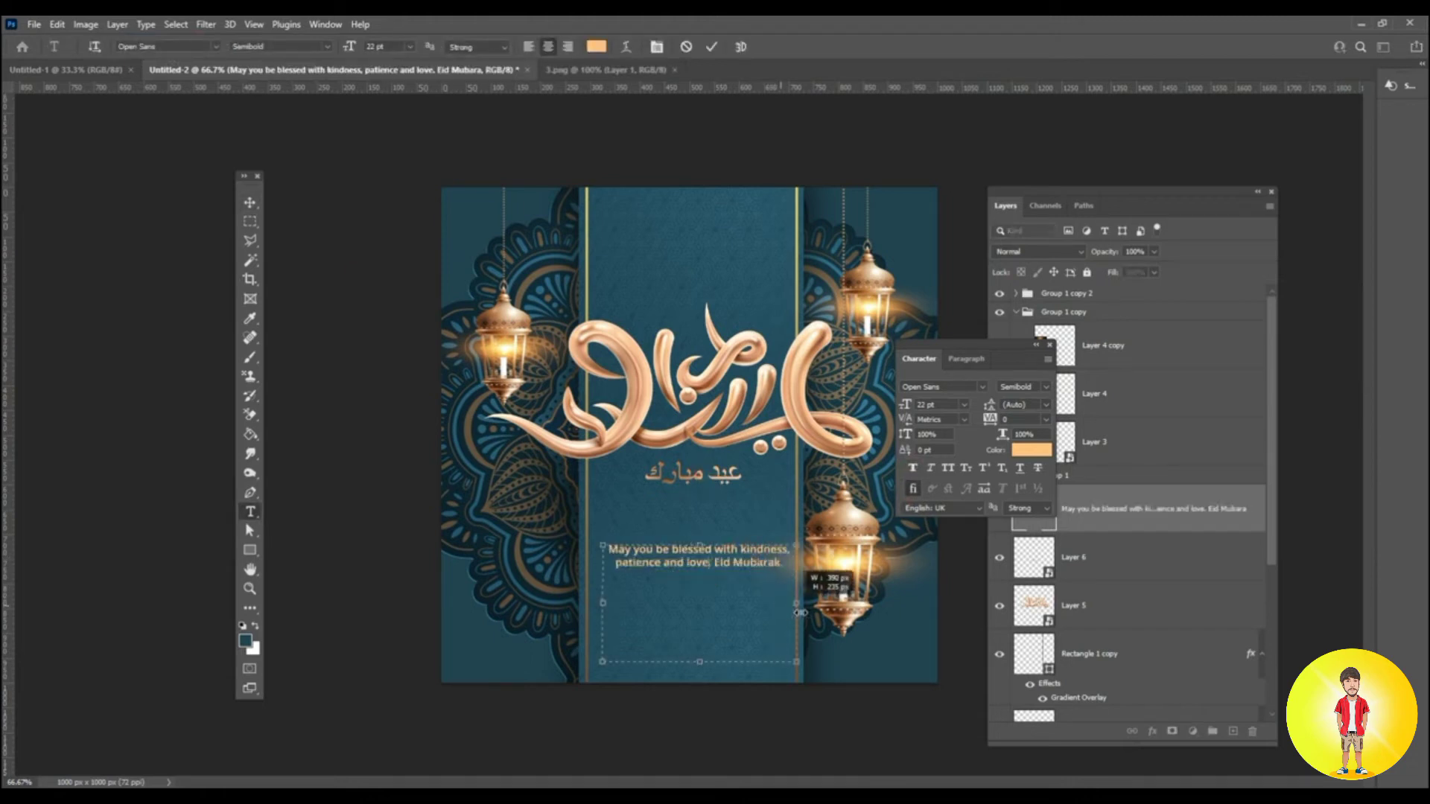
click(279, 46)
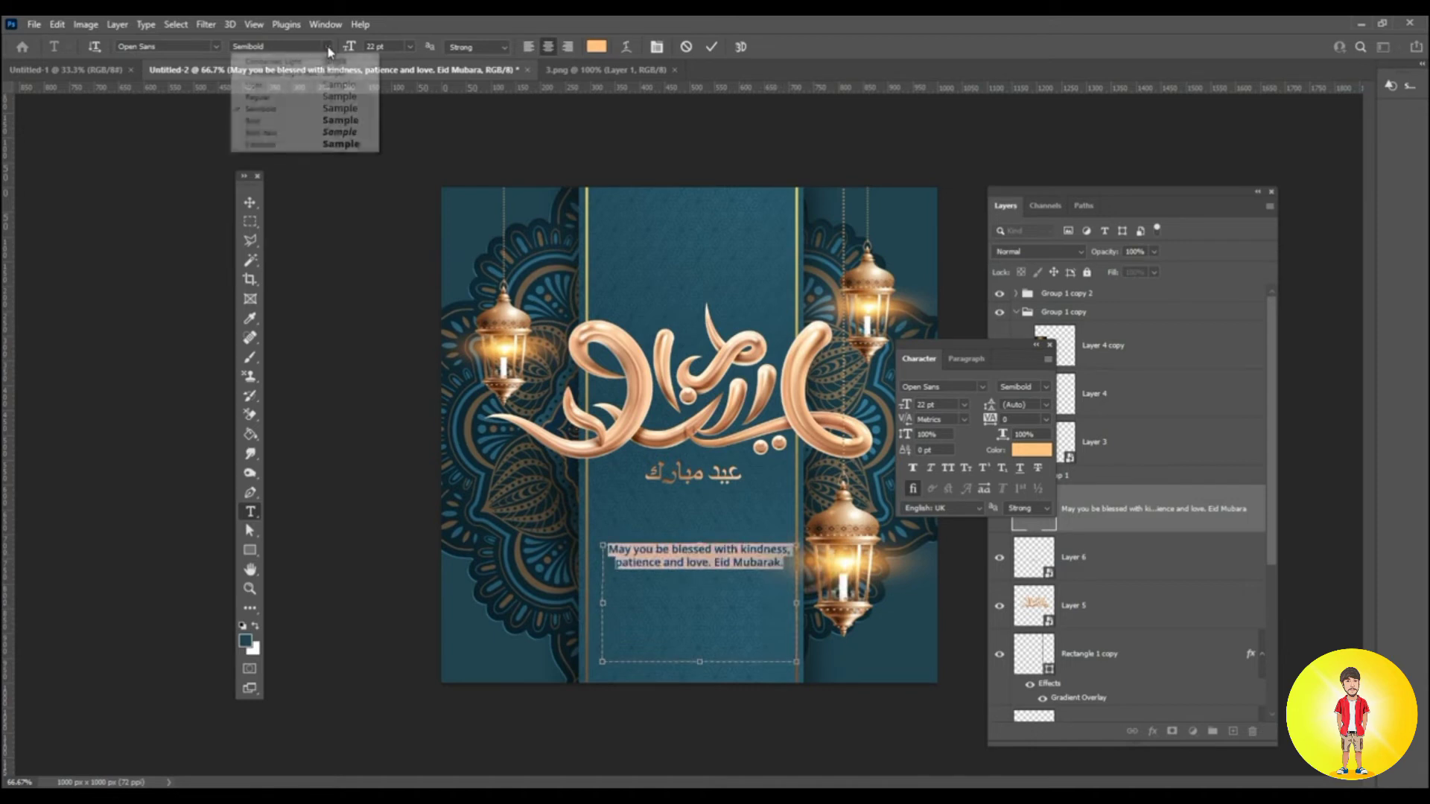
click(298, 64)
click(629, 377)
key(v)
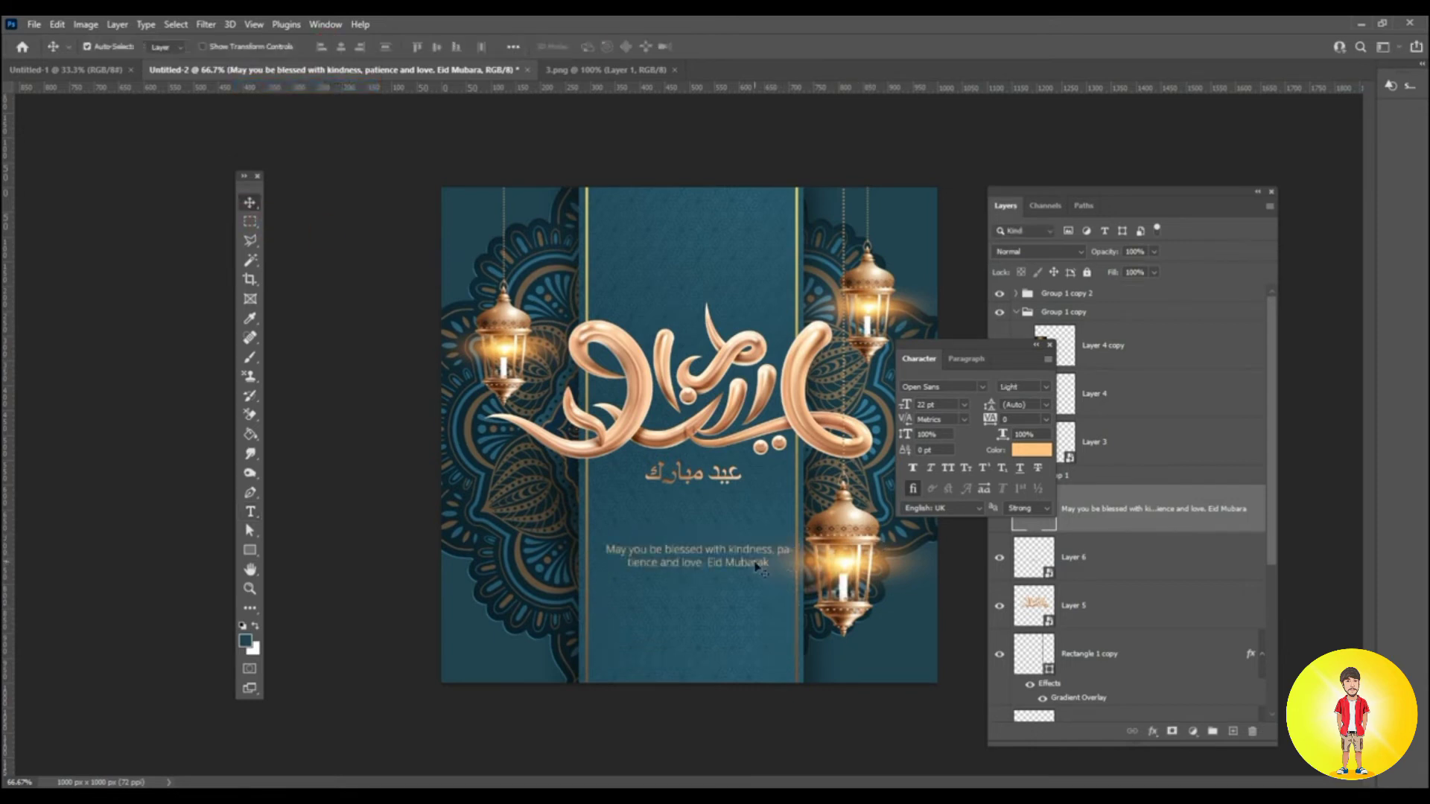
Move the message down near the foot of the strip and start its second line at "patience".
drag(733, 566, 745, 630)
double_click(745, 629)
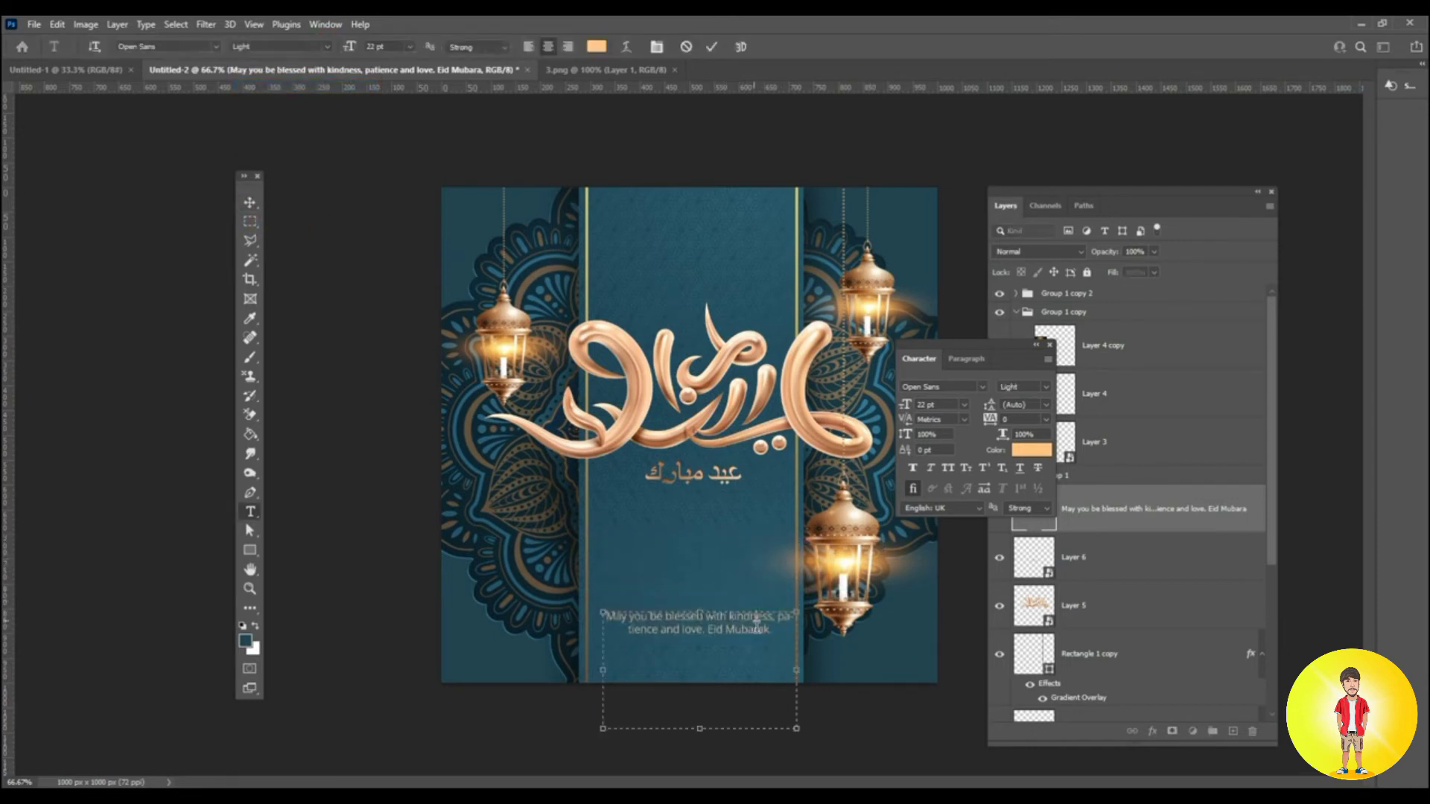
click(857, 668)
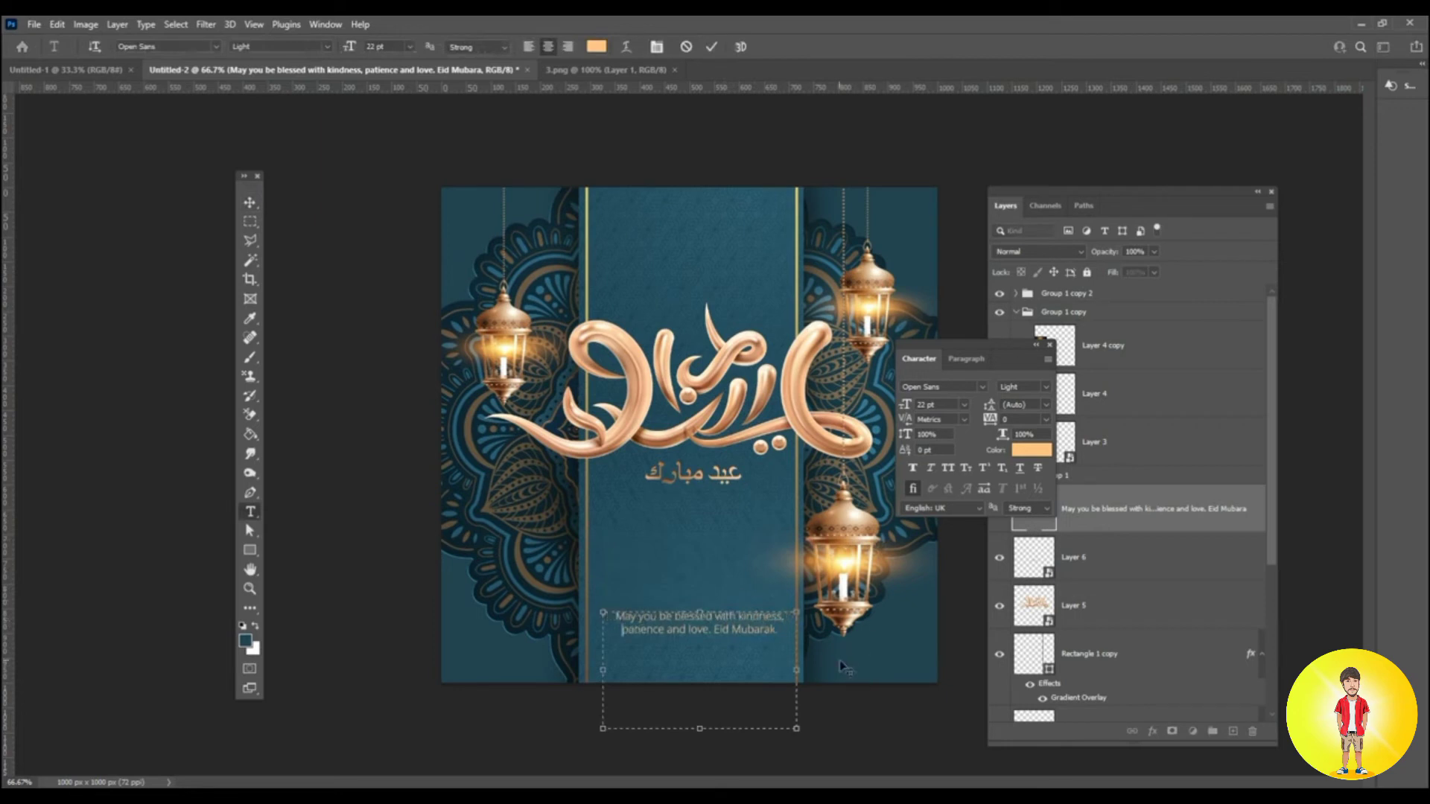
click(249, 204)
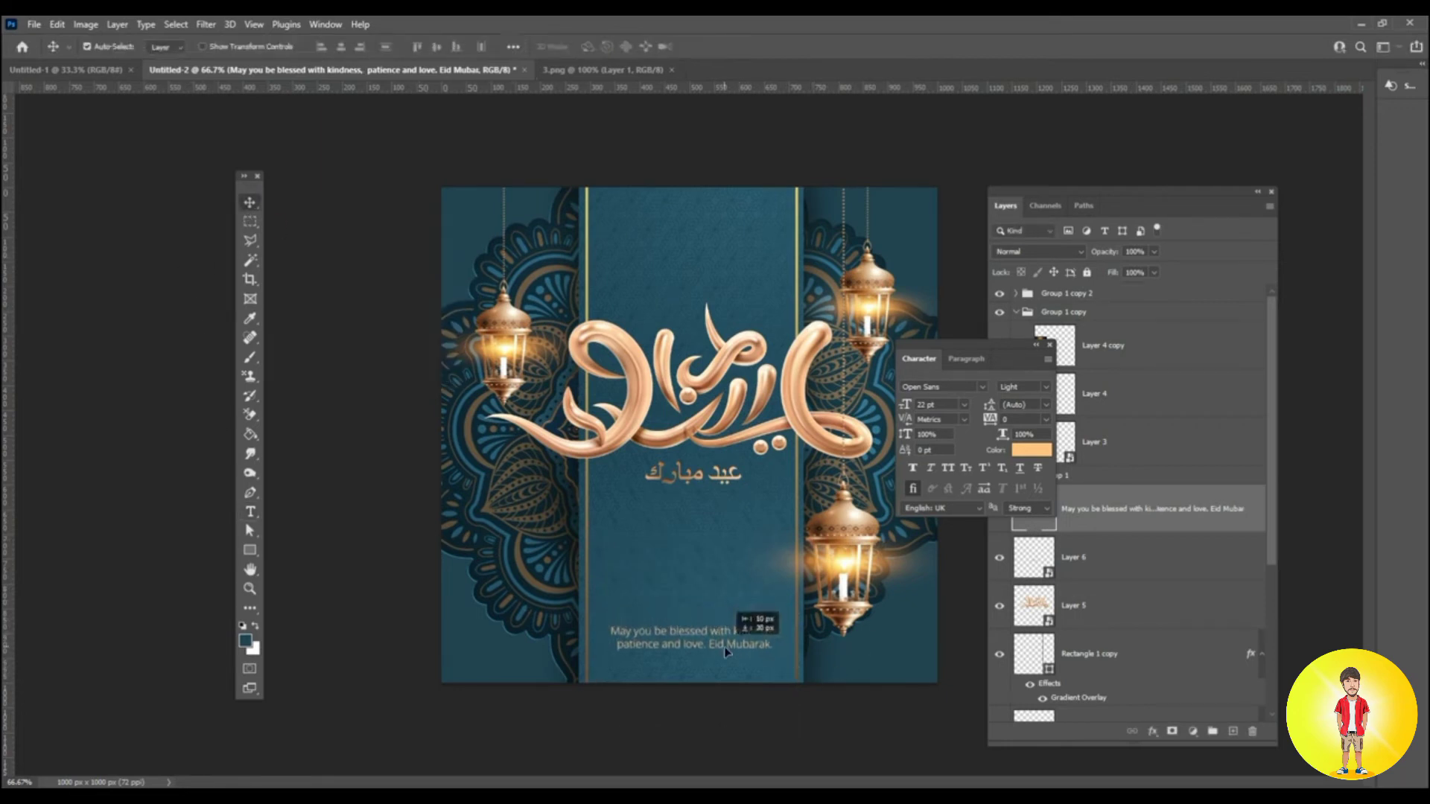
Set the message's font size to 24 pt and nudge it into place at the foot of the strip.
double_click(724, 653)
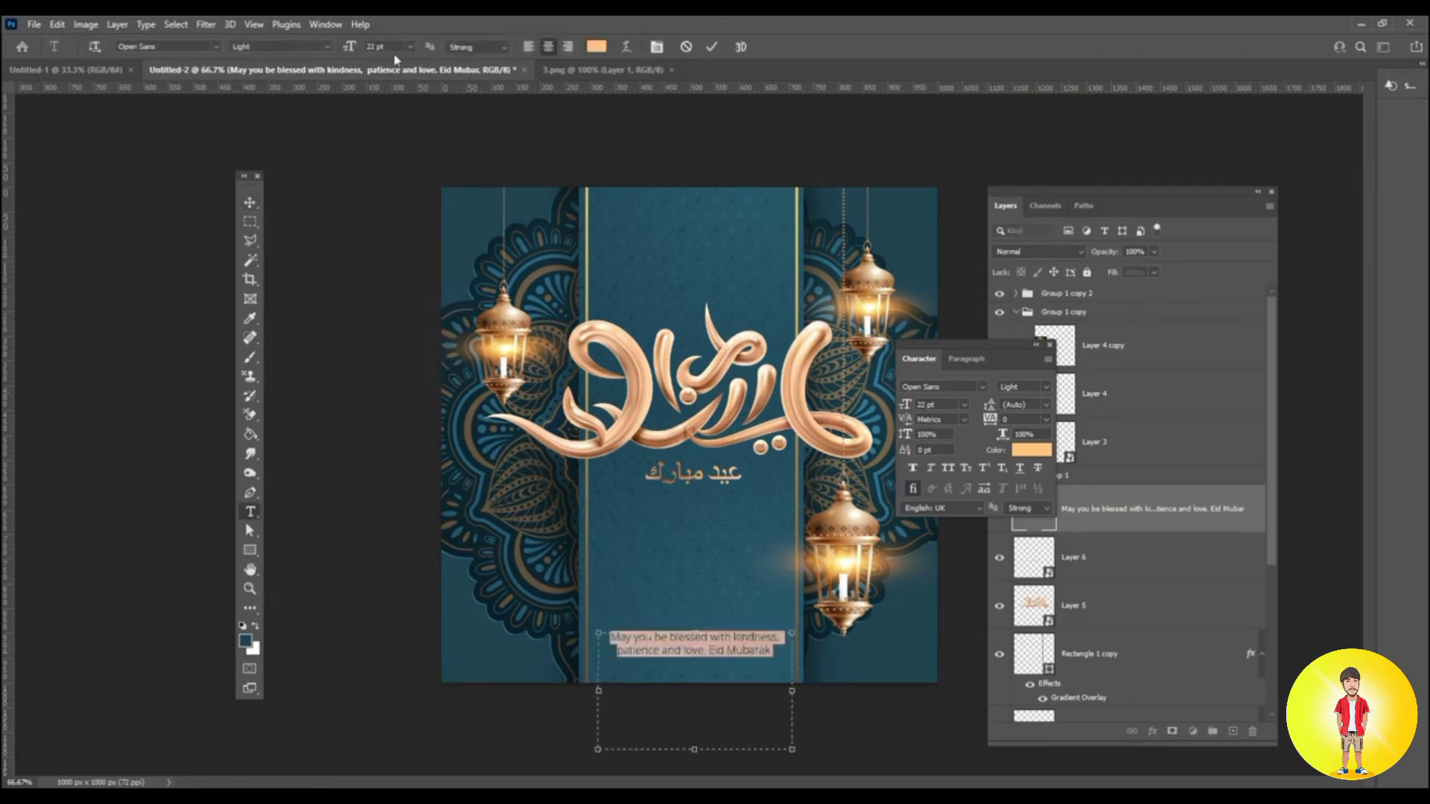
drag(356, 46, 362, 47)
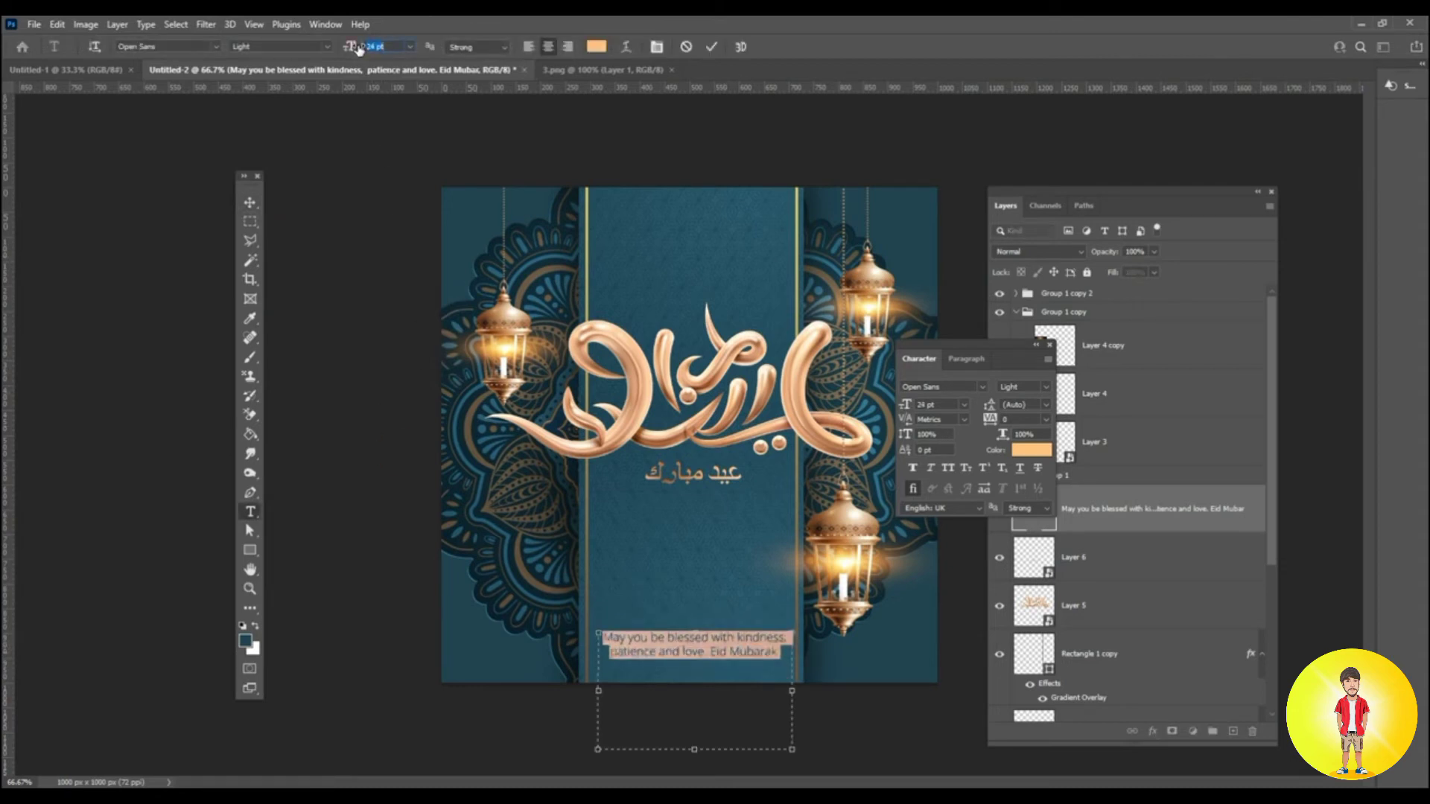
click(250, 202)
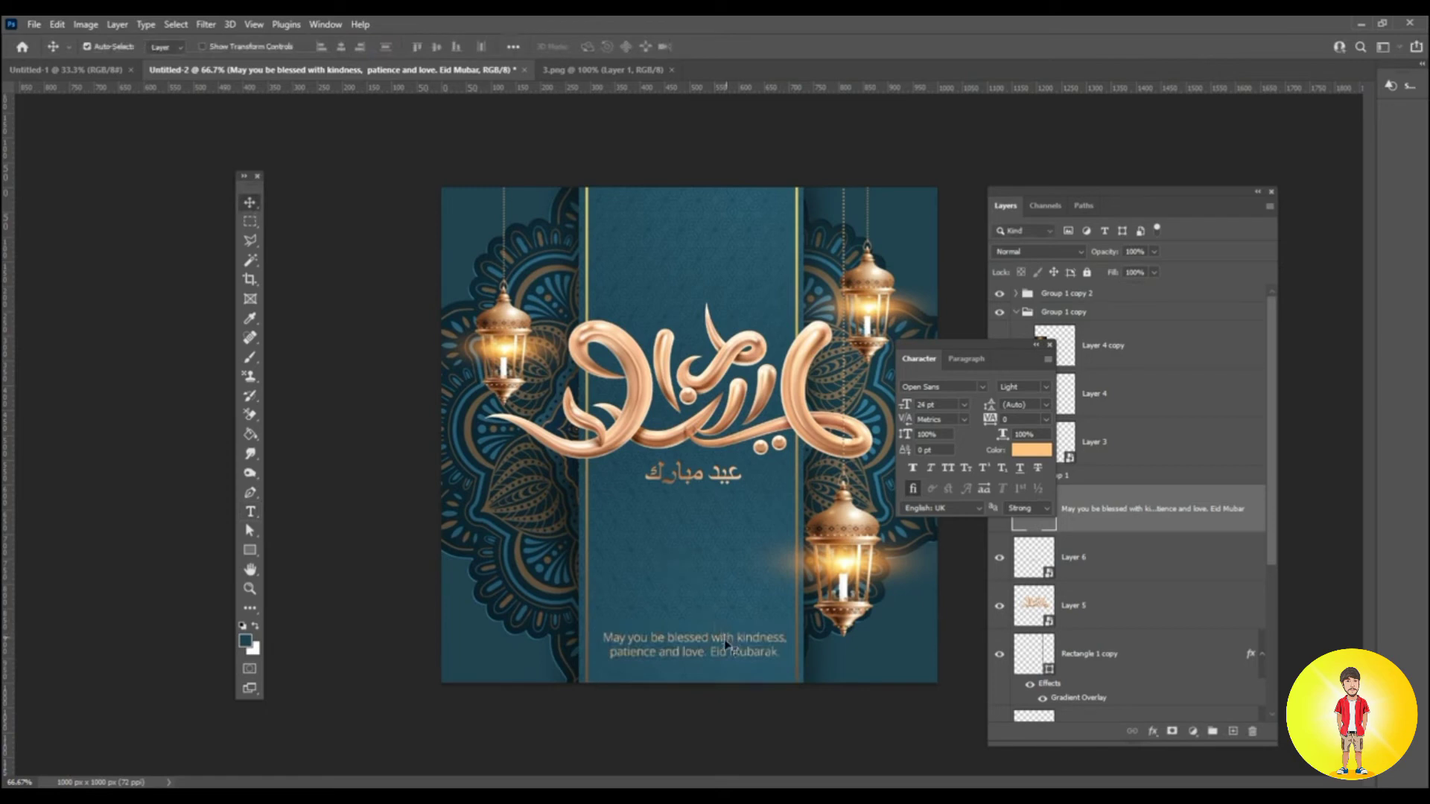
drag(724, 639, 726, 642)
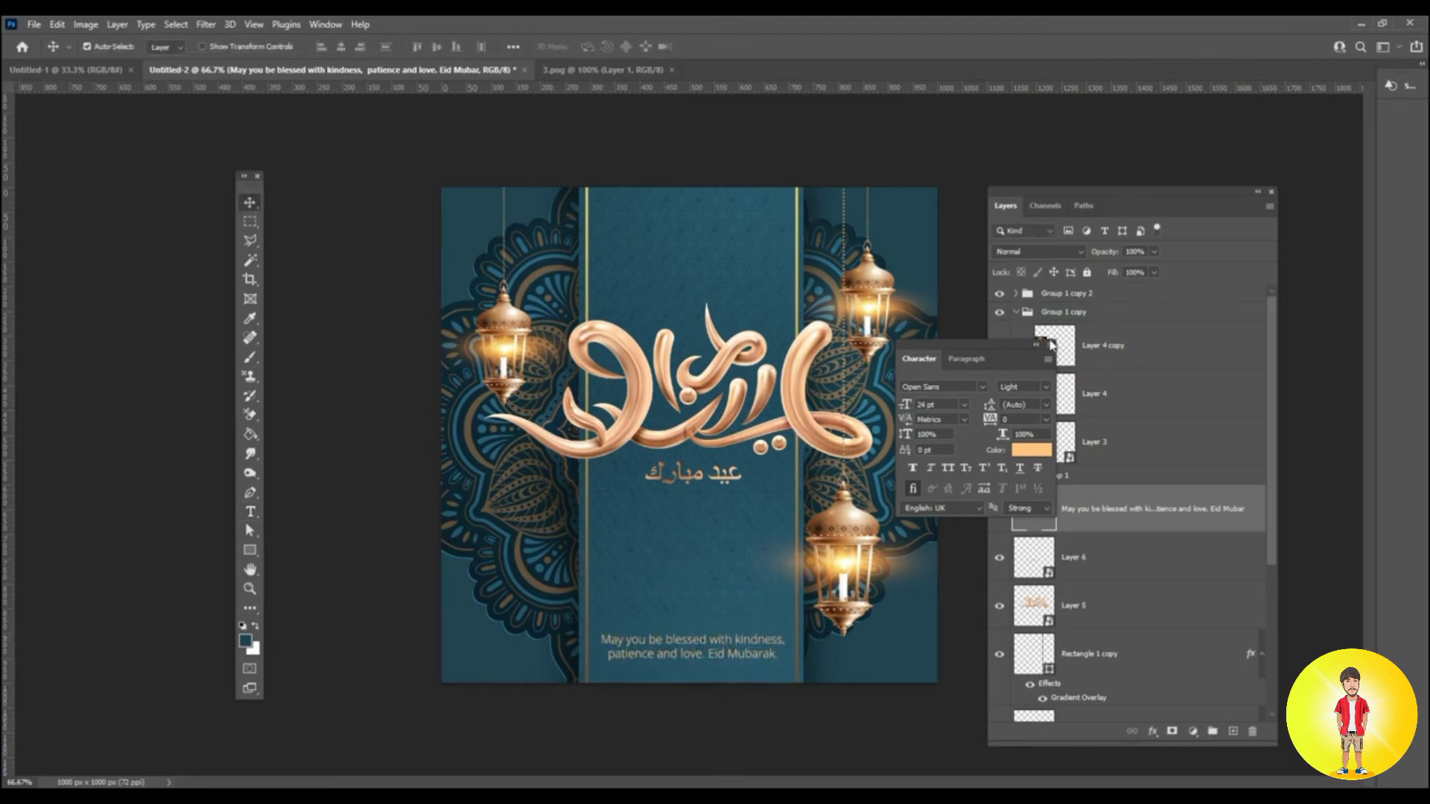
Close the character settings, collapse the expanded lantern group and move the English message slightly up the strip.
click(1050, 344)
click(1016, 312)
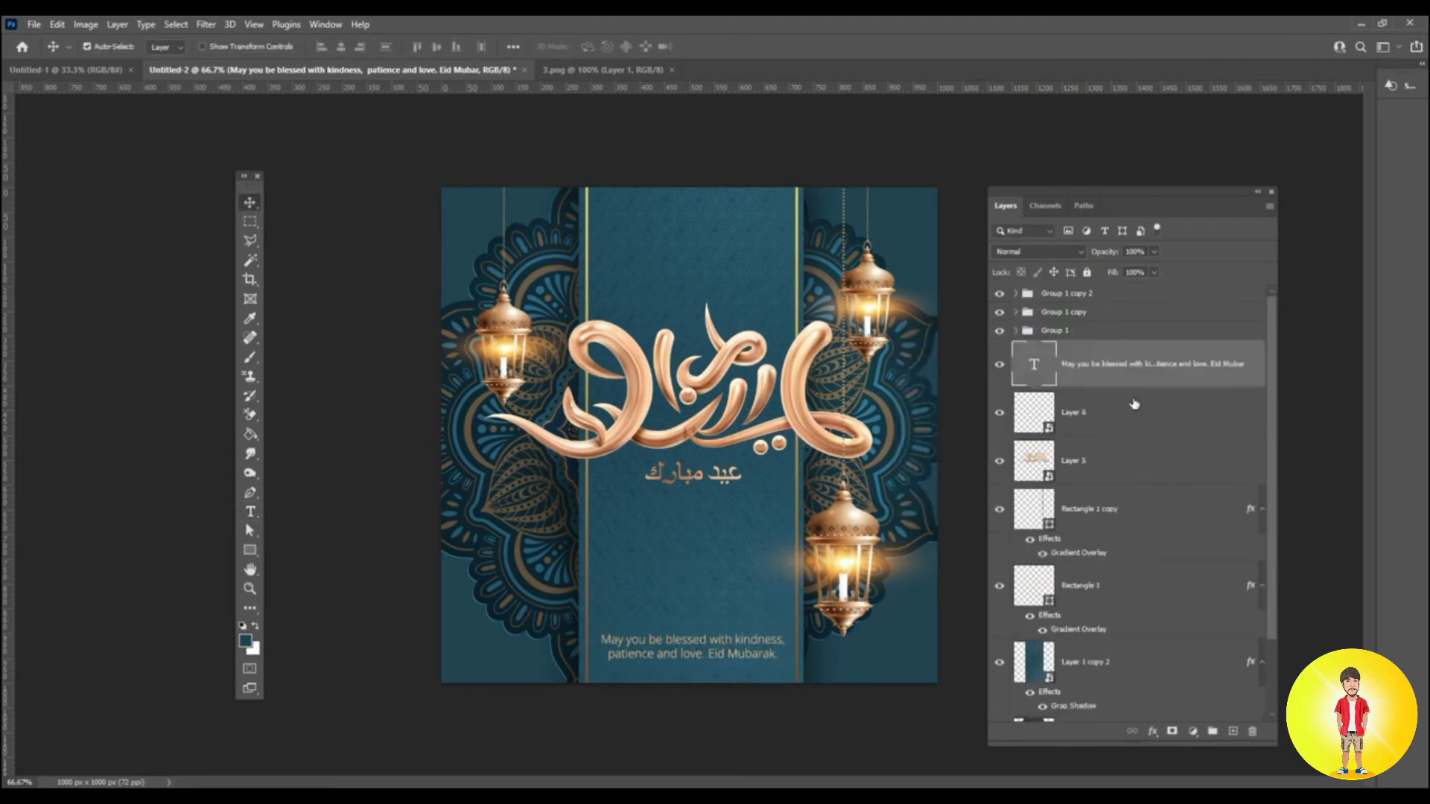
click(1082, 294)
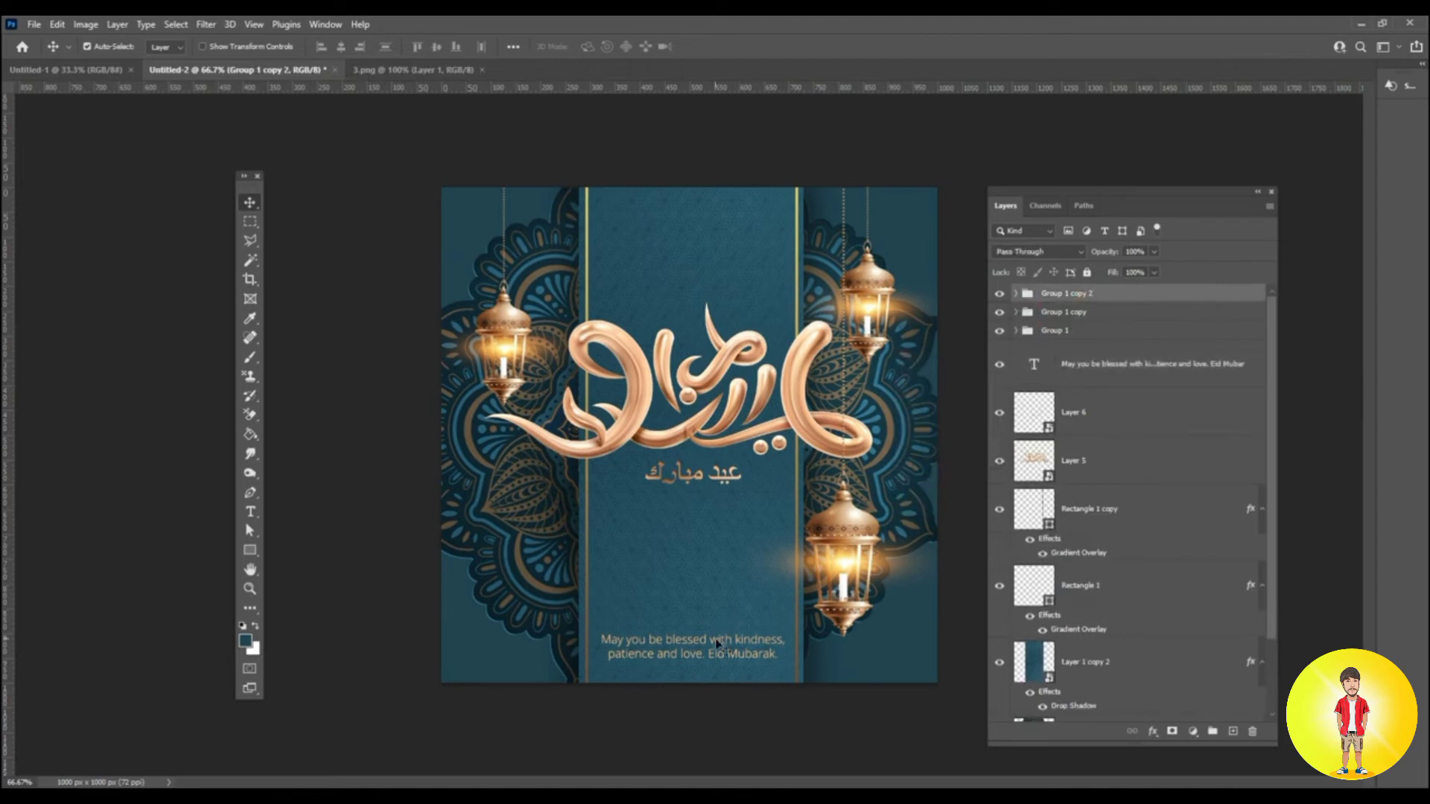
drag(719, 642, 721, 608)
Select the topmost lantern group, close the 3.png document and open the video file 7.mp4.
click(1114, 295)
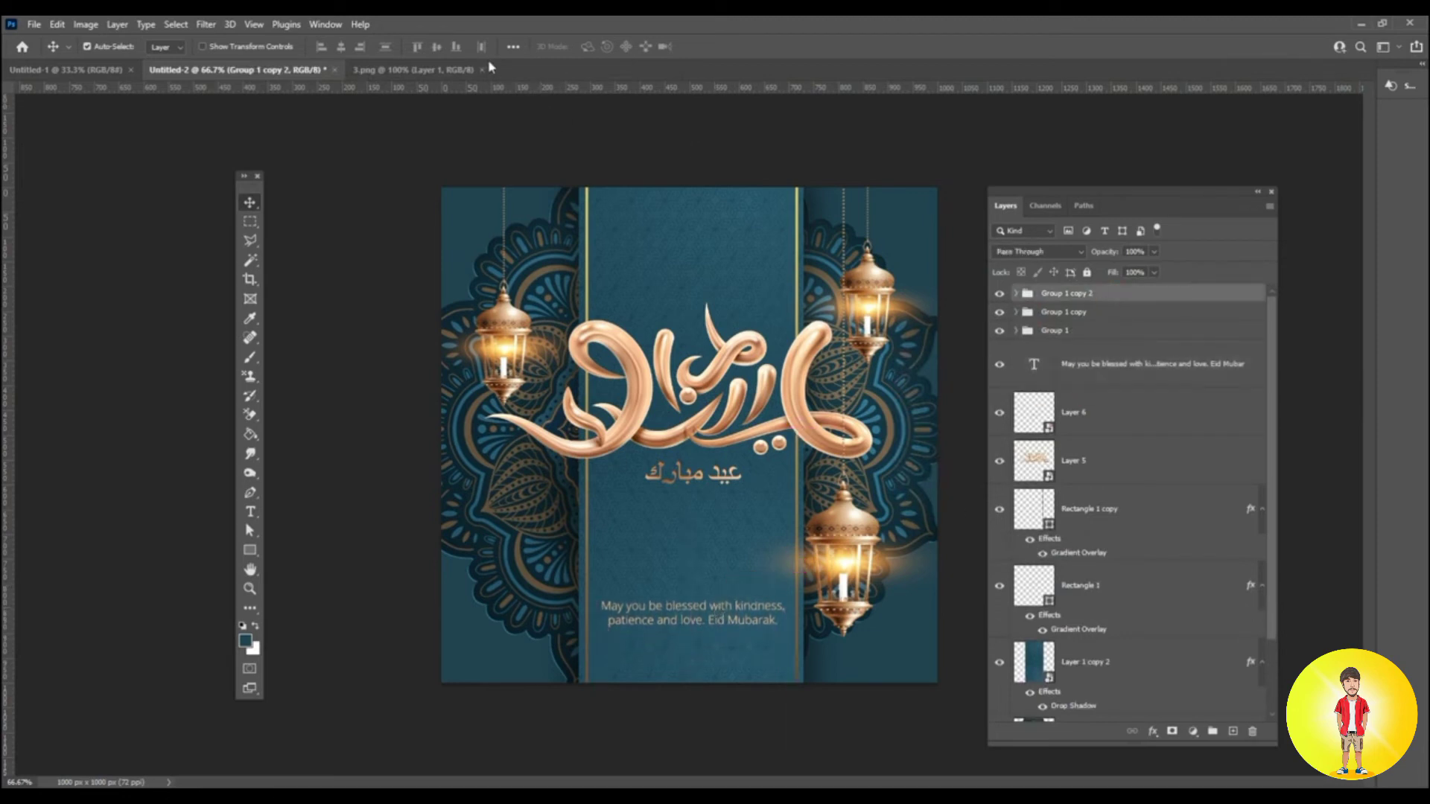
click(33, 23)
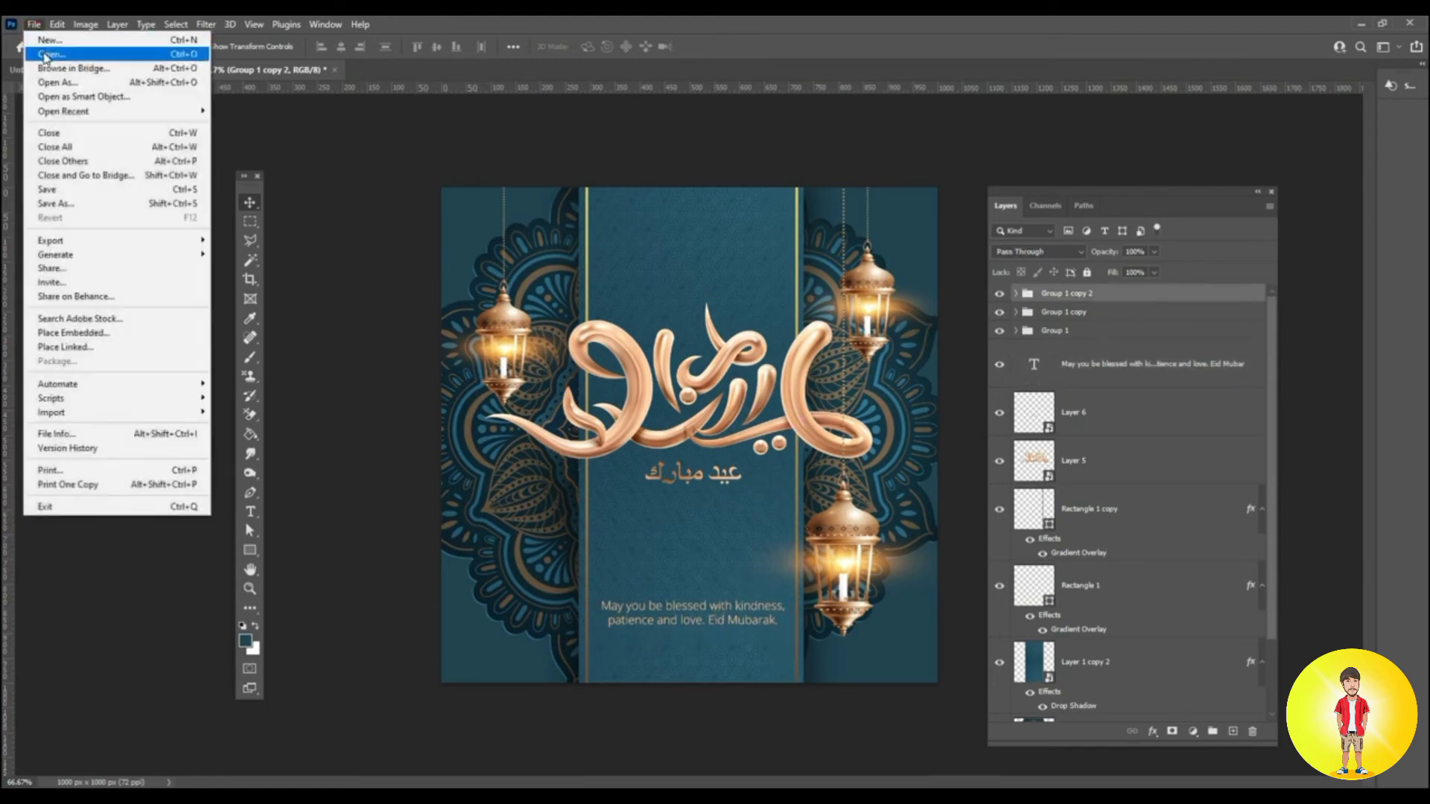
click(46, 55)
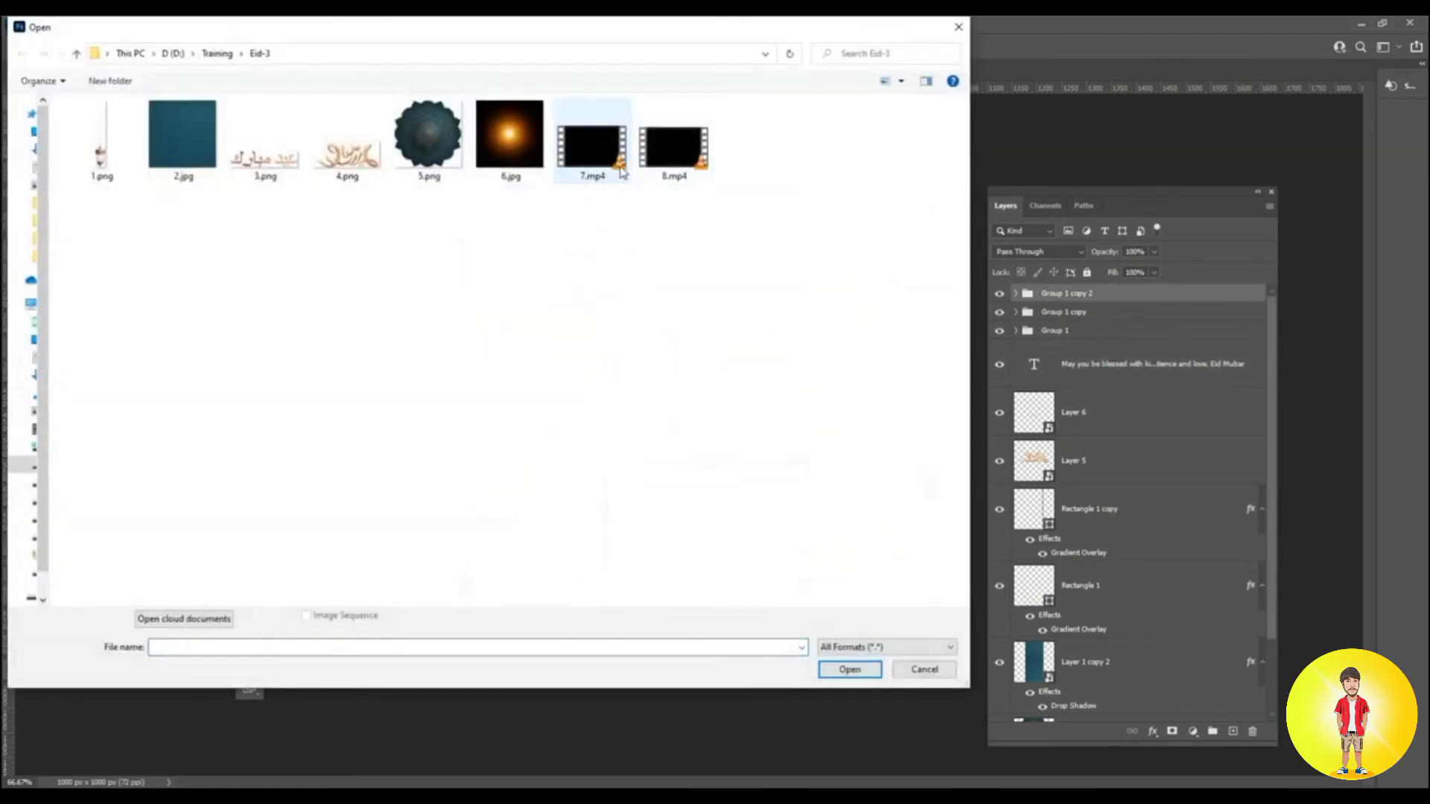
double_click(593, 146)
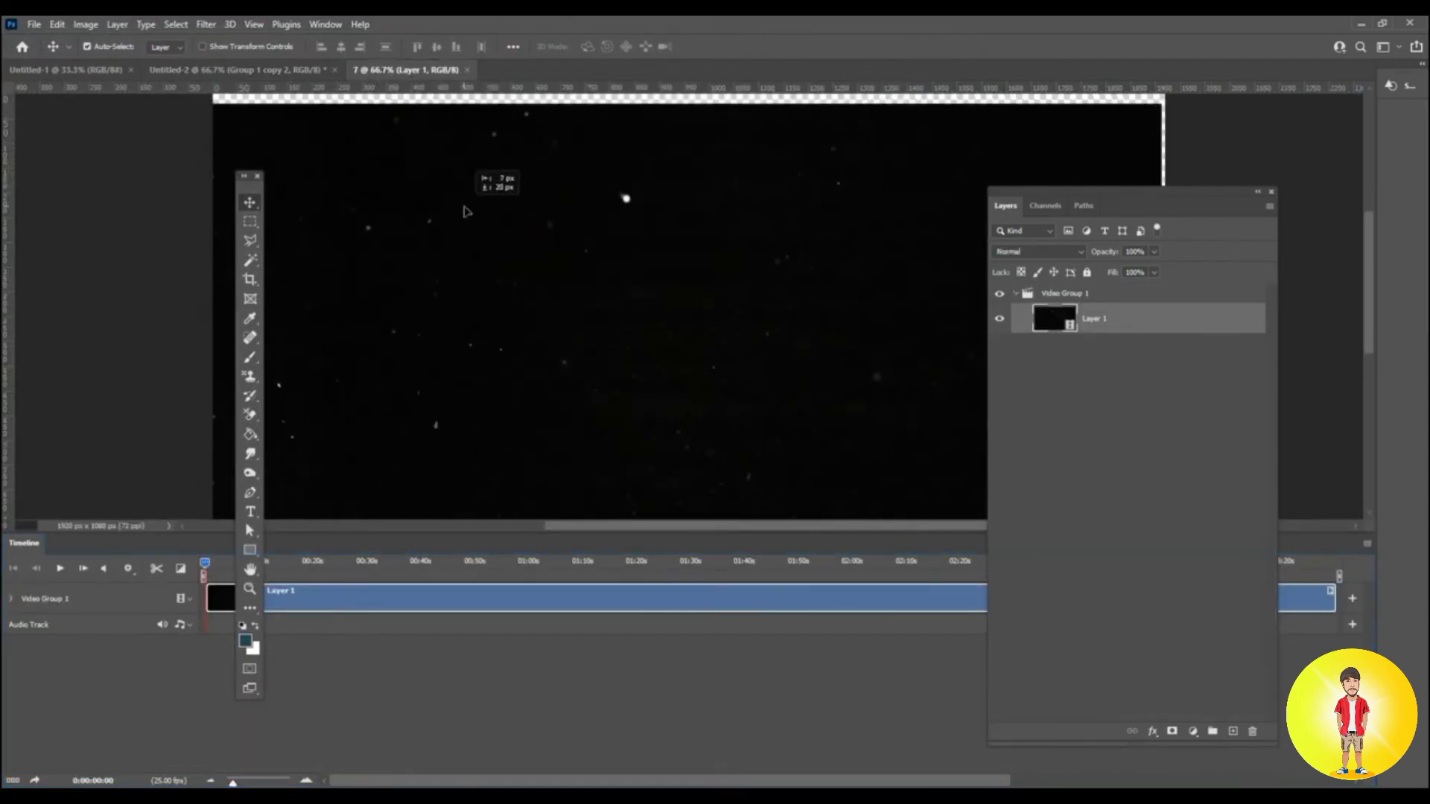
Hide the timeline and copy the particle video into the Eid design as the topmost layer, covering the canvas.
click(278, 71)
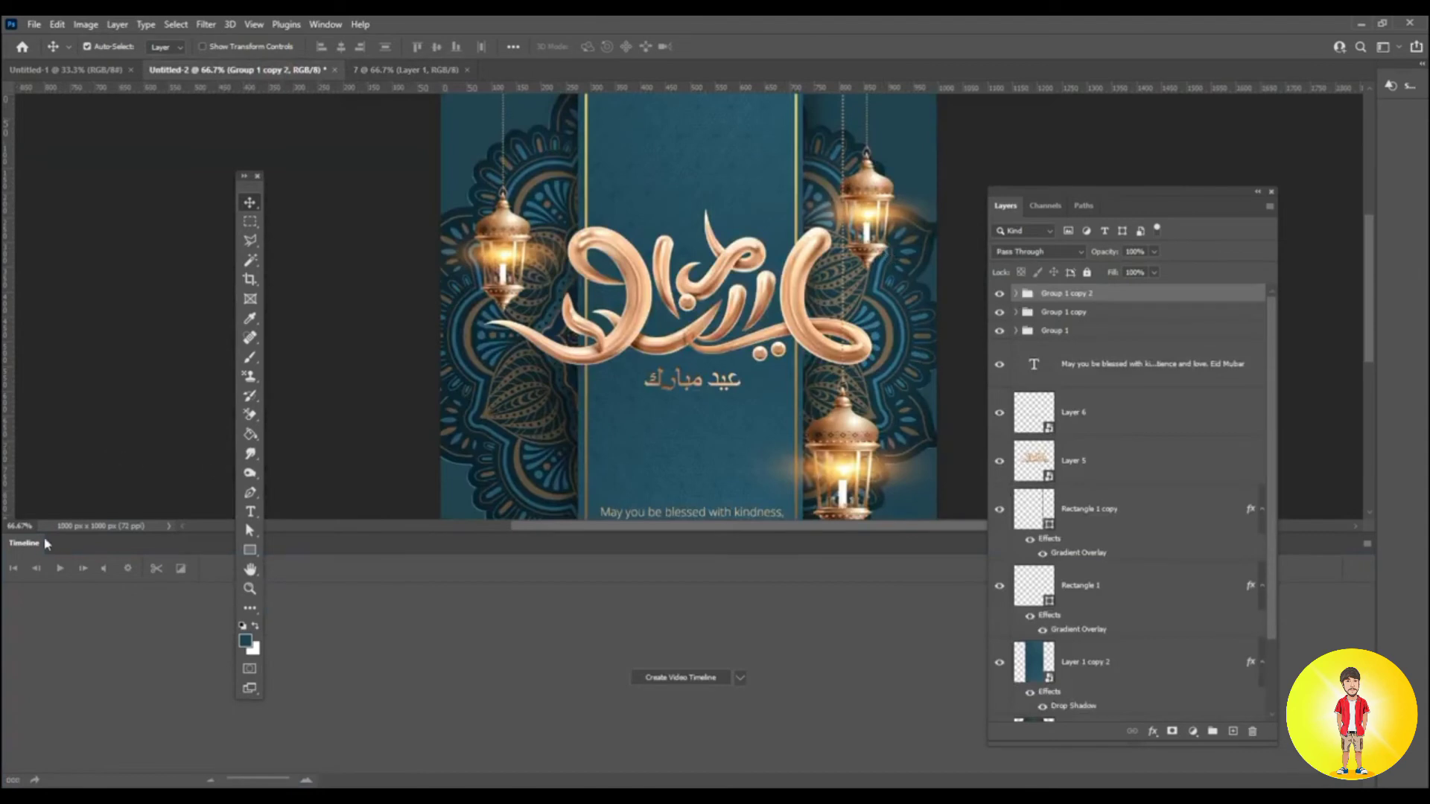
right_click(45, 545)
click(61, 551)
click(451, 72)
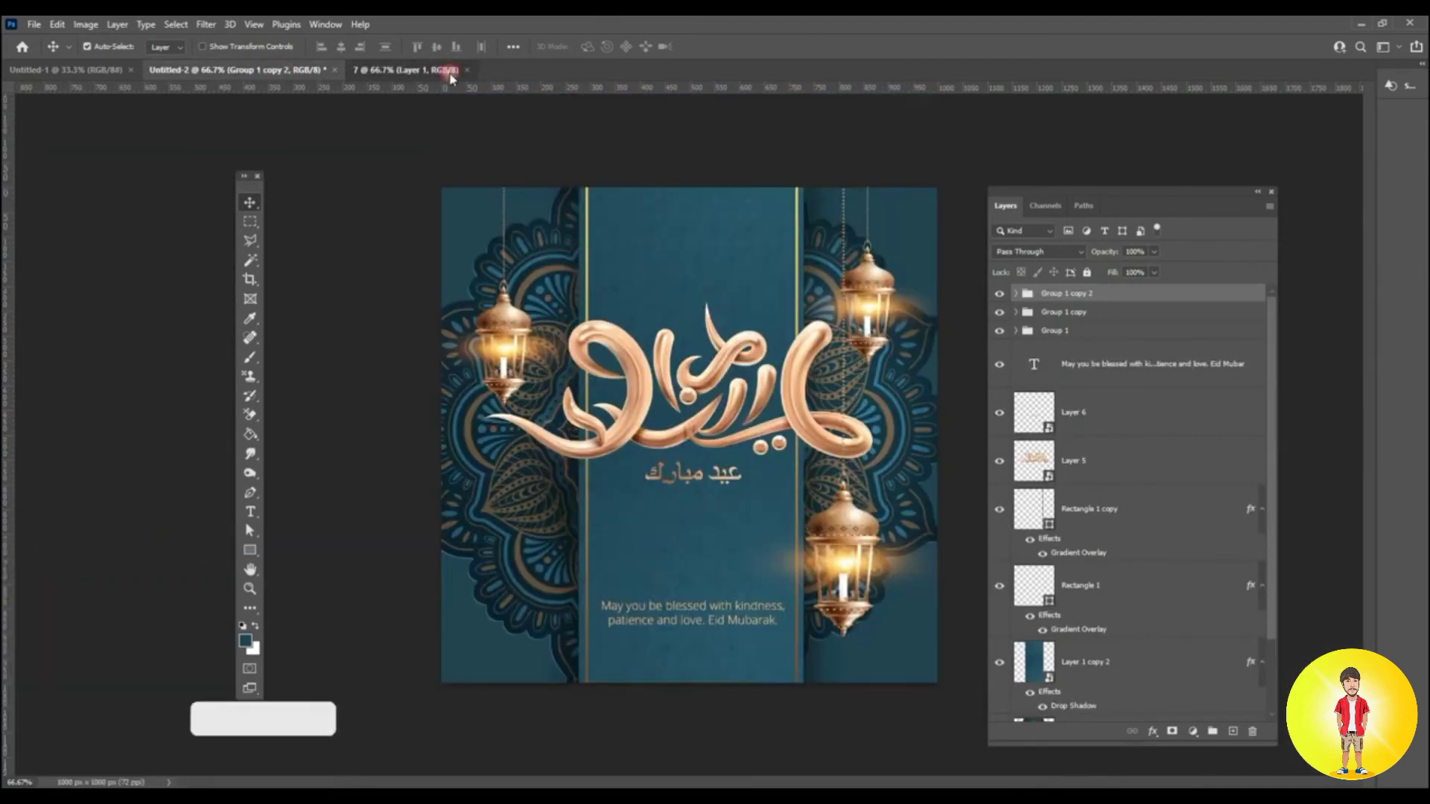
click(288, 71)
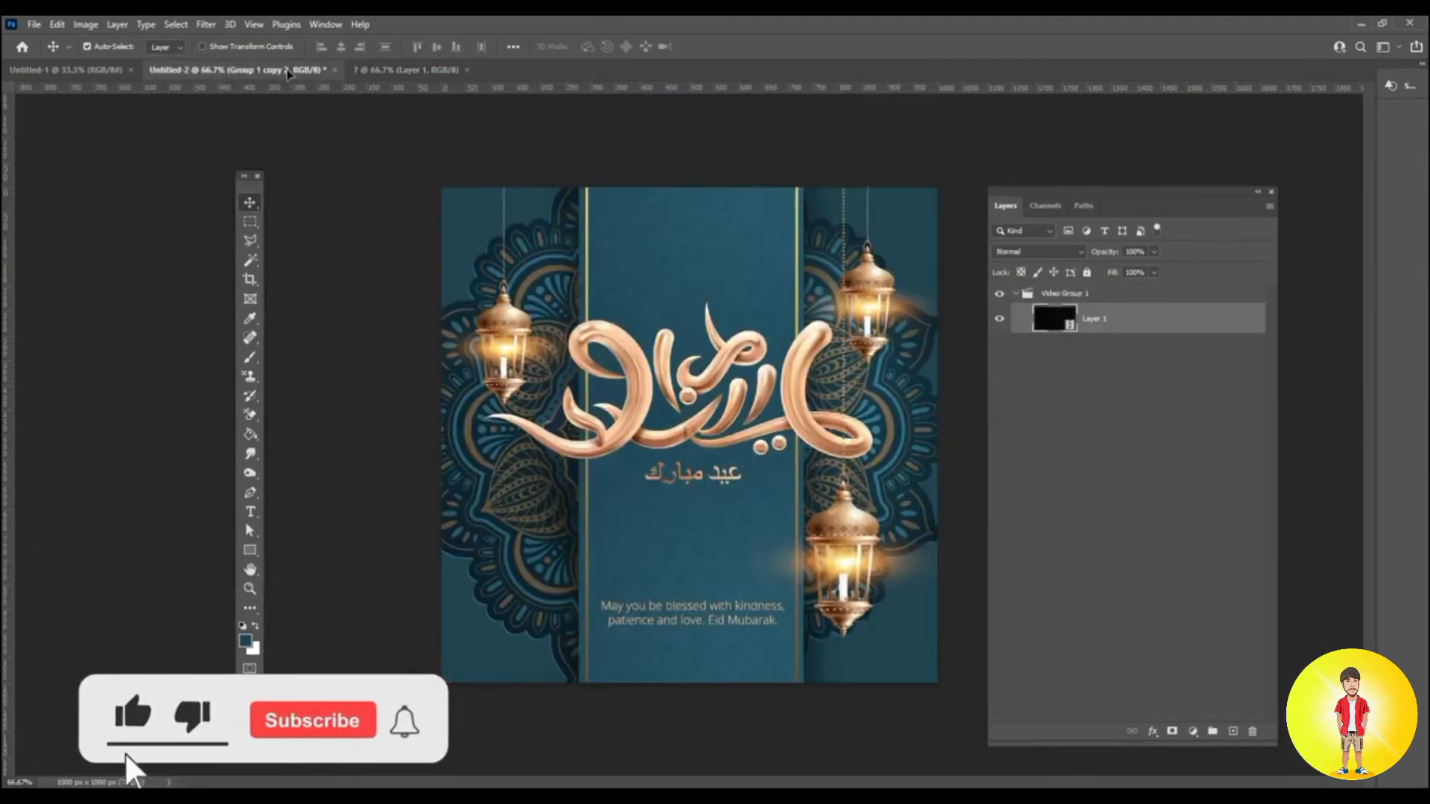
drag(288, 71, 666, 298)
drag(712, 353, 684, 506)
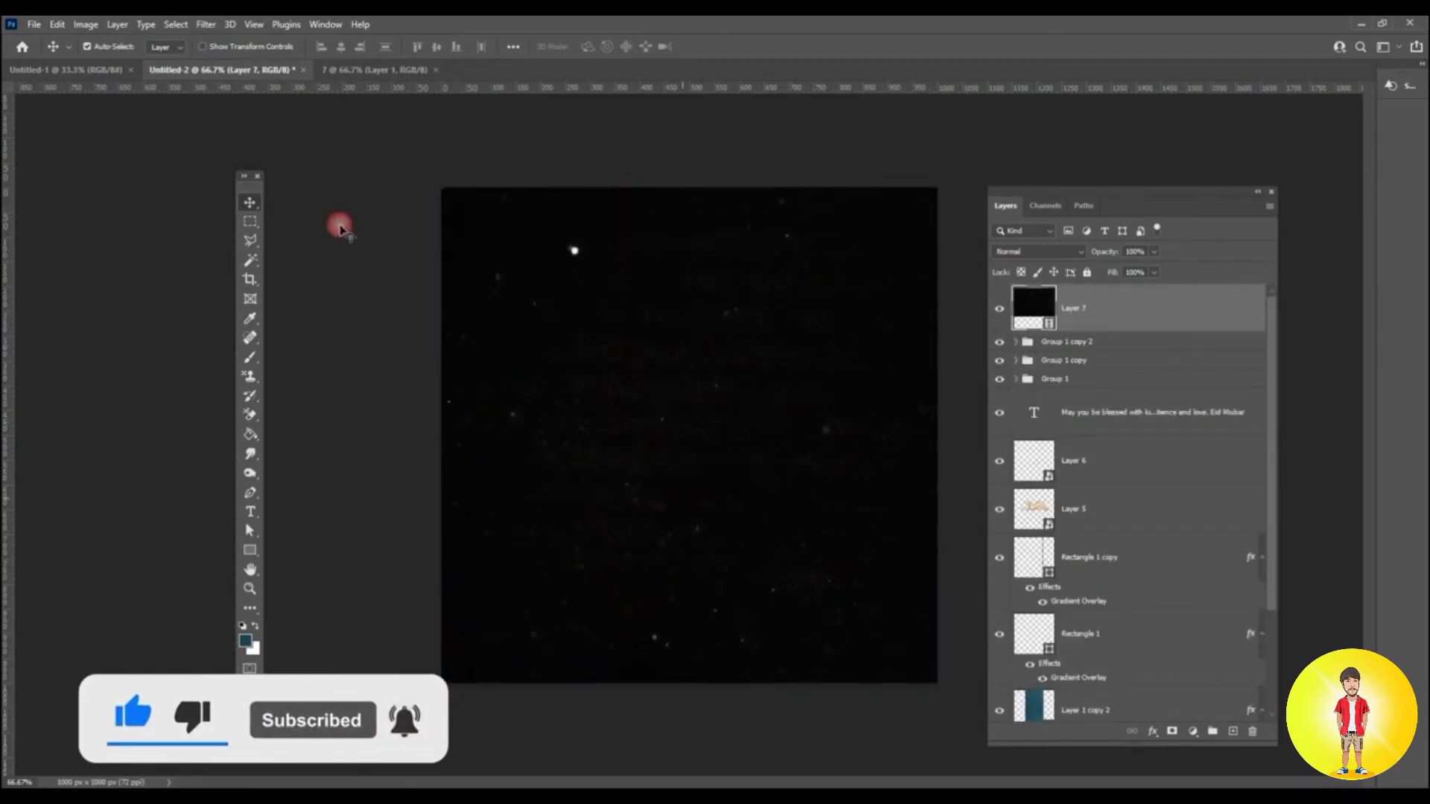
click(325, 24)
mouse_move(341, 56)
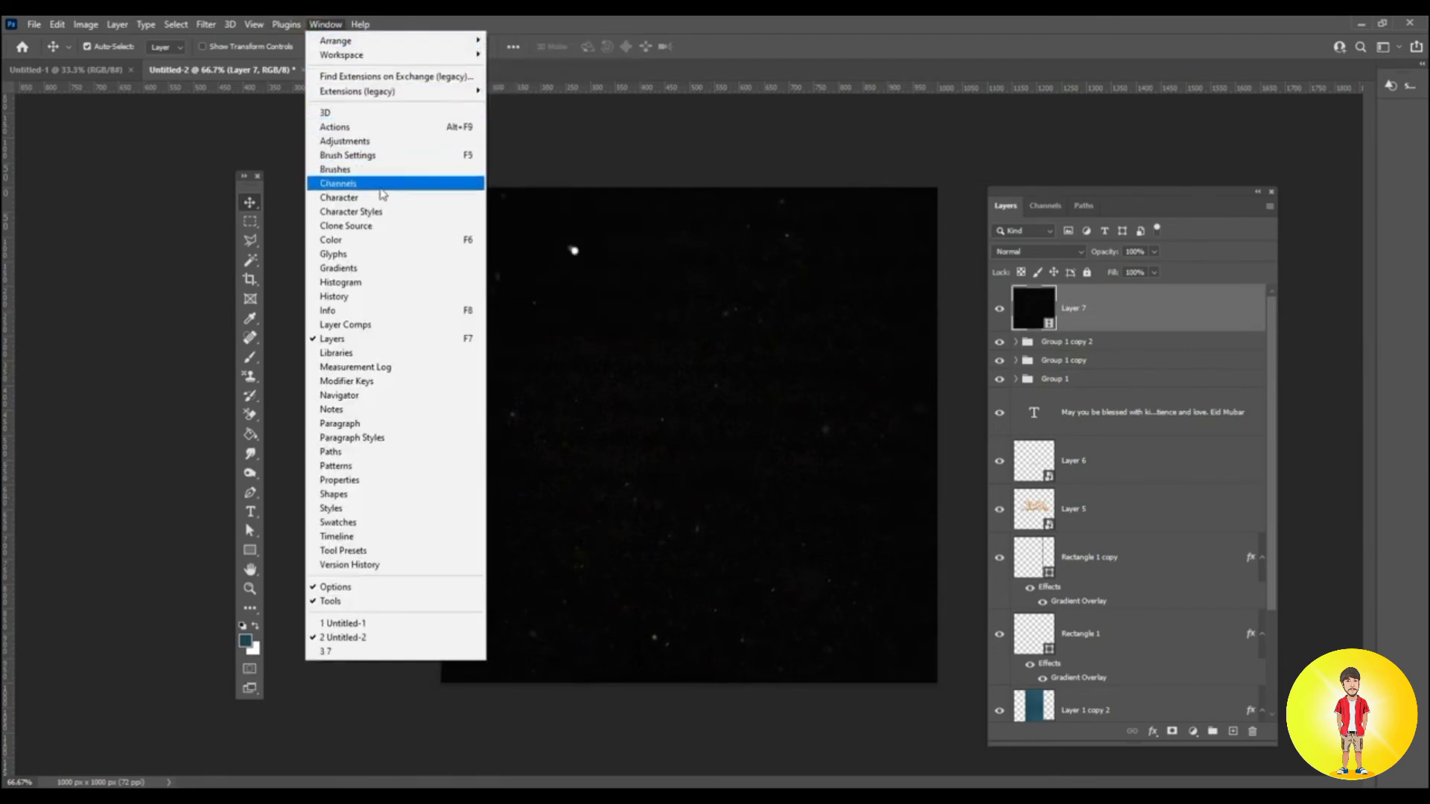
click(762, 48)
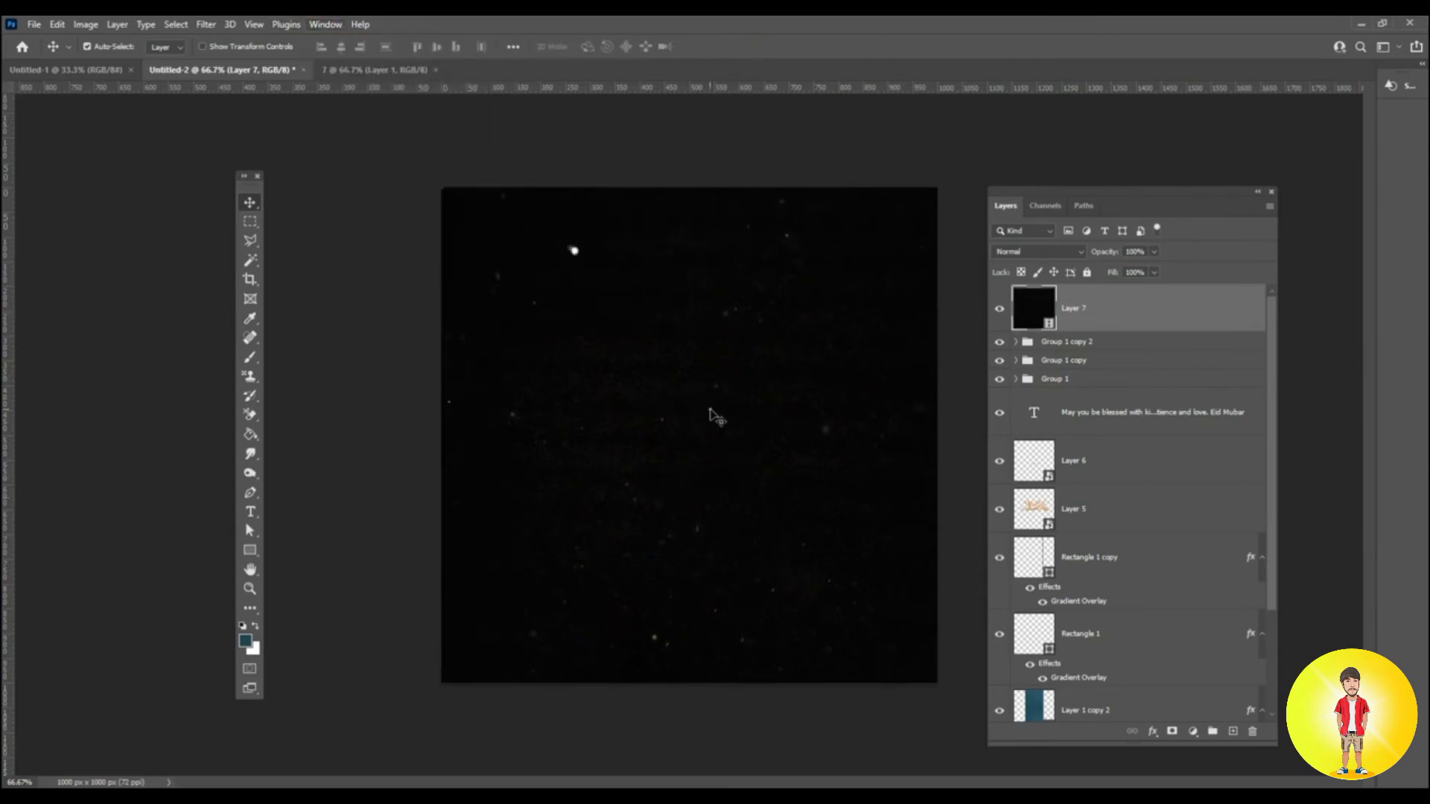
Adjust the position of the particle video over the canvas and set its blend mode to Screen.
drag(710, 409, 709, 386)
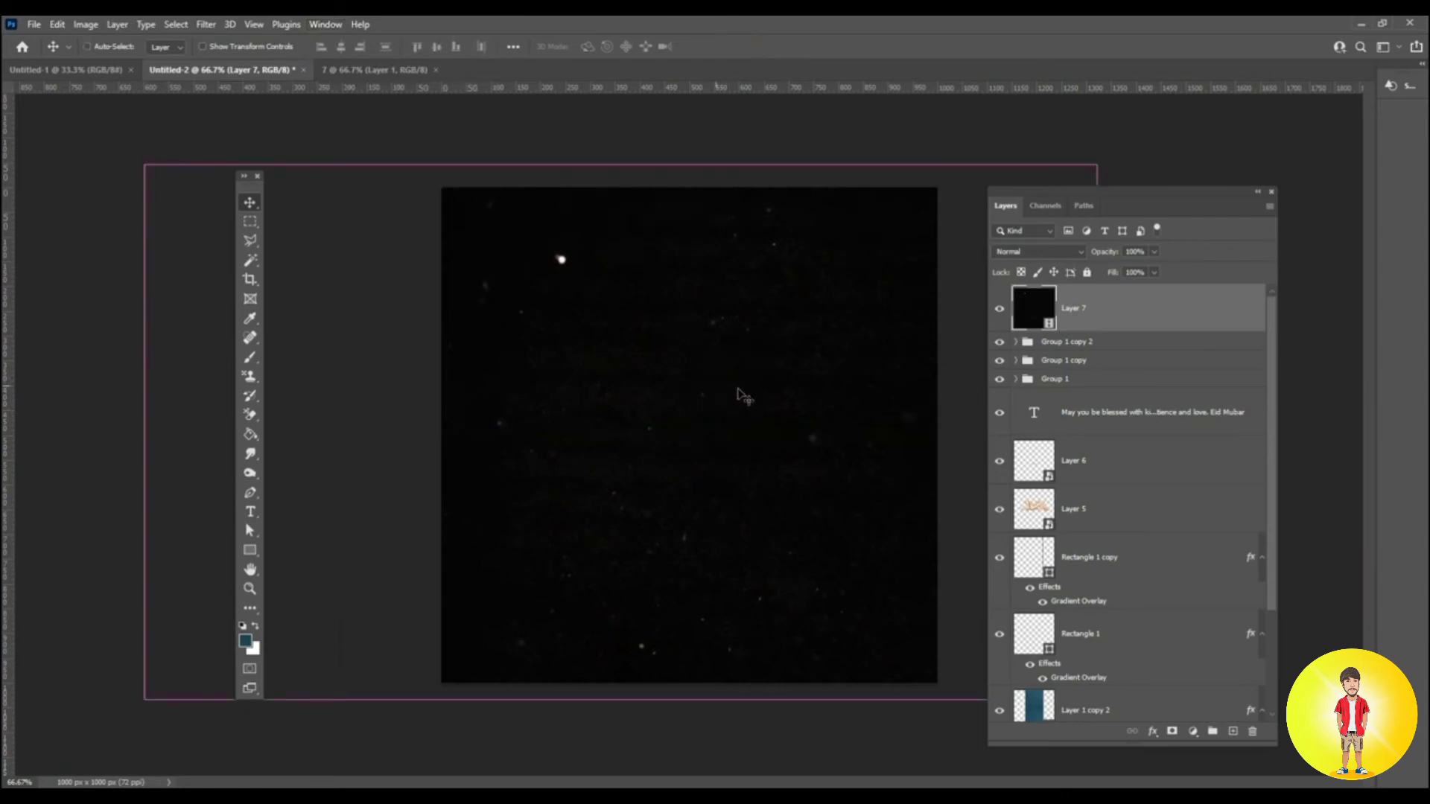
click(1040, 252)
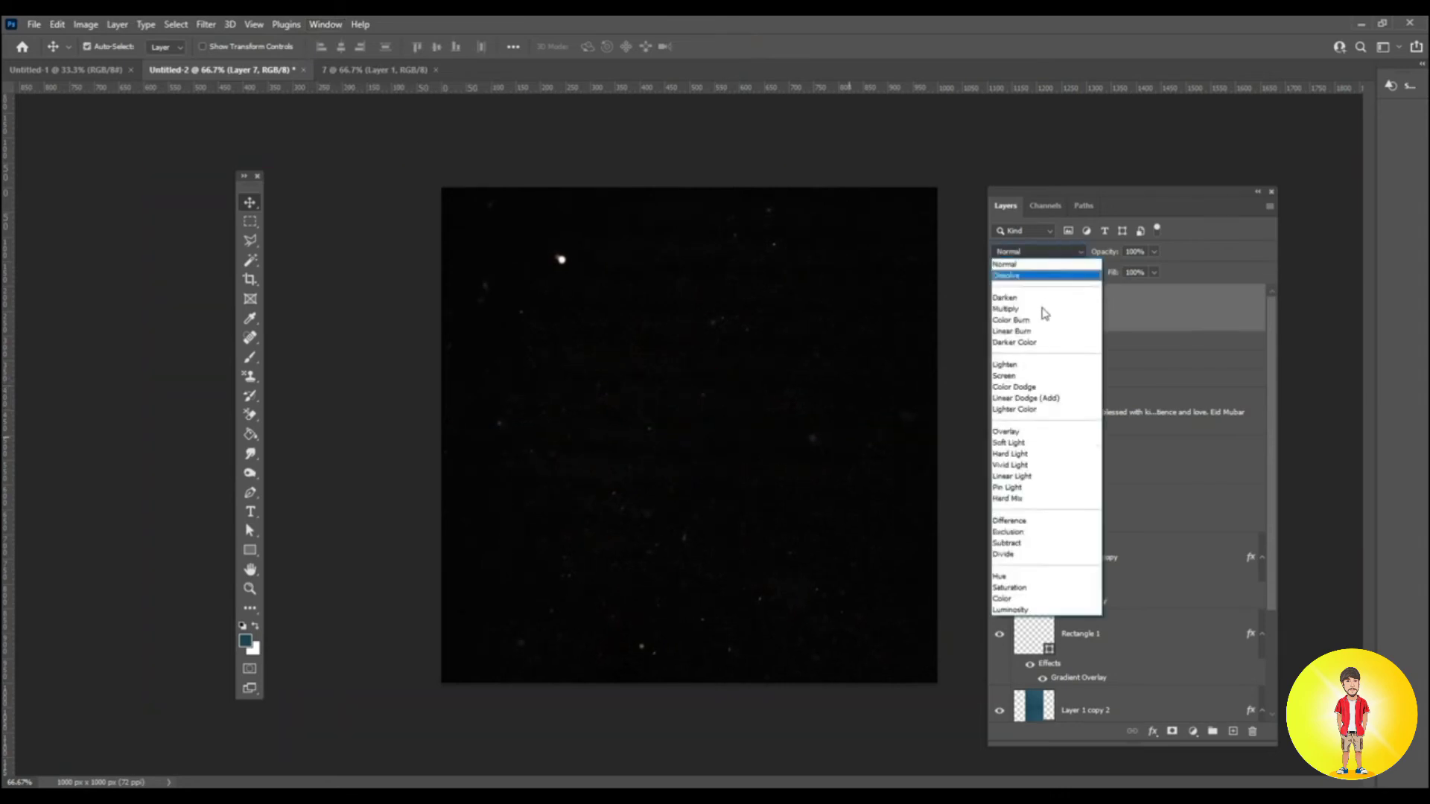
click(1013, 375)
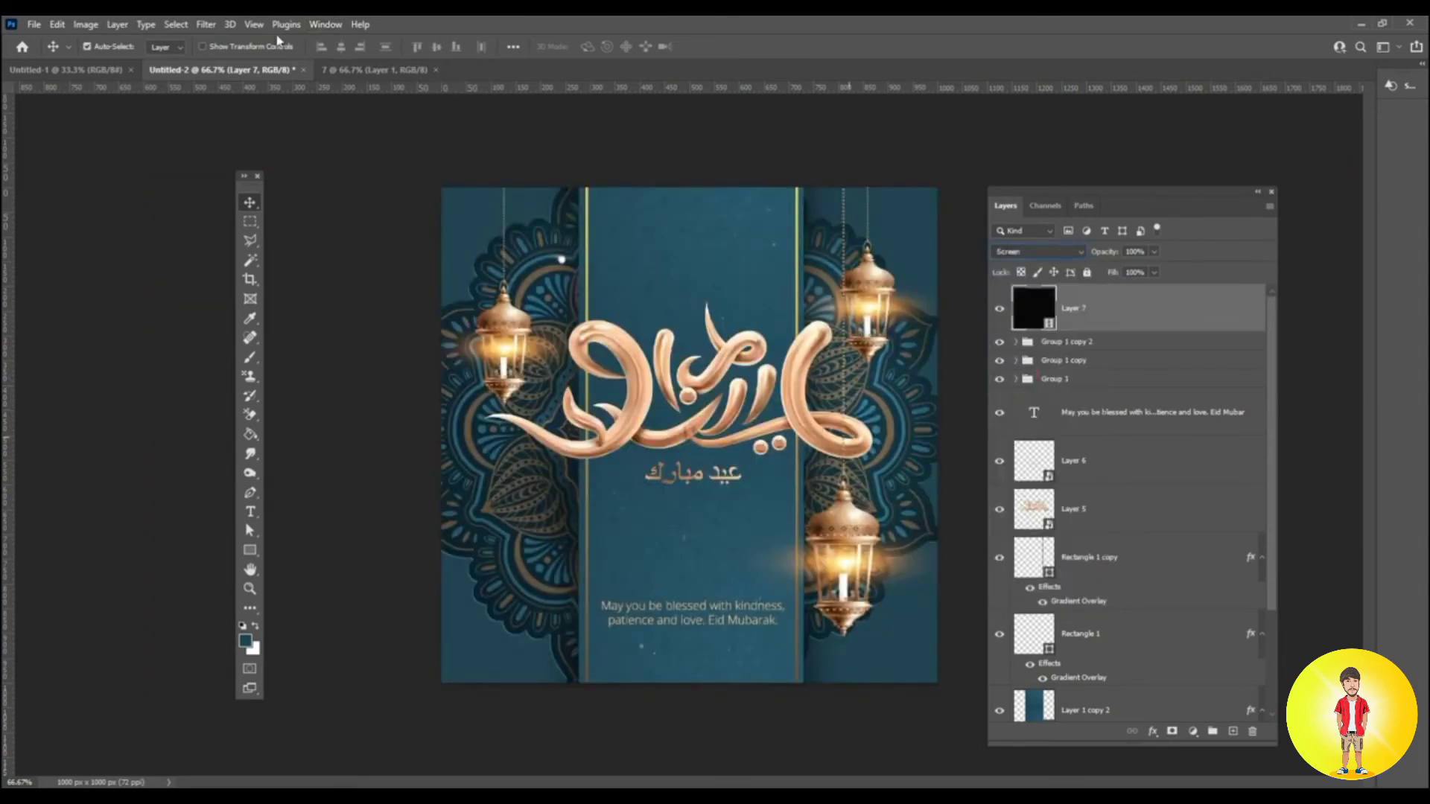
Show the timeline, create a video timeline for the Eid design and enlarge the timeline area to reveal more tracks.
click(338, 26)
click(377, 536)
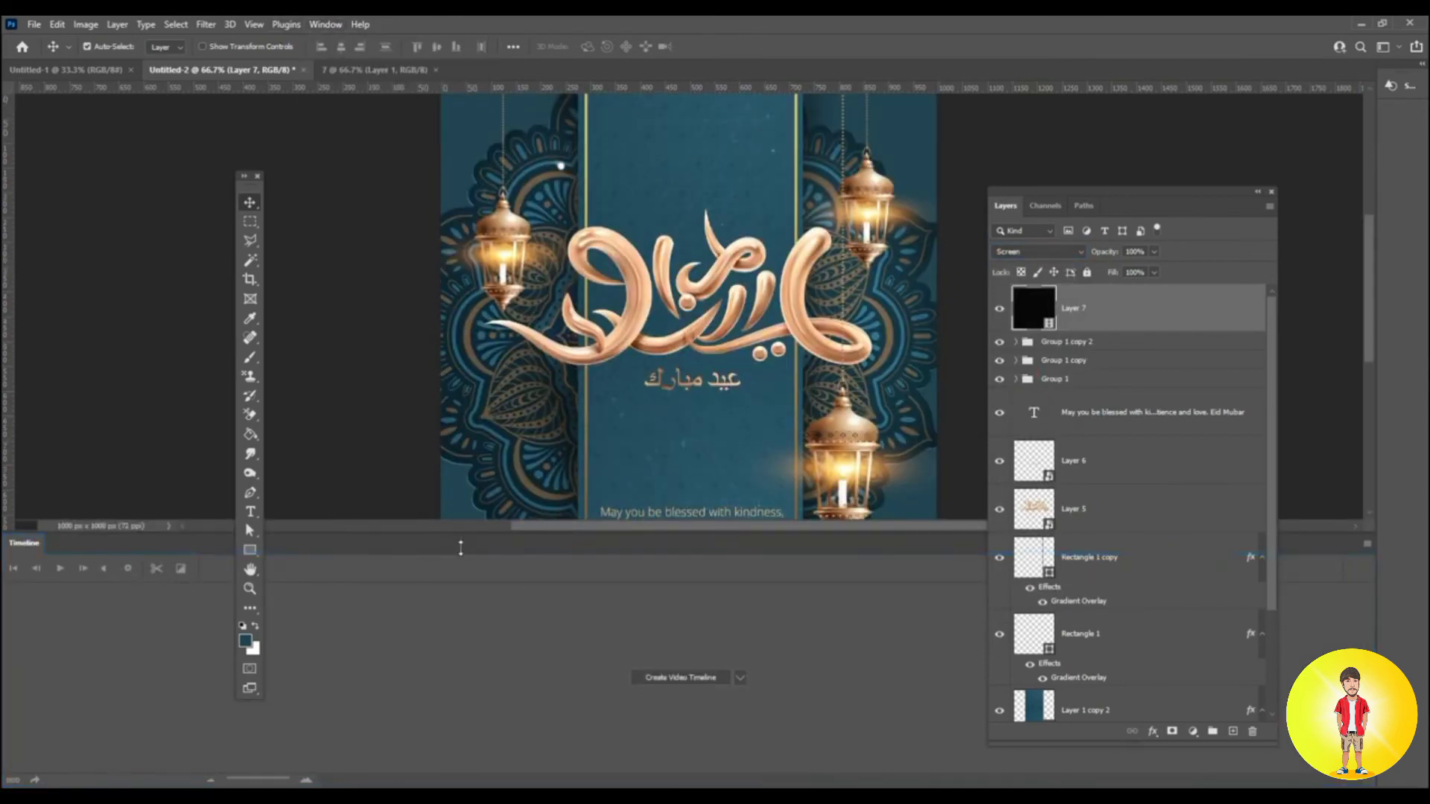
drag(461, 549, 461, 620)
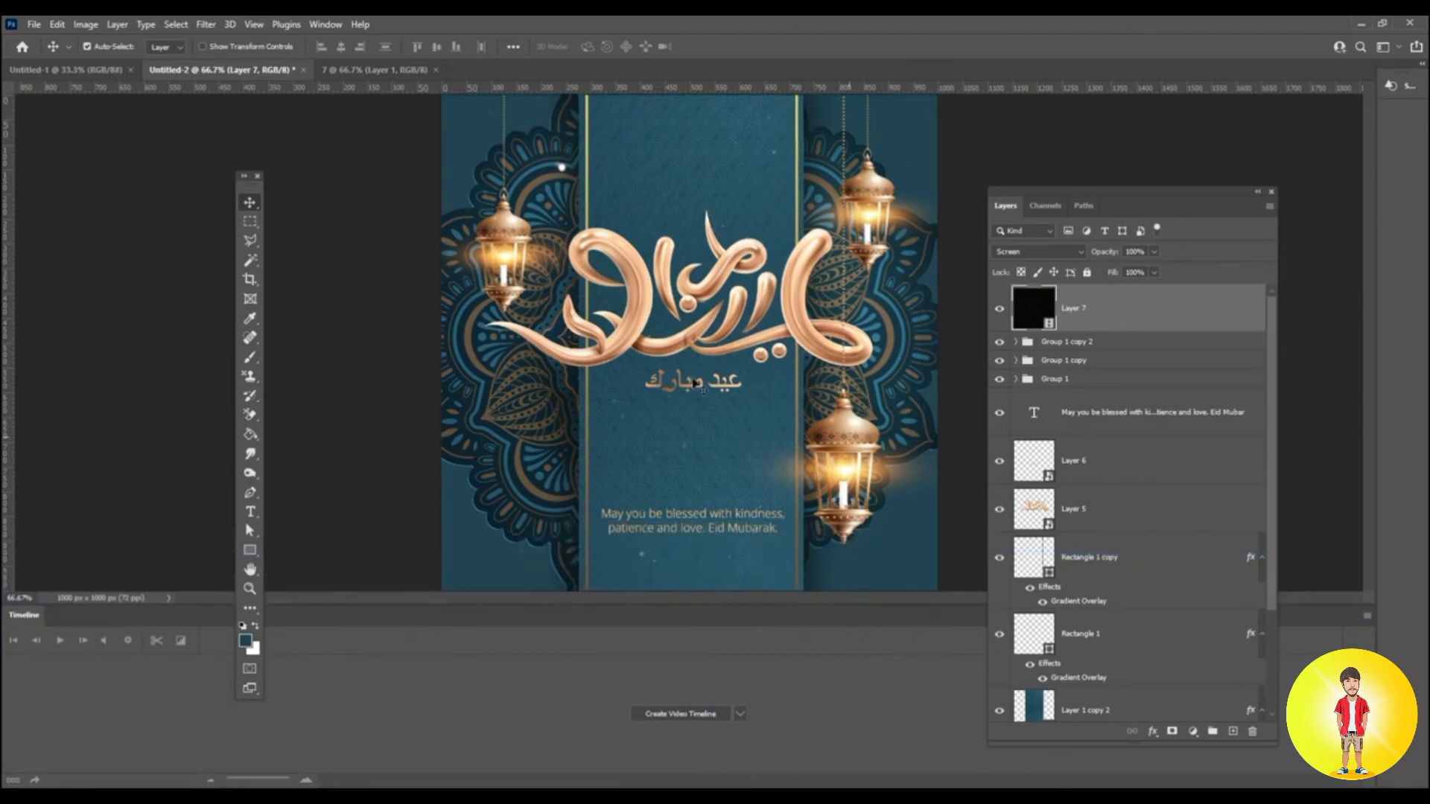
click(662, 714)
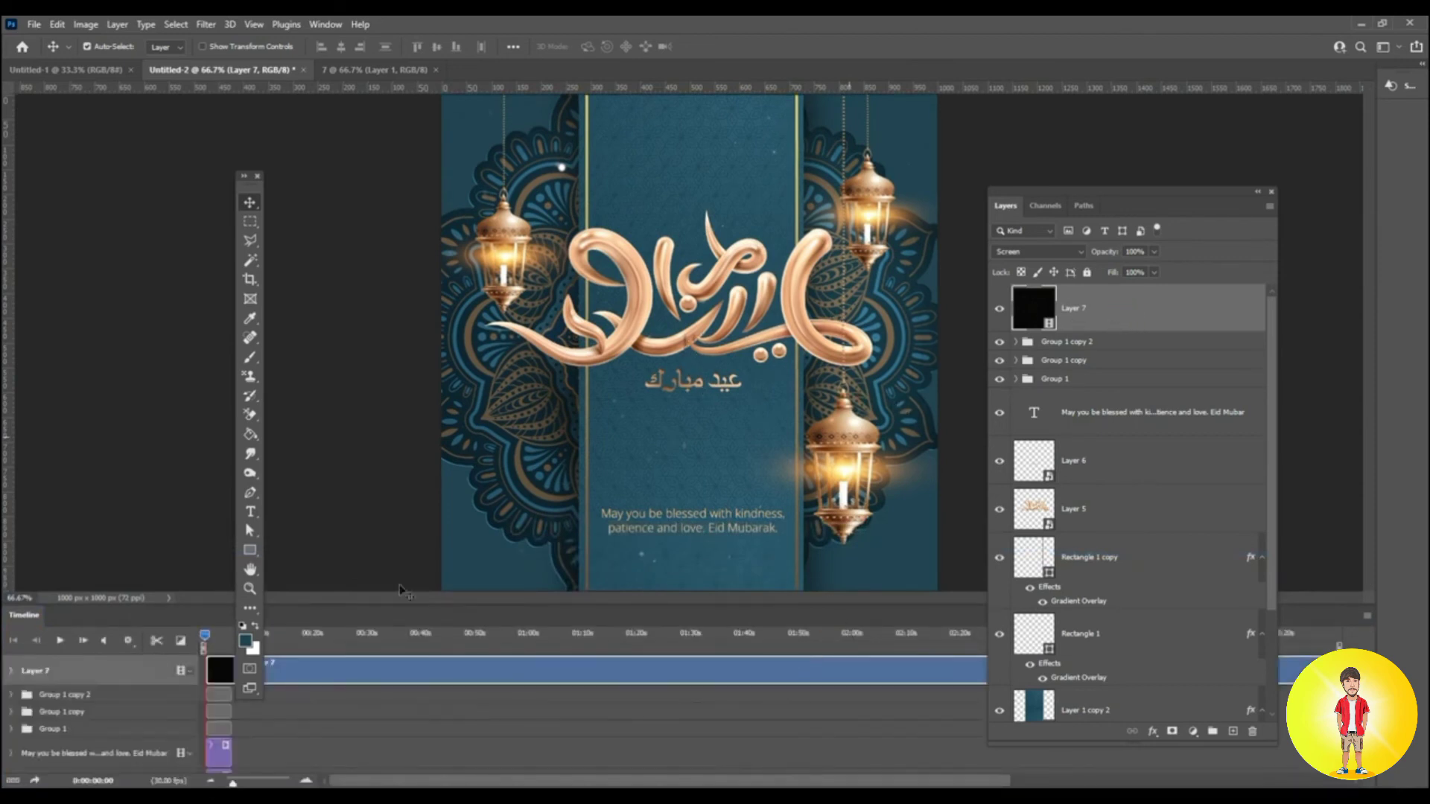
drag(259, 188, 158, 101)
drag(439, 611, 440, 537)
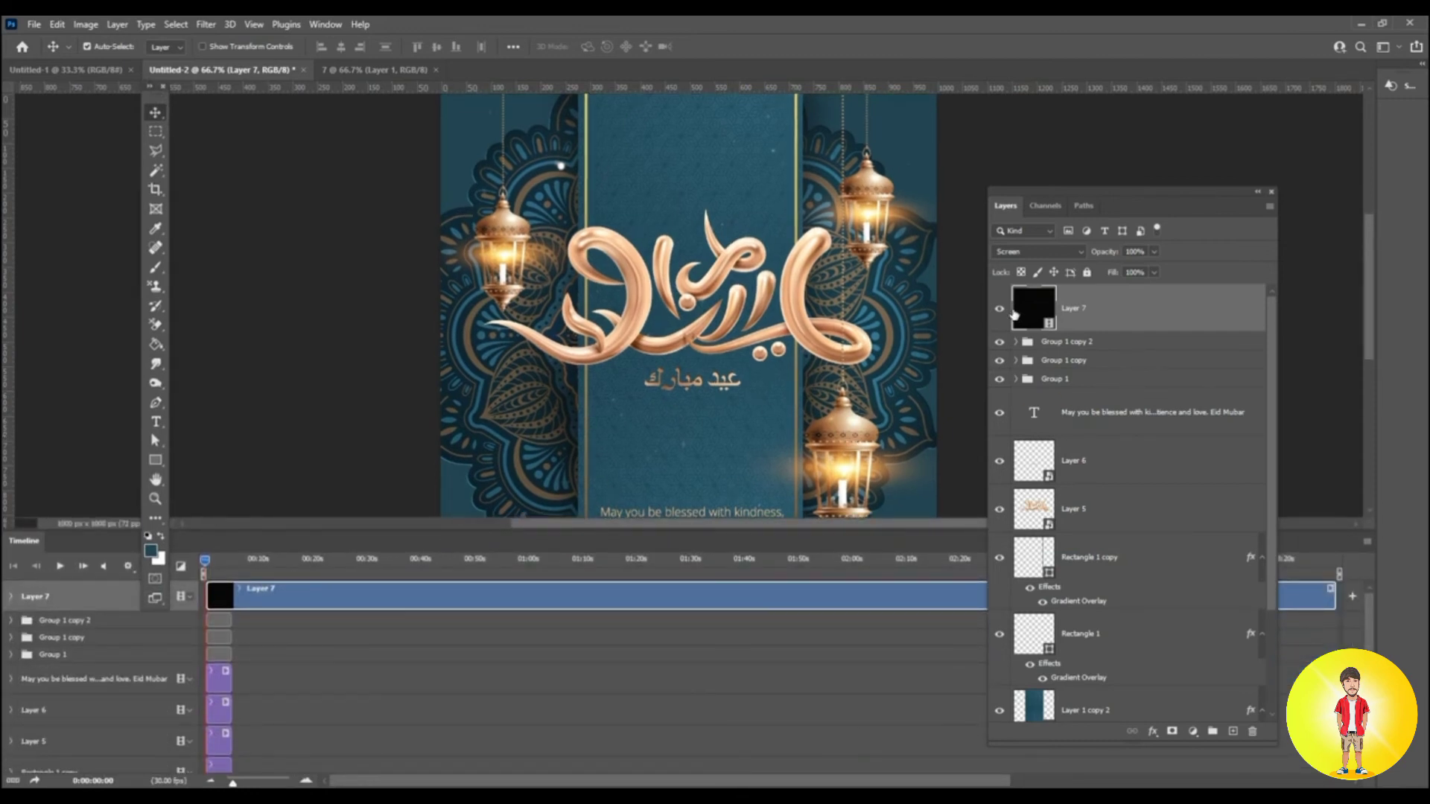
Hide the video layer and use Apply Image to fill a new layer above Group 1 copy 2 with the merged design.
click(1000, 309)
click(1131, 343)
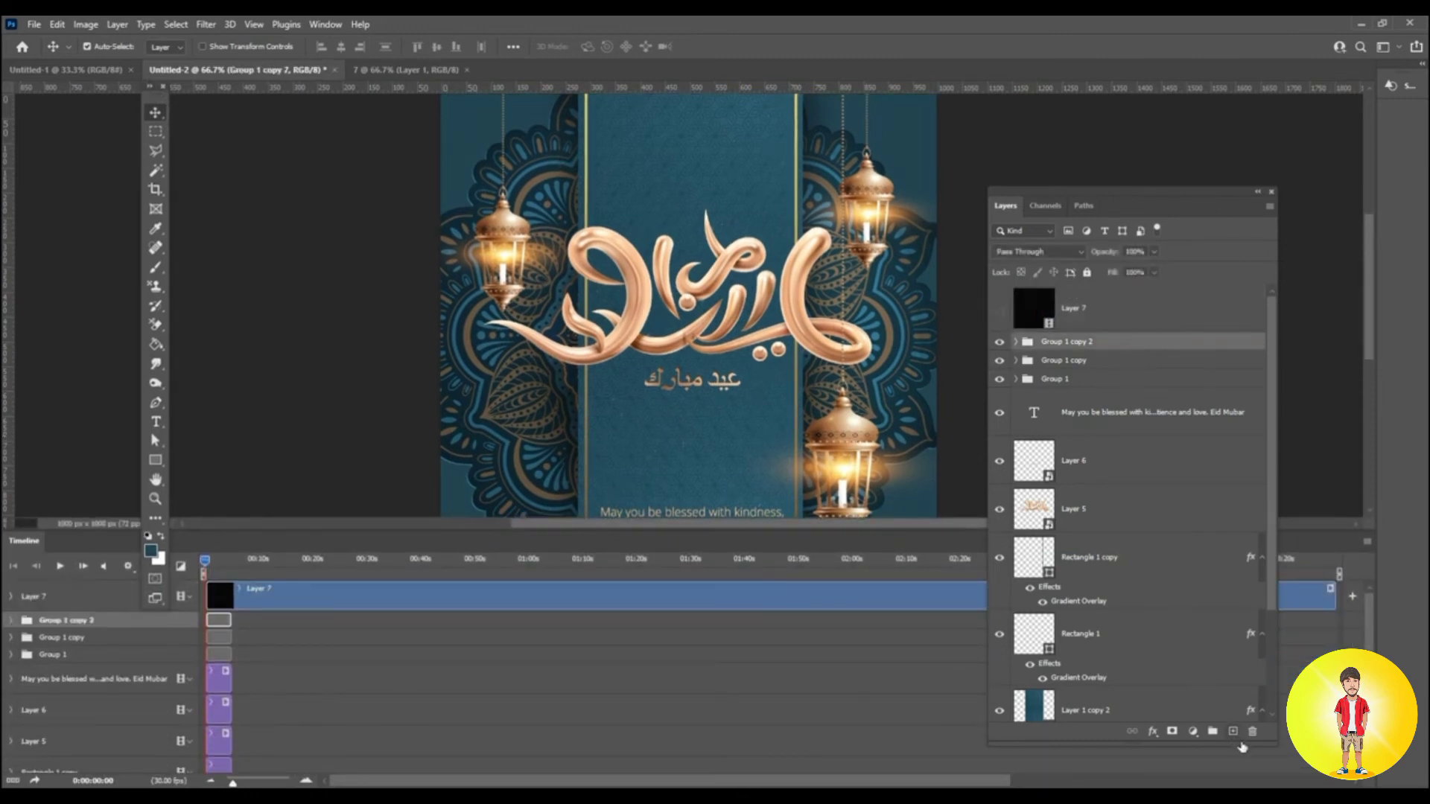
click(1233, 732)
click(85, 24)
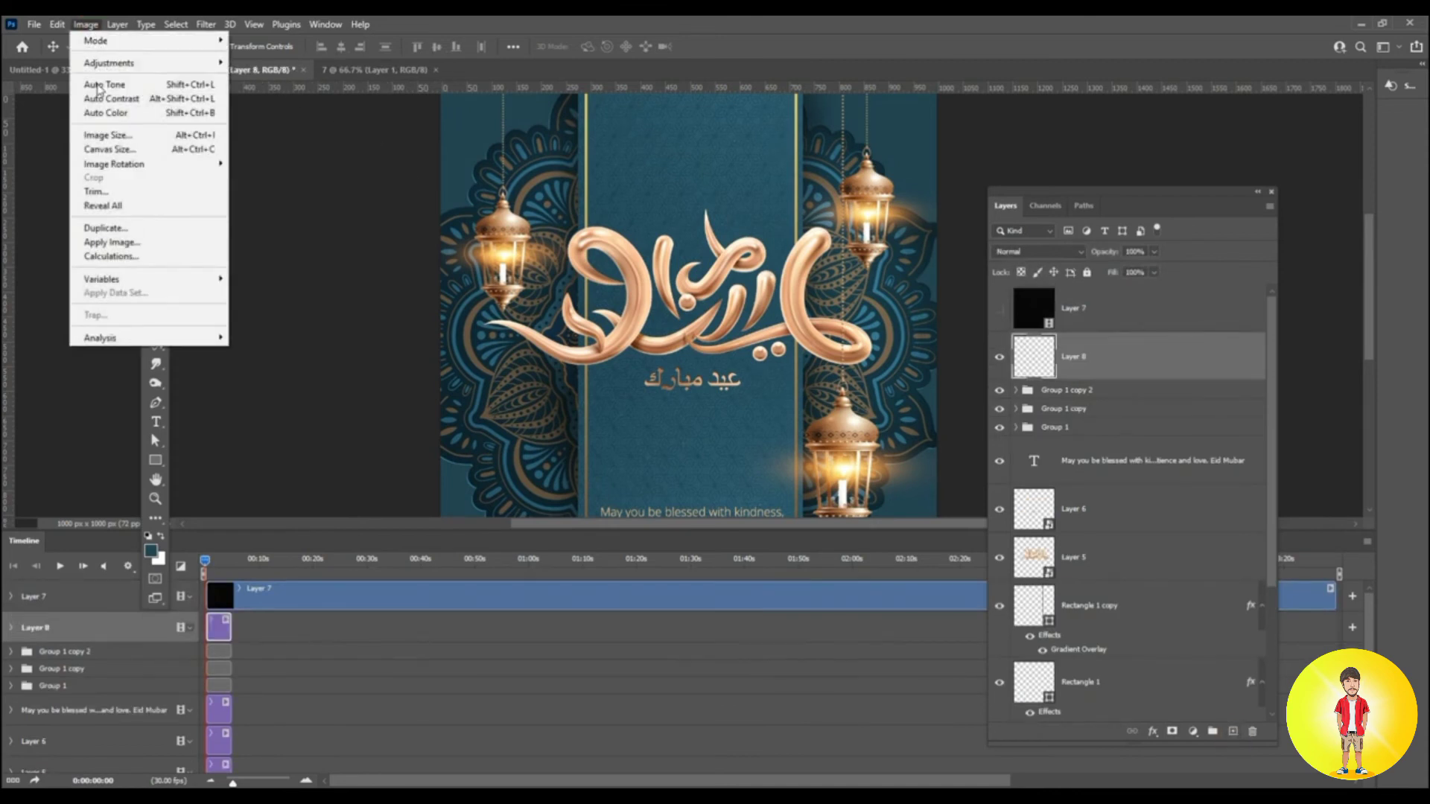
click(112, 242)
click(849, 228)
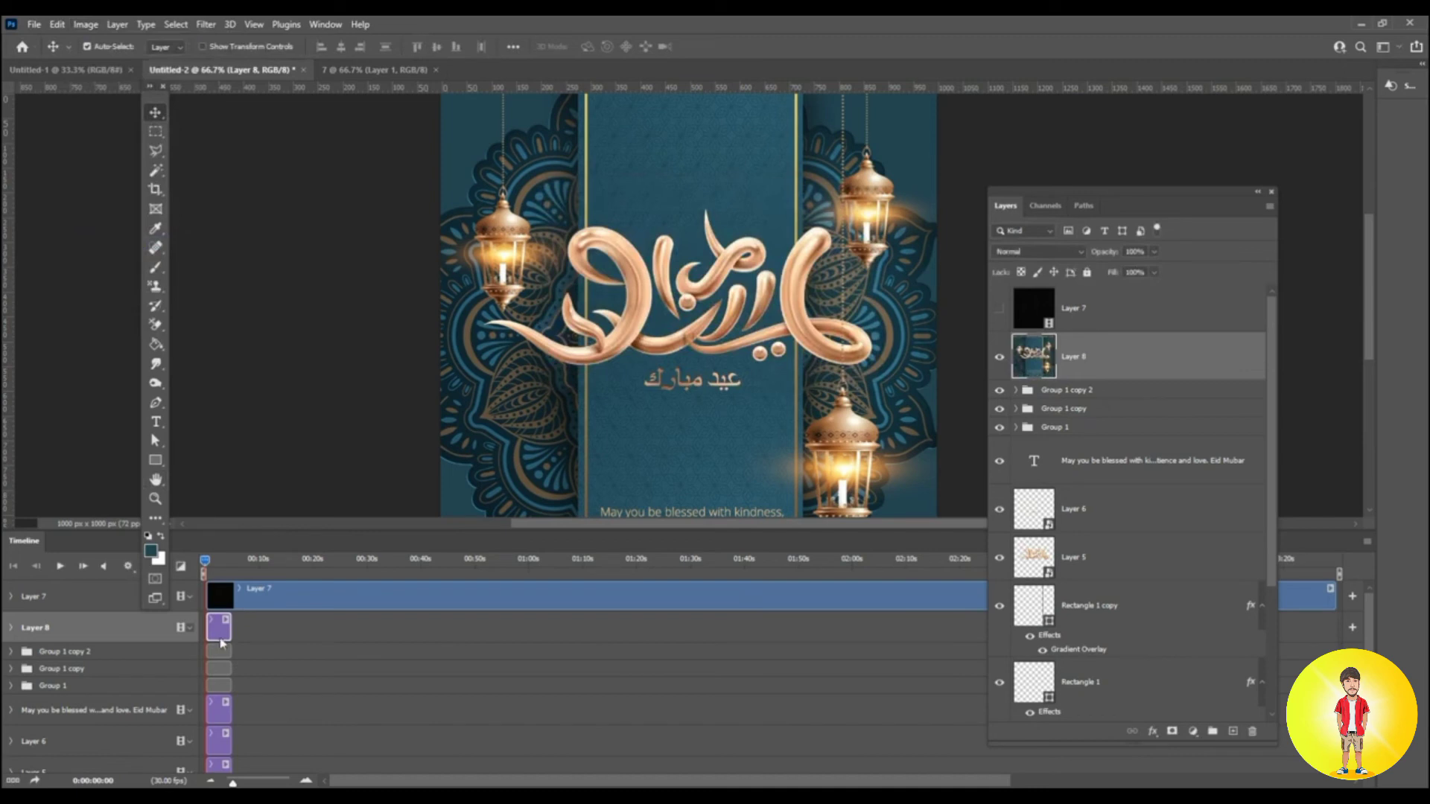
Extend the merged Layer 8 clip past the 10-second mark and trim the Layer 7 video clip to the same end.
drag(238, 637, 290, 615)
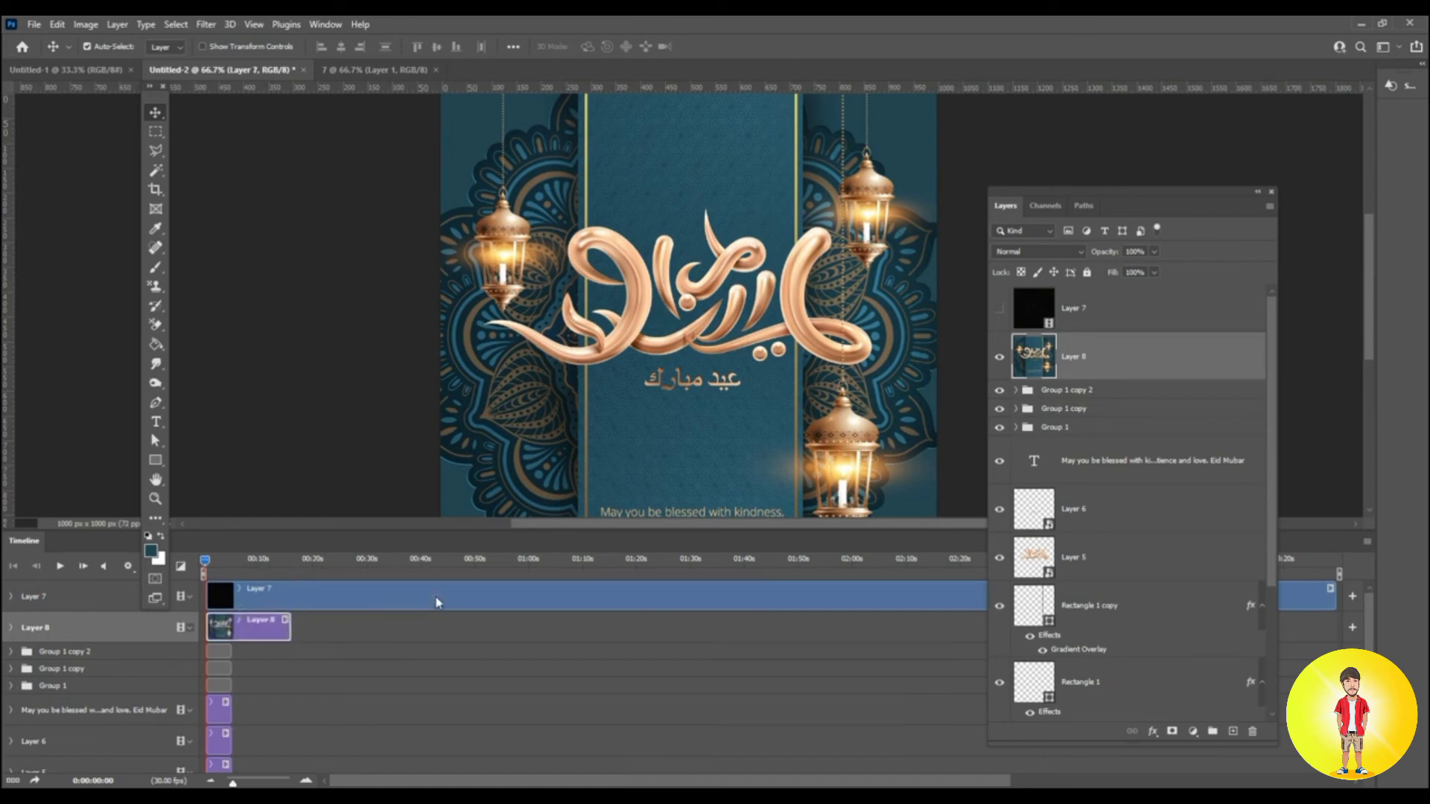
click(436, 602)
drag(1339, 603, 290, 560)
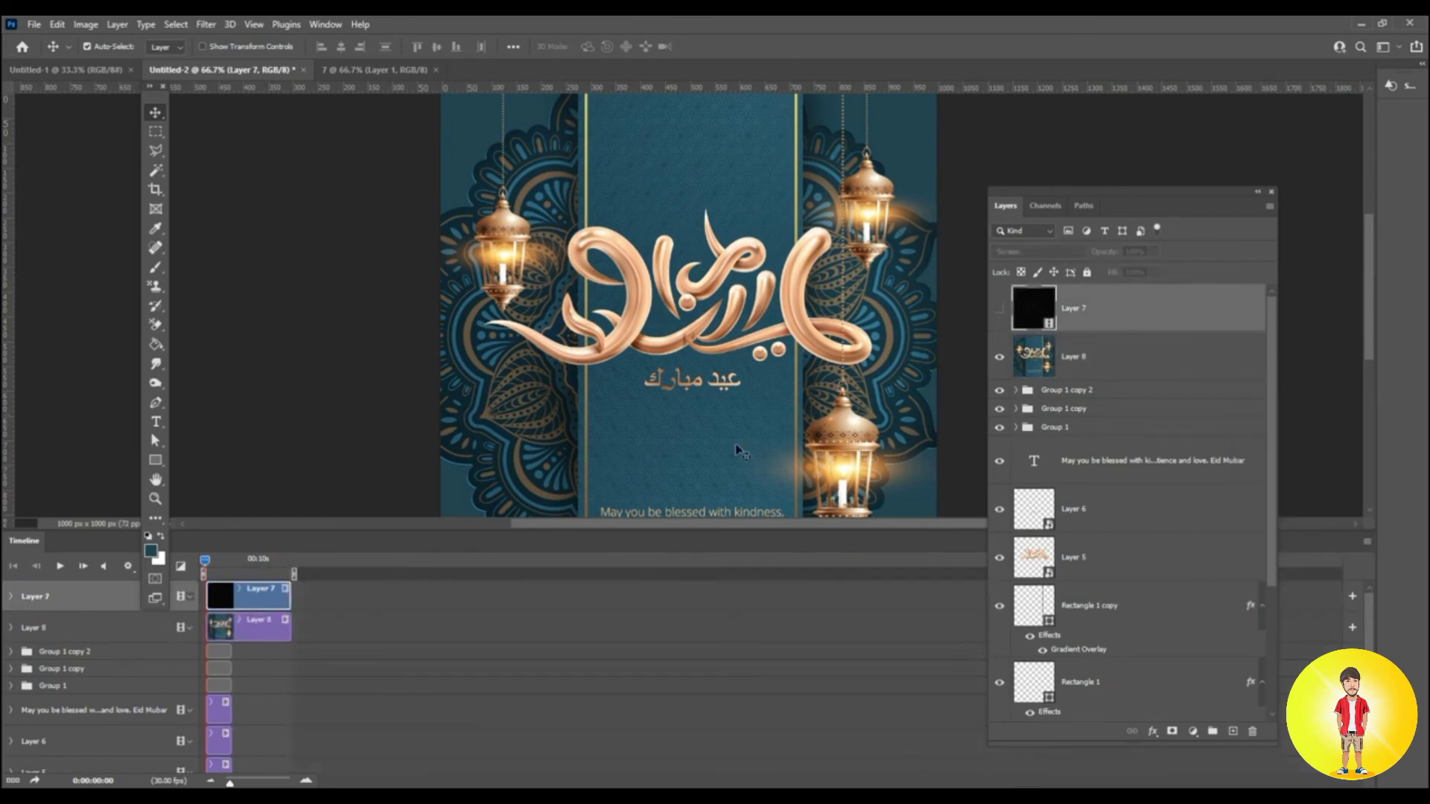
Preview the timeline, turn the Layer 7 video back on and choose a playback resolution.
click(60, 567)
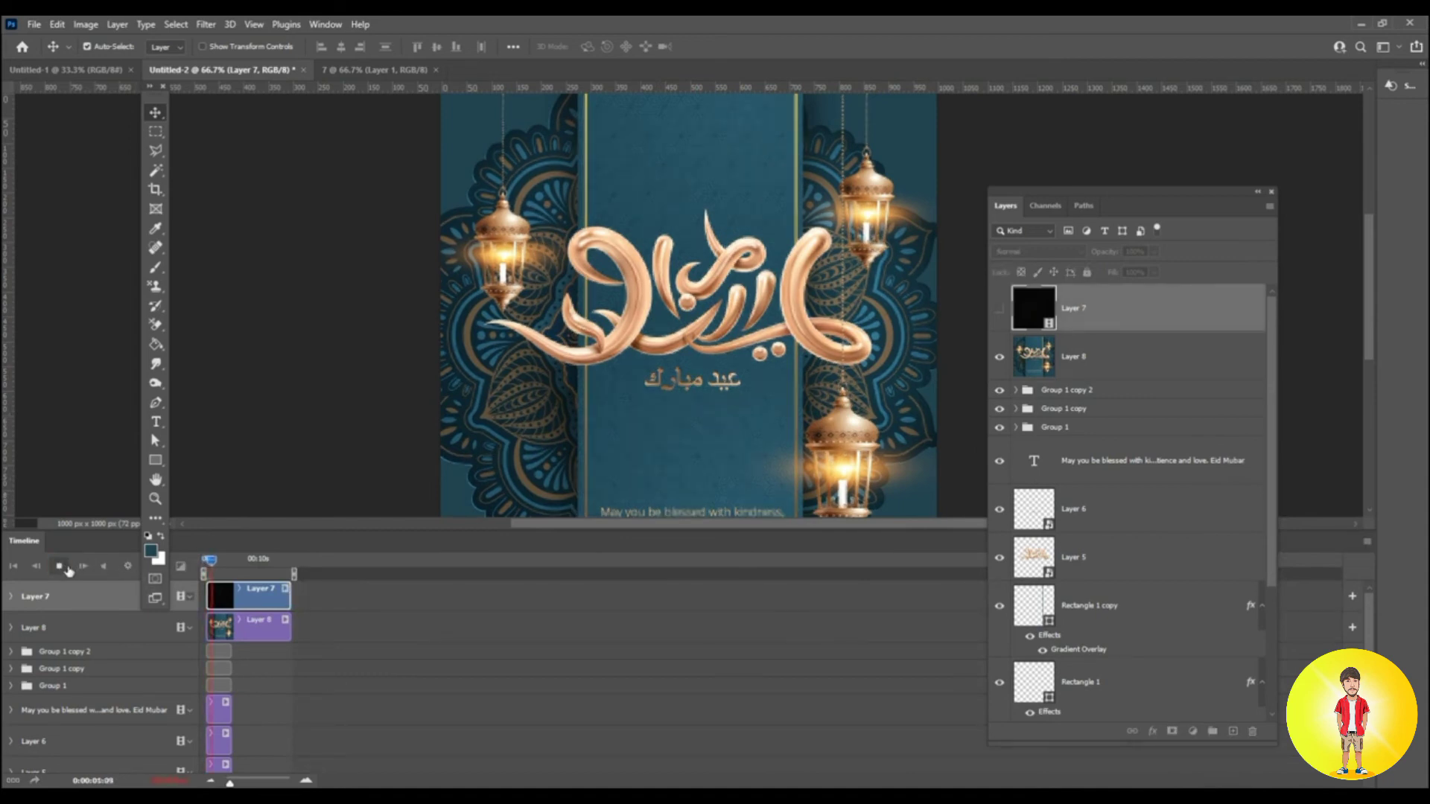
click(60, 567)
click(128, 566)
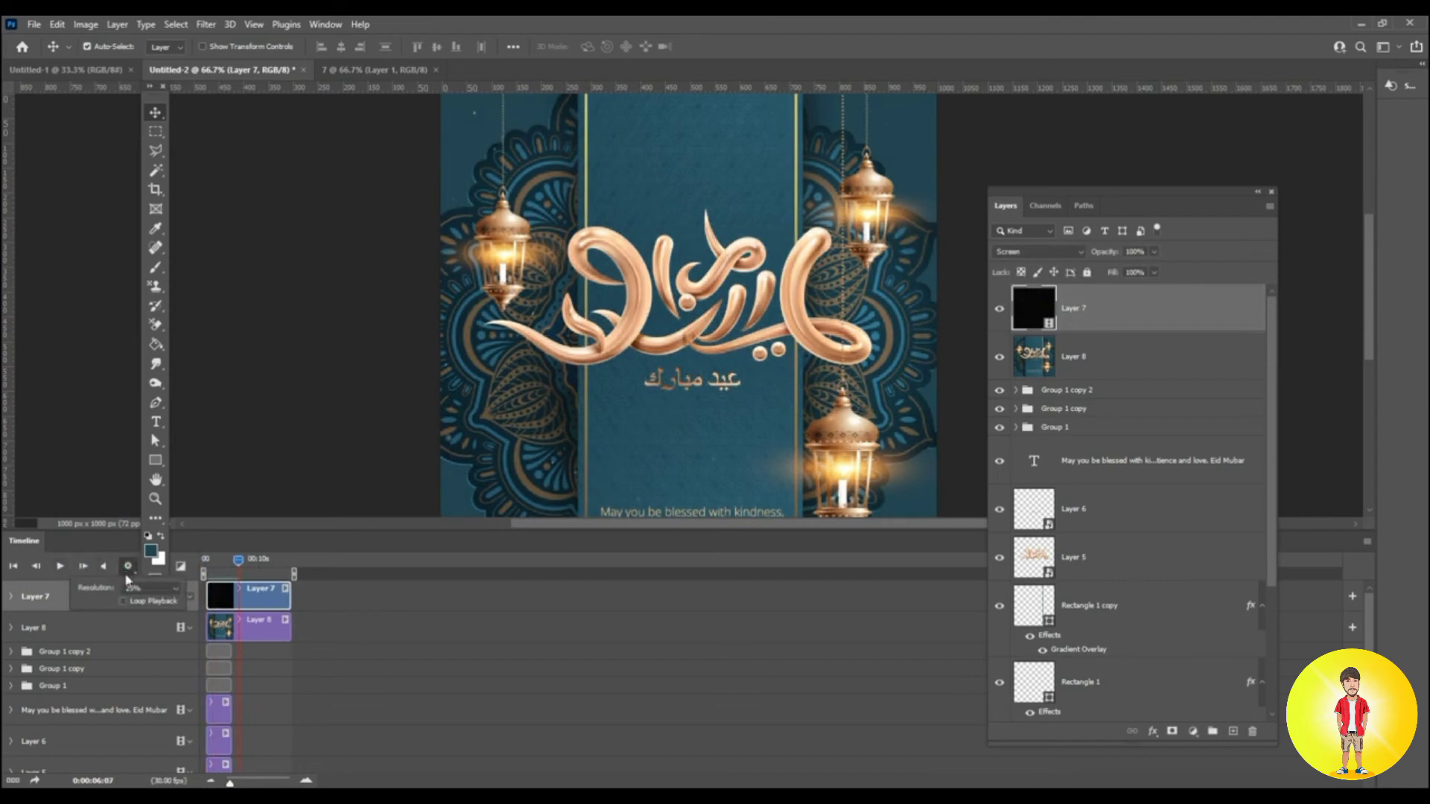
click(139, 589)
click(135, 629)
Rewind the timeline to the start and preview the particle animation over the design.
click(240, 560)
drag(239, 560, 202, 560)
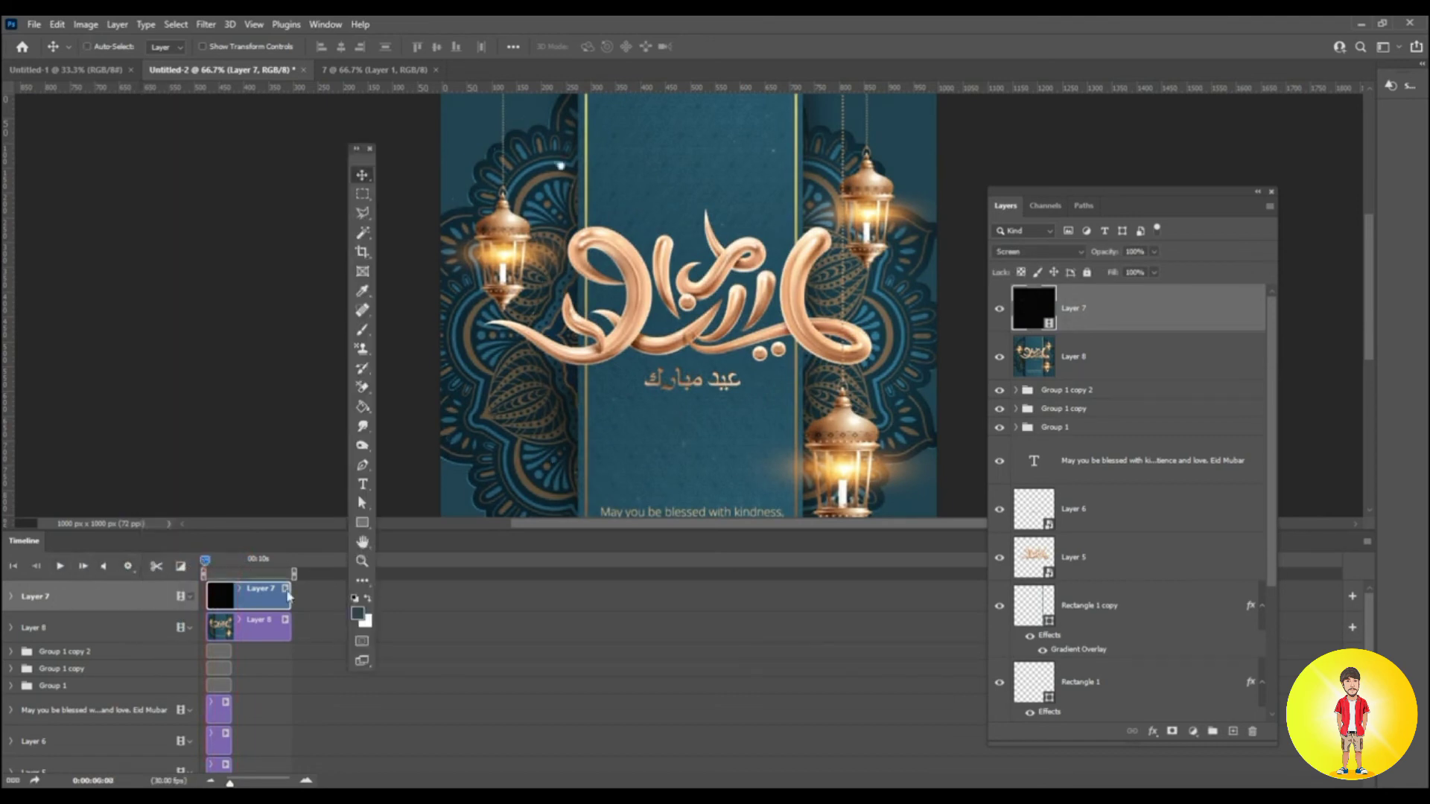
click(60, 566)
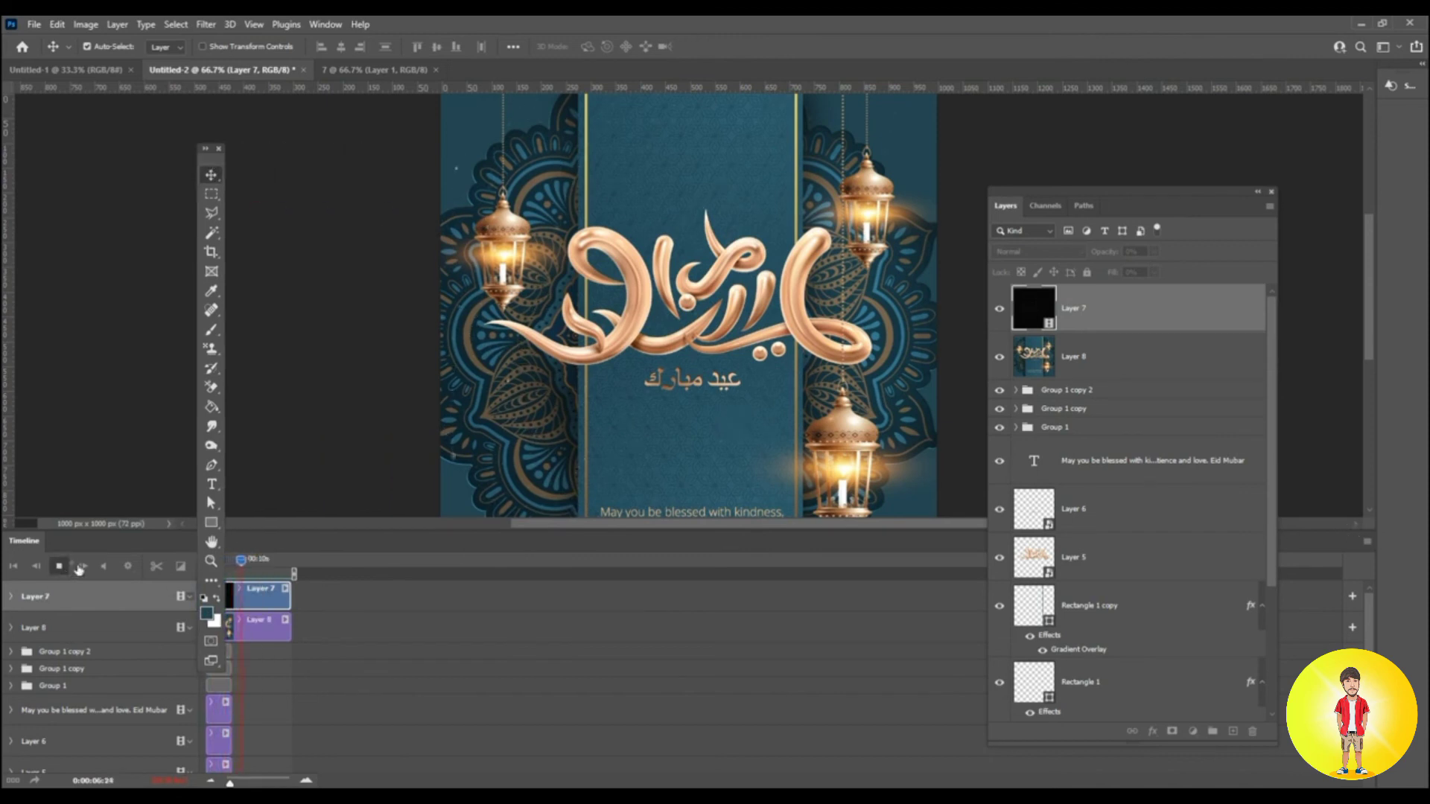
click(58, 566)
Shrink the timeline area to show the whole canvas and replay the animation from the first frame.
drag(452, 542, 439, 678)
drag(243, 699, 206, 699)
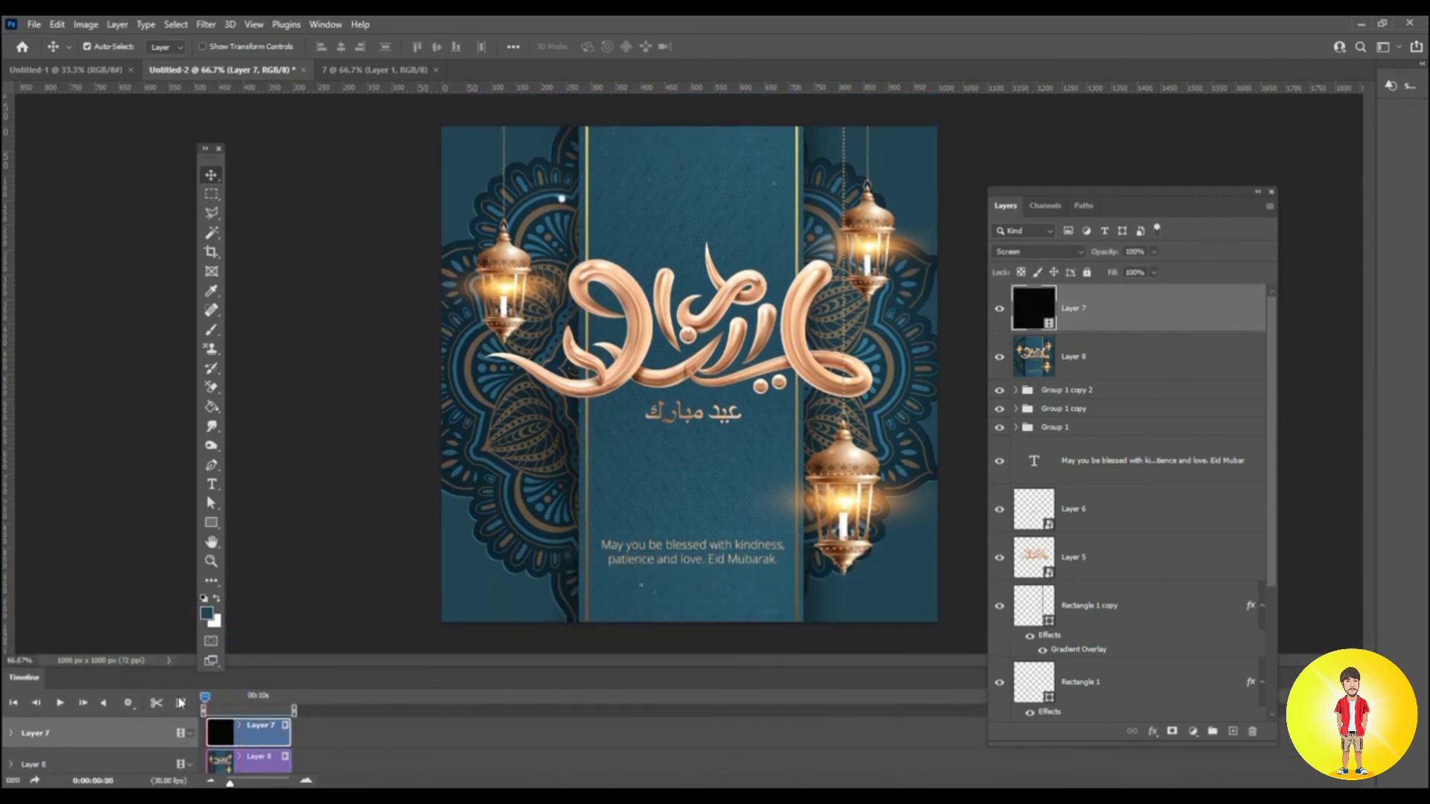
click(59, 704)
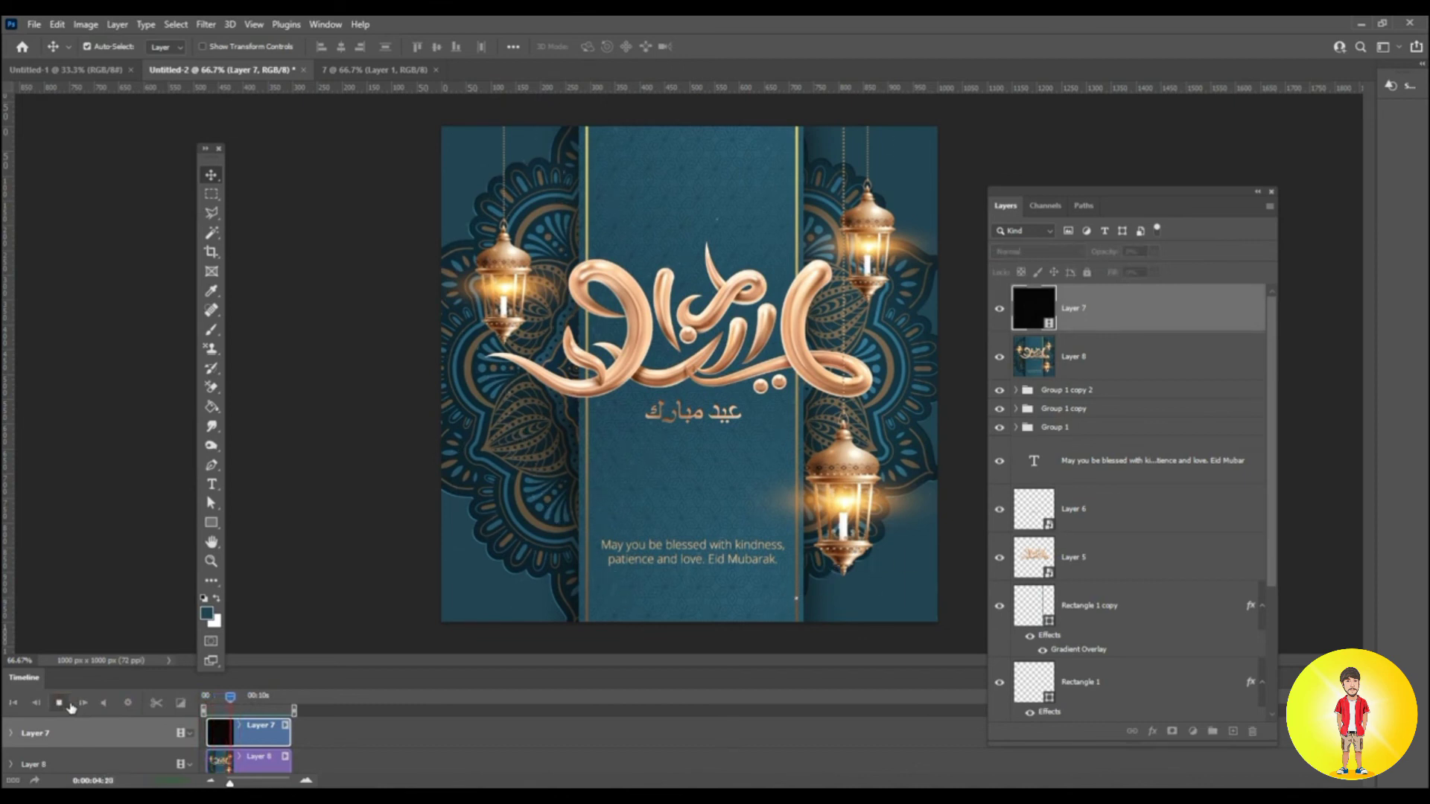
click(67, 703)
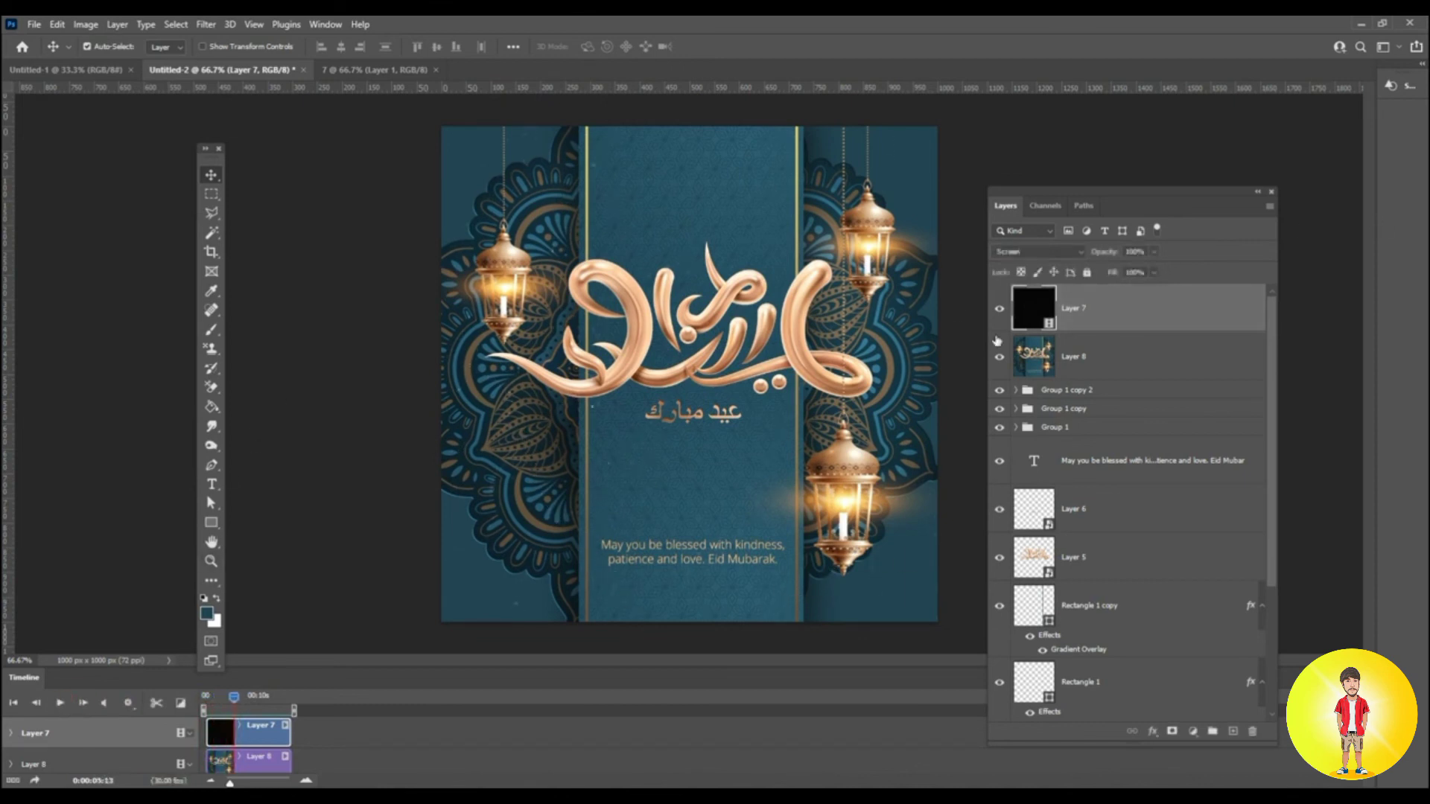
Close the Timeline panel, reopen it once, and close it again to clear the workspace.
right_click(26, 679)
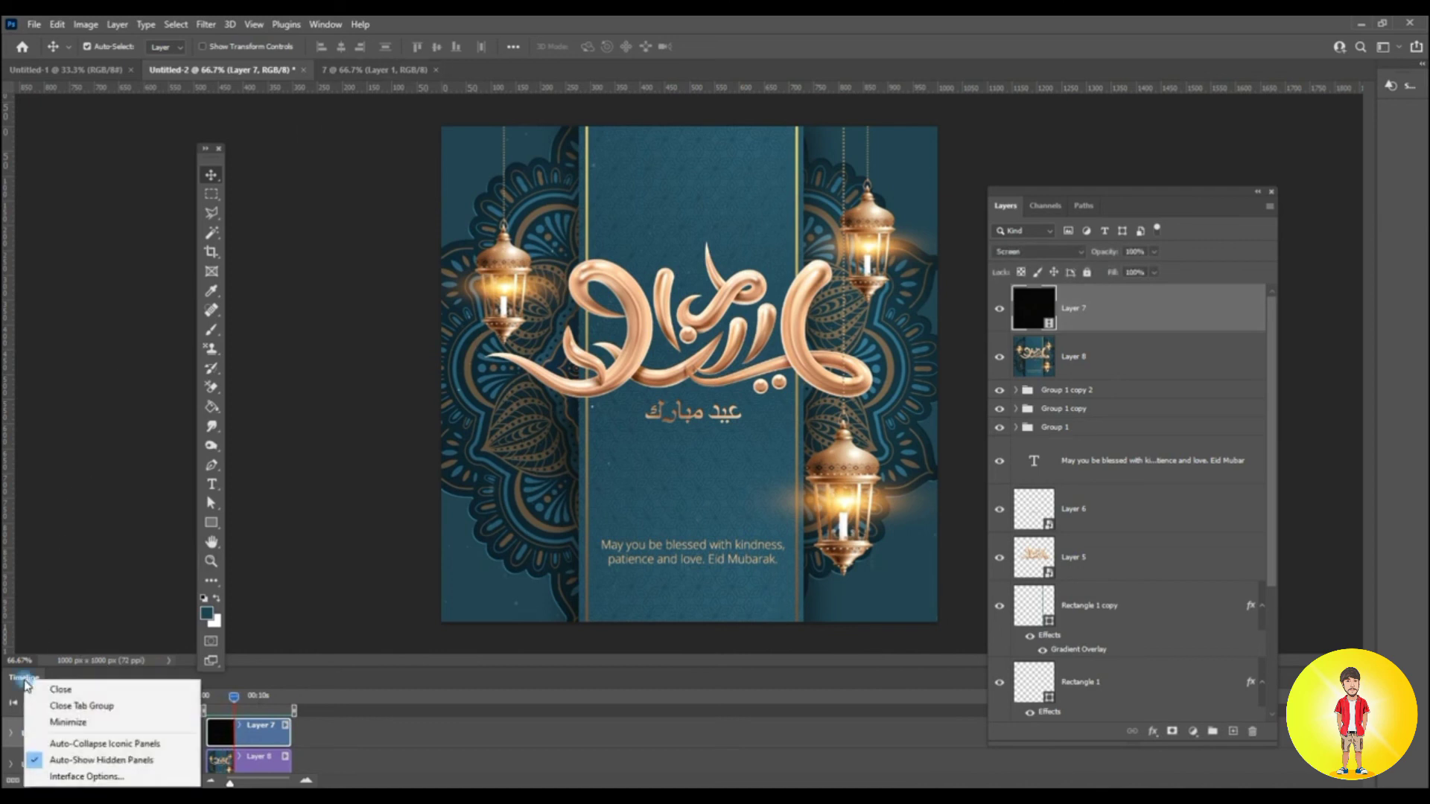
click(48, 691)
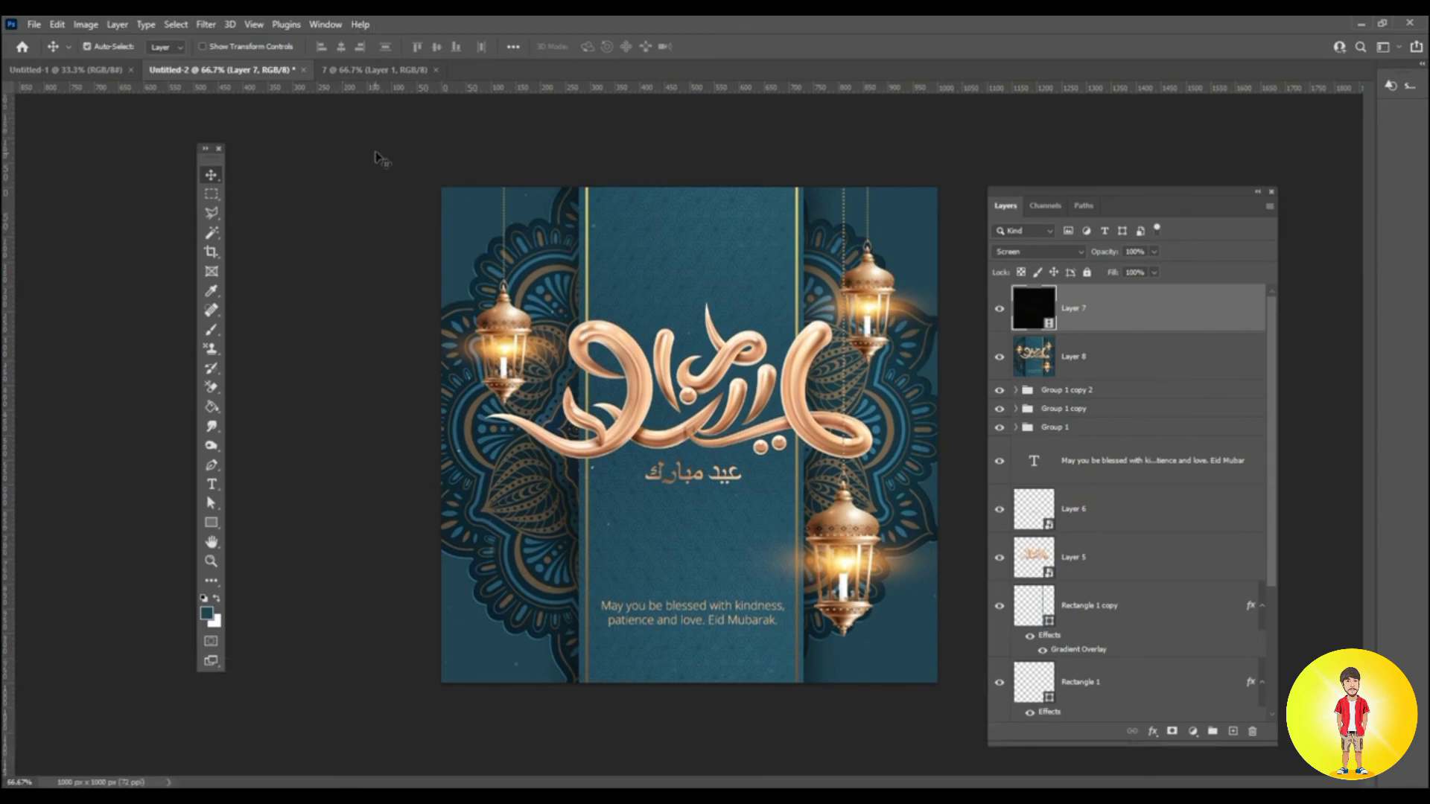
click(326, 24)
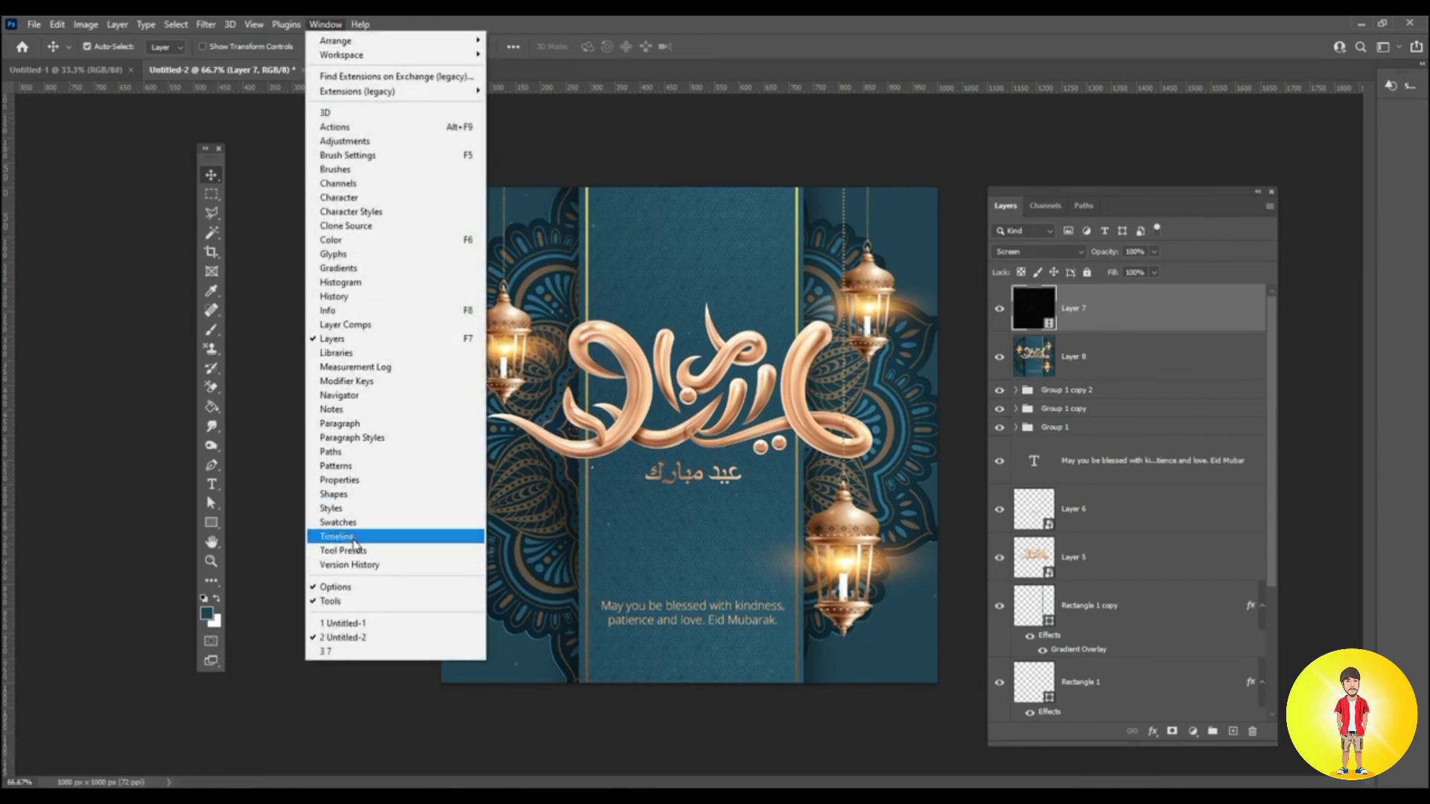
click(337, 537)
right_click(12, 685)
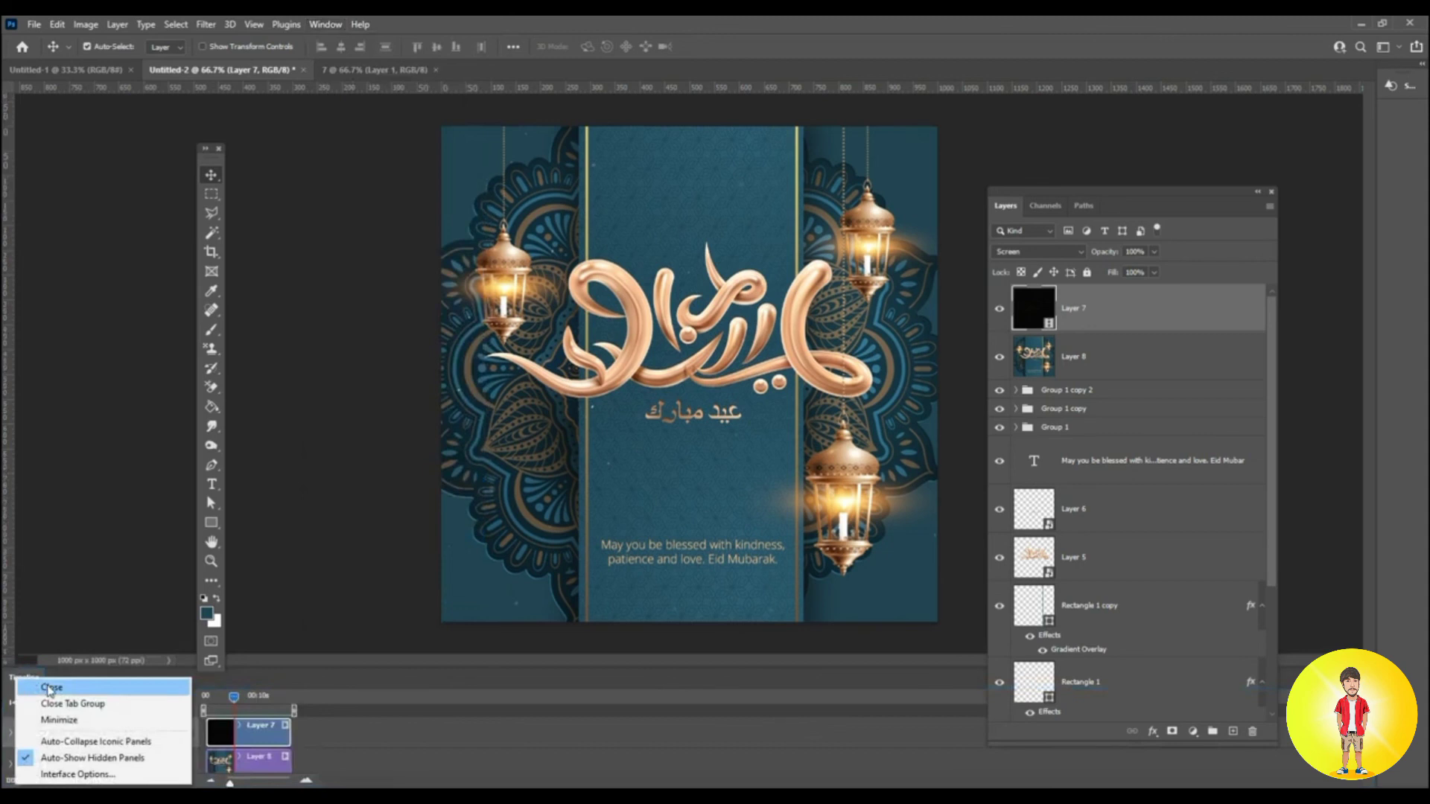
click(50, 689)
Render the animated greeting to video with the file name Eid Card, keeping the H.264 format and High Quality preset.
click(33, 24)
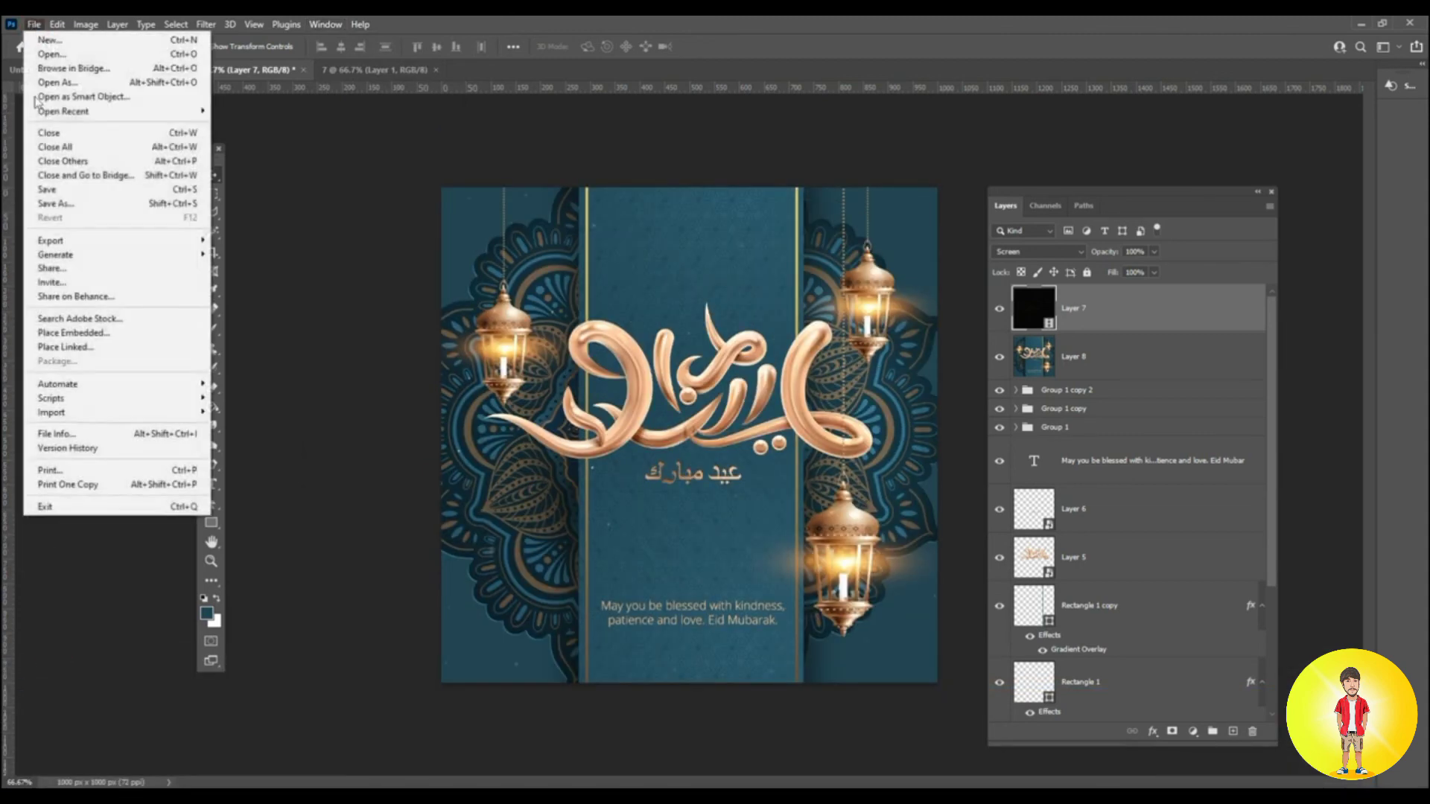
mouse_move(92, 385)
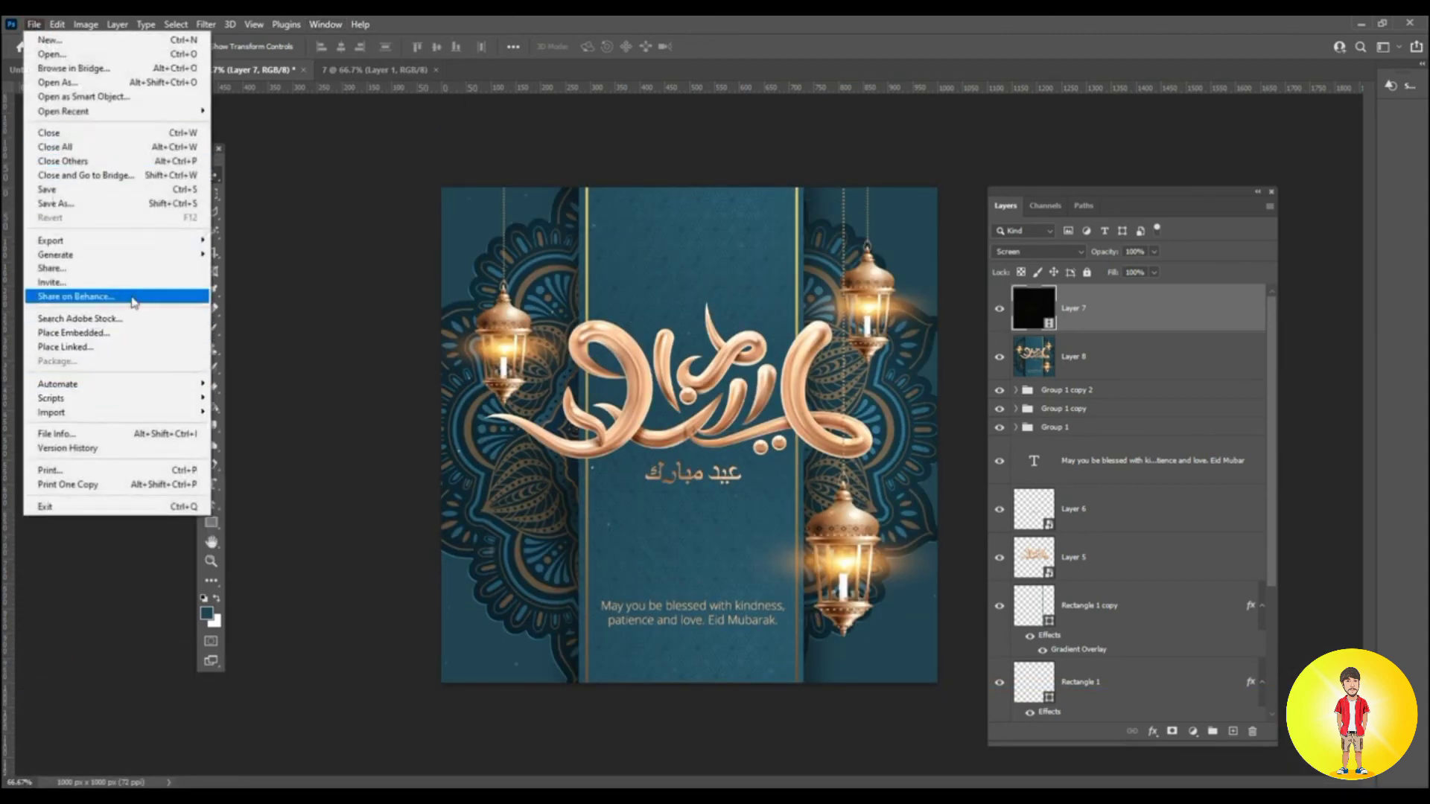
mouse_move(170, 248)
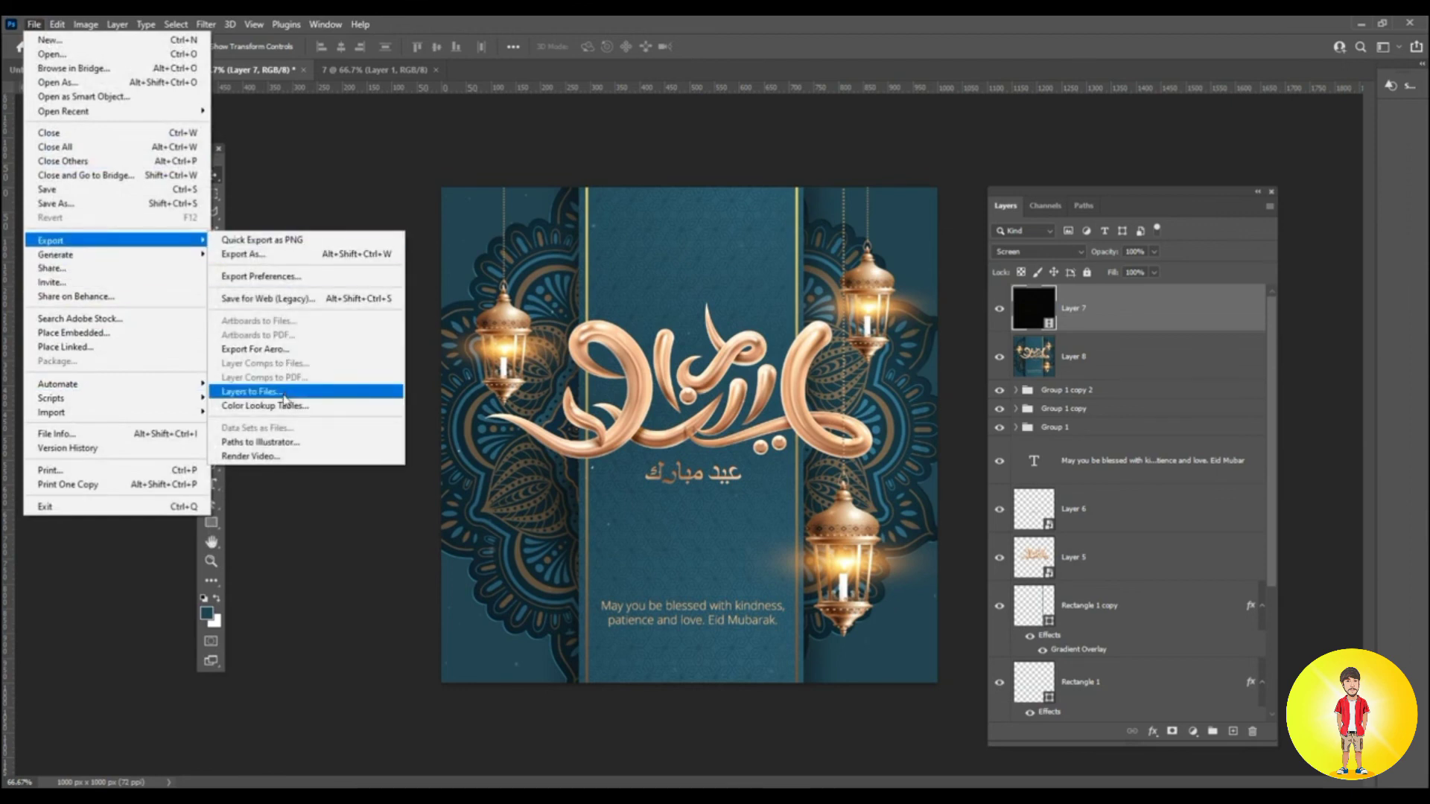
click(318, 456)
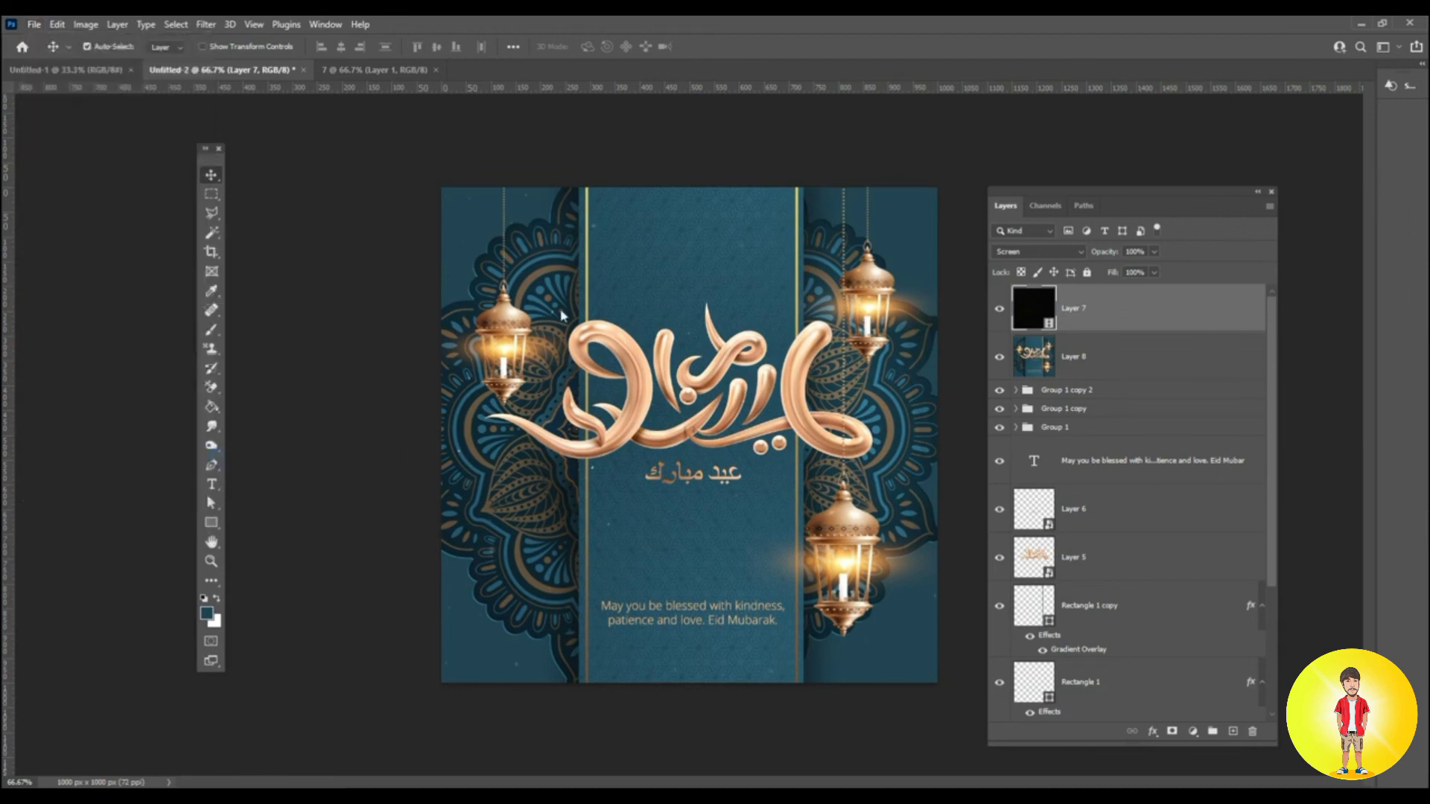
click(572, 185)
click(166, 171)
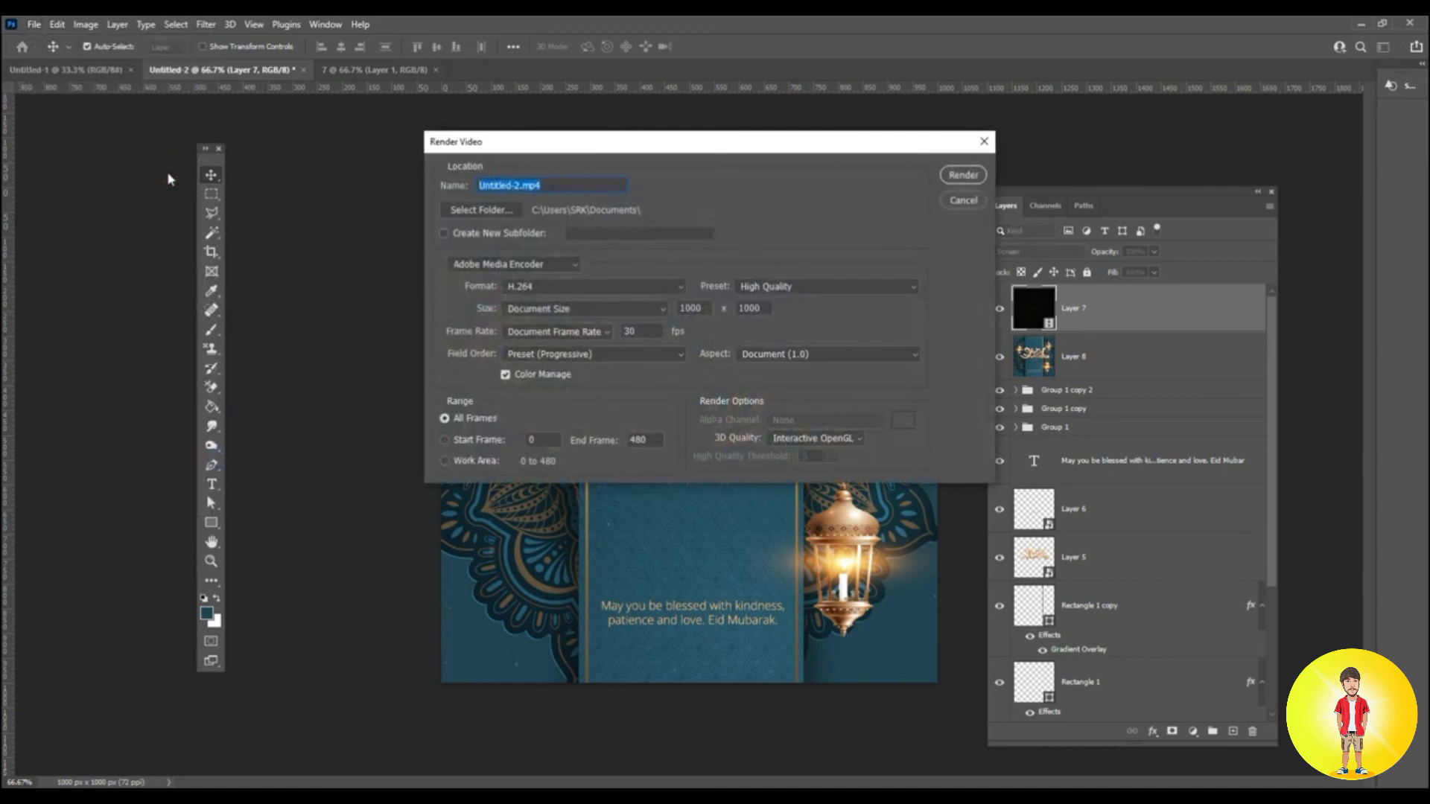
text(Eid Card)
click(964, 175)
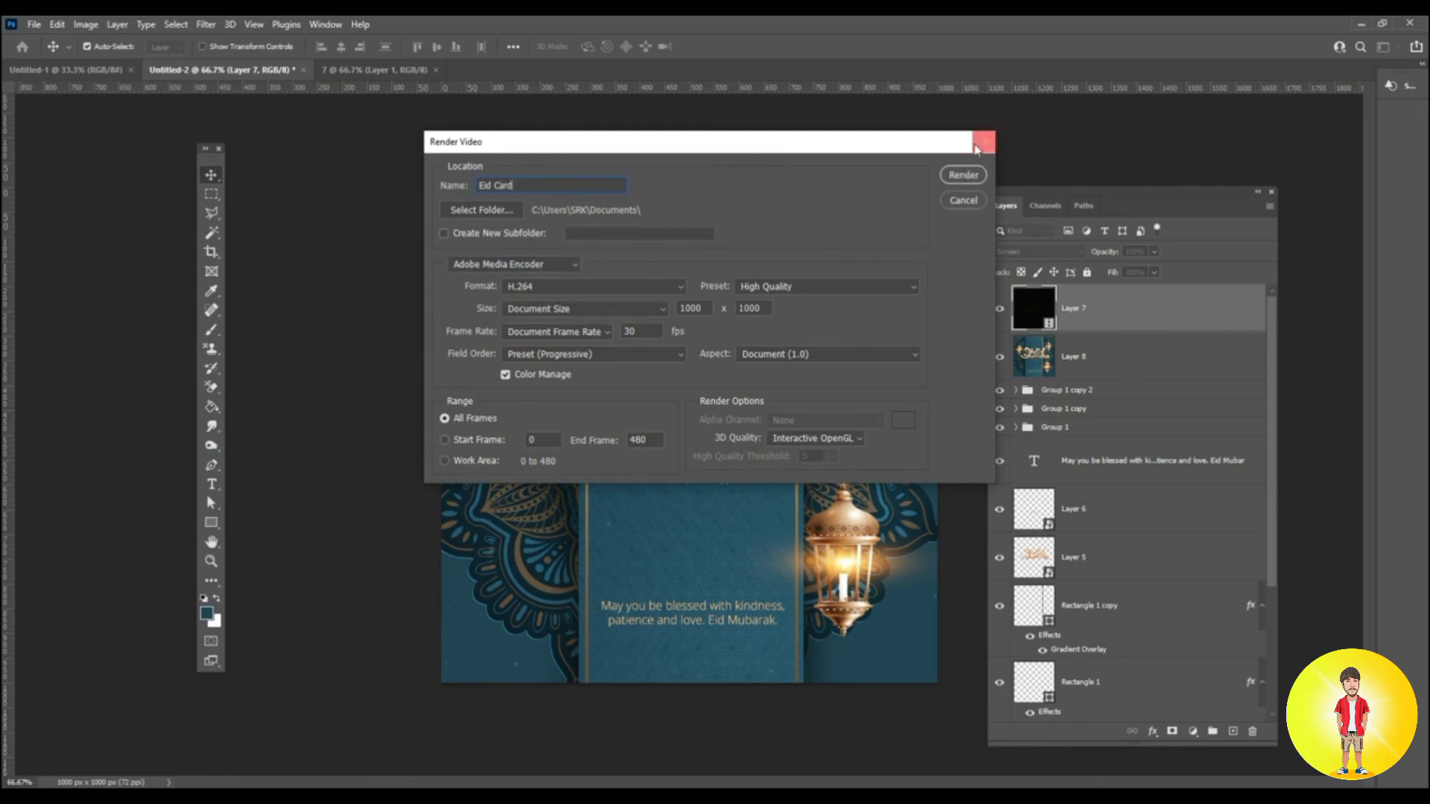